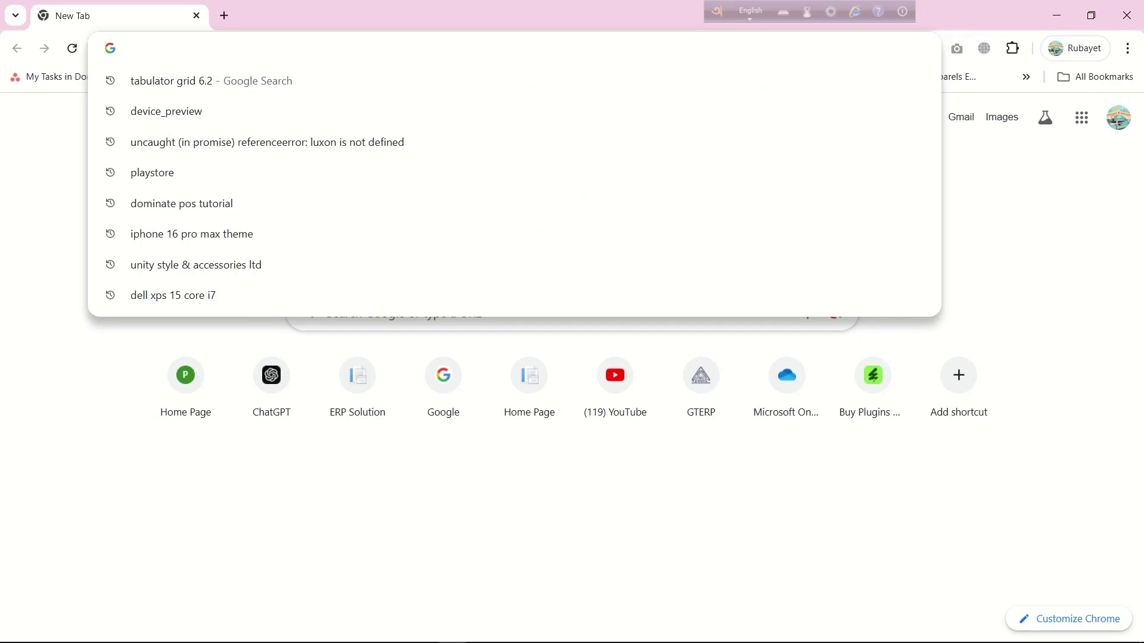
Step: Load the Atrai ERP website at atrai.gtrbd.net and go to its login page
{"action": "type", "text": "atra"}
{"action": "key", "text": "Return"}
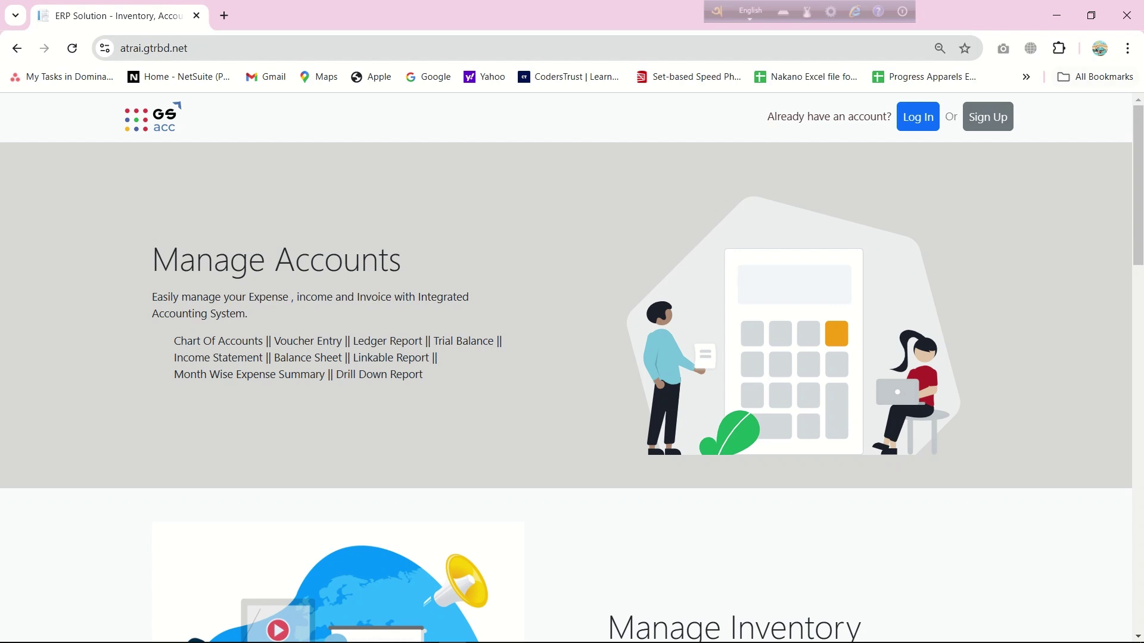
{"action": "left_click", "coordinate": [917, 116]}
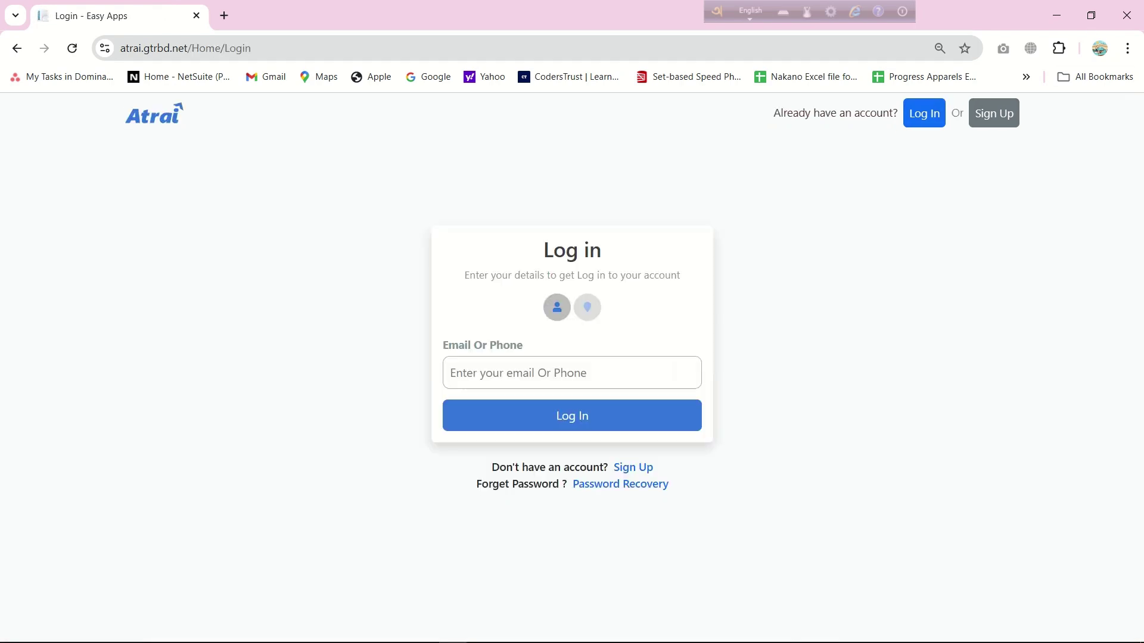
Step: Sign in with the saved login e-mail suggestion and the account password
{"action": "left_click", "coordinate": [572, 372]}
{"action": "type", "text": "ra"}
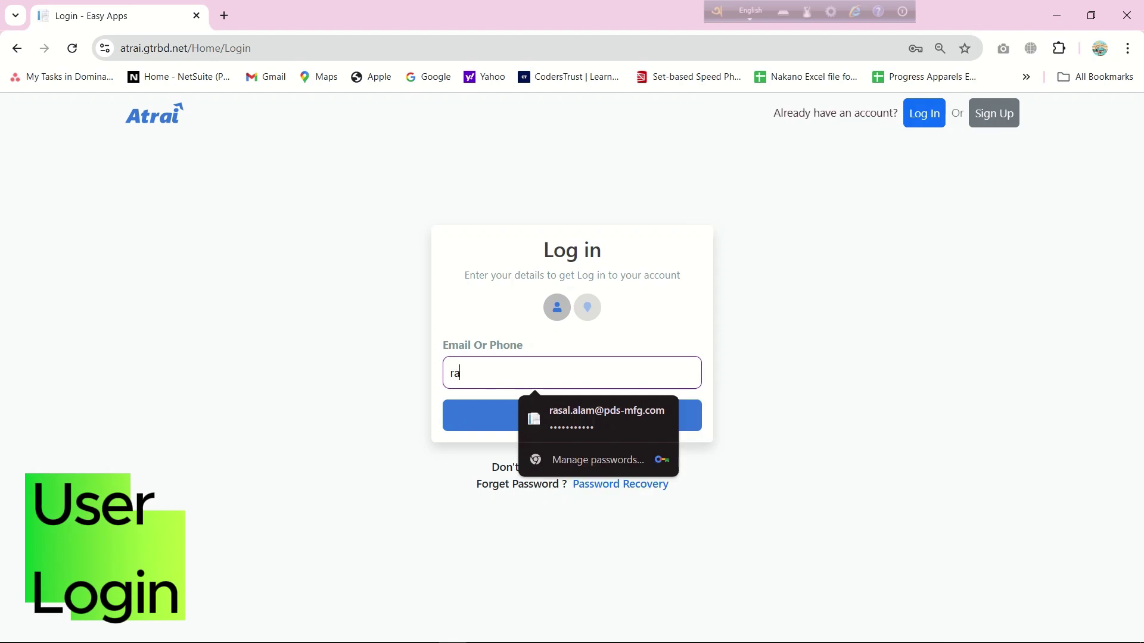
{"action": "key", "text": "Return"}
{"action": "type", "text": "••••"}
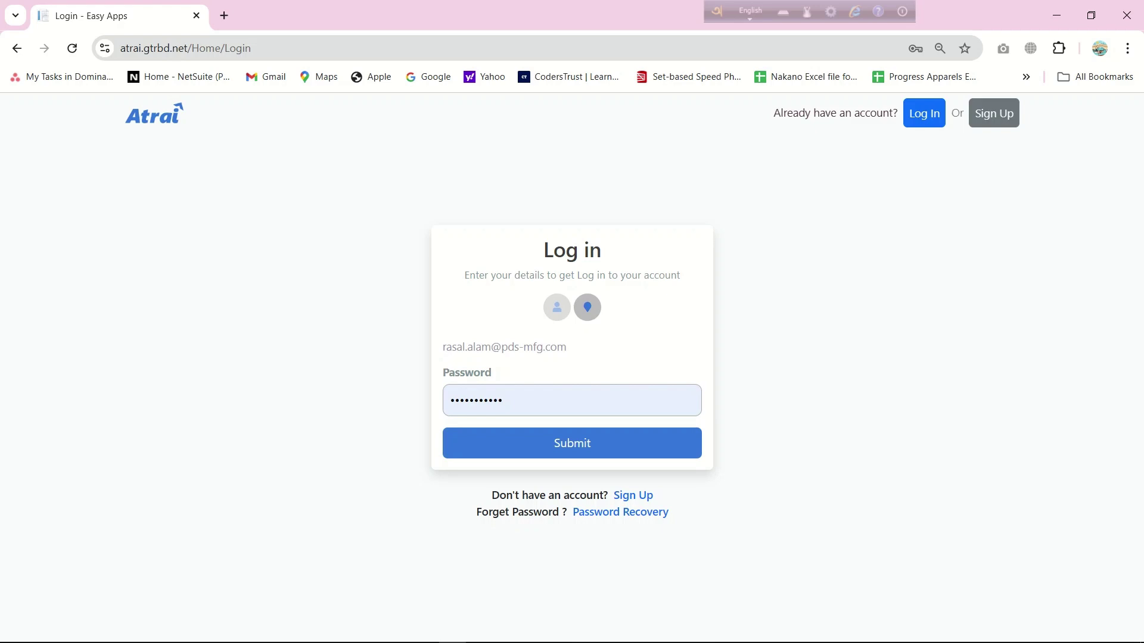
{"action": "key", "text": "Return"}
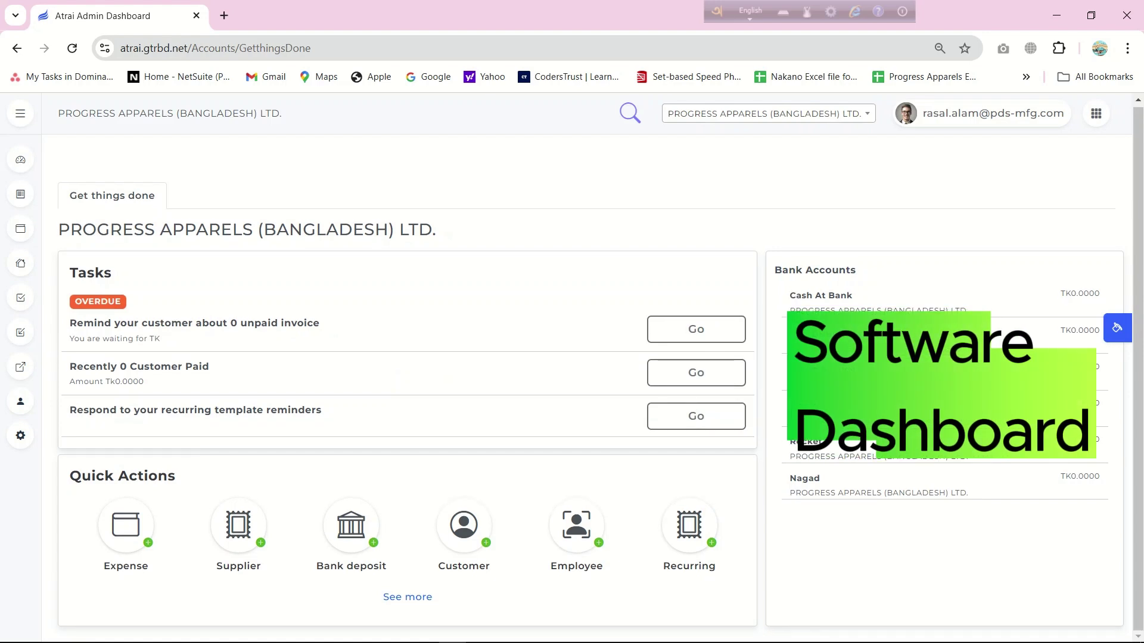
Step: Browse the Dashboards, Sales, Expenses, Merchandising and Variable modules, then open Port of Loading
{"action": "left_click", "coordinate": [20, 113]}
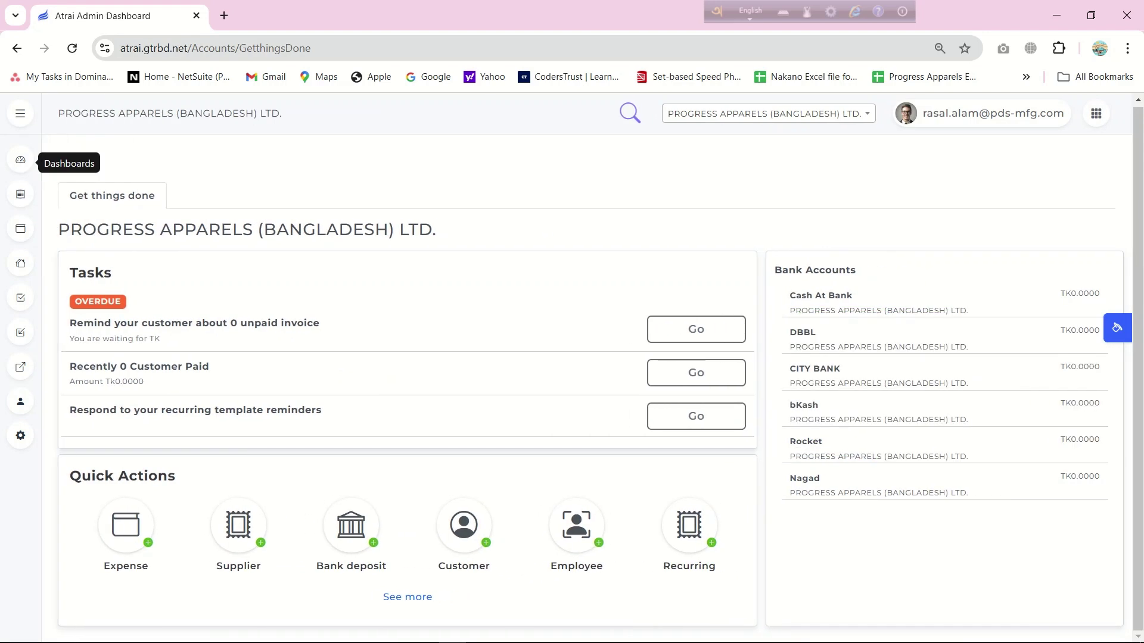
{"action": "left_click", "coordinate": [21, 159]}
{"action": "left_click", "coordinate": [20, 194]}
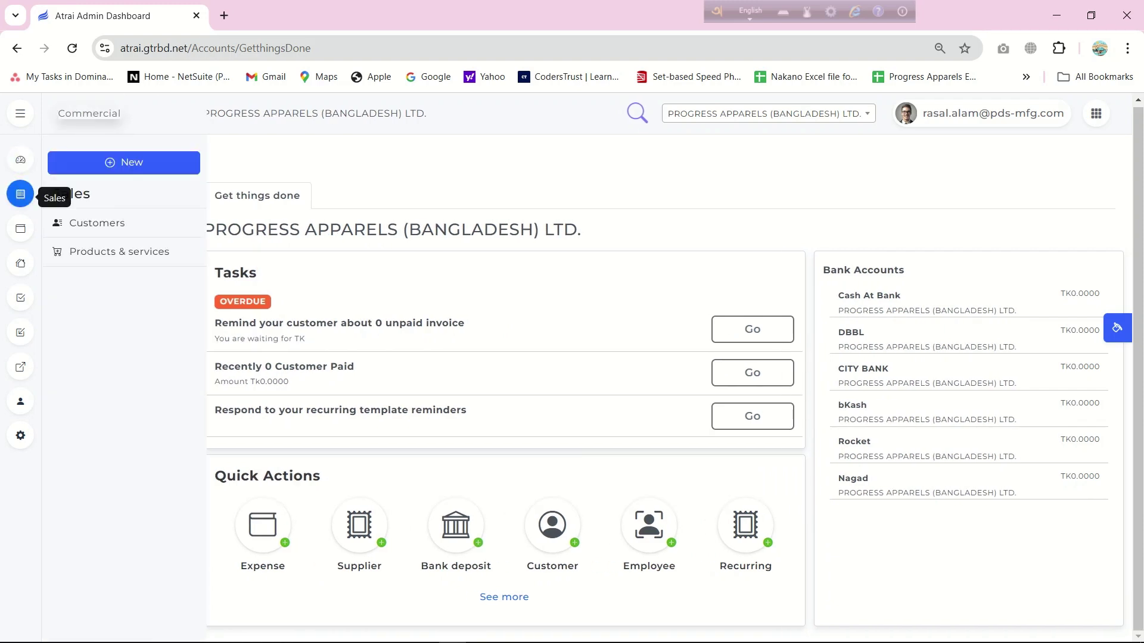
{"action": "left_click", "coordinate": [21, 228]}
{"action": "left_click", "coordinate": [20, 263]}
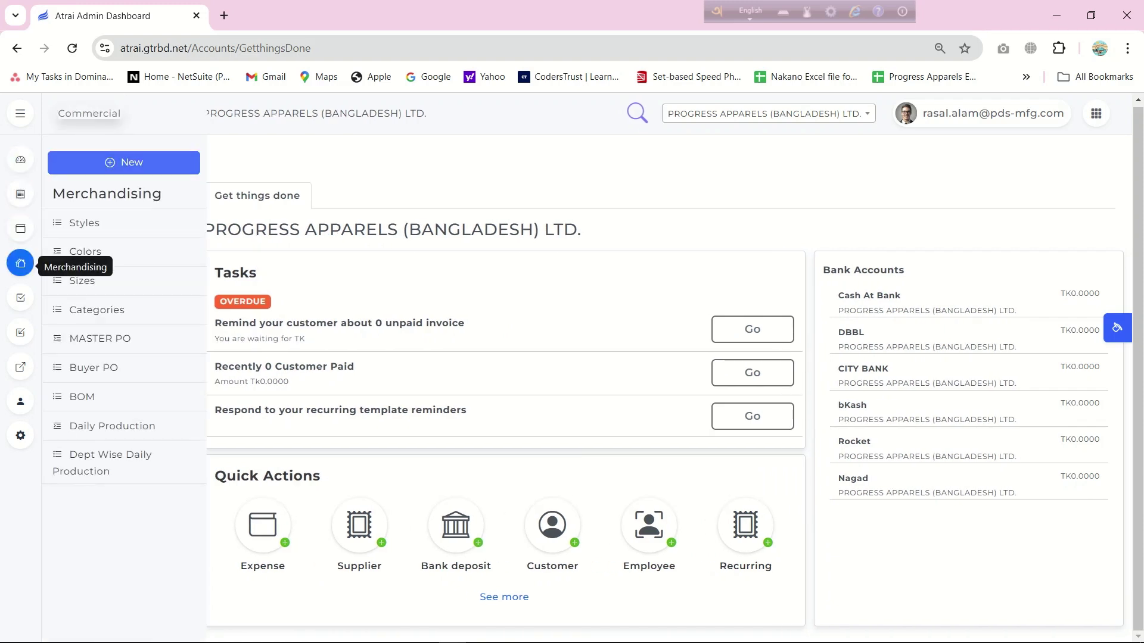
{"action": "left_click", "coordinate": [20, 298]}
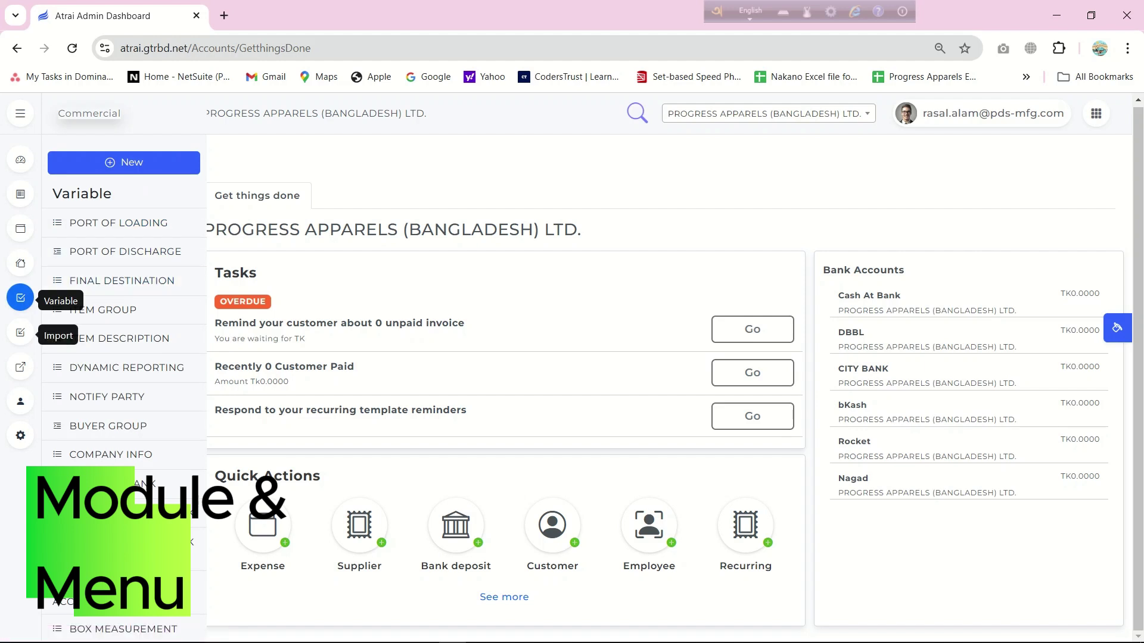
{"action": "left_click", "coordinate": [83, 222]}
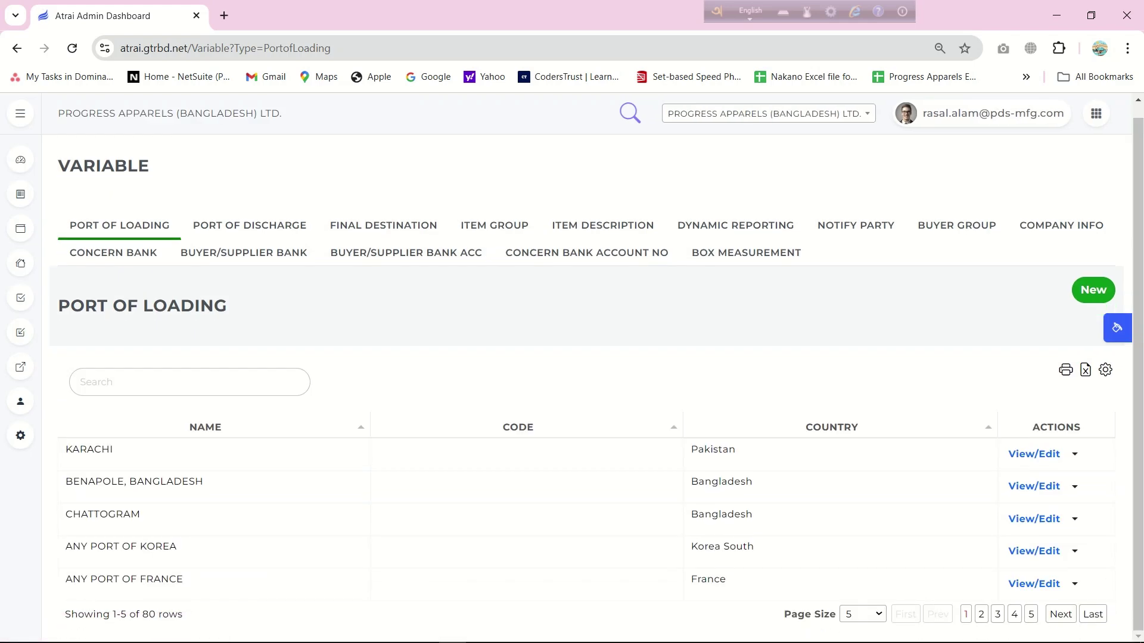
Step: Look through Port of Discharge, Final Destination, Item Group, Notify Party and the bank lists, ending on Buyer/Supplier Bank
{"action": "left_click", "coordinate": [249, 226]}
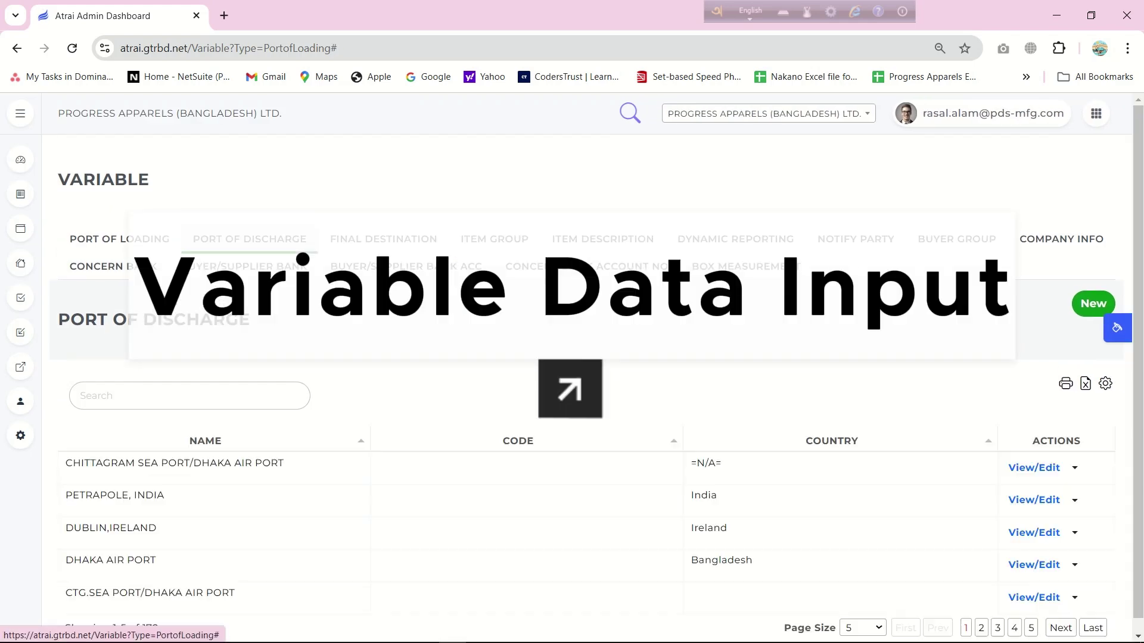
{"action": "left_click", "coordinate": [384, 239]}
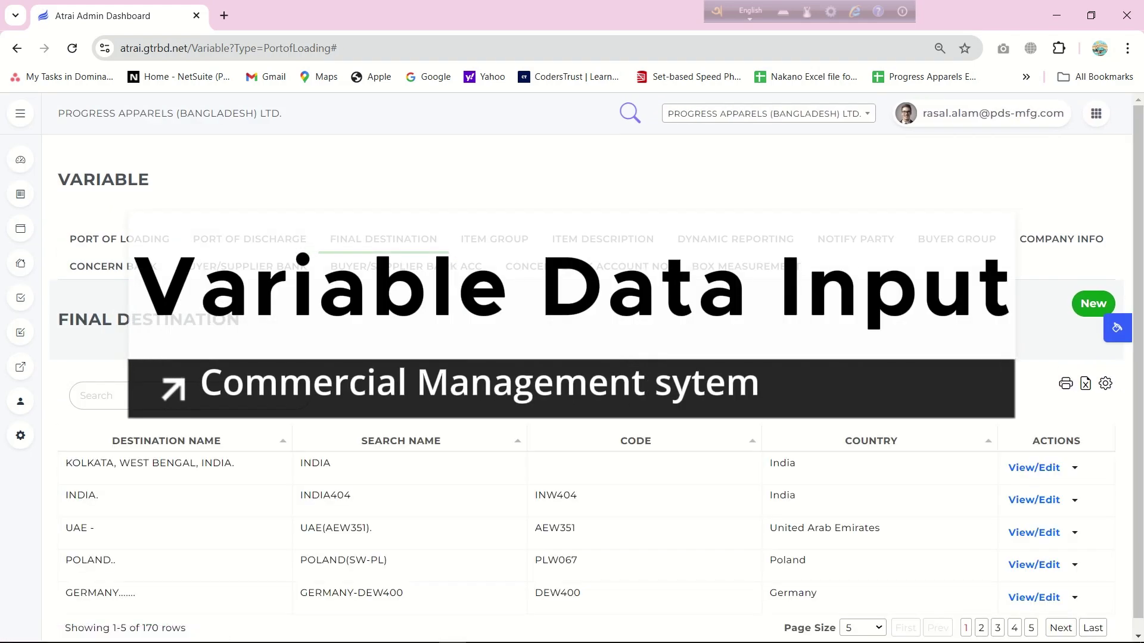
{"action": "left_click", "coordinate": [494, 240]}
{"action": "left_click", "coordinate": [603, 238]}
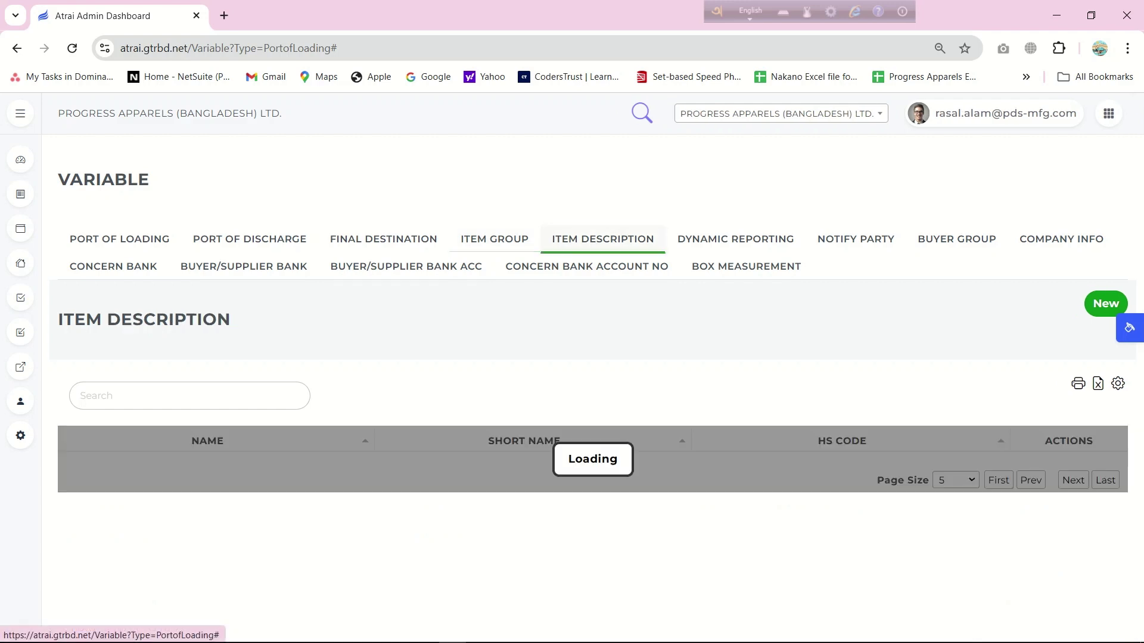
{"action": "left_click", "coordinate": [855, 238]}
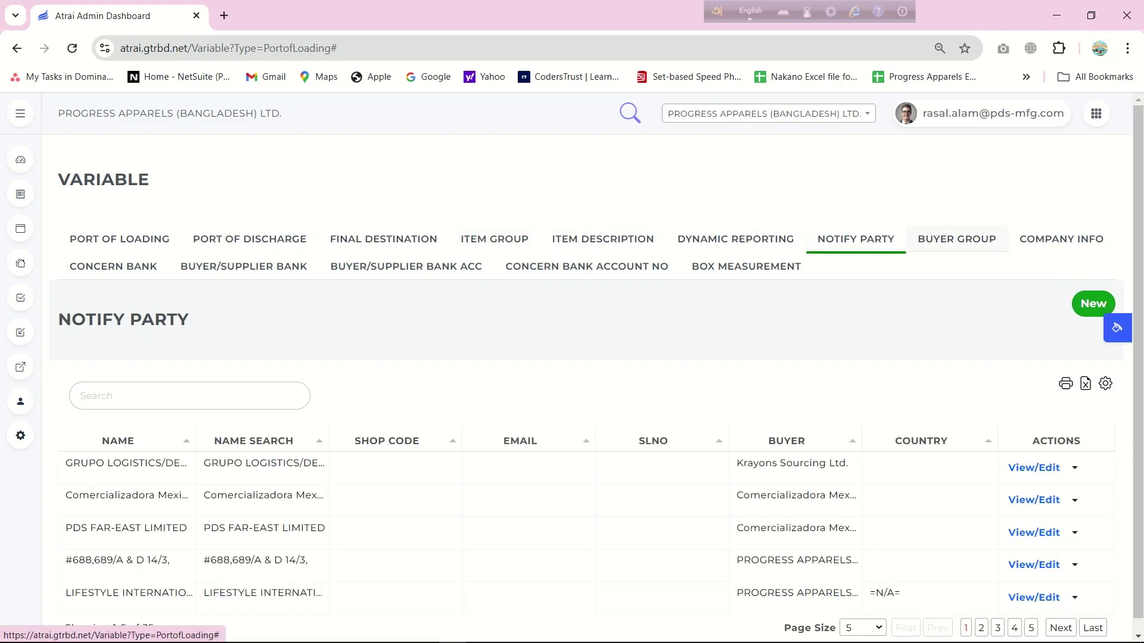
{"action": "left_click", "coordinate": [956, 239]}
{"action": "left_click", "coordinate": [1061, 239]}
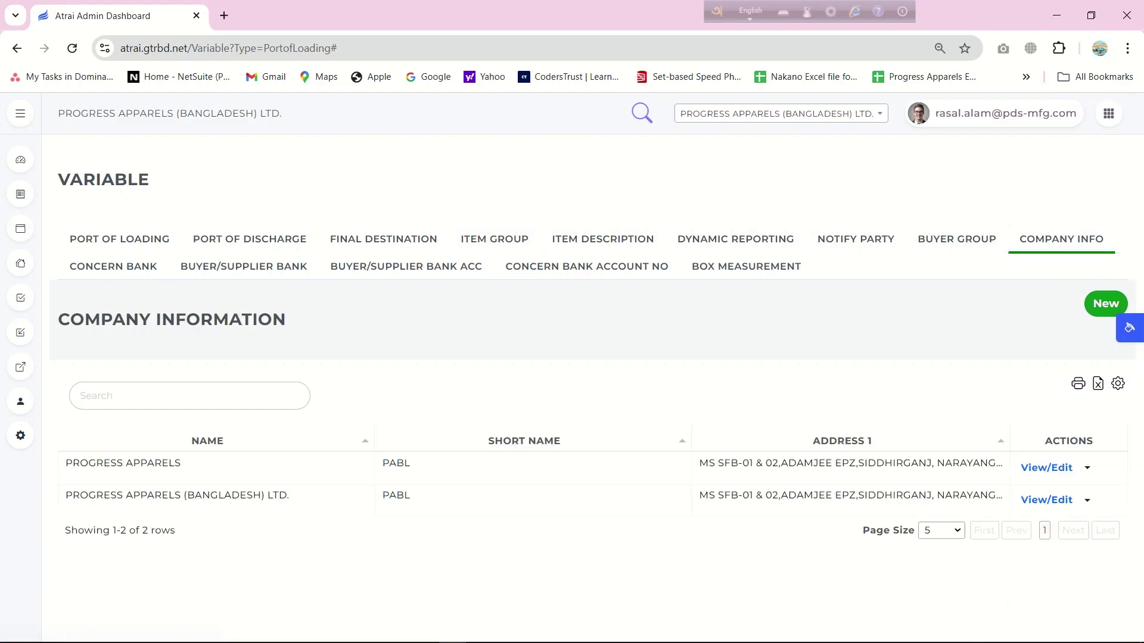
{"action": "left_click", "coordinate": [113, 266]}
{"action": "left_click", "coordinate": [244, 267]}
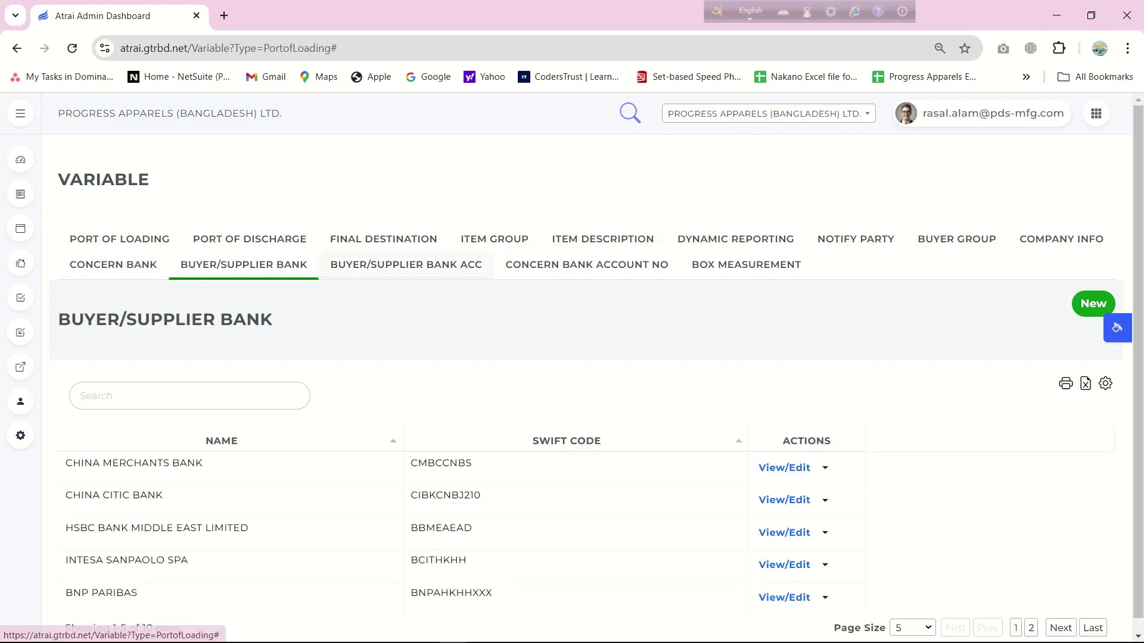
{"action": "left_click", "coordinate": [406, 265]}
{"action": "left_click", "coordinate": [587, 265]}
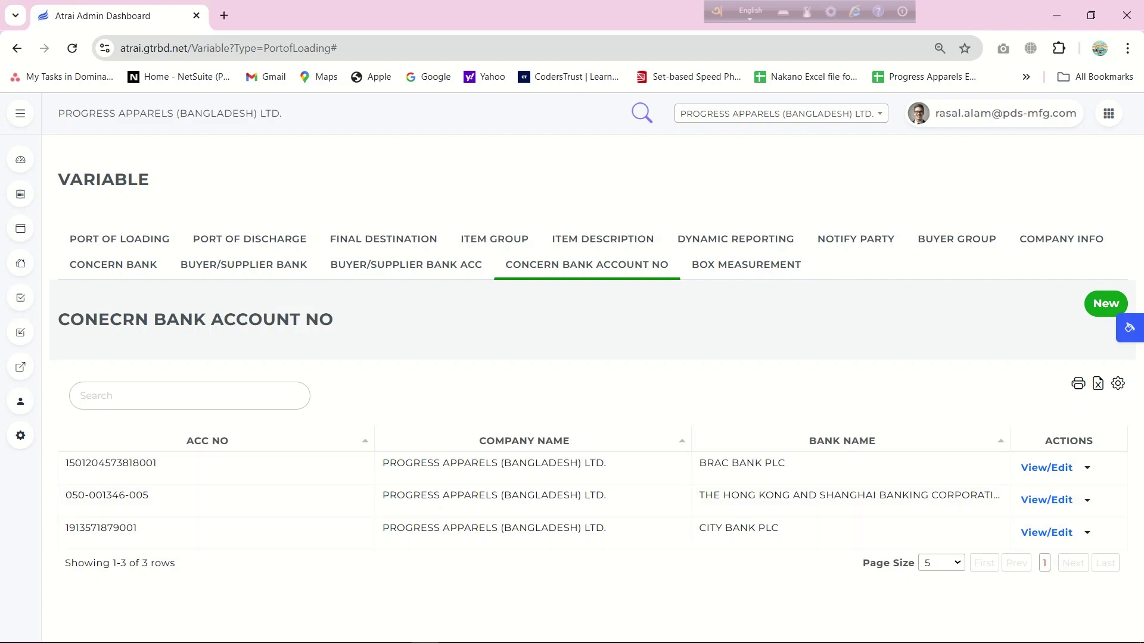
{"action": "left_click", "coordinate": [243, 265]}
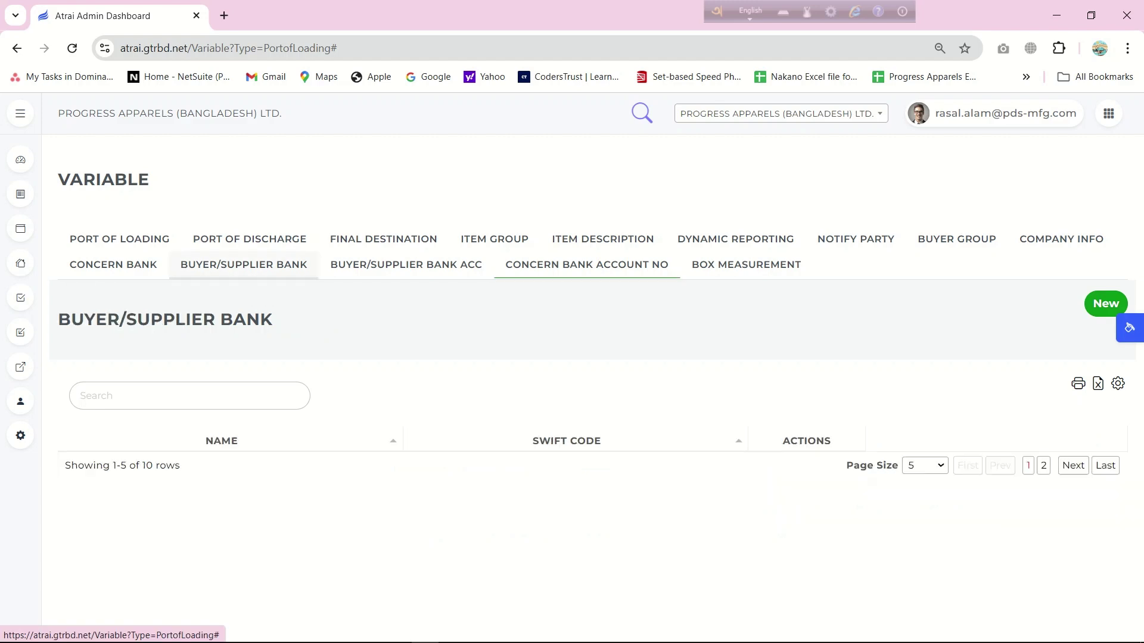
Step: Inspect CHINA CITIC BANK's edit form and its branch address fields, then cancel without saving
{"action": "left_click", "coordinate": [783, 500]}
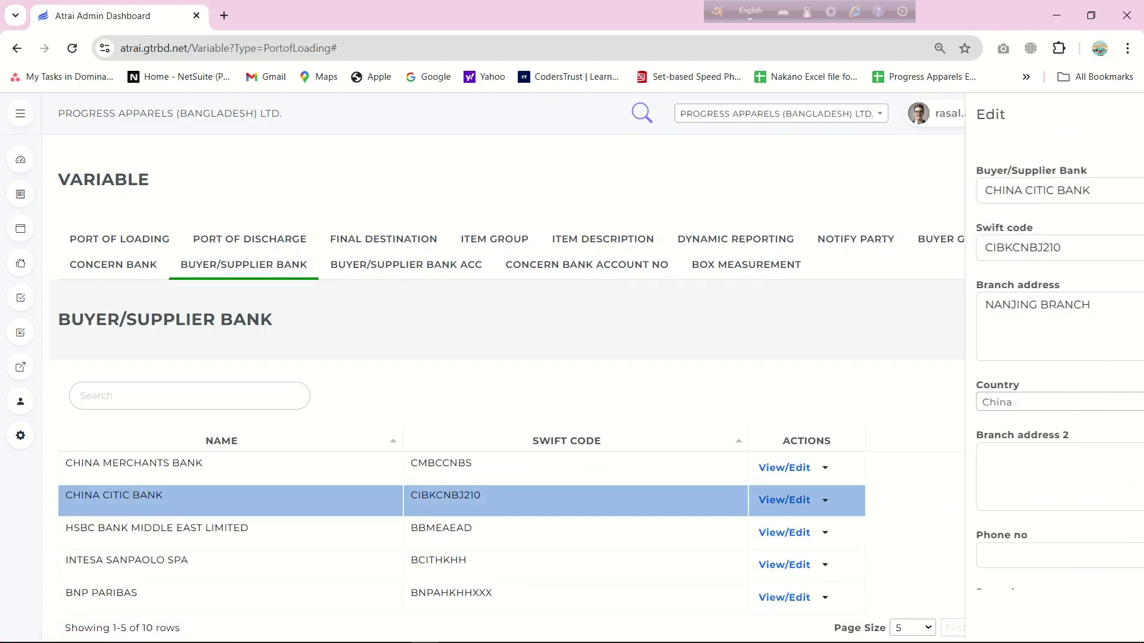
{"action": "left_click", "coordinate": [790, 329]}
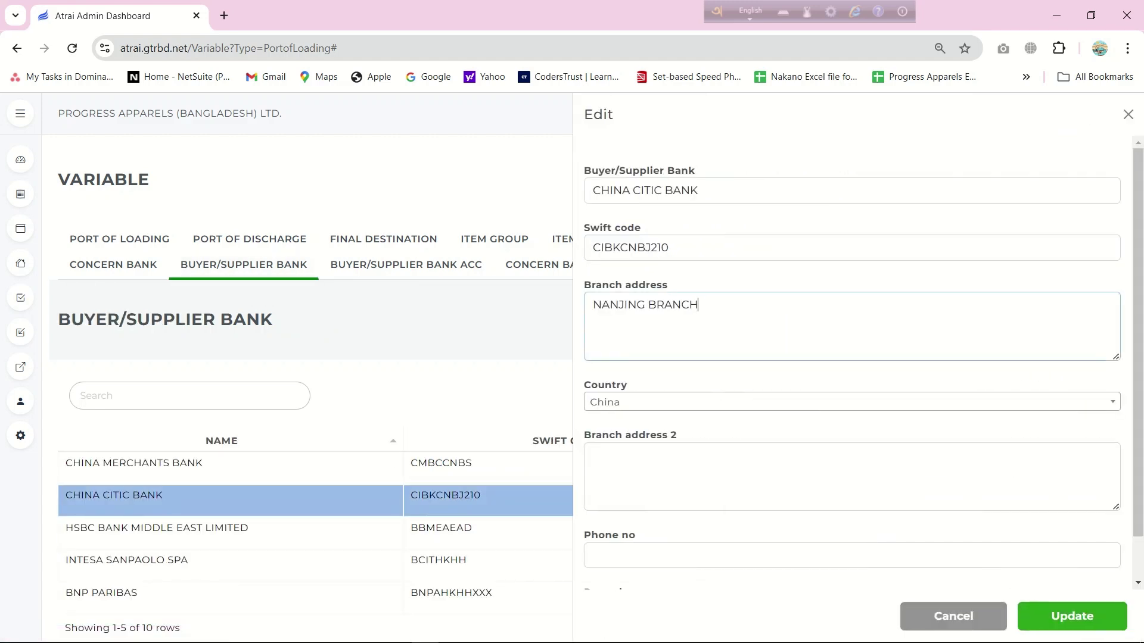
{"action": "left_click", "coordinate": [789, 476]}
{"action": "left_click", "coordinate": [953, 616]}
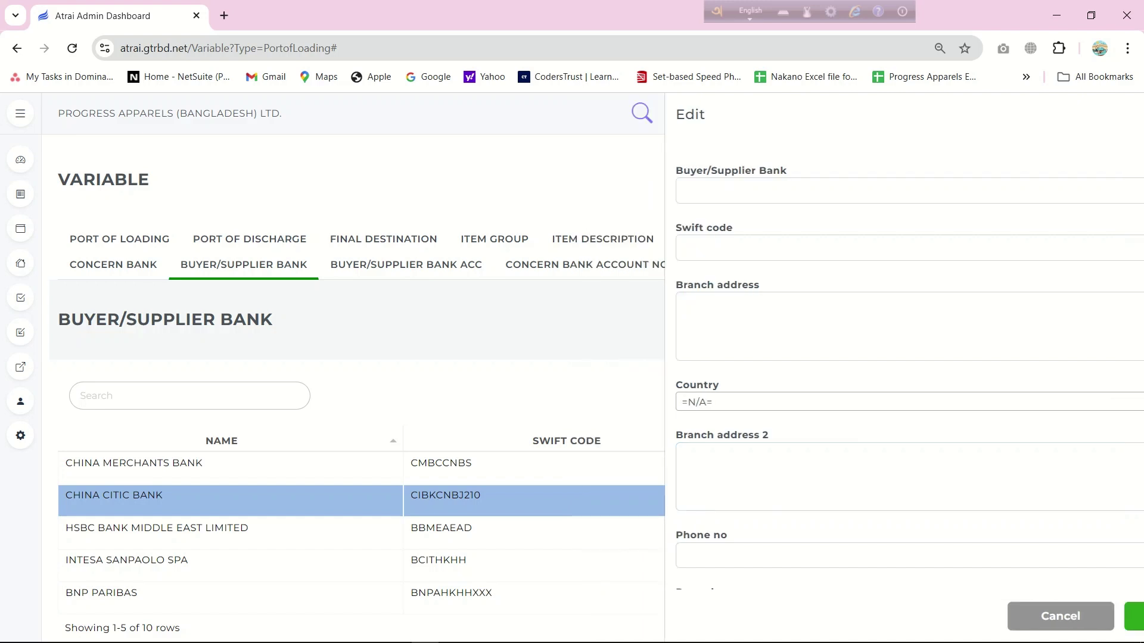
Step: Start a new Port of Loading with country Afghanistan, then discard it
{"action": "left_click", "coordinate": [120, 239]}
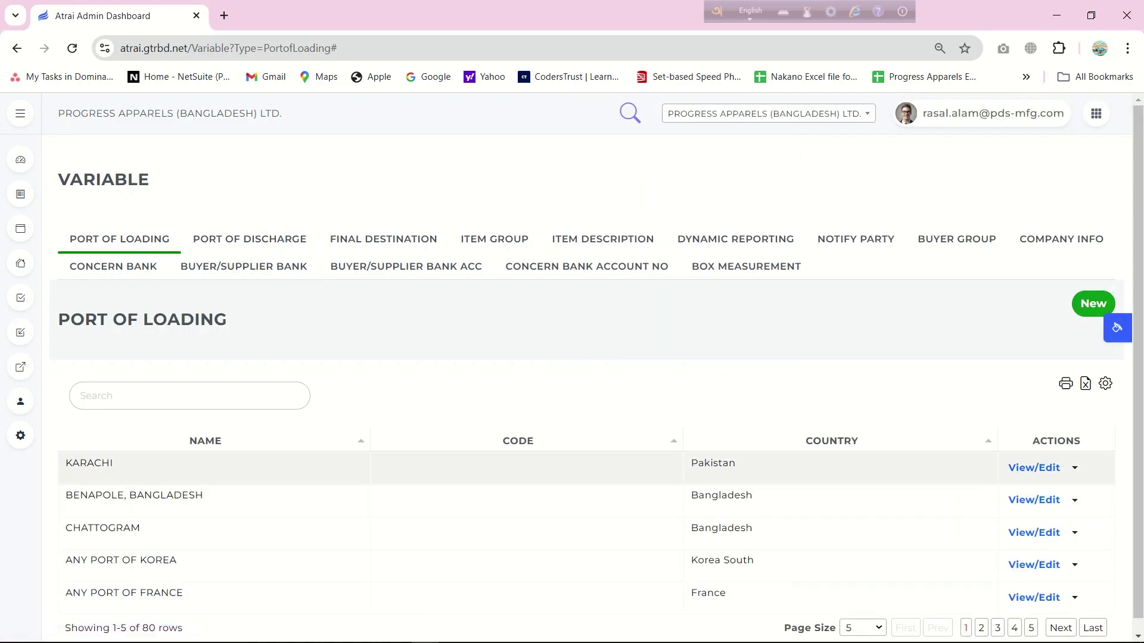
{"action": "left_click", "coordinate": [1093, 303]}
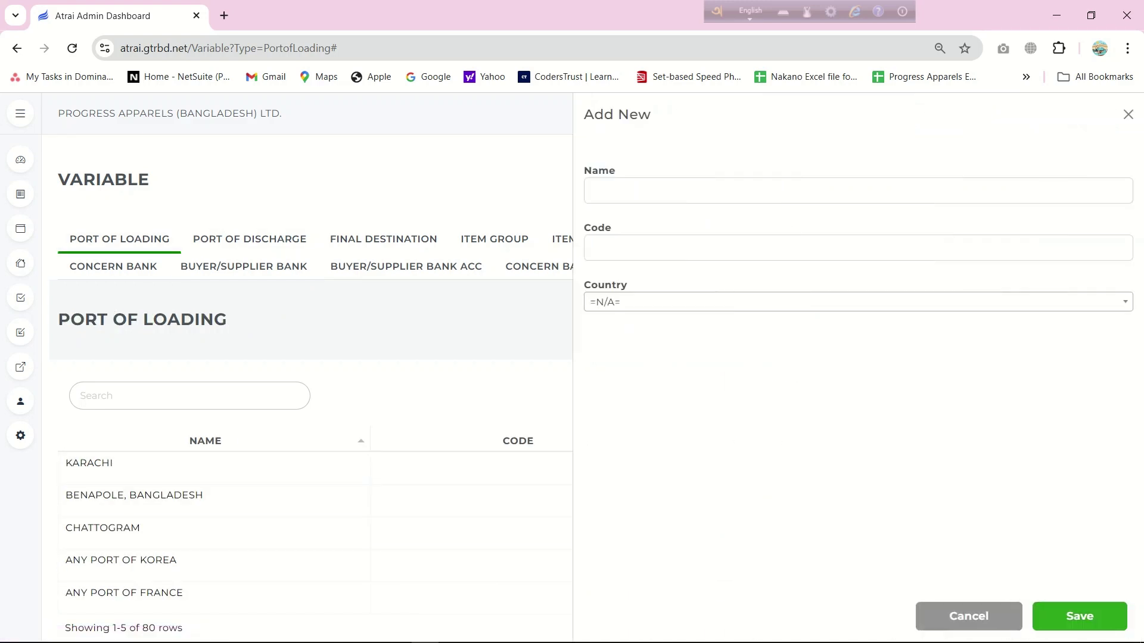
{"action": "left_click", "coordinate": [857, 302]}
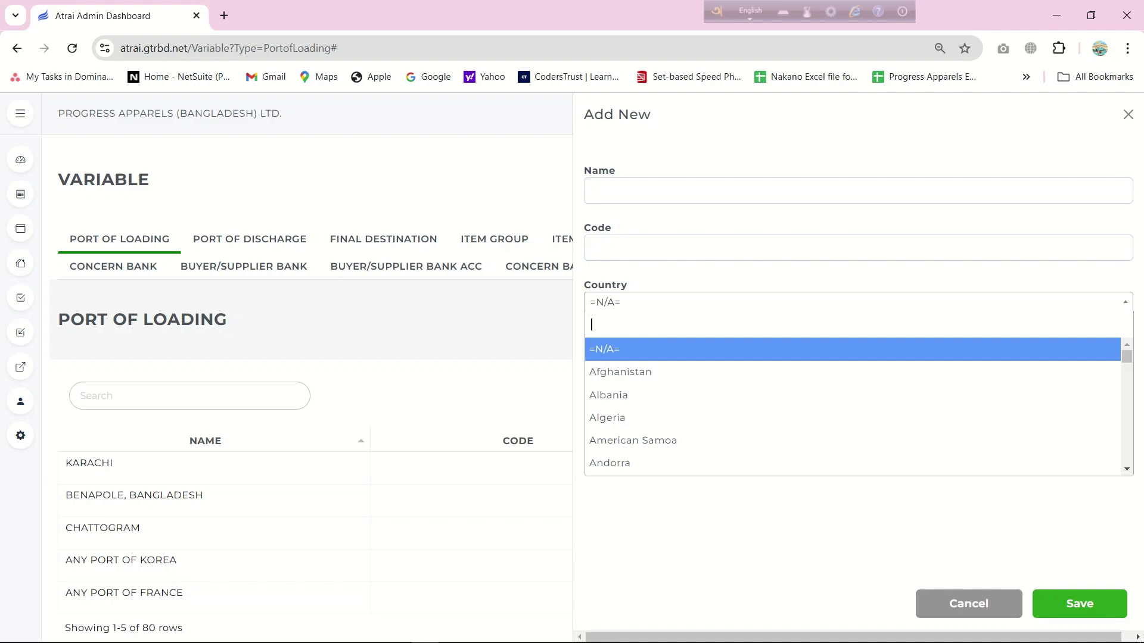
{"action": "left_click", "coordinate": [858, 372]}
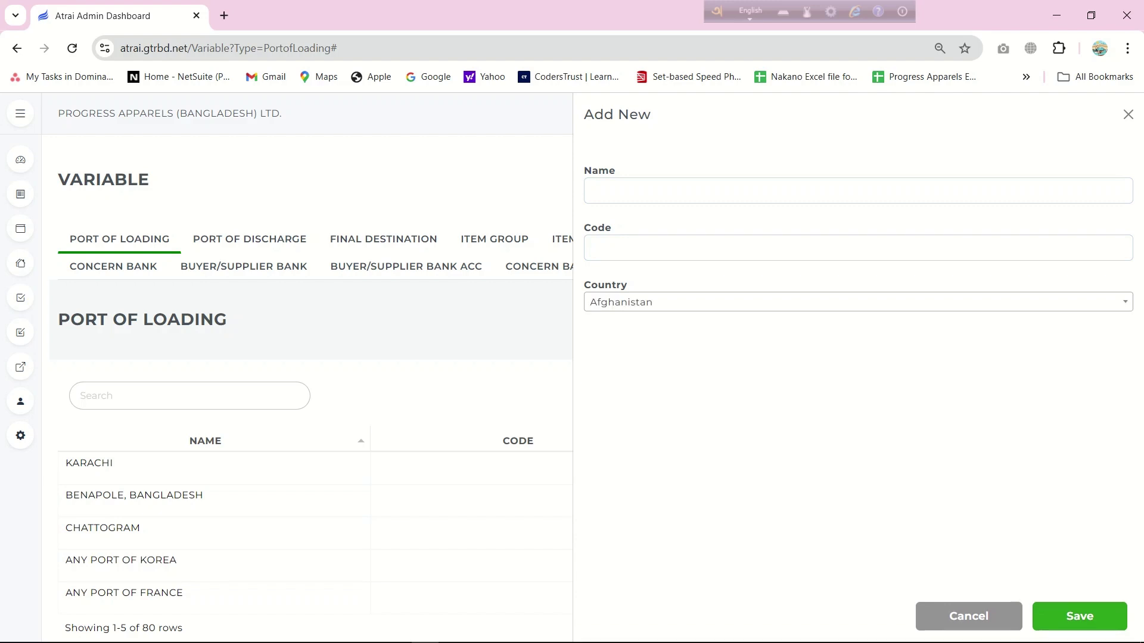
{"action": "left_click", "coordinate": [969, 615]}
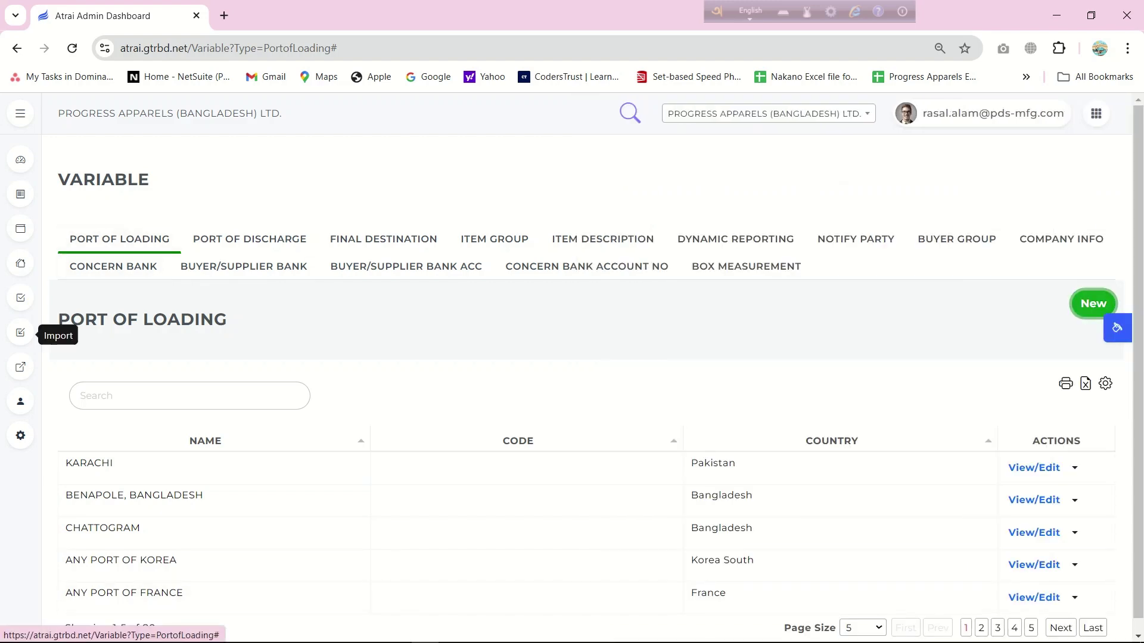
{"action": "left_click", "coordinate": [20, 298]}
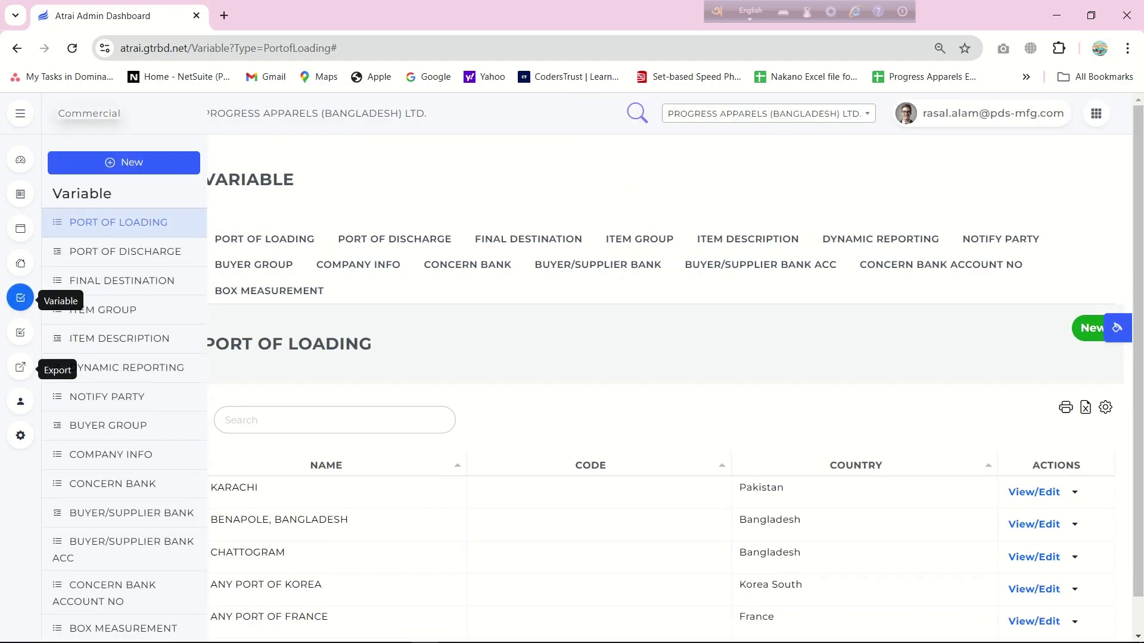
Step: Open the Export module's Master LC list and set its From date to 01-Mar-2024
{"action": "left_click", "coordinate": [21, 367]}
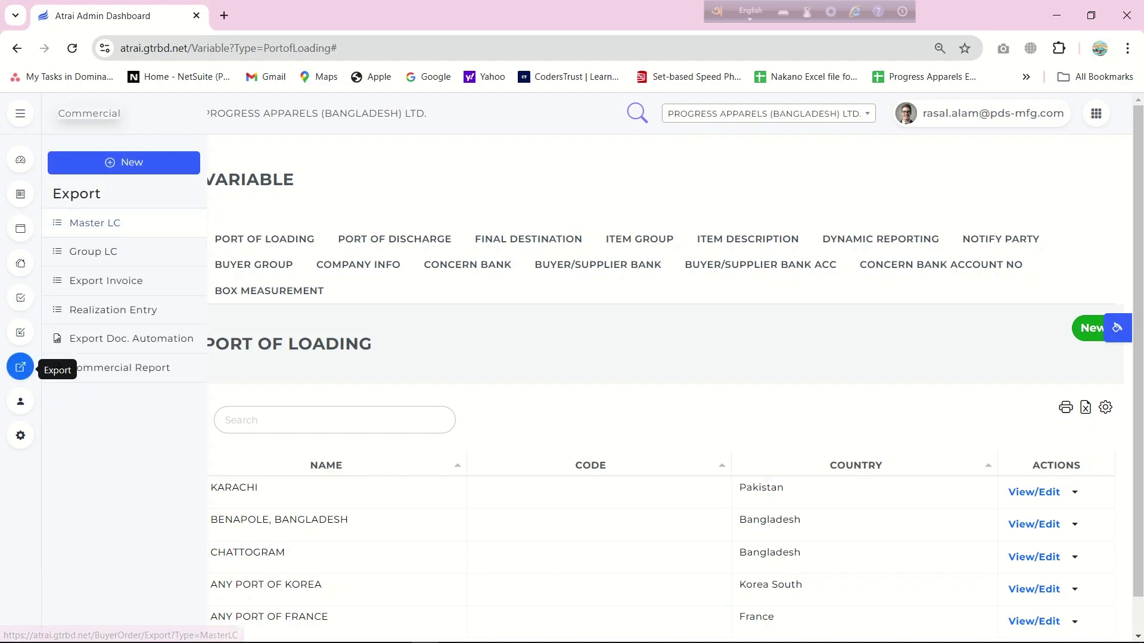
{"action": "left_click", "coordinate": [94, 223]}
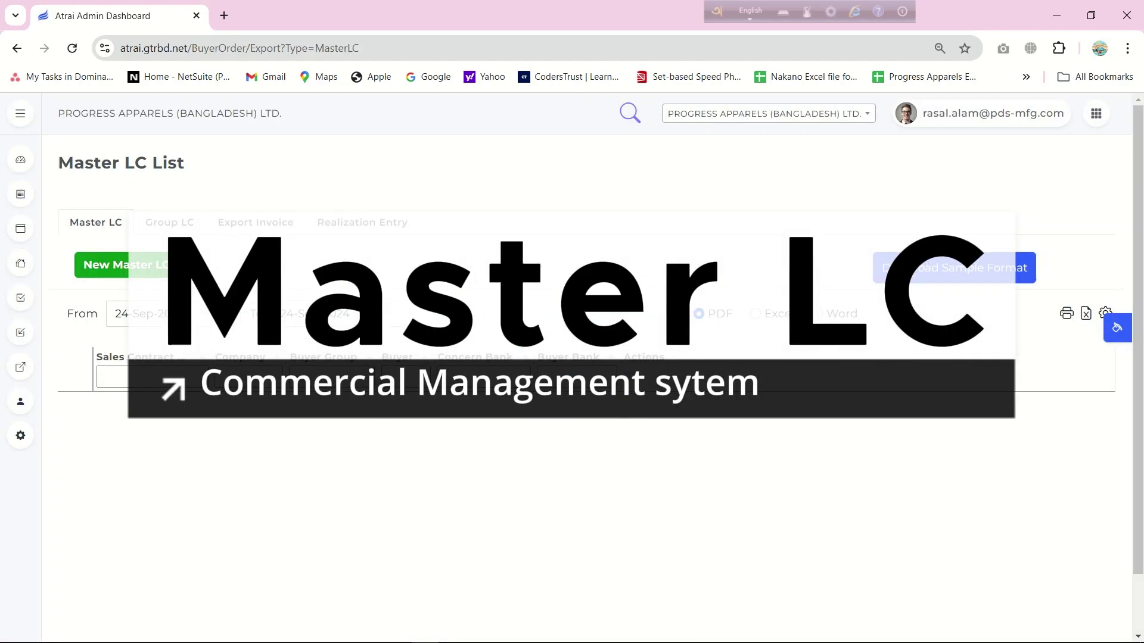
{"action": "left_click", "coordinate": [164, 314]}
{"action": "left_click", "coordinate": [120, 340]}
{"action": "left_click", "coordinate": [119, 340]}
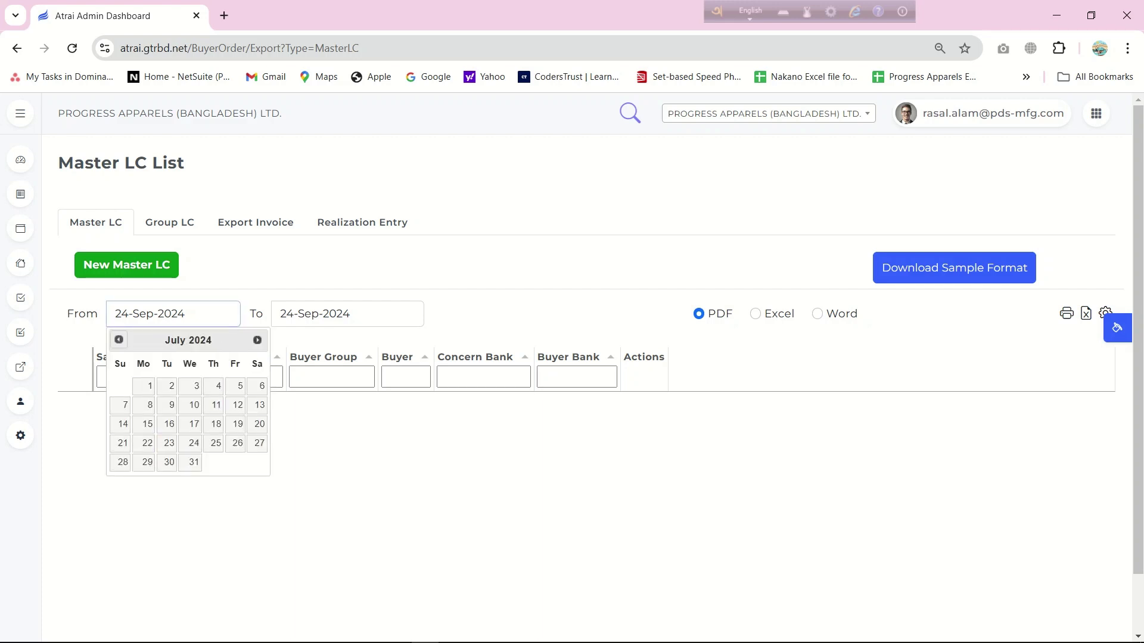
{"action": "left_click", "coordinate": [119, 341]}
{"action": "left_click", "coordinate": [119, 340]}
{"action": "left_click", "coordinate": [119, 340]}
{"action": "left_click", "coordinate": [119, 340]}
{"action": "left_click", "coordinate": [235, 386]}
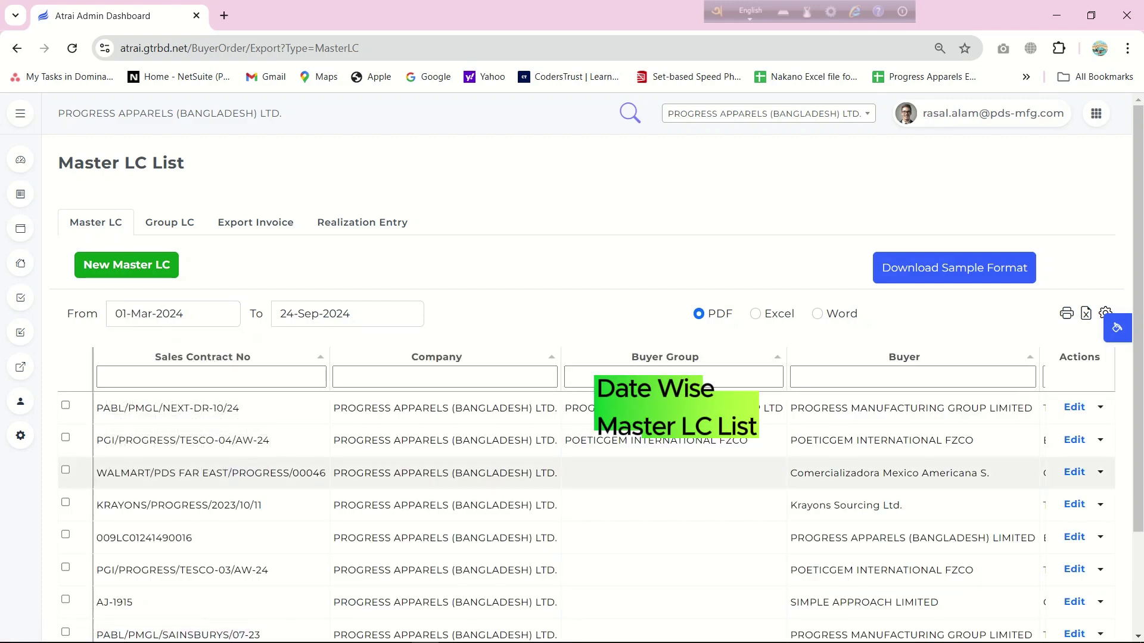
Step: Filter the list by Sales Contract No 'dr-10/' to show PABL/PMGL/NEXT-DR-10/24
{"action": "scroll", "coordinate": [477, 477], "scroll_direction": "down", "scroll_amount": 3}
{"action": "left_click", "coordinate": [211, 249]}
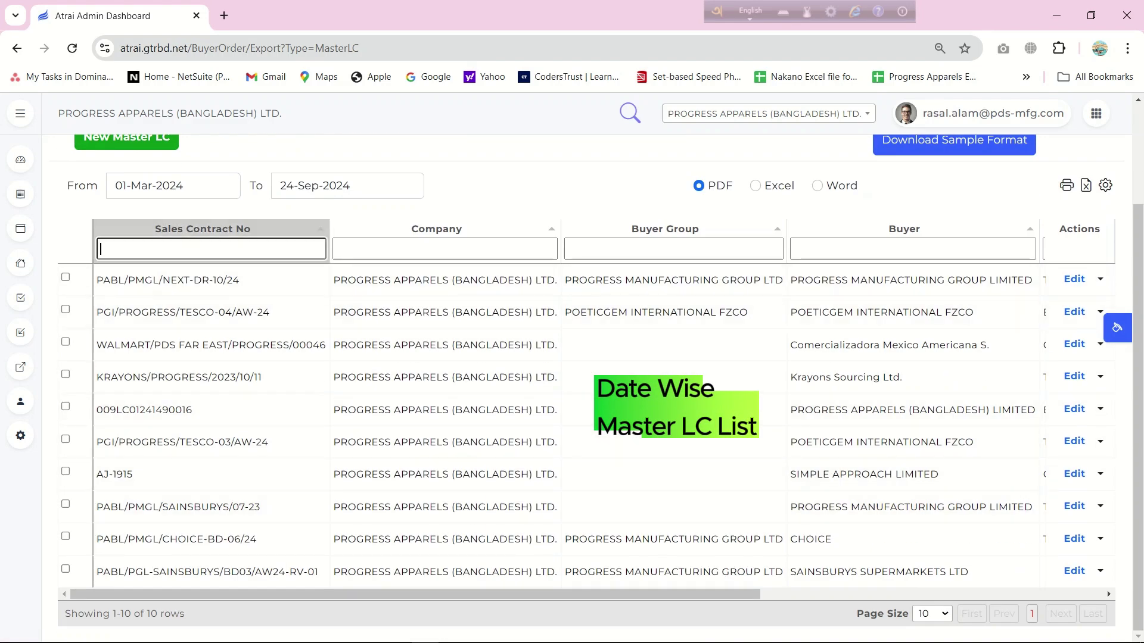
{"action": "type", "text": "dr"}
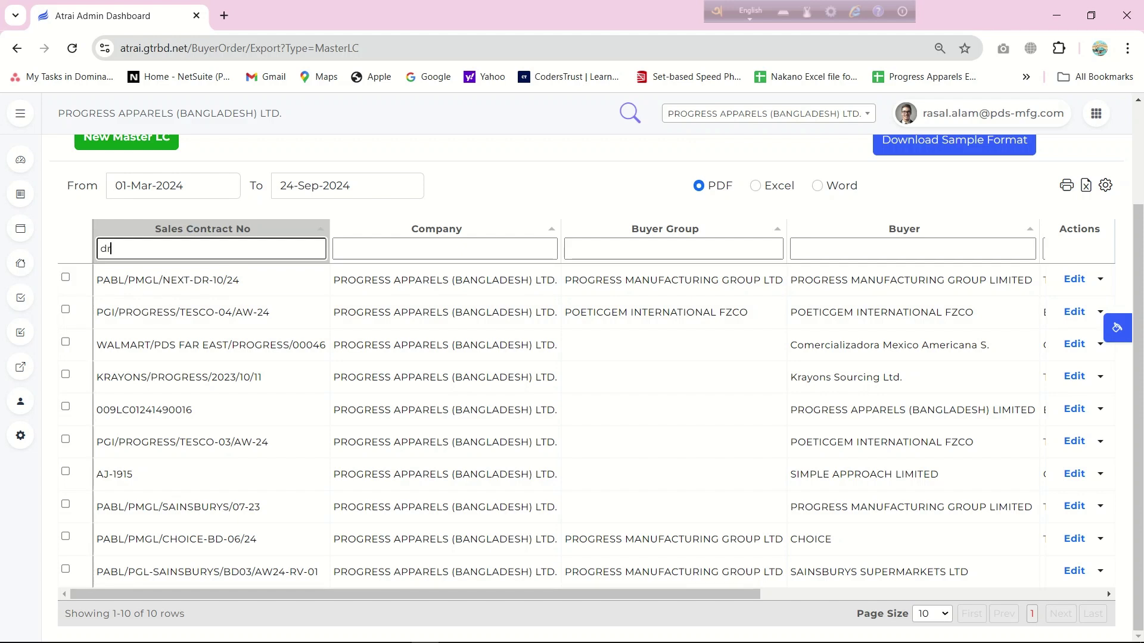
{"action": "type", "text": "-"}
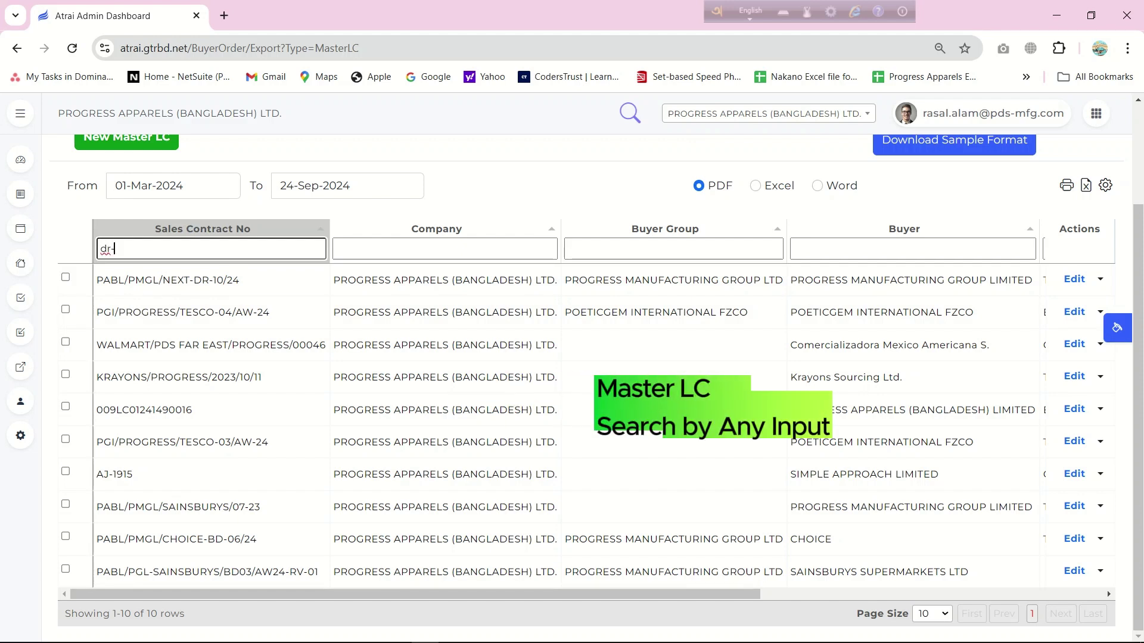
{"action": "type", "text": "10/24"}
{"action": "key", "text": "Return"}
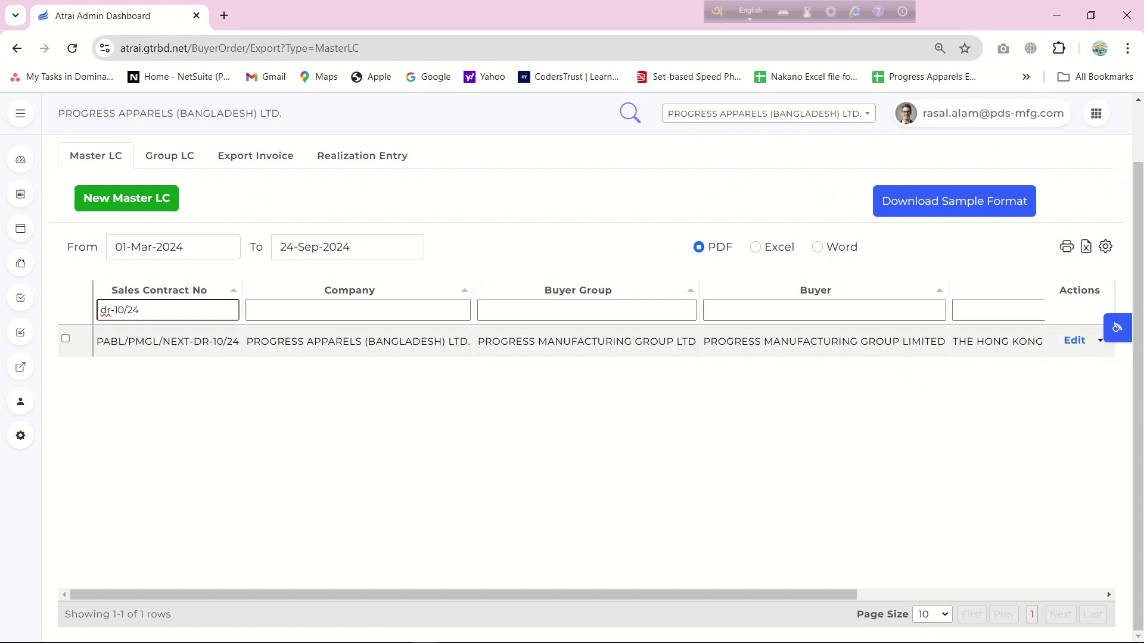
Step: Open Master LC PABL/PMGL/NEXT-DR-10/24 for editing and scroll through its form
{"action": "left_click", "coordinate": [1074, 340]}
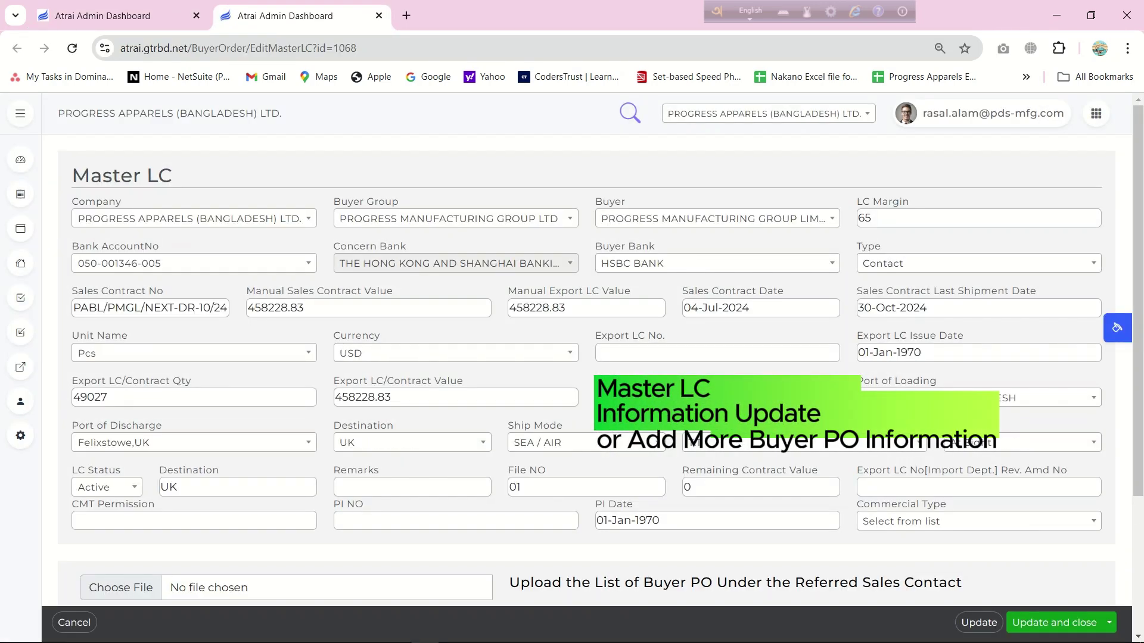
{"action": "scroll", "coordinate": [586, 358], "scroll_direction": "down", "scroll_amount": 3}
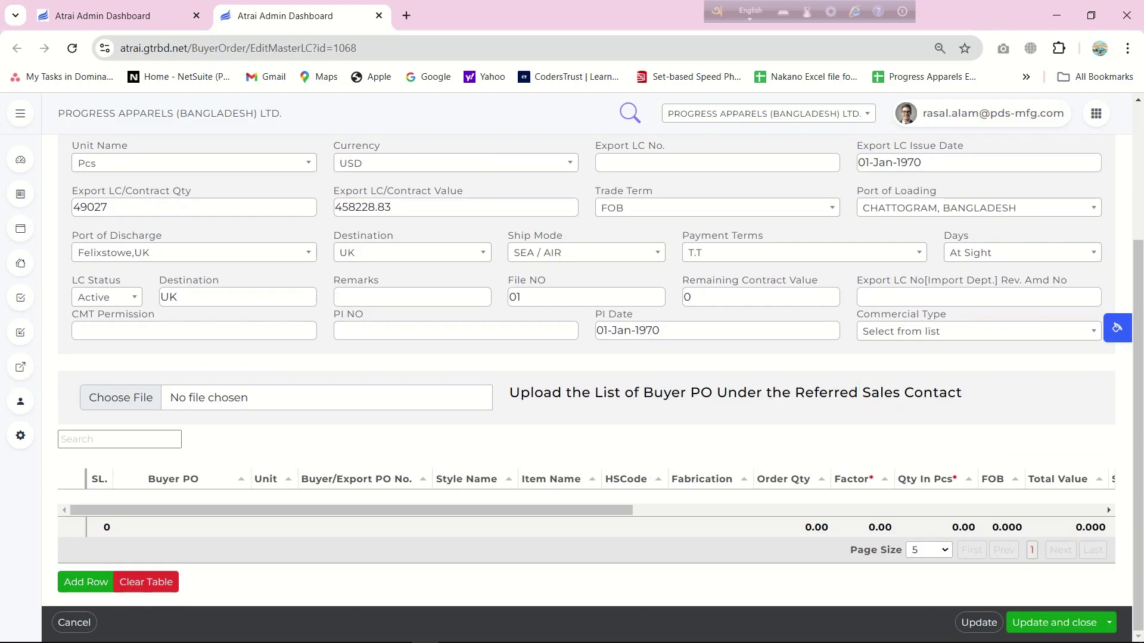
{"action": "scroll", "coordinate": [586, 381], "scroll_direction": "up", "scroll_amount": 3}
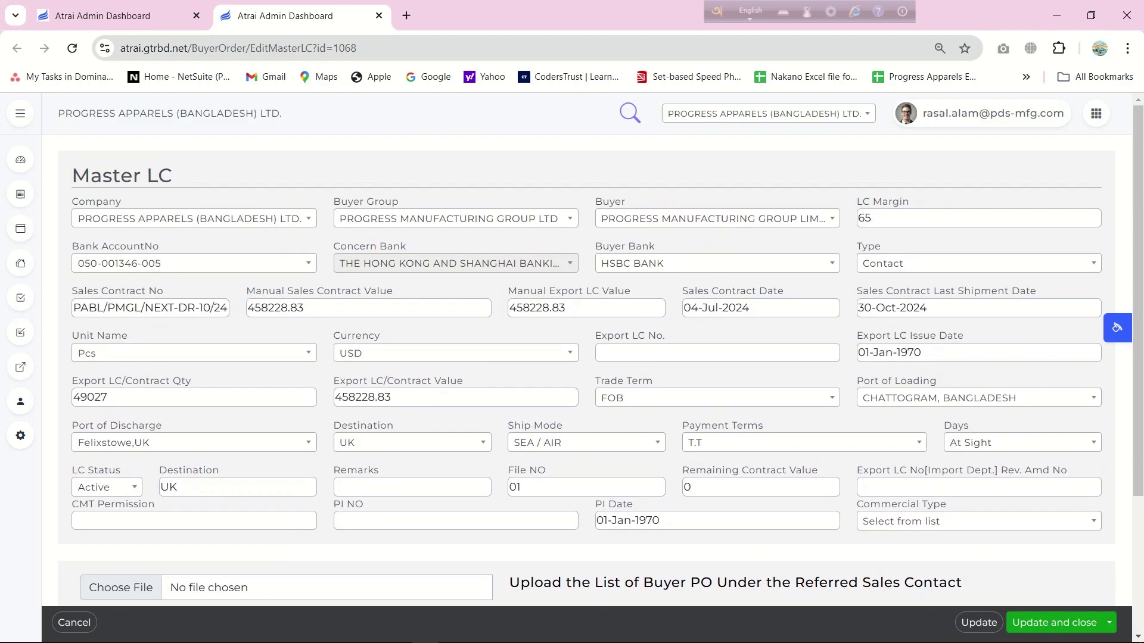
{"action": "scroll", "coordinate": [586, 382], "scroll_direction": "down", "scroll_amount": 3}
{"action": "scroll", "coordinate": [586, 381], "scroll_direction": "up", "scroll_amount": 3}
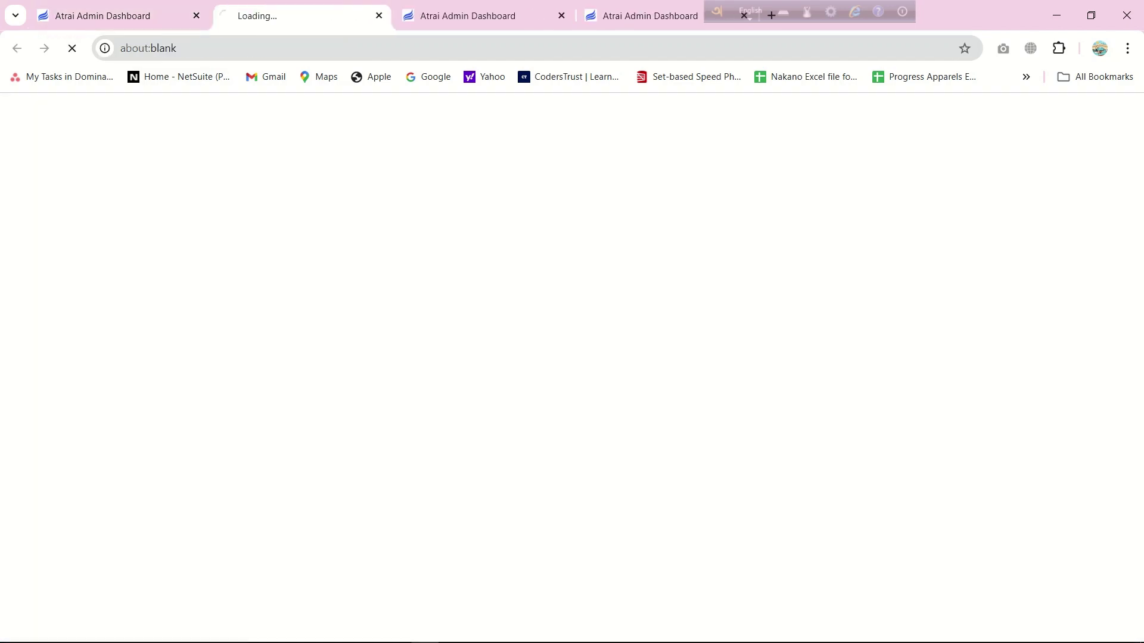
{"action": "scroll", "coordinate": [586, 381], "scroll_direction": "down", "scroll_amount": 3}
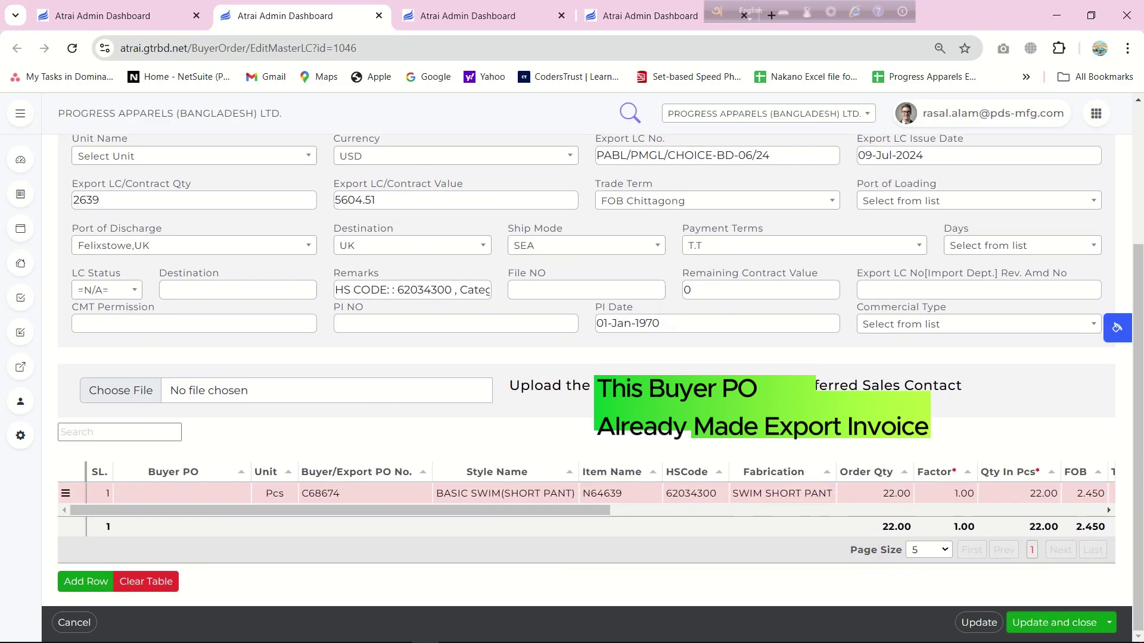
{"action": "mouse_move", "coordinate": [340, 510]}
{"action": "left_mouse_down"}
{"action": "mouse_move", "coordinate": [833, 510]}
{"action": "mouse_move", "coordinate": [340, 510]}
{"action": "left_mouse_up"}
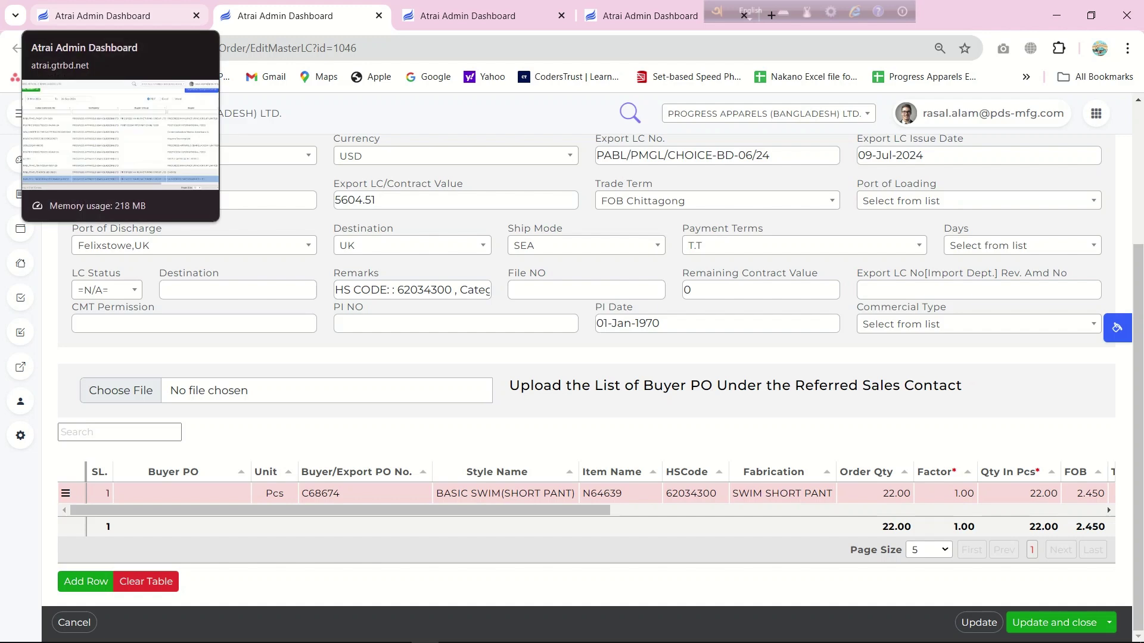
Step: Back on the Master LC list, start a new Master LC and switch to GTRTEST.xlsx
{"action": "left_click", "coordinate": [101, 15]}
{"action": "scroll", "coordinate": [137, 265], "scroll_direction": "up", "scroll_amount": 3}
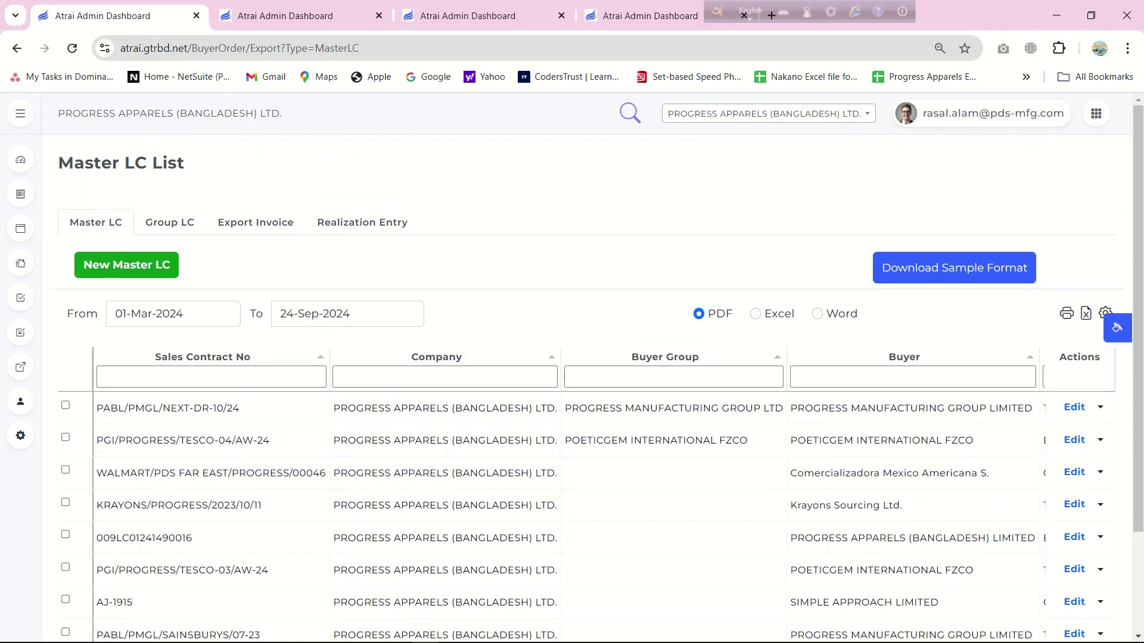
{"action": "left_click", "coordinate": [126, 265]}
{"action": "key", "text": "alt+Tab"}
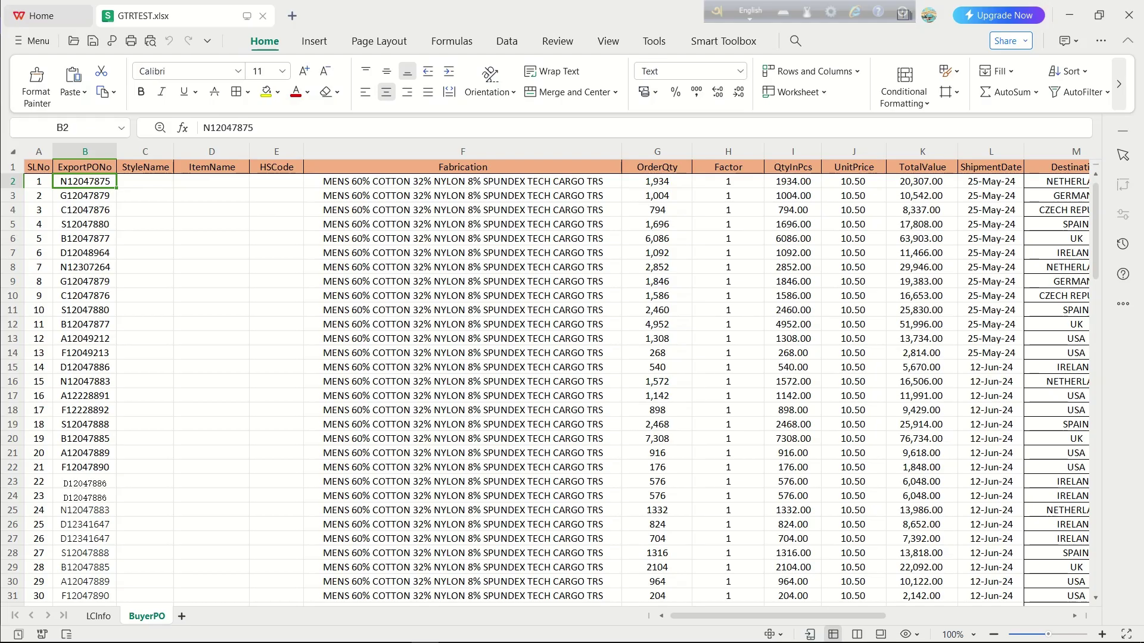
Step: Enter GTRTST1001 and GTRTST1002 as ExportPONo and fill the series down the column
{"action": "type", "text": "GTRTST"}
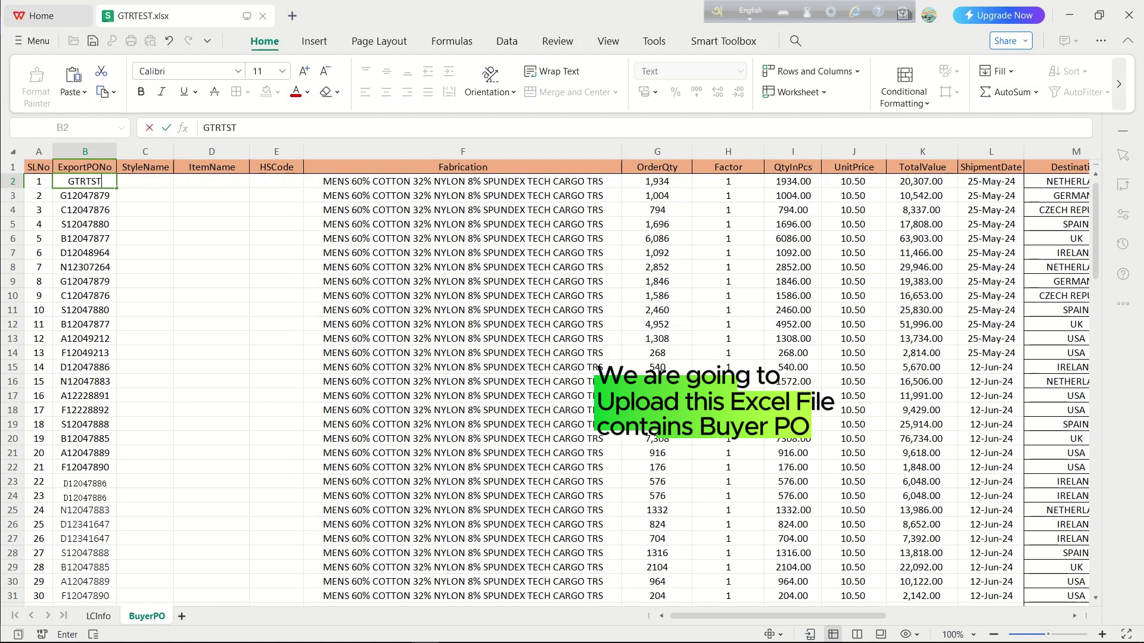
{"action": "type", "text": "1001"}
{"action": "key", "text": "Return"}
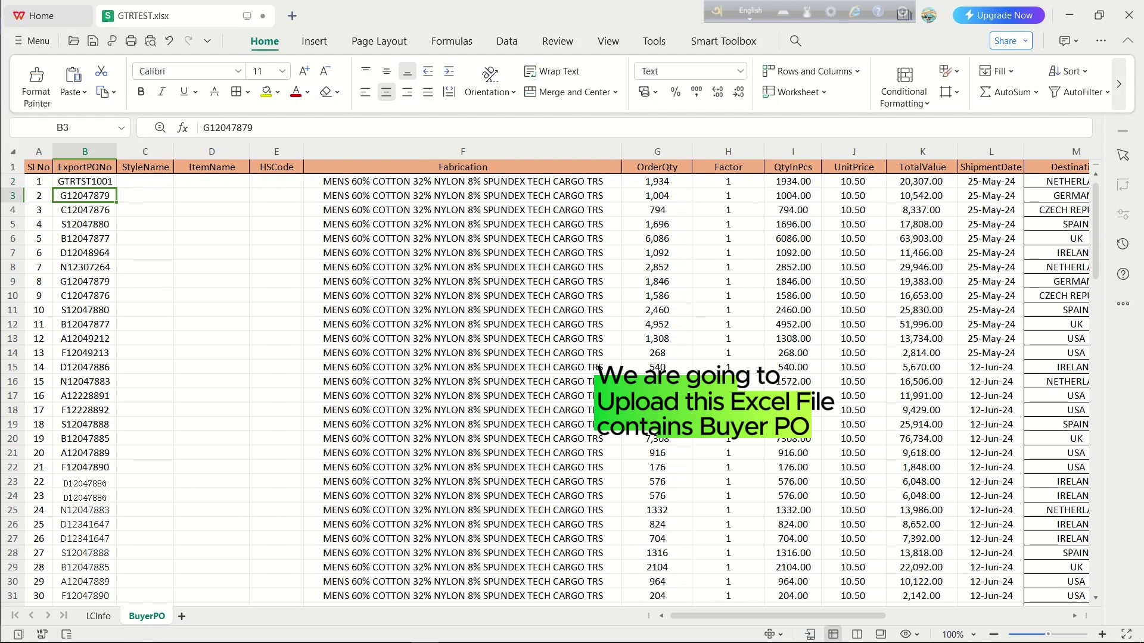
{"action": "type", "text": "GTRT"}
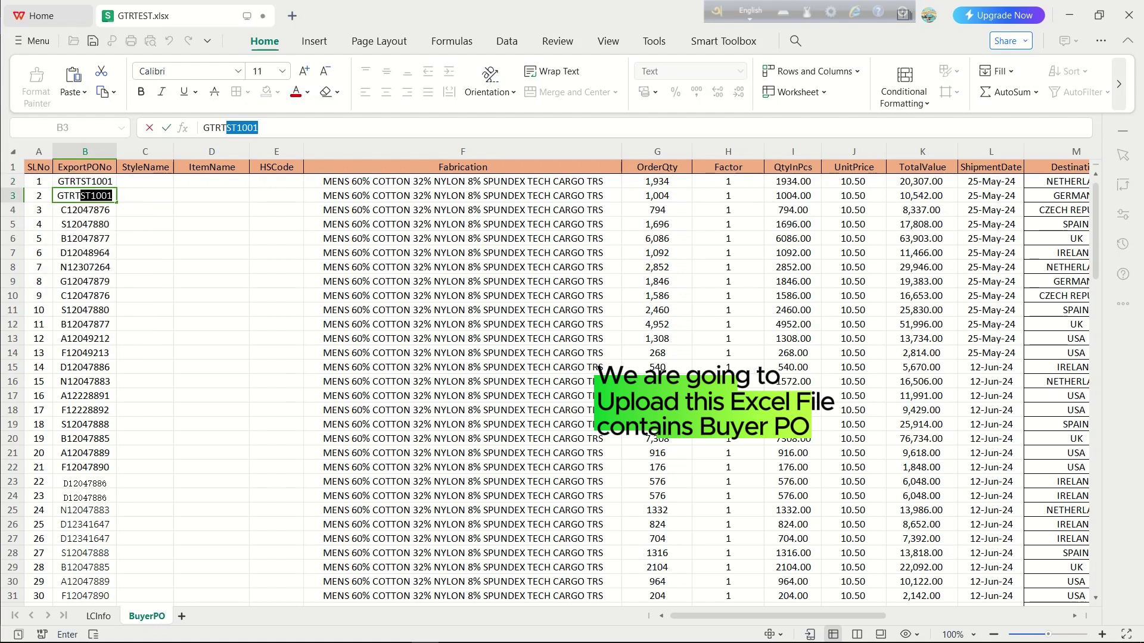
{"action": "type", "text": "ST1002"}
{"action": "key", "text": "Return"}
{"action": "key", "text": "Up"}
{"action": "key", "text": "Up"}
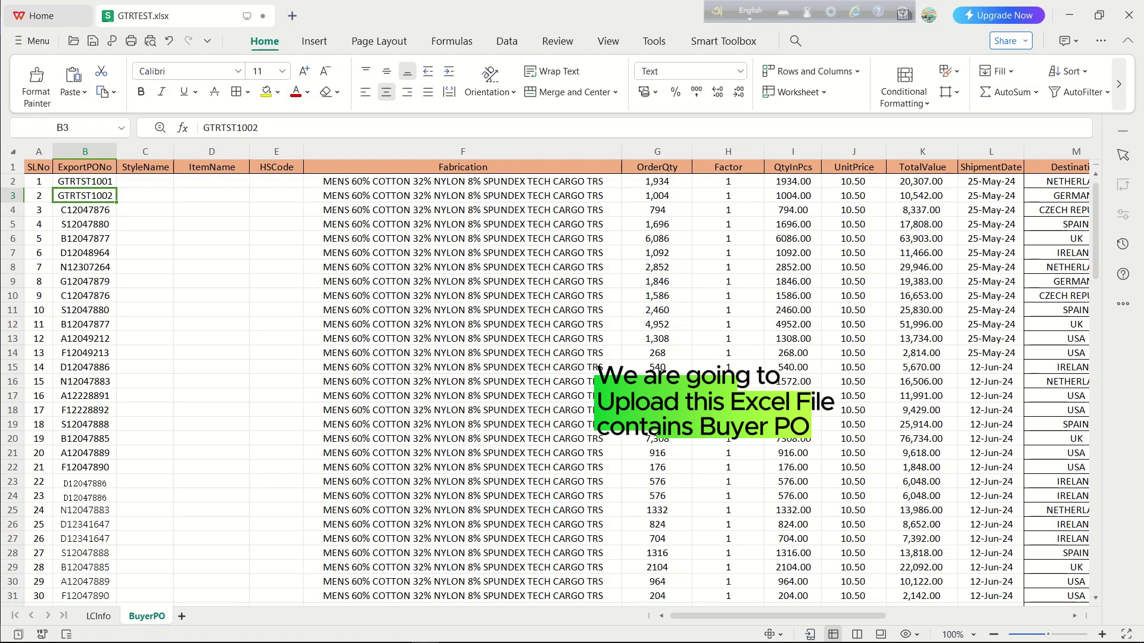
{"action": "key", "text": "shift+Down"}
{"action": "double_click", "coordinate": [116, 202]}
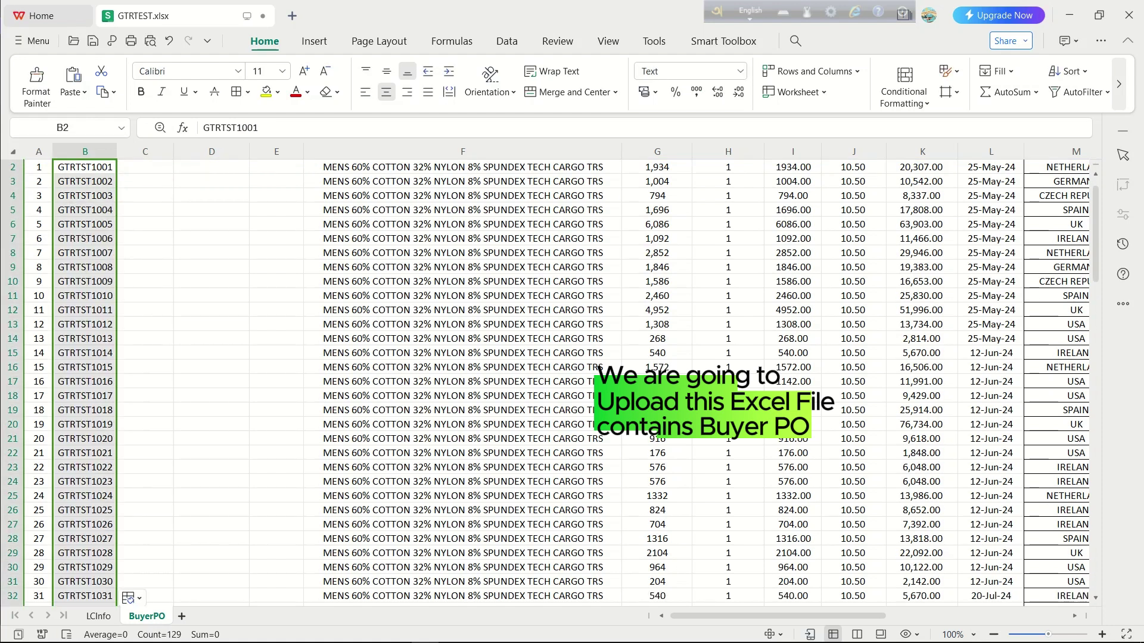
{"action": "left_click", "coordinate": [145, 295]}
Step: Save GTRTEST.xlsx and close both WPS Spreadsheets and the file folder window
{"action": "key", "text": "ctrl+s"}
{"action": "left_click", "coordinate": [804, 147]}
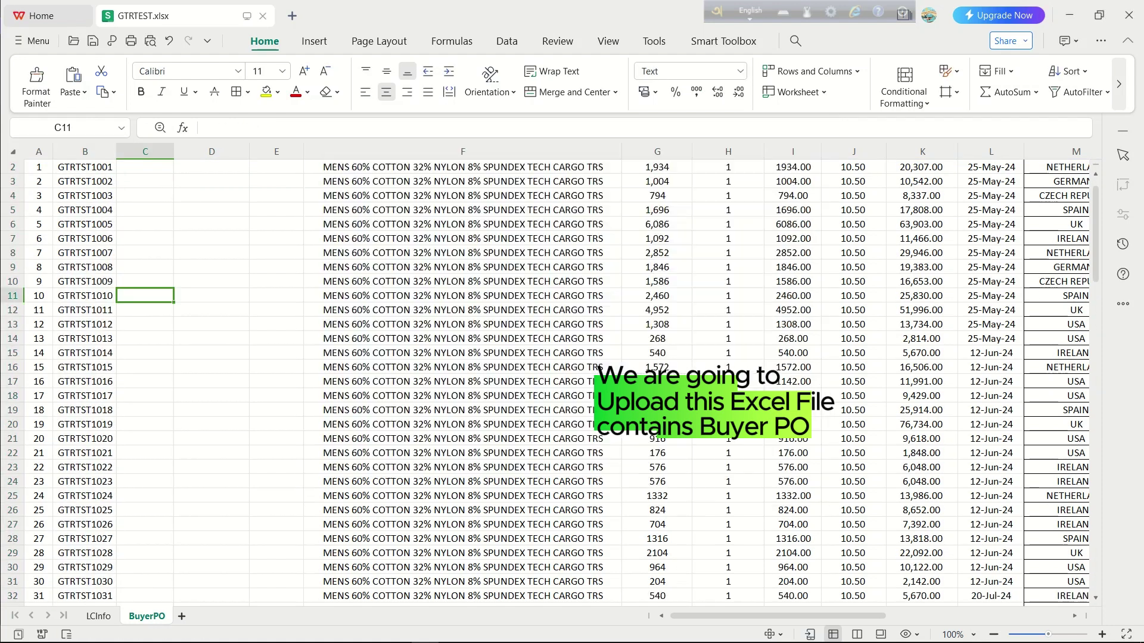
{"action": "left_click", "coordinate": [1128, 15]}
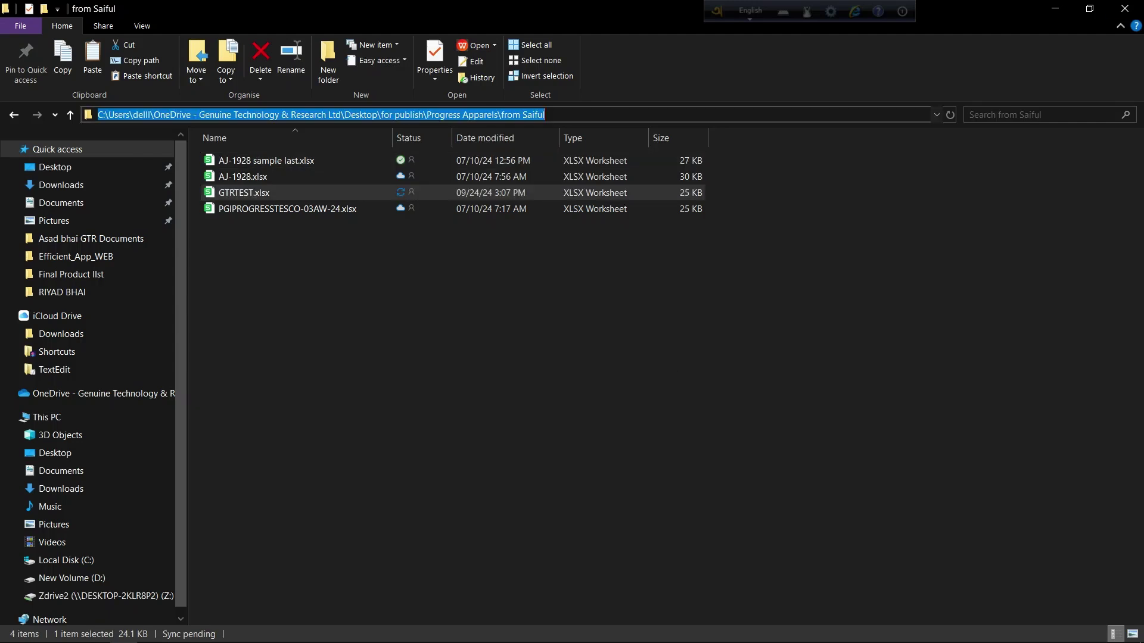
{"action": "left_click", "coordinate": [1125, 8]}
Step: On a blank Master LC, choose company PROGRESS APPARELS, buyer group PRIMARK LIMITED, buyer SIMPLE APPROACH LIMITED-USD
{"action": "left_click", "coordinate": [397, 632]}
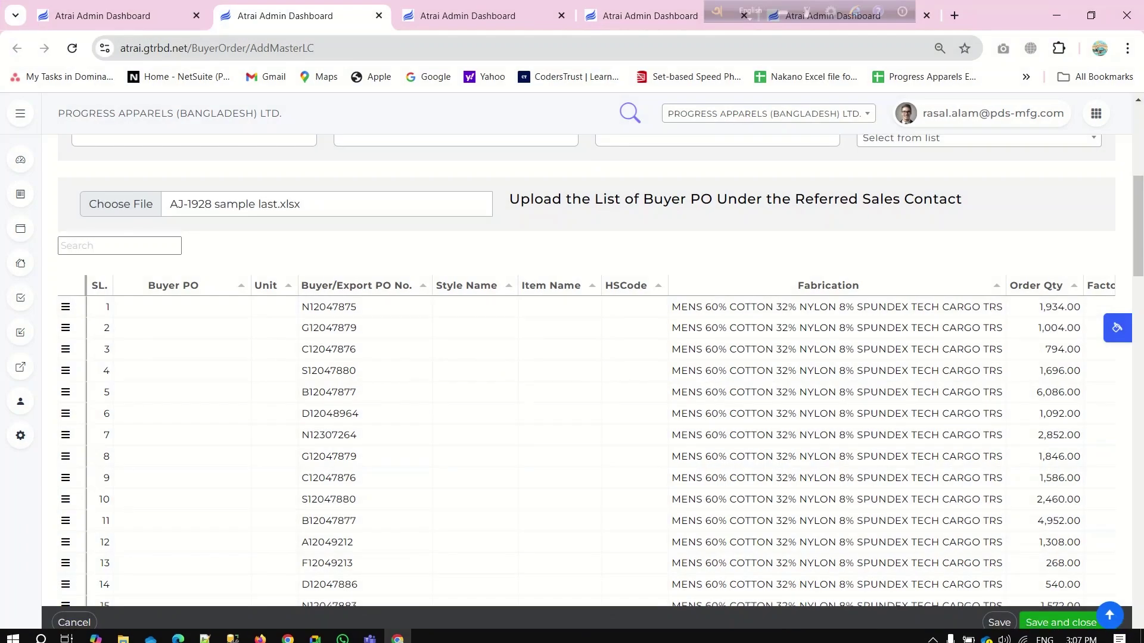
{"action": "key", "text": "F5"}
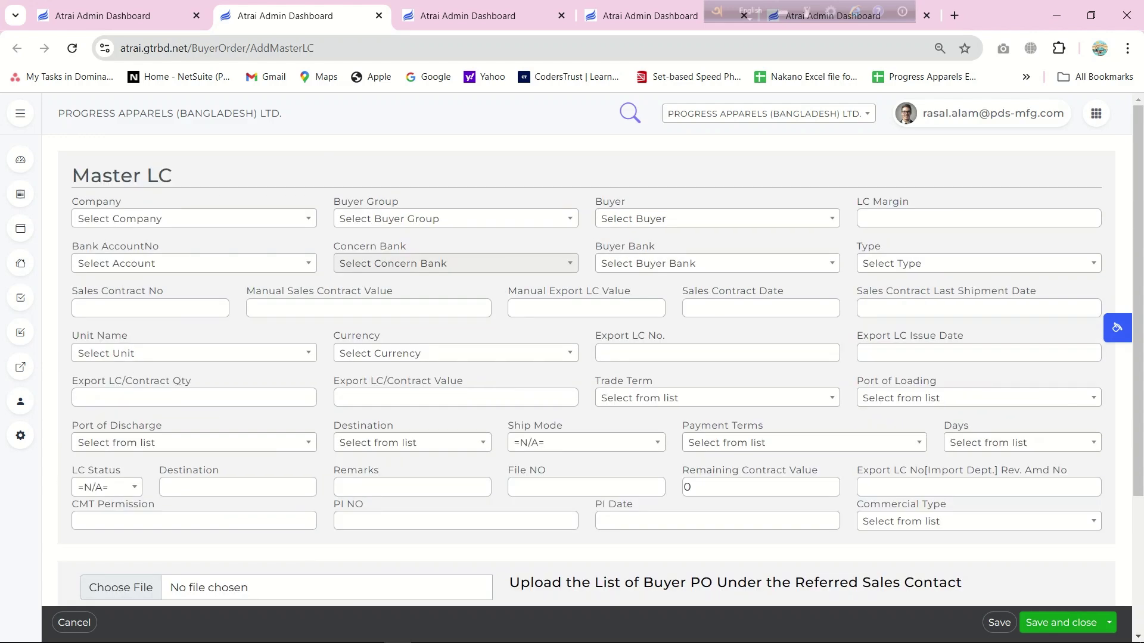
{"action": "left_click", "coordinate": [194, 219]}
{"action": "left_click", "coordinate": [193, 288]}
{"action": "left_click", "coordinate": [455, 218]}
{"action": "left_click", "coordinate": [429, 288]}
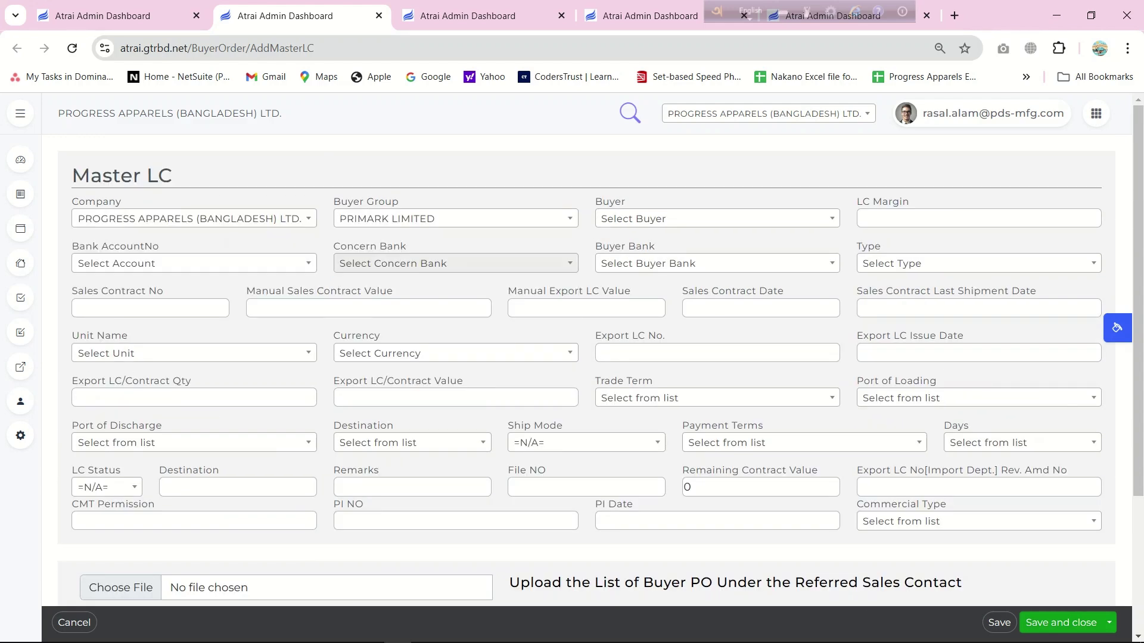
{"action": "left_click", "coordinate": [716, 218]}
{"action": "type", "text": "simpl"}
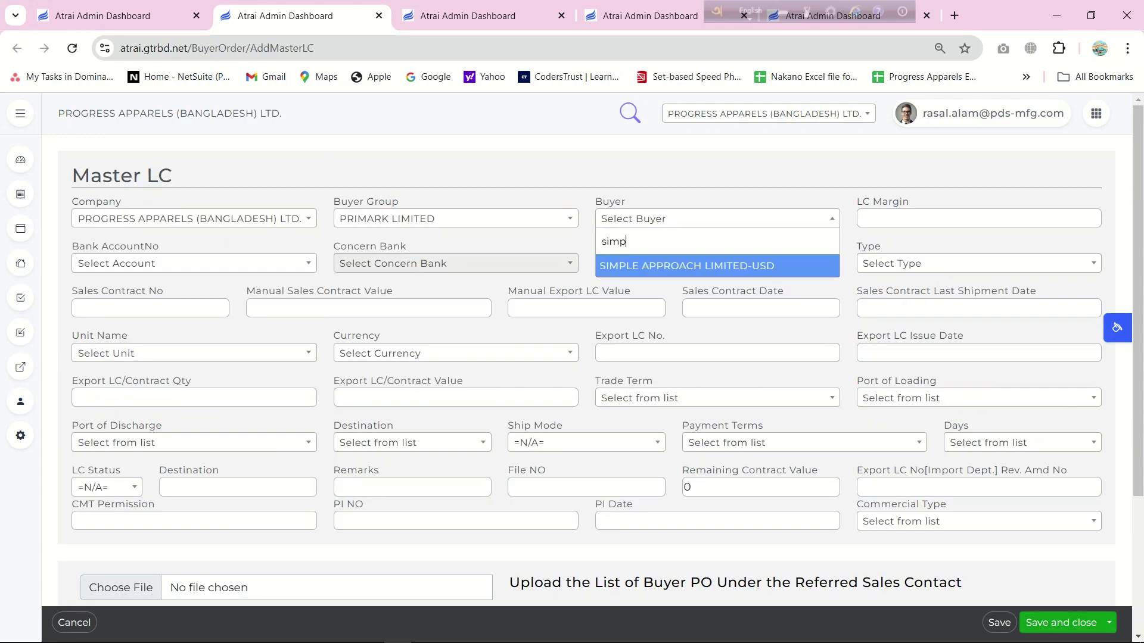
{"action": "key", "text": "Return"}
Step: Select the company bank account, HSBC BANK as buyer bank, and Contact as the type
{"action": "key", "text": "Tab"}
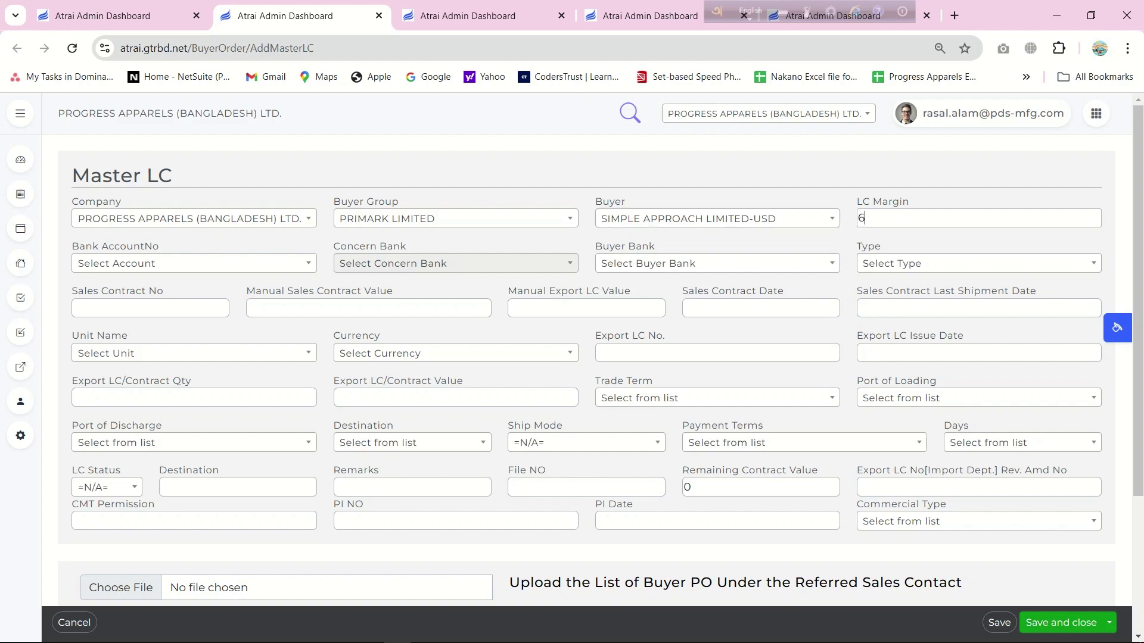
{"action": "key", "text": "Tab"}
{"action": "key", "text": "Return"}
{"action": "key", "text": "Down"}
{"action": "key", "text": "Return"}
{"action": "key", "text": "Tab"}
{"action": "key", "text": "Tab"}
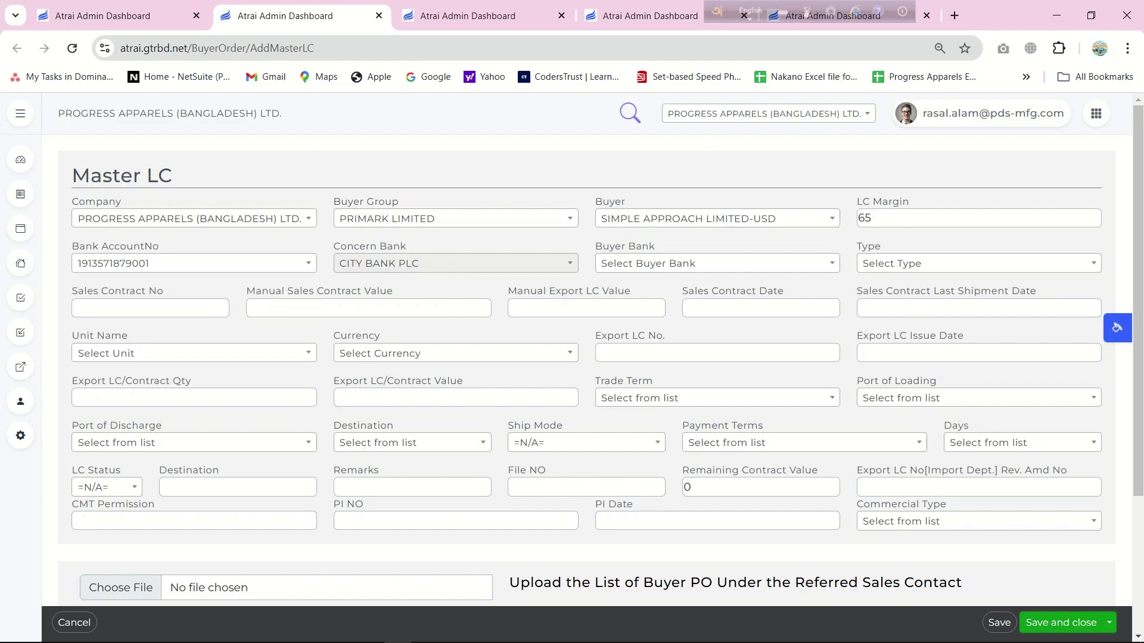
{"action": "key", "text": "Return"}
{"action": "key", "text": "Down"}
{"action": "key", "text": "Return"}
{"action": "key", "text": "Tab"}
{"action": "key", "text": "Return"}
{"action": "key", "text": "Down"}
{"action": "key", "text": "Return"}
Step: Enter the sales contract number, contract date 24-Sep-2024 and last shipment date 30-Sep-2024
{"action": "key", "text": "Tab"}
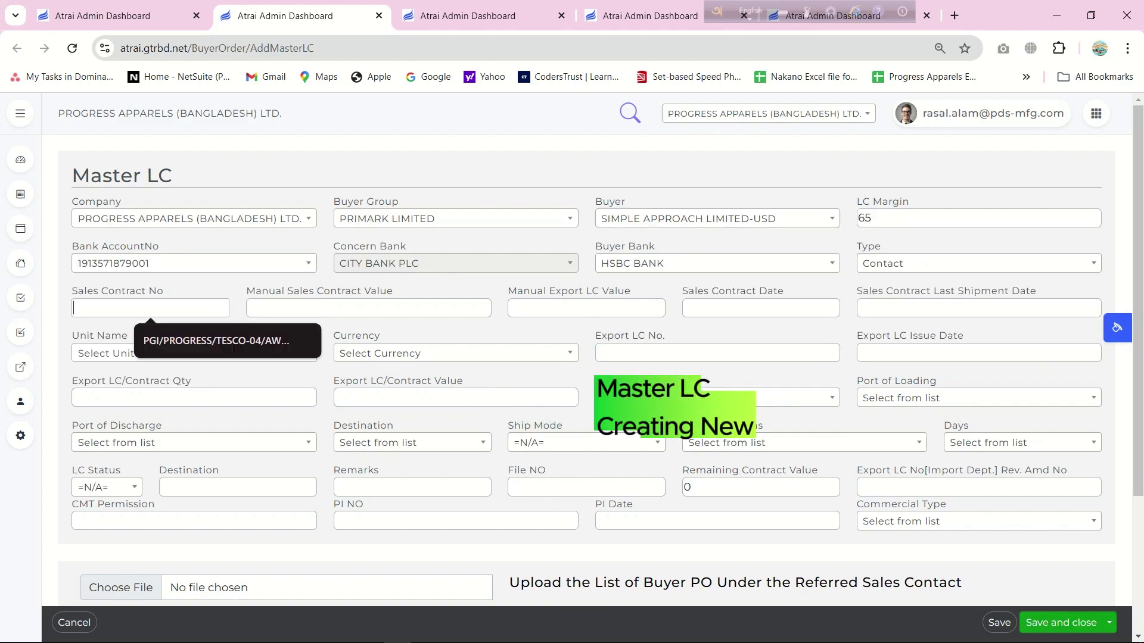
{"action": "type", "text": "GTR/TEST/23/24"}
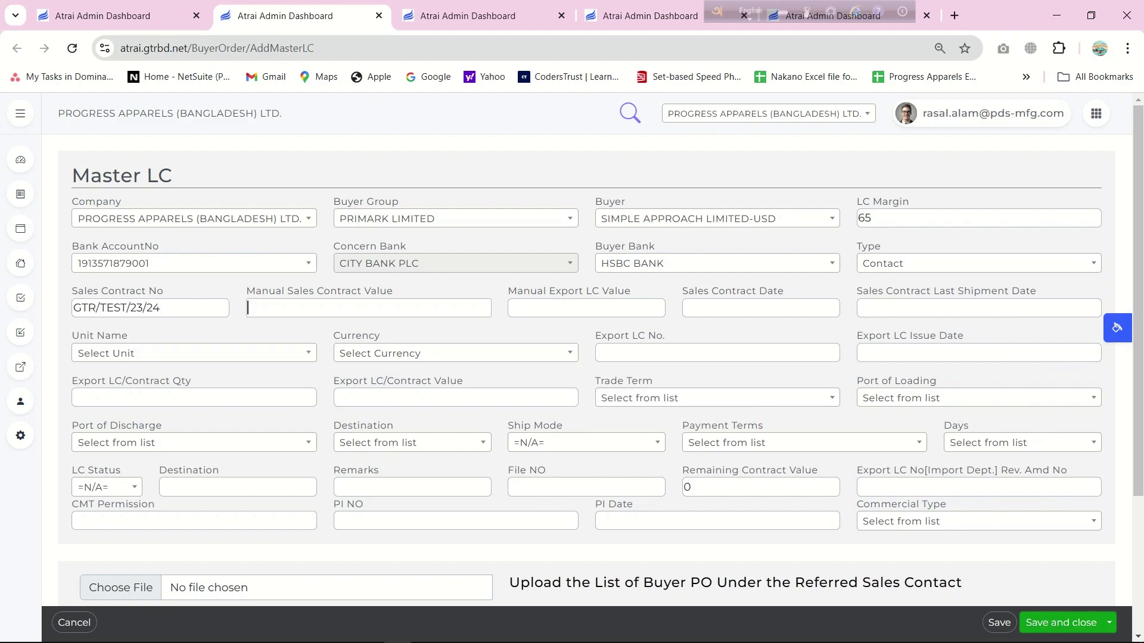
{"action": "type", "text": "100000"}
{"action": "key", "text": "Tab"}
{"action": "left_click", "coordinate": [743, 434]}
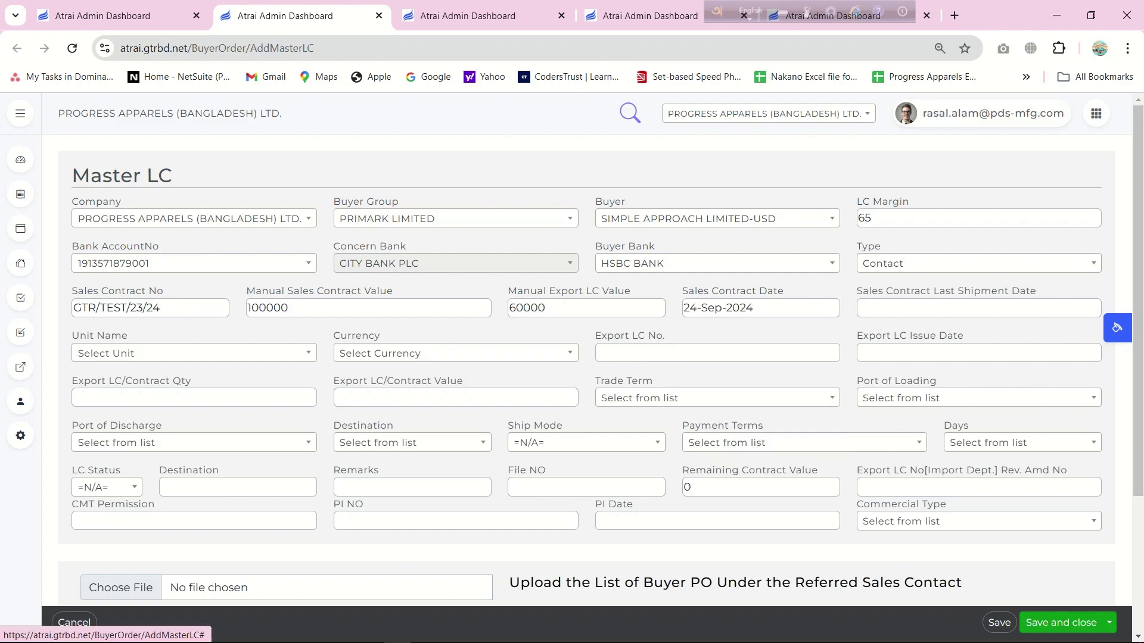
{"action": "left_click", "coordinate": [905, 308]}
{"action": "left_click", "coordinate": [894, 453]}
{"action": "left_click", "coordinate": [107, 487]}
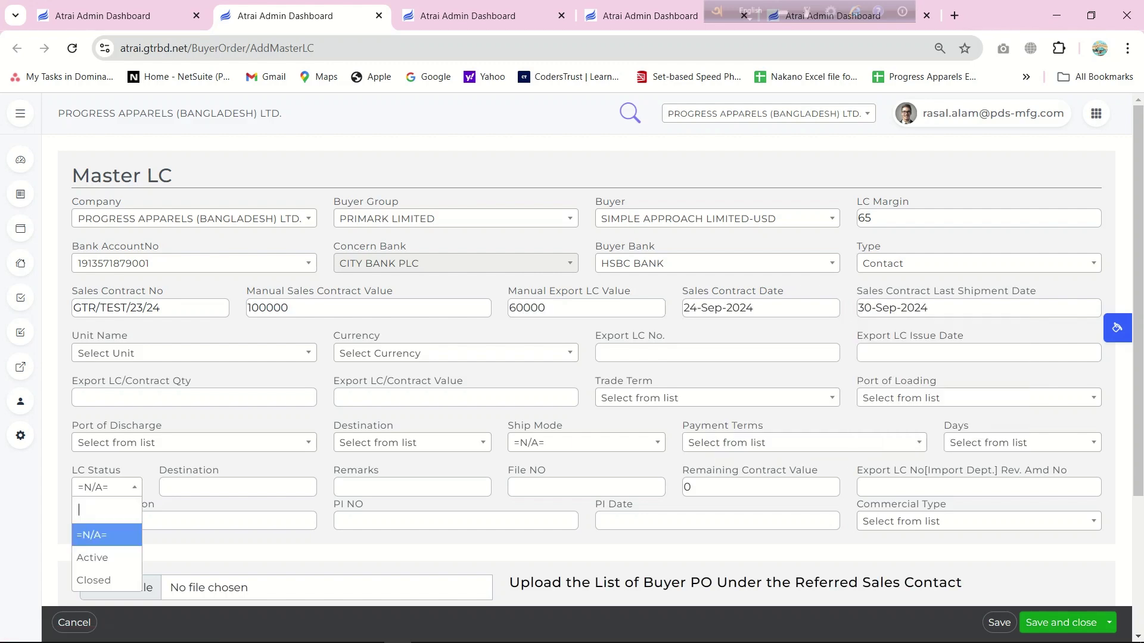
Step: Set LC status Active, ship mode SEA, payment terms LC Sight and days 10 Days
{"action": "left_click", "coordinate": [93, 556]}
{"action": "scroll", "coordinate": [586, 381], "scroll_direction": "down", "scroll_amount": 1}
{"action": "left_click", "coordinate": [586, 365]}
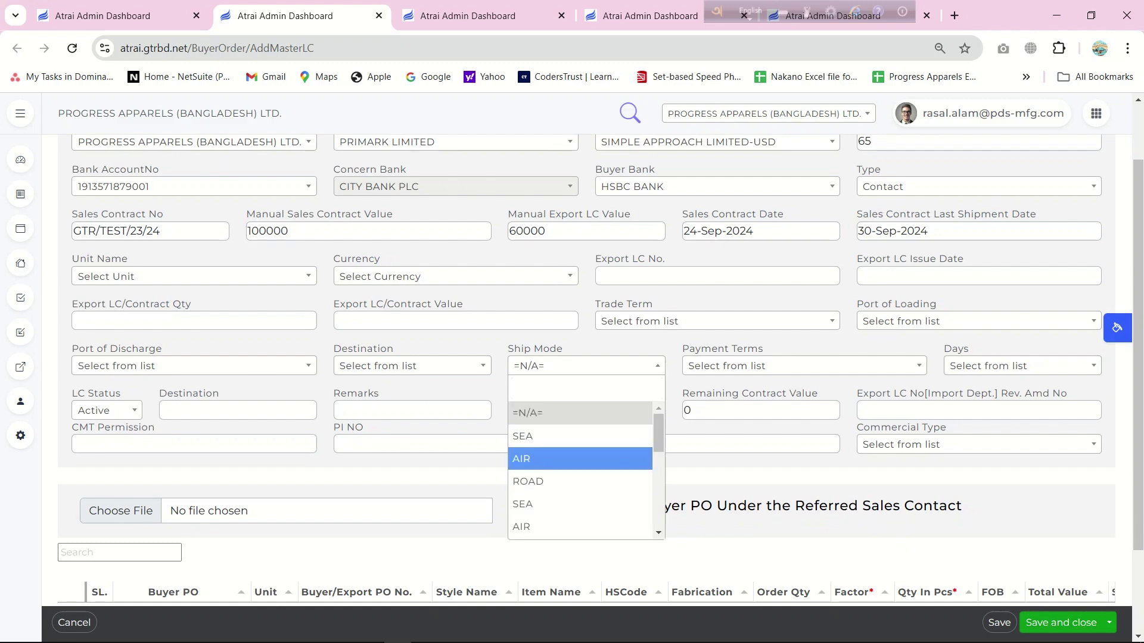
{"action": "left_click", "coordinate": [560, 436]}
{"action": "left_click", "coordinate": [804, 366]}
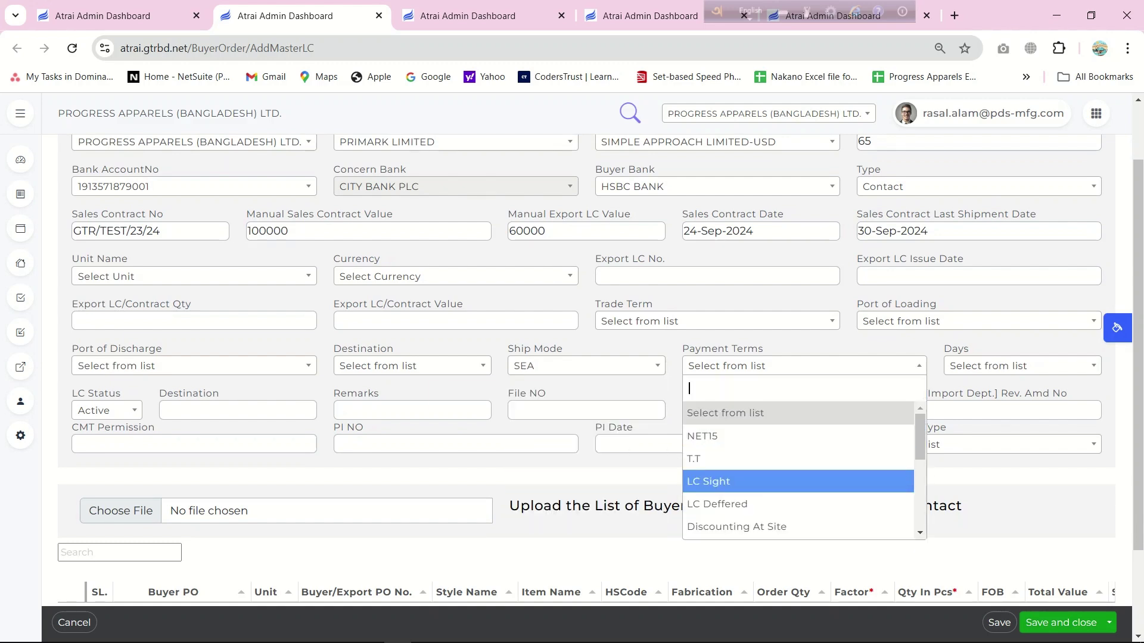
{"action": "left_click", "coordinate": [780, 481]}
{"action": "left_click", "coordinate": [1022, 366]}
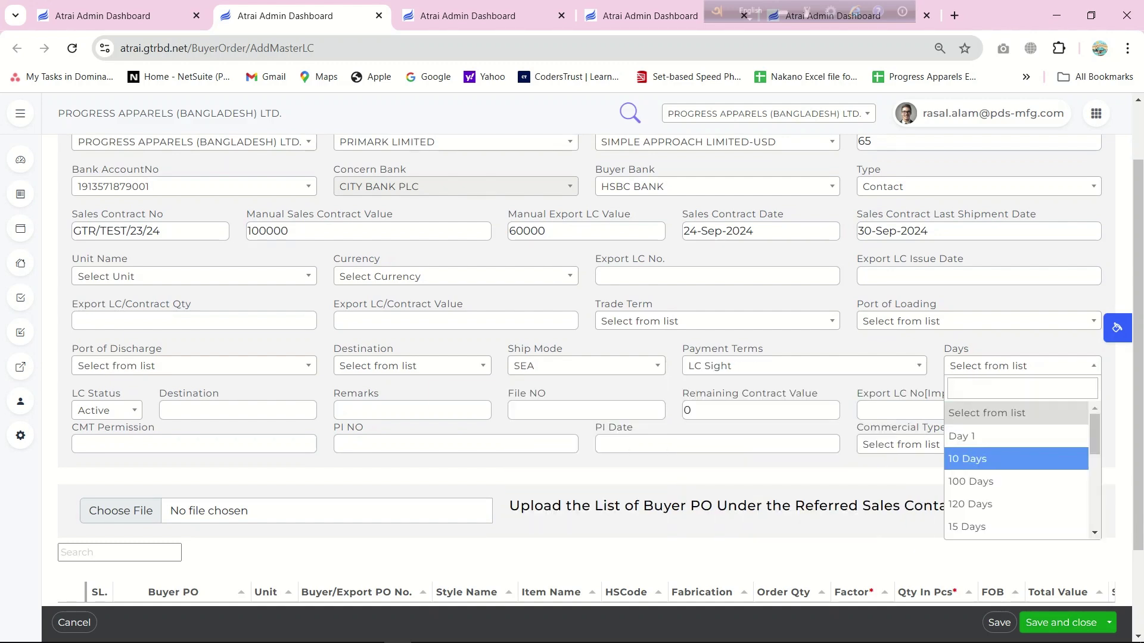
{"action": "left_click", "coordinate": [982, 458]}
Step: Set port of discharge SAVANNAH, USA and trade term FCA Chittagong, leaving commercial type unchanged
{"action": "left_click", "coordinate": [194, 366]}
{"action": "left_click", "coordinate": [187, 436]}
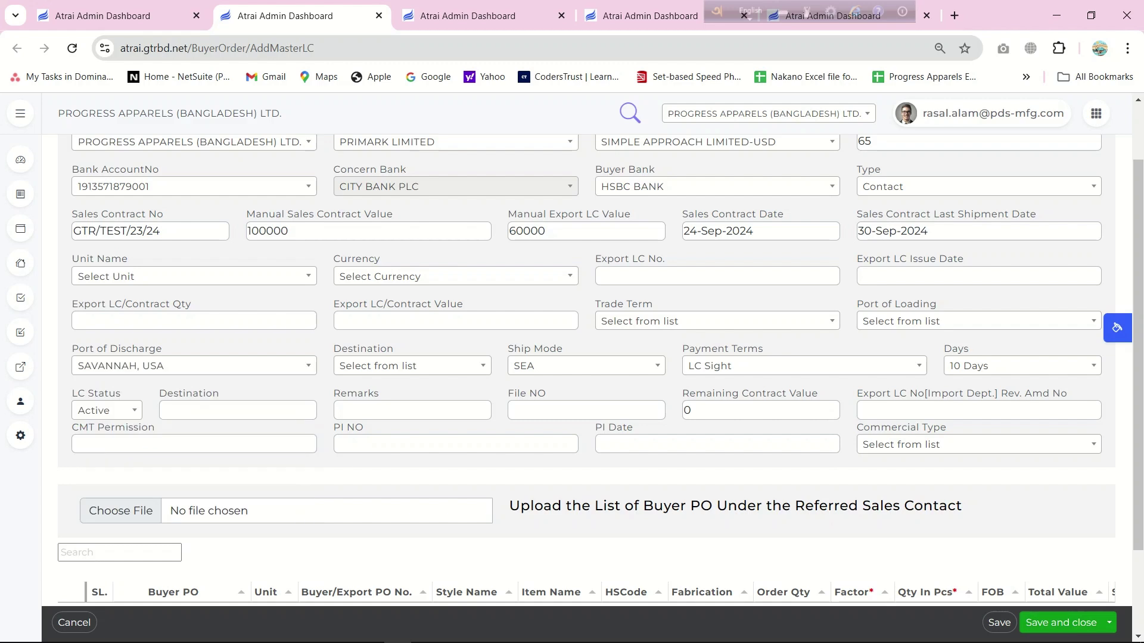
{"action": "scroll", "coordinate": [586, 358], "scroll_direction": "down", "scroll_amount": 2}
{"action": "left_click", "coordinate": [717, 207]}
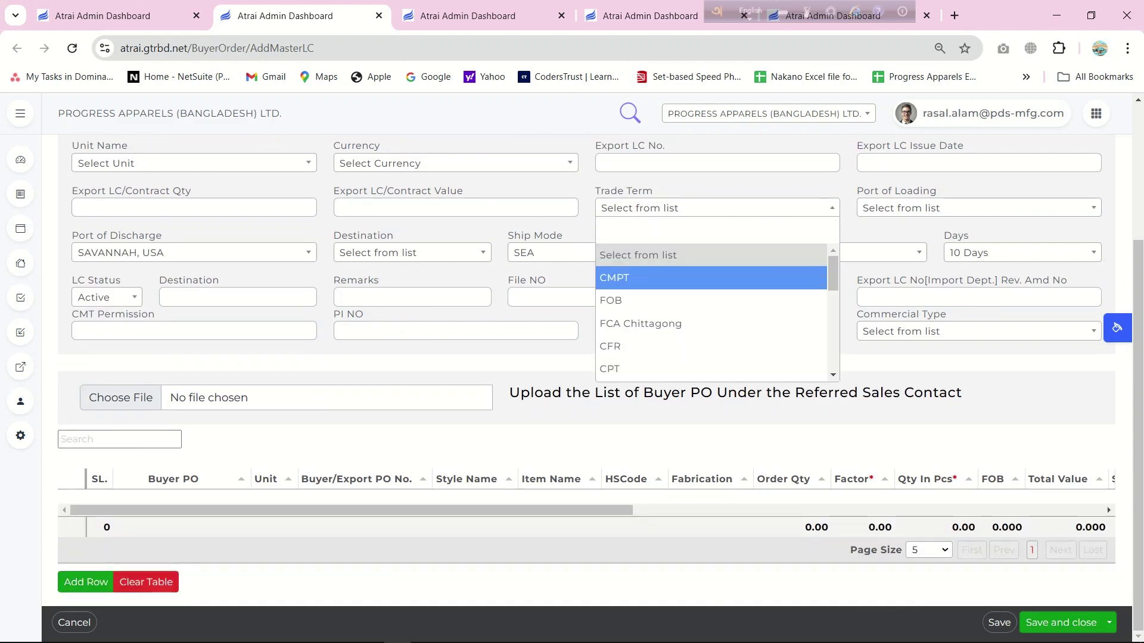
{"action": "key", "text": "Down"}
{"action": "key", "text": "Return"}
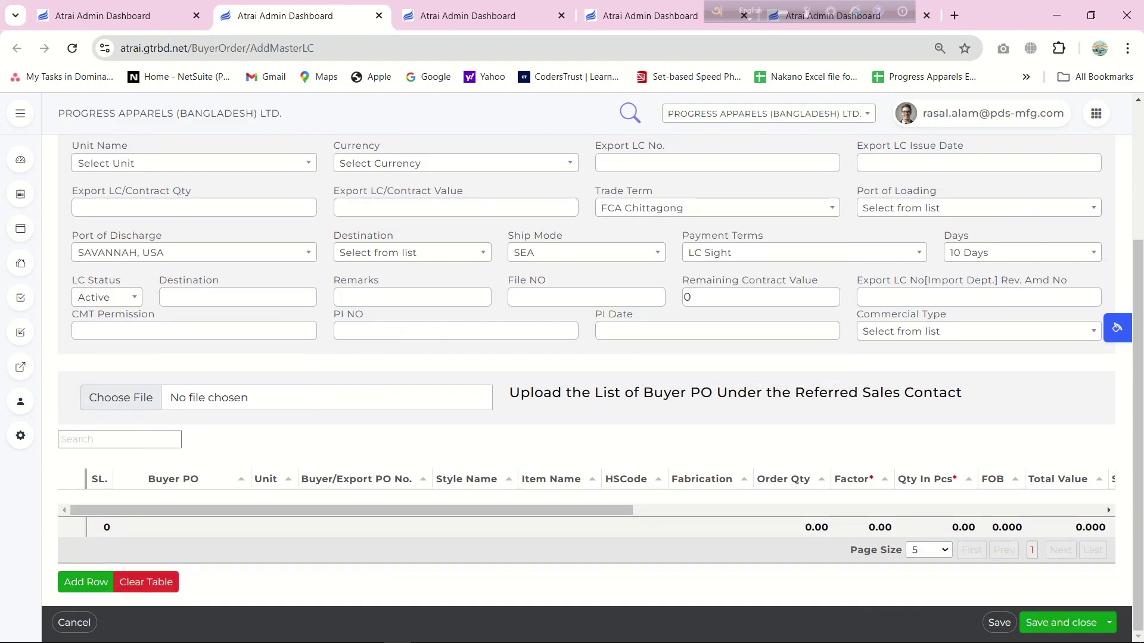
{"action": "left_click", "coordinate": [979, 331]}
{"action": "left_click", "coordinate": [979, 331]}
Step: Upload GTRTEST.xlsx as the Master LC's buyer PO list
{"action": "left_click", "coordinate": [121, 397]}
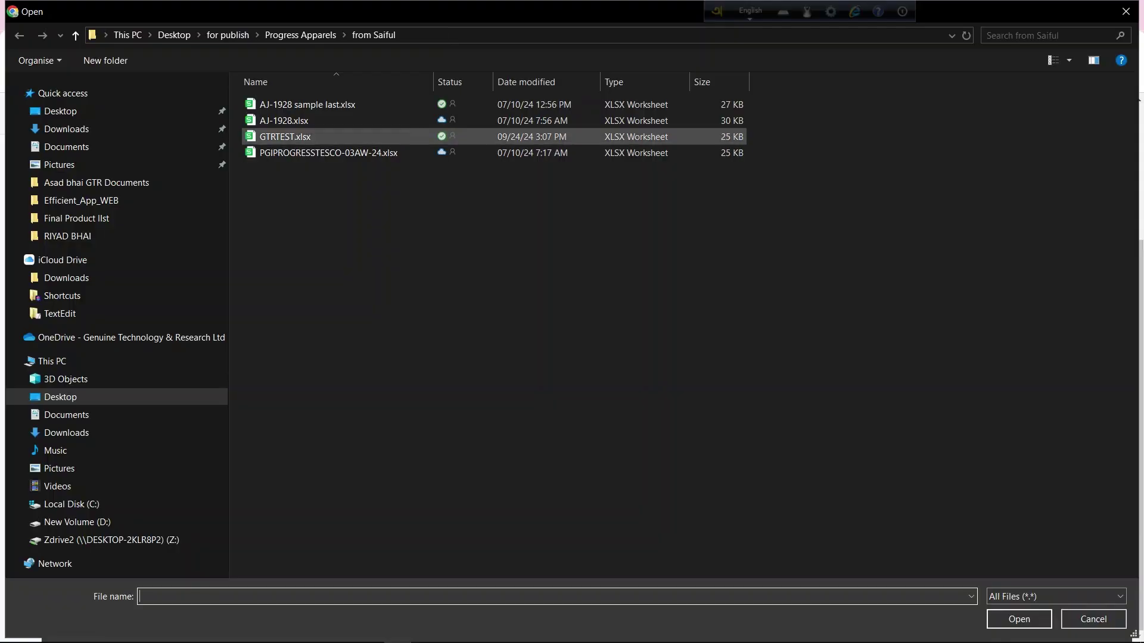
{"action": "double_click", "coordinate": [285, 137]}
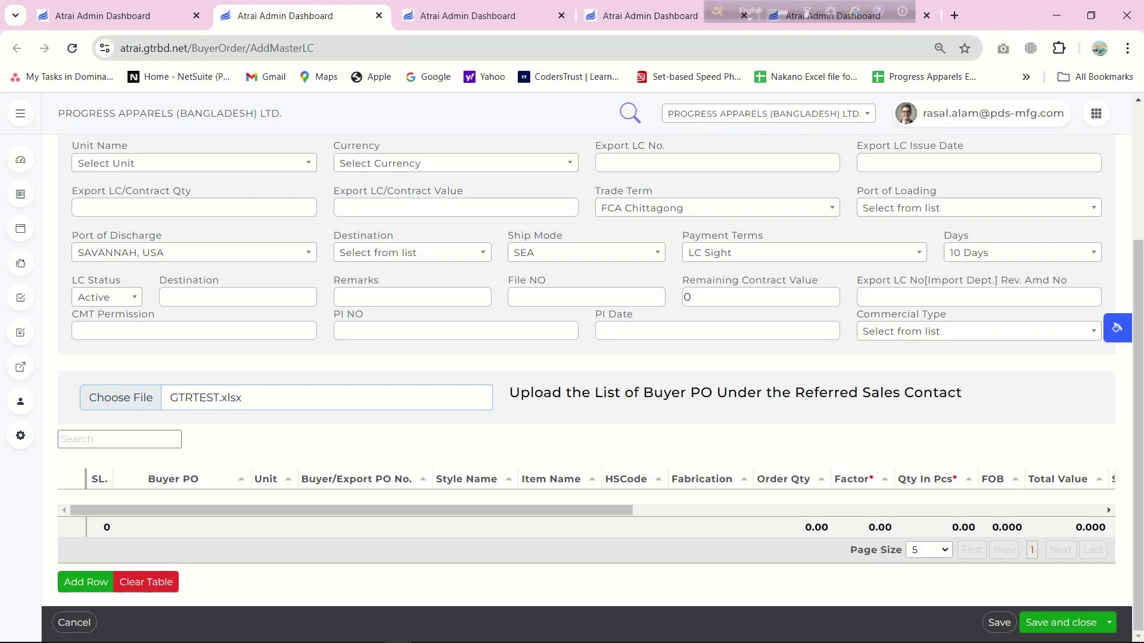
{"action": "scroll", "coordinate": [363, 409], "scroll_direction": "down", "scroll_amount": 3}
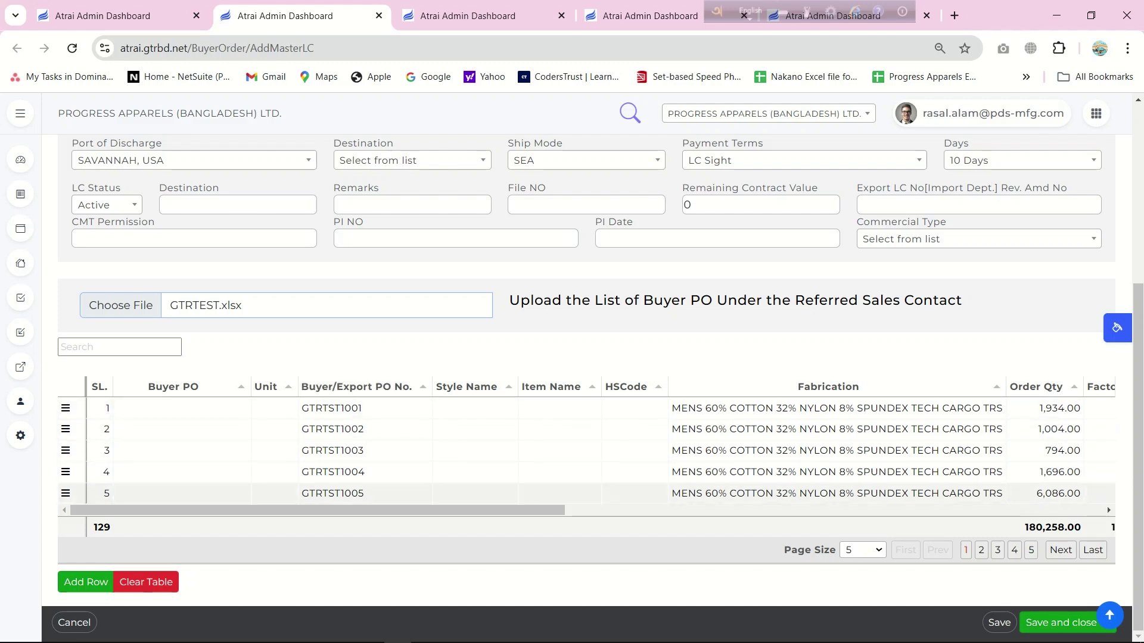
{"action": "left_click_drag", "start_coordinate": [369, 511], "coordinate": [911, 510]}
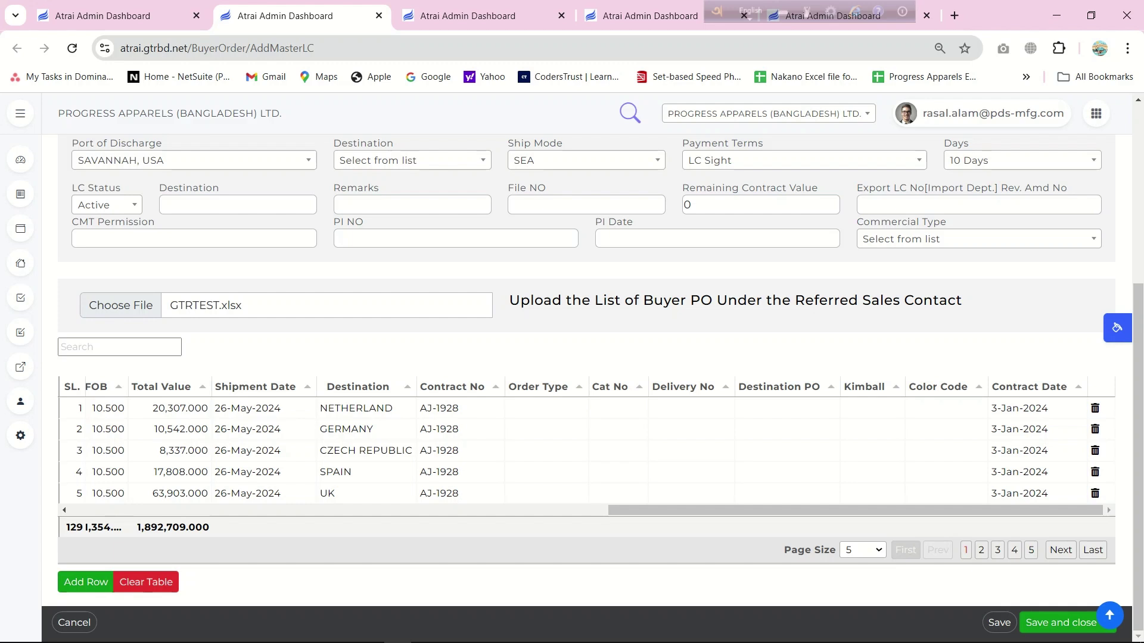
Step: Show 100 rows per page and scroll through the 129 imported PO rows
{"action": "left_click", "coordinate": [862, 549]}
{"action": "left_click", "coordinate": [854, 494]}
{"action": "scroll", "coordinate": [854, 494], "scroll_direction": "down", "scroll_amount": 20}
{"action": "scroll", "coordinate": [571, 381], "scroll_direction": "down", "scroll_amount": 3}
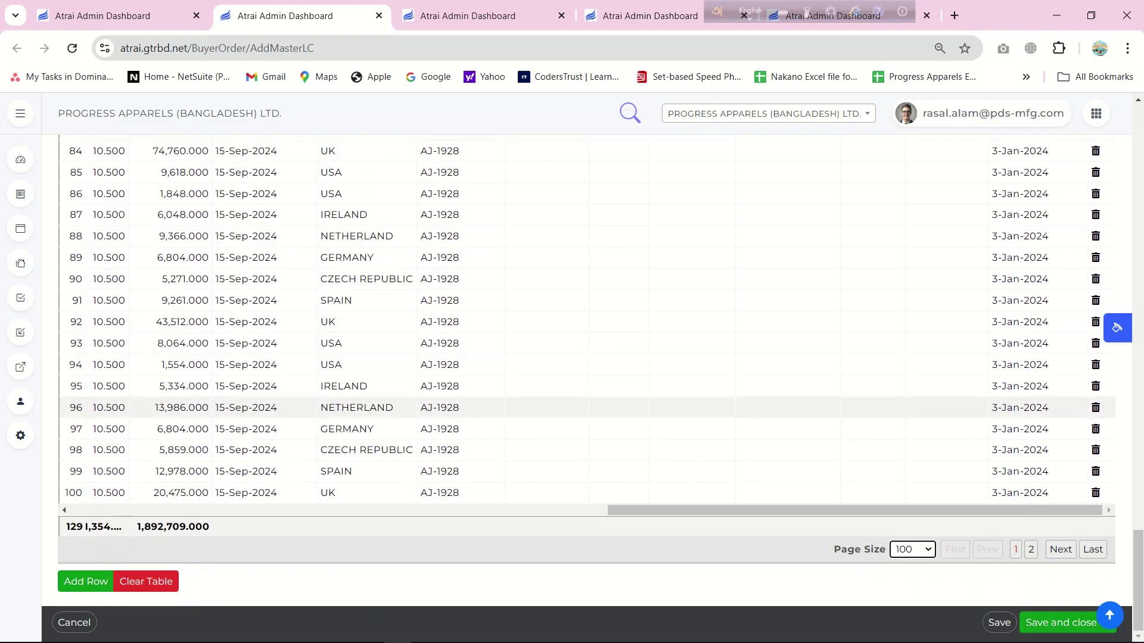
{"action": "scroll", "coordinate": [571, 381], "scroll_direction": "up", "scroll_amount": 17}
{"action": "scroll", "coordinate": [572, 381], "scroll_direction": "up", "scroll_amount": 20}
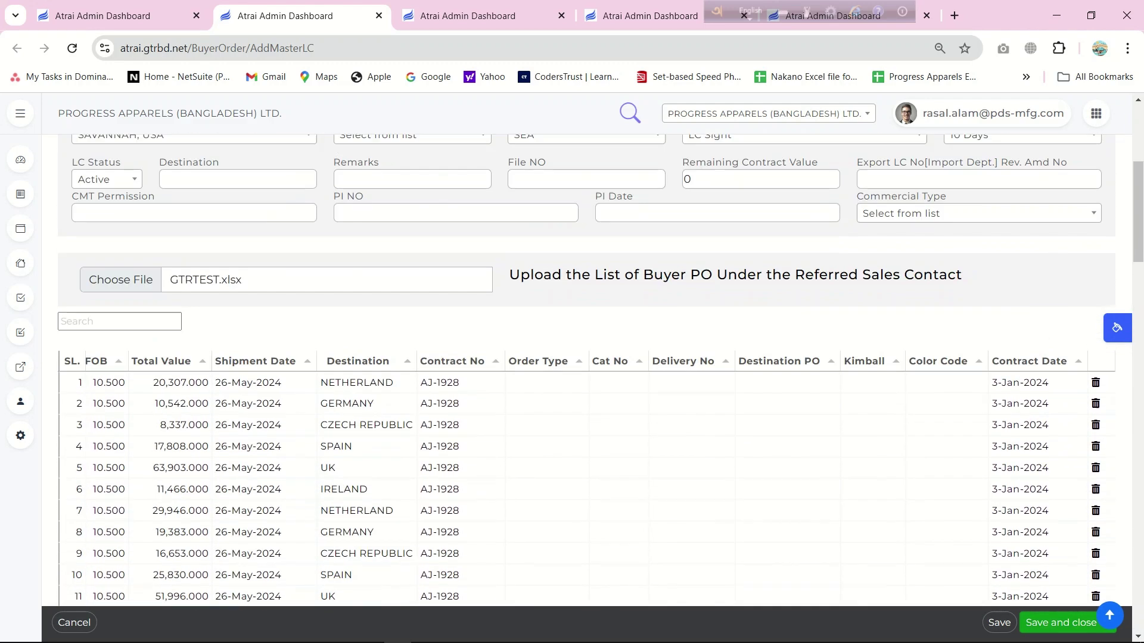
{"action": "scroll", "coordinate": [572, 382], "scroll_direction": "down", "scroll_amount": 5}
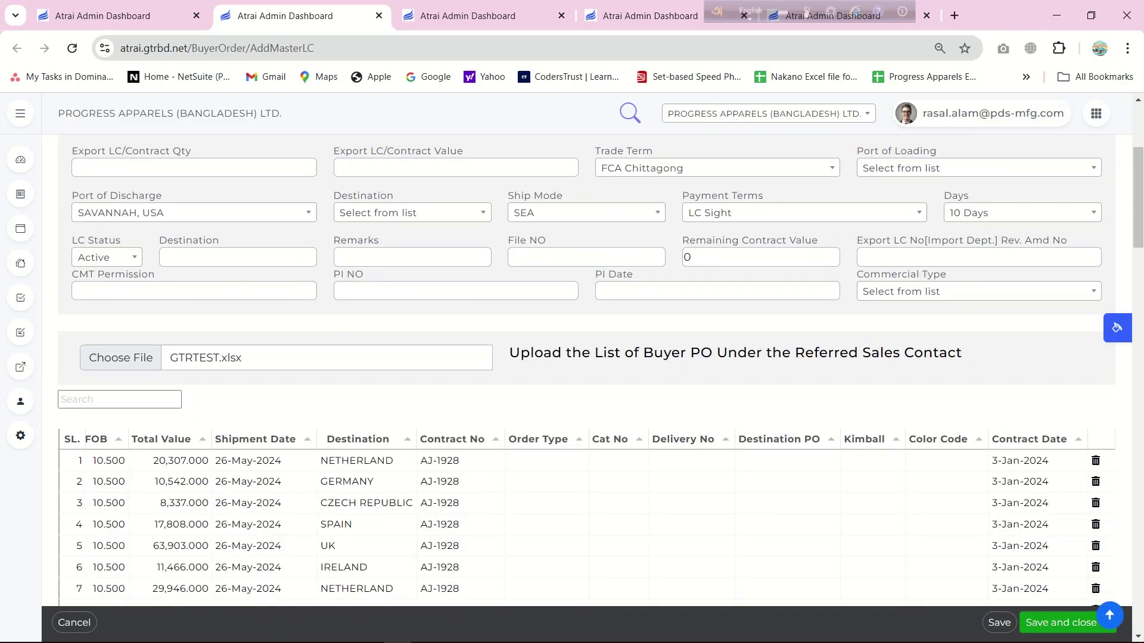
{"action": "scroll", "coordinate": [571, 381], "scroll_direction": "down", "scroll_amount": 20}
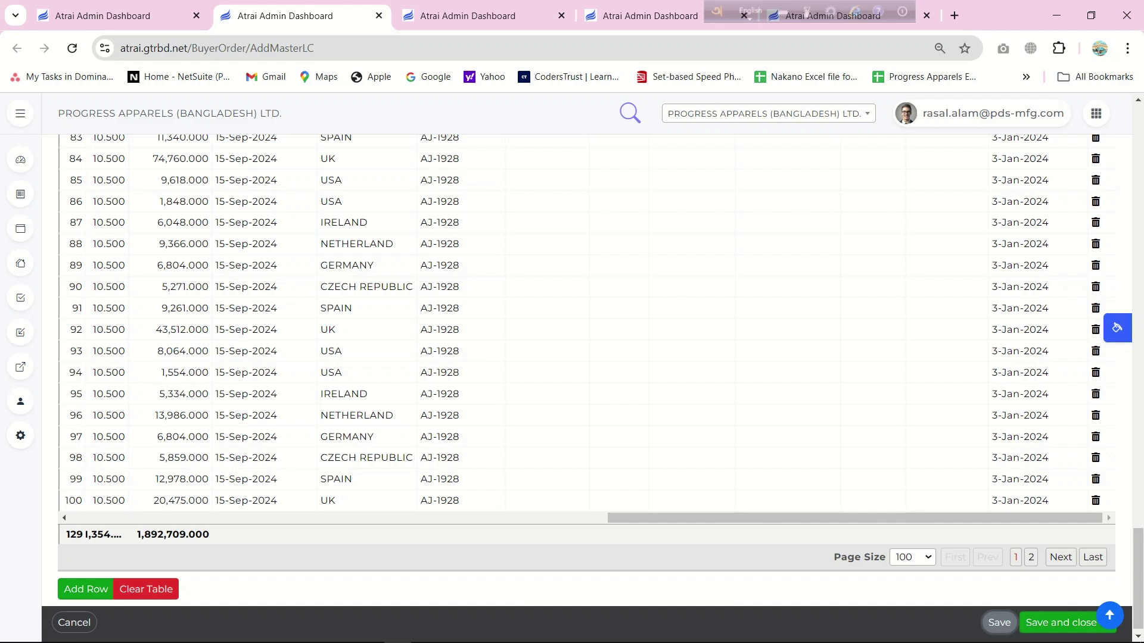
Step: Save Master LC GTR/TEST/23/24, return to the Master LC List, and verify it in an edit tab
{"action": "left_click", "coordinate": [998, 623]}
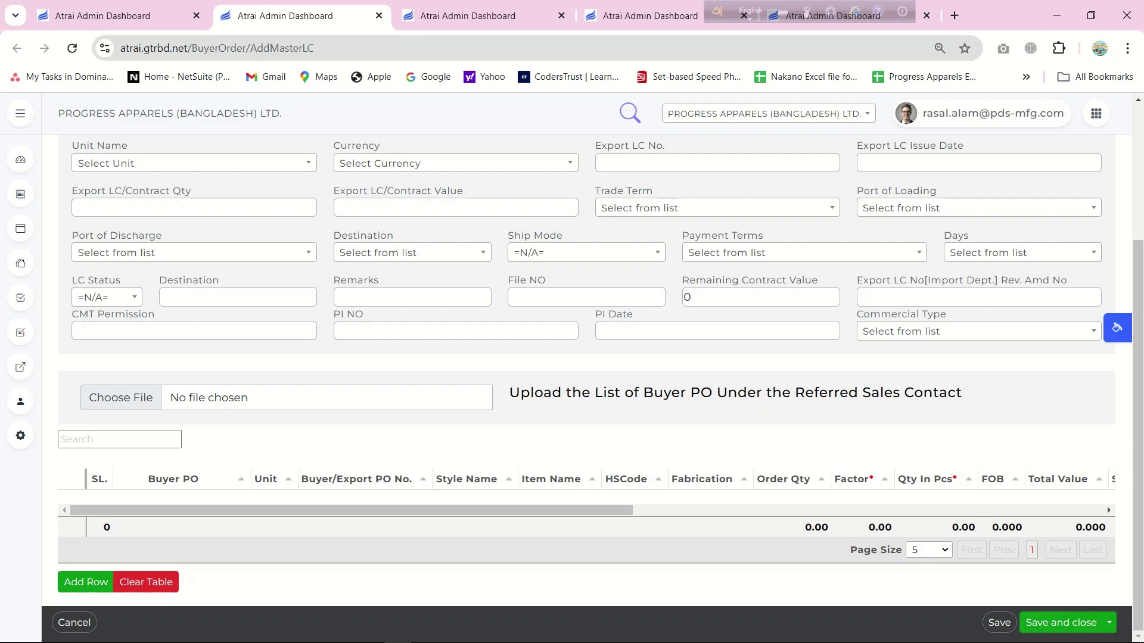
{"action": "left_click", "coordinate": [74, 622]}
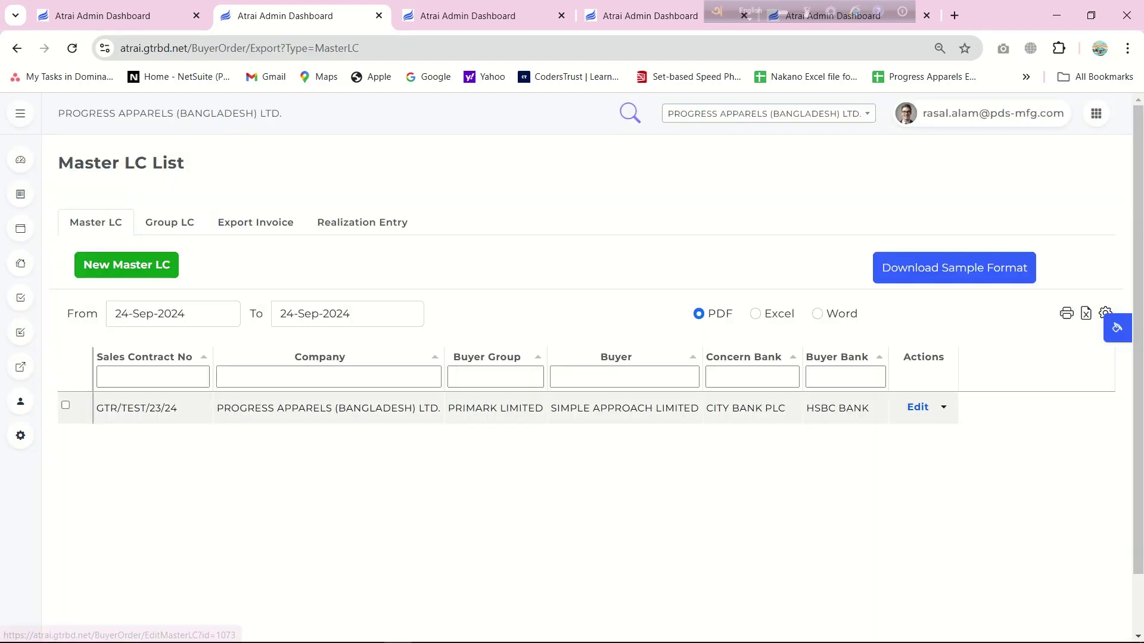
{"action": "left_click", "coordinate": [917, 407]}
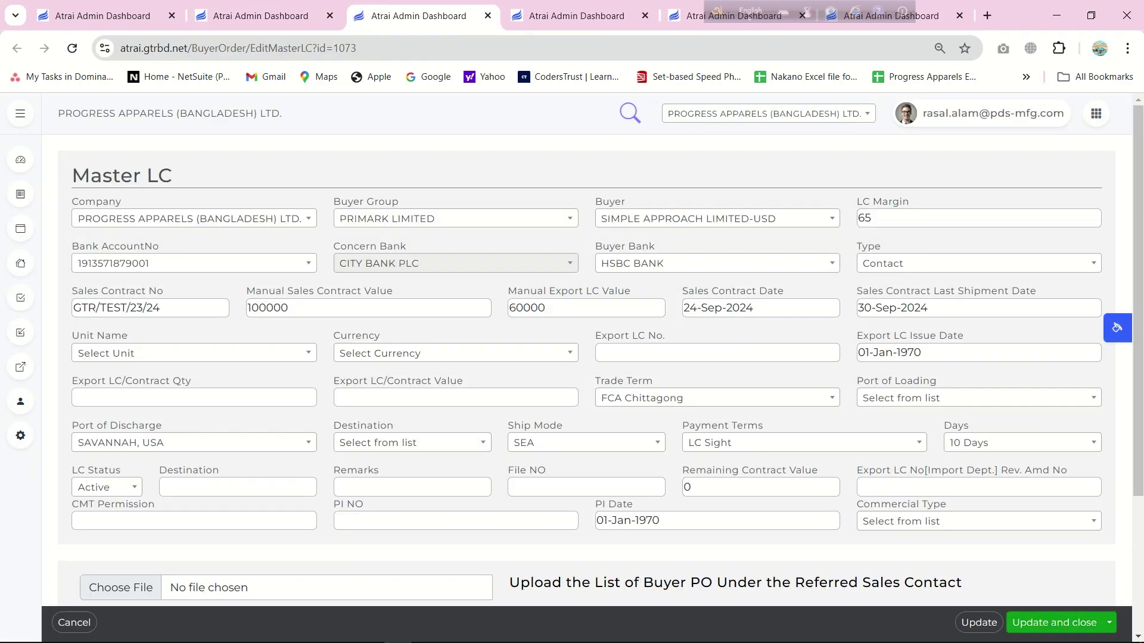
{"action": "scroll", "coordinate": [596, 429], "scroll_direction": "down", "scroll_amount": 5}
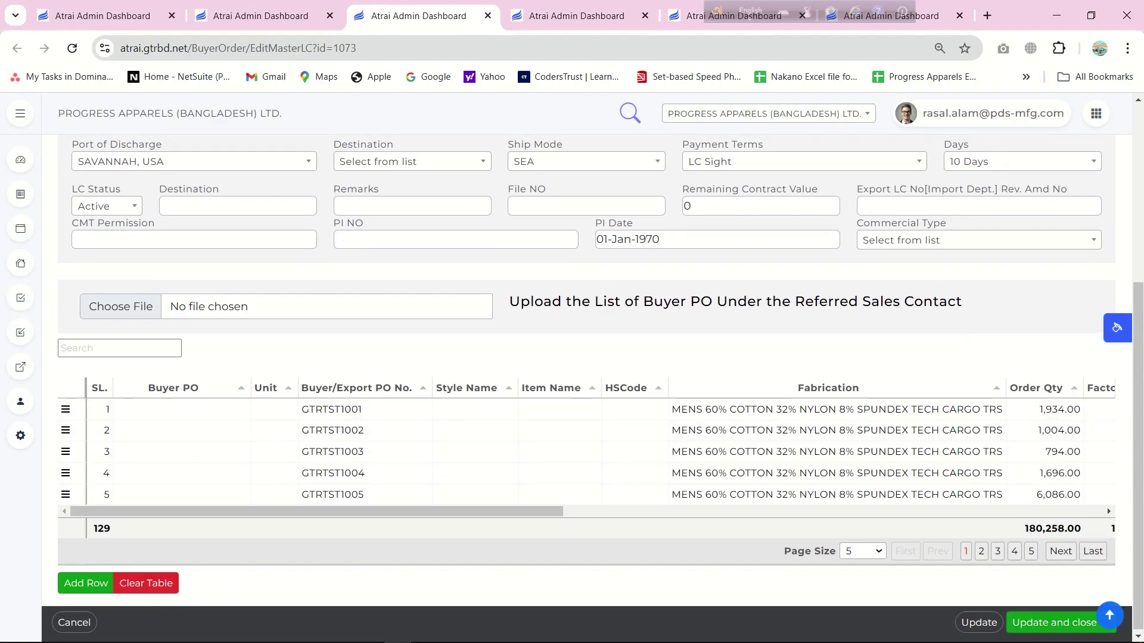
{"action": "scroll", "coordinate": [477, 334], "scroll_direction": "up", "scroll_amount": 3}
{"action": "left_click", "coordinate": [261, 16]}
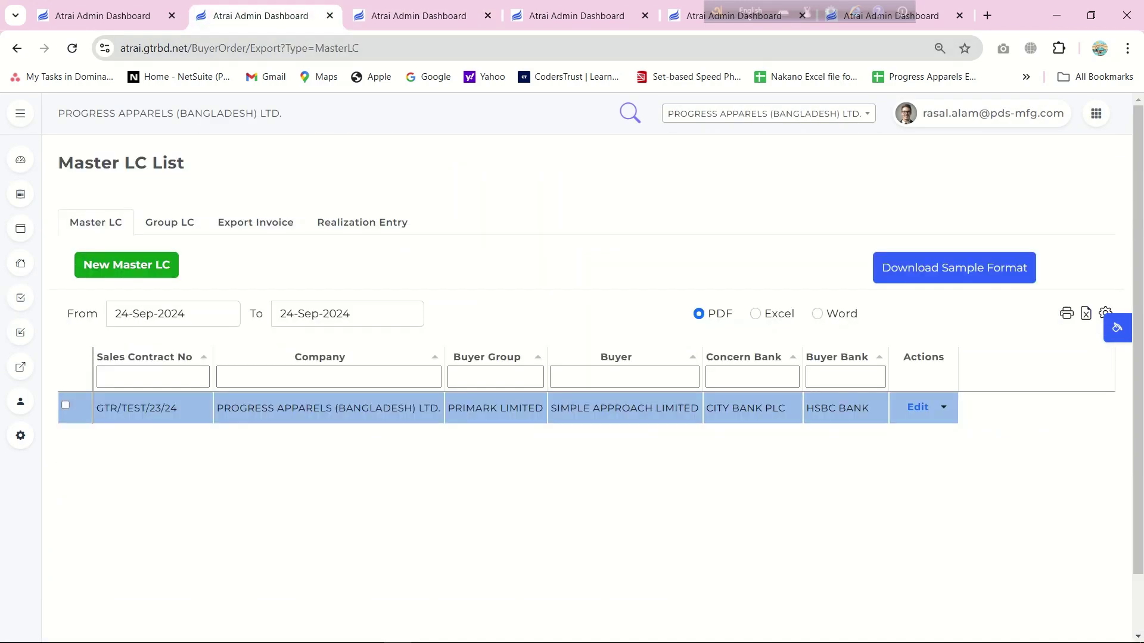
Step: Generate the GTR/TEST/23/24 report and review the 7-page PDF listing 129 POs totalling 1892709.00
{"action": "left_click", "coordinate": [942, 407]}
{"action": "left_click", "coordinate": [968, 457]}
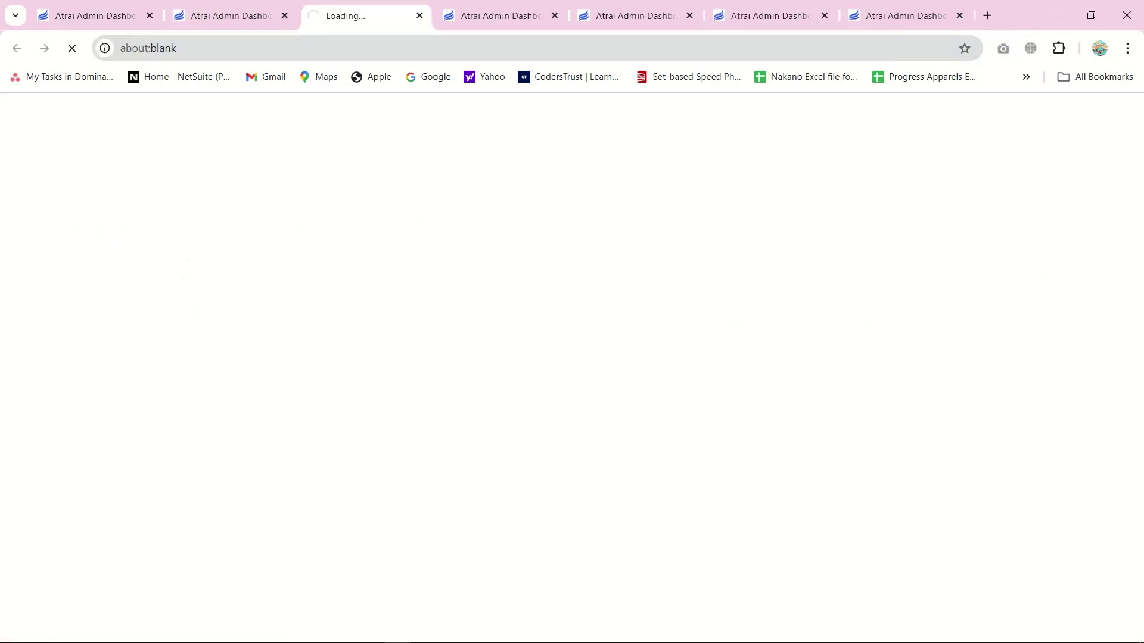
{"action": "scroll", "coordinate": [565, 387], "scroll_direction": "down", "scroll_amount": 15}
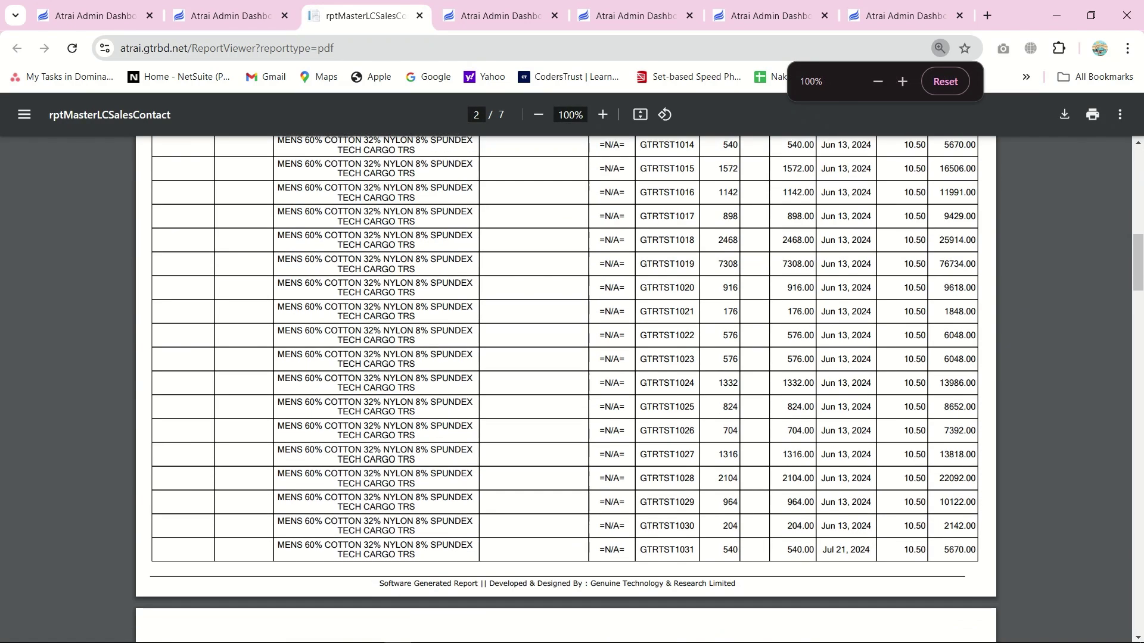
{"action": "scroll", "coordinate": [564, 387], "scroll_direction": "down", "scroll_amount": 20}
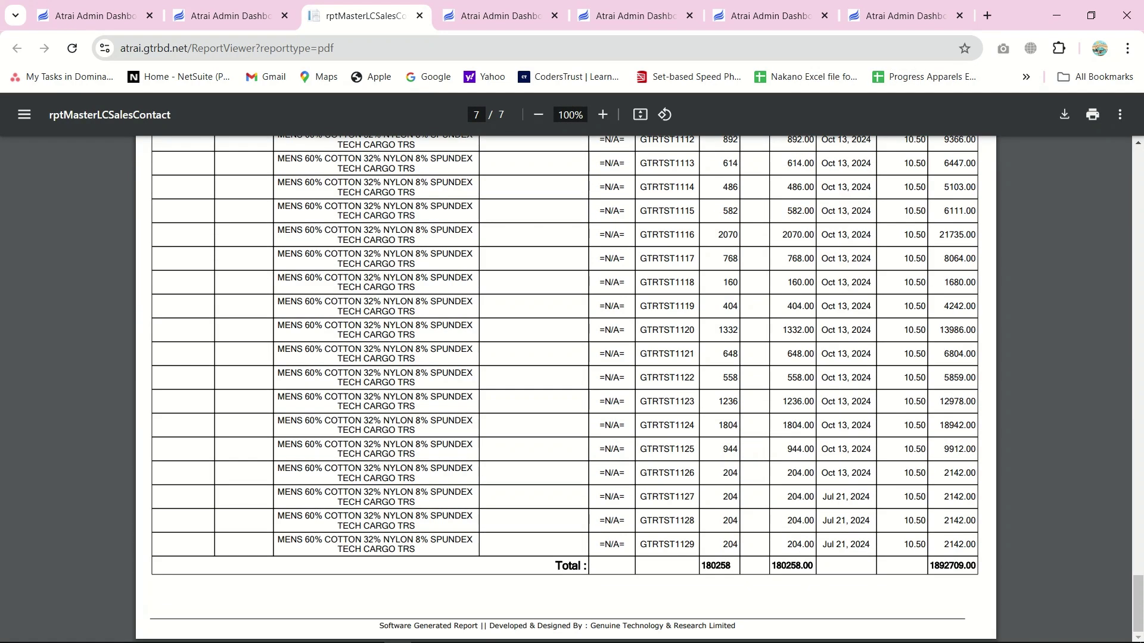
{"action": "scroll", "coordinate": [565, 388], "scroll_direction": "up", "scroll_amount": 20}
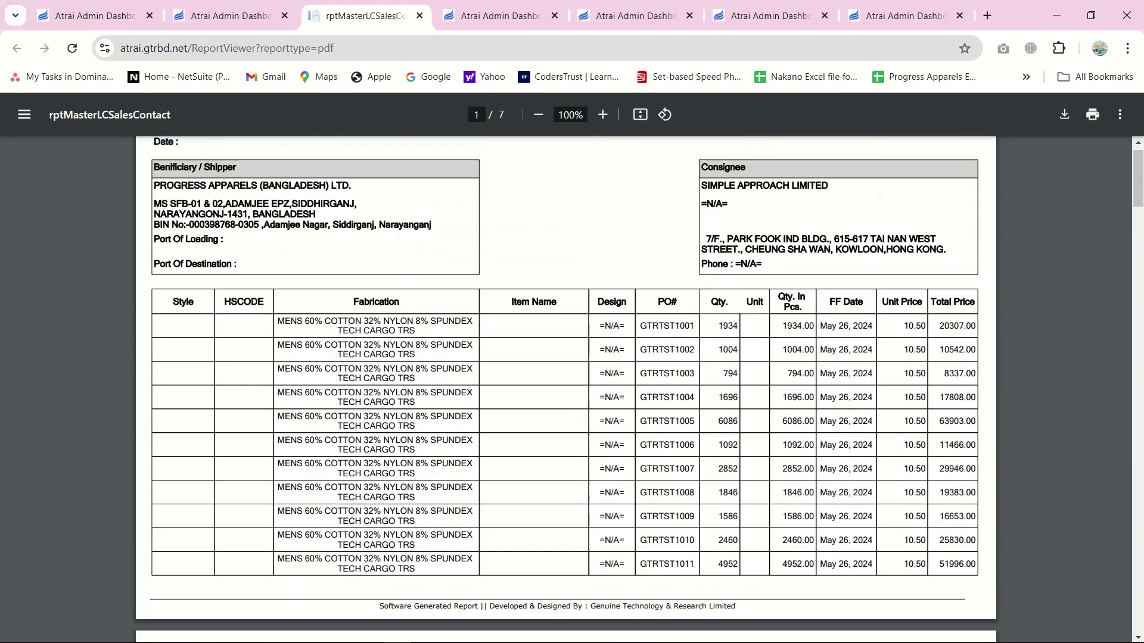
{"action": "scroll", "coordinate": [565, 387], "scroll_direction": "up", "scroll_amount": 3}
Step: Close the PDF report and leftover Master LC edit tabs, then start a new Group LC
{"action": "left_click", "coordinate": [420, 15]}
{"action": "left_click", "coordinate": [382, 16]}
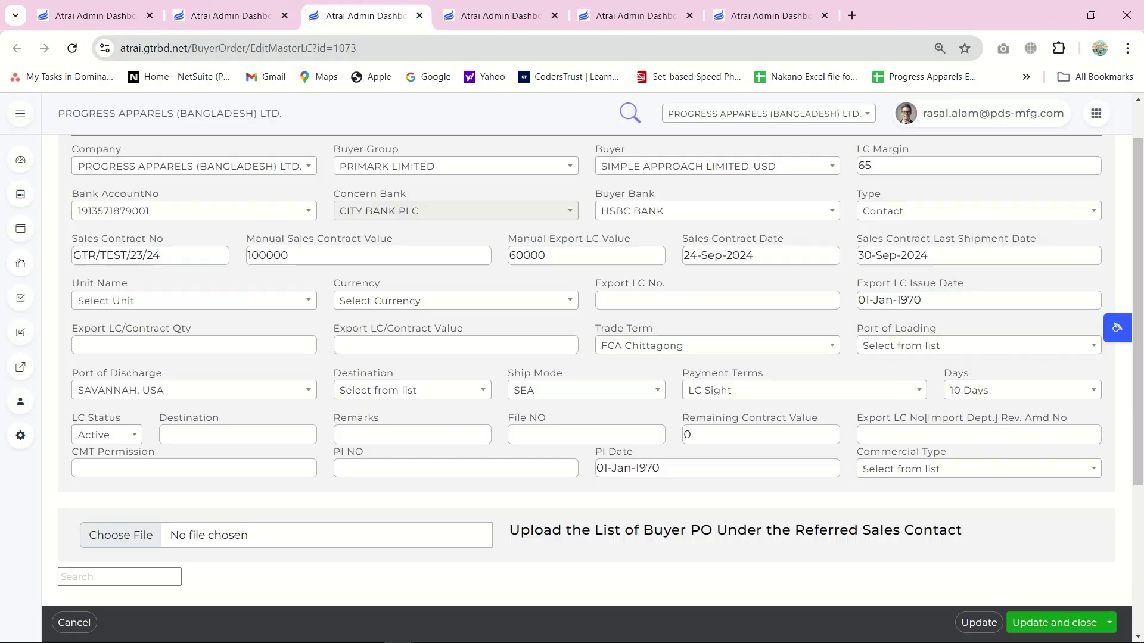
{"action": "left_click", "coordinate": [419, 15]}
{"action": "left_click", "coordinate": [419, 15]}
{"action": "left_click", "coordinate": [420, 16]}
{"action": "left_click", "coordinate": [419, 16]}
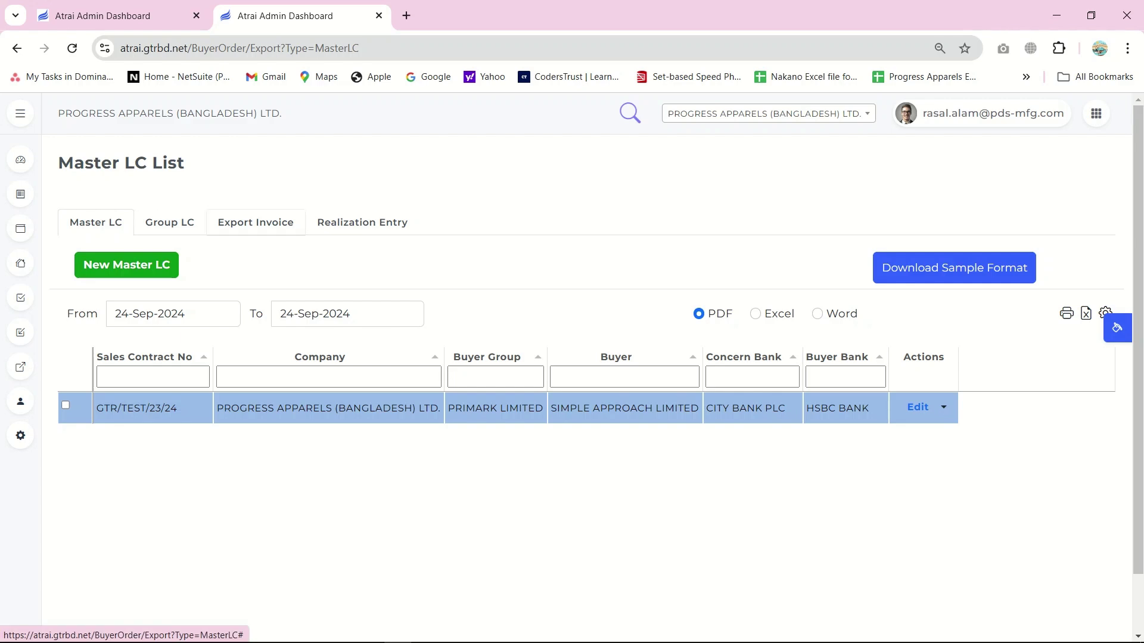
{"action": "left_click", "coordinate": [169, 222]}
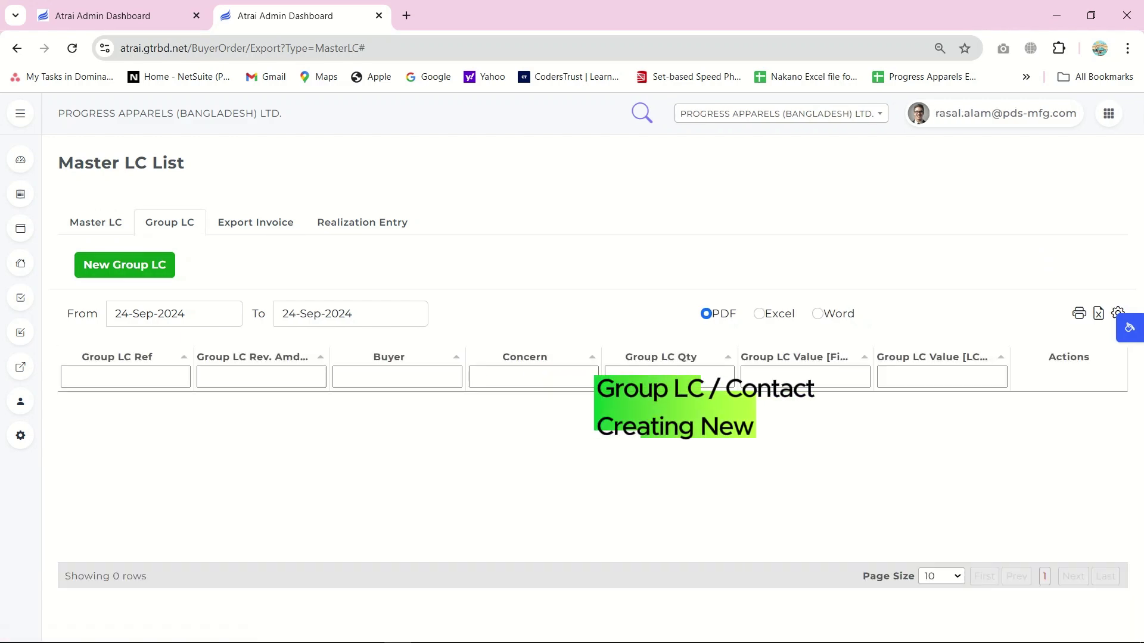
{"action": "left_click", "coordinate": [125, 265]}
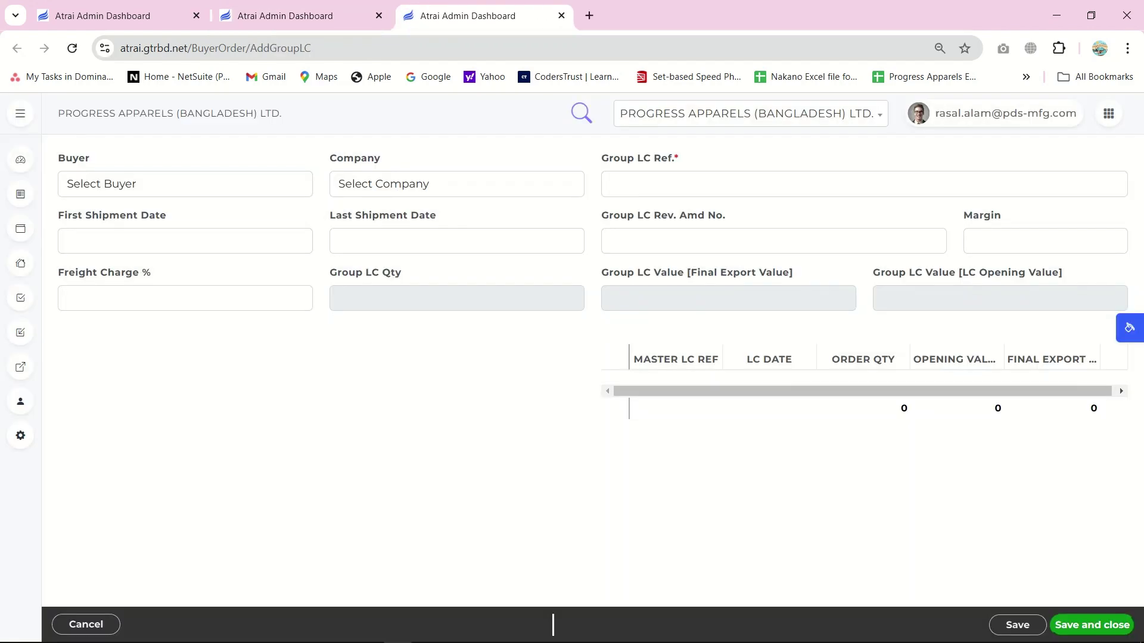
Step: Set buyer SIMPLE APPROACH LIMITED and company PROGRESS APPARELS (BANGLADESH) LTD., then add master LC GTR/TEST/23/24
{"action": "left_click", "coordinate": [185, 184]}
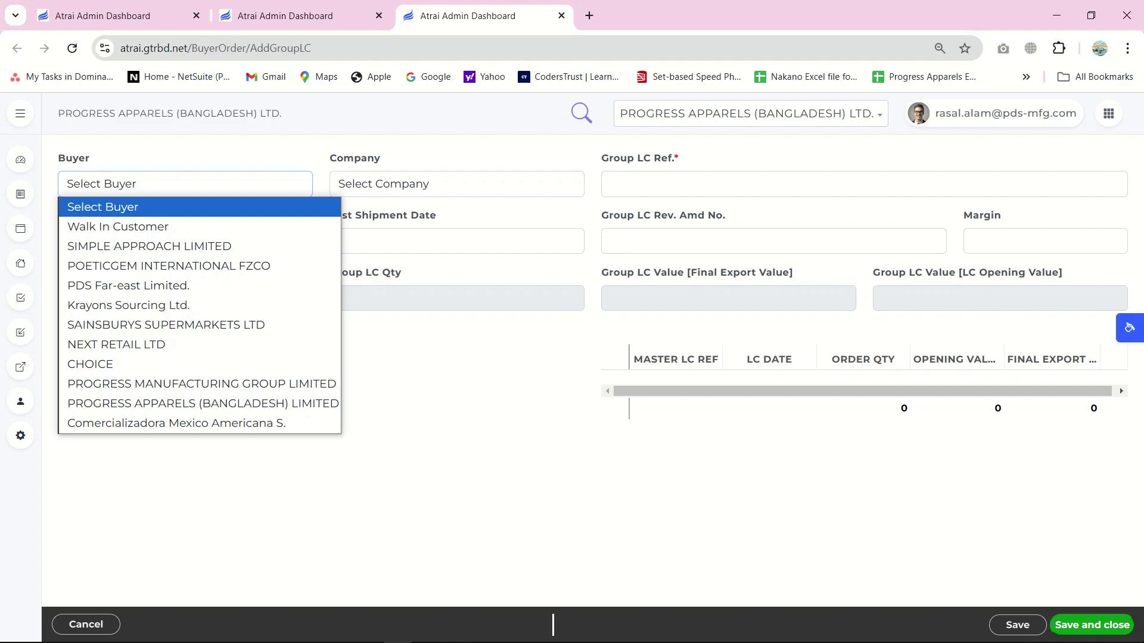
{"action": "left_click", "coordinate": [202, 384]}
{"action": "left_click", "coordinate": [185, 184]}
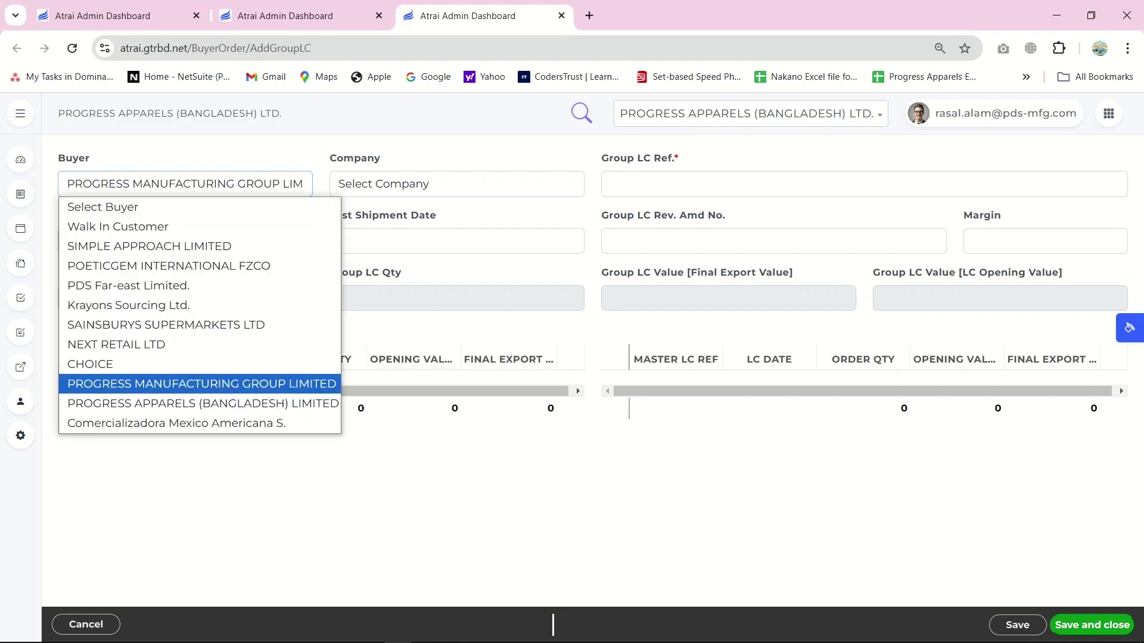
{"action": "key", "text": "Down"}
{"action": "key", "text": "Down"}
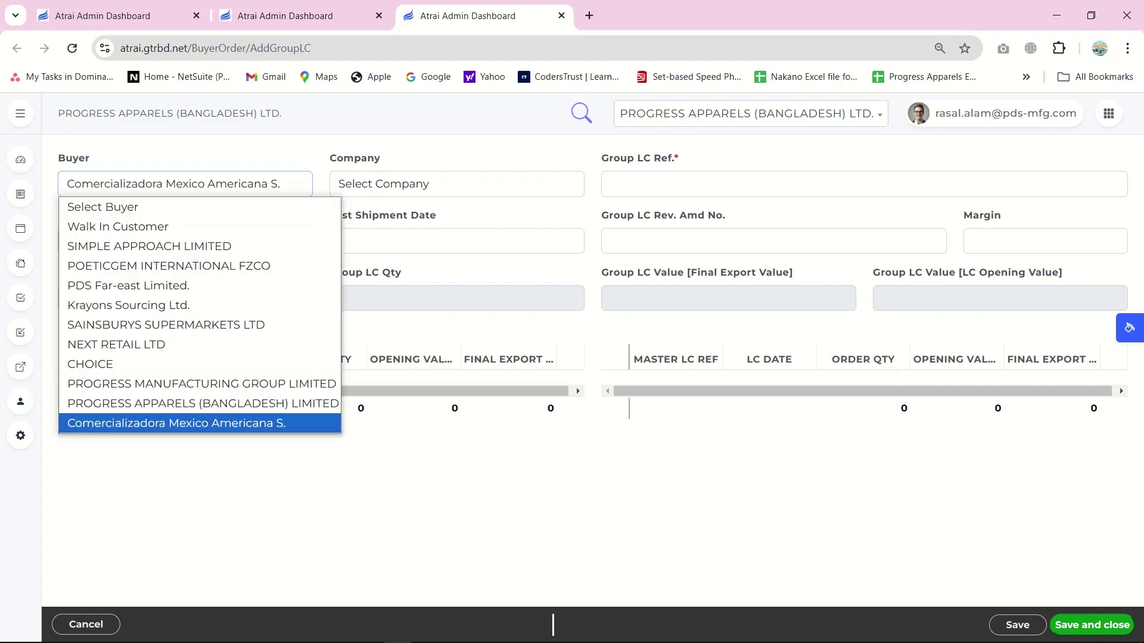
{"action": "key", "text": "Up"}
{"action": "key", "text": "Up"}
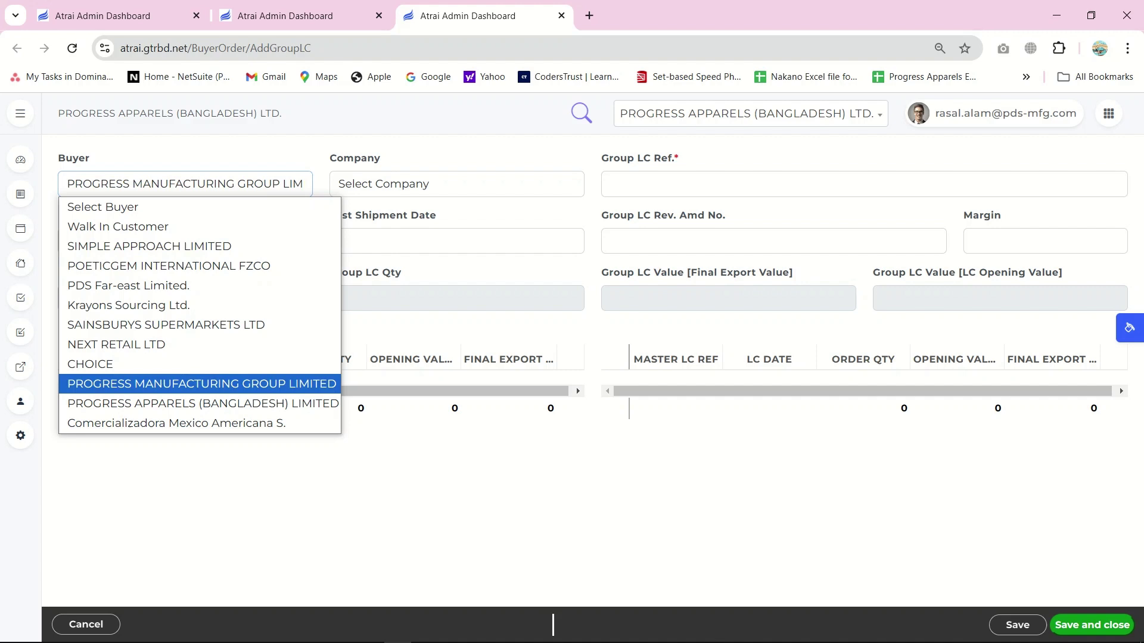
{"action": "key", "text": "Down"}
{"action": "key", "text": "Down"}
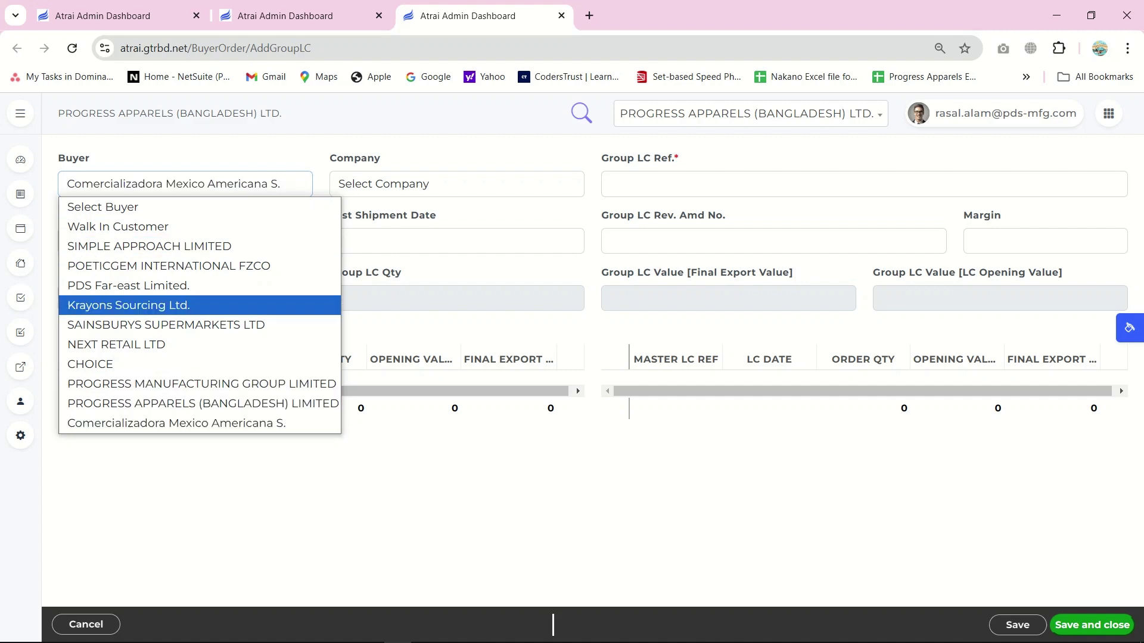
{"action": "left_click", "coordinate": [149, 246]}
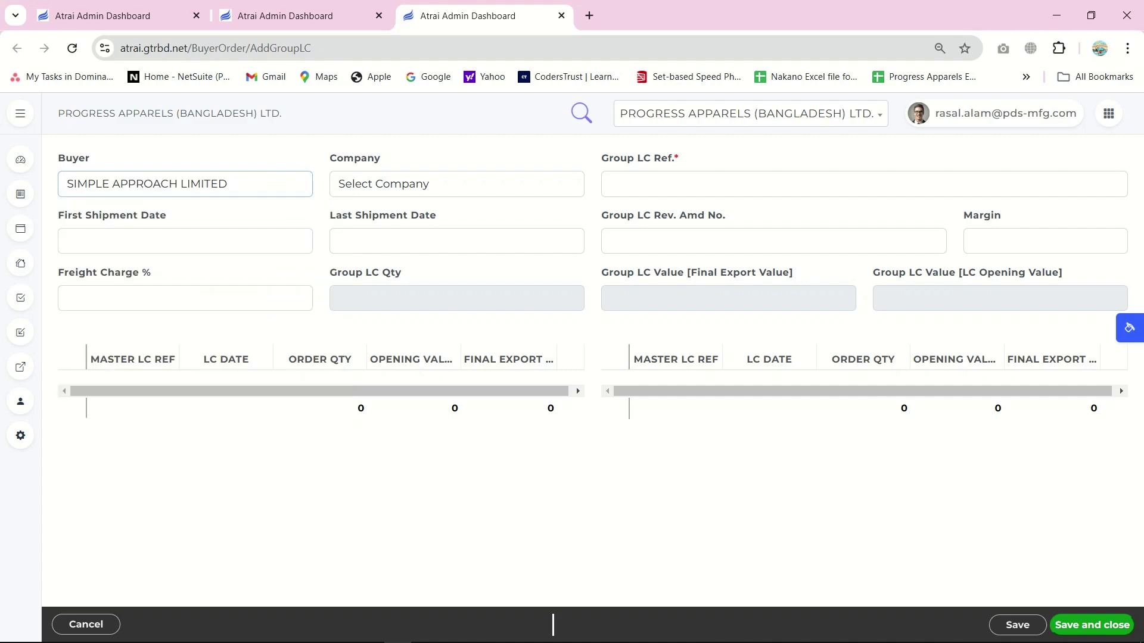
{"action": "left_click", "coordinate": [457, 184]}
{"action": "left_click", "coordinate": [457, 227]}
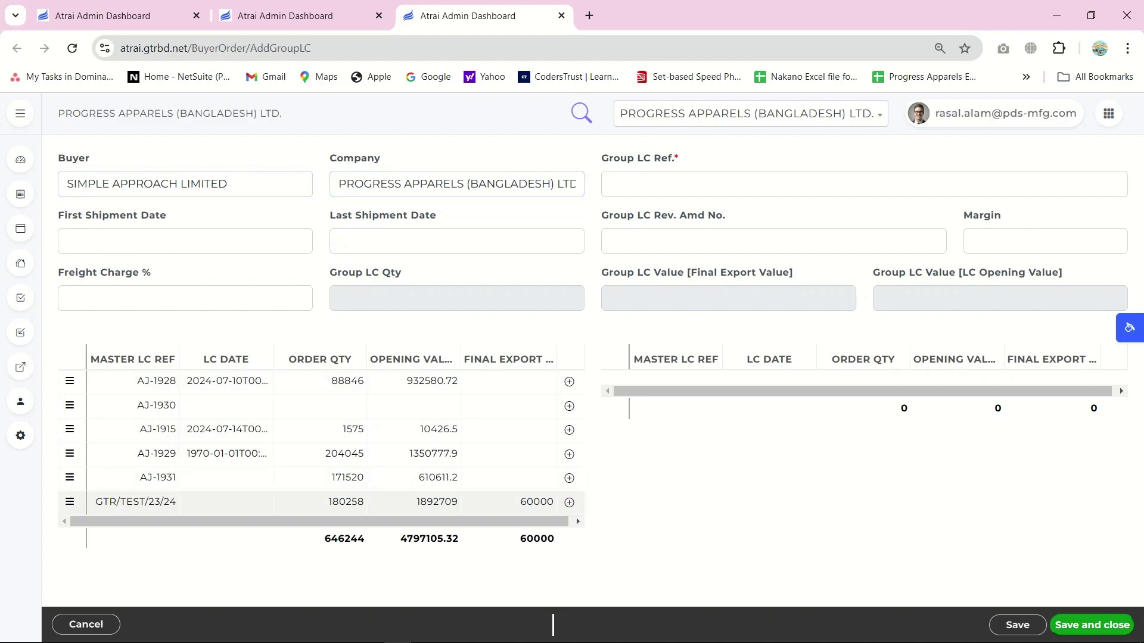
{"action": "left_click", "coordinate": [569, 503]}
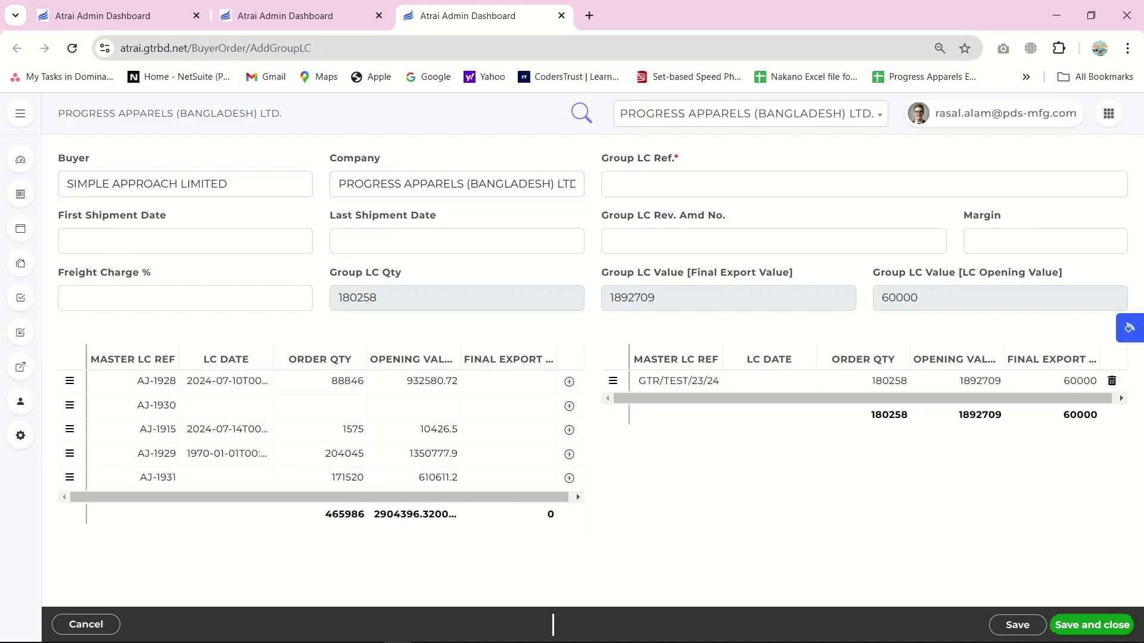
Step: Enter the Group LC reference GTR/TEST/23/24
{"action": "left_click", "coordinate": [650, 184]}
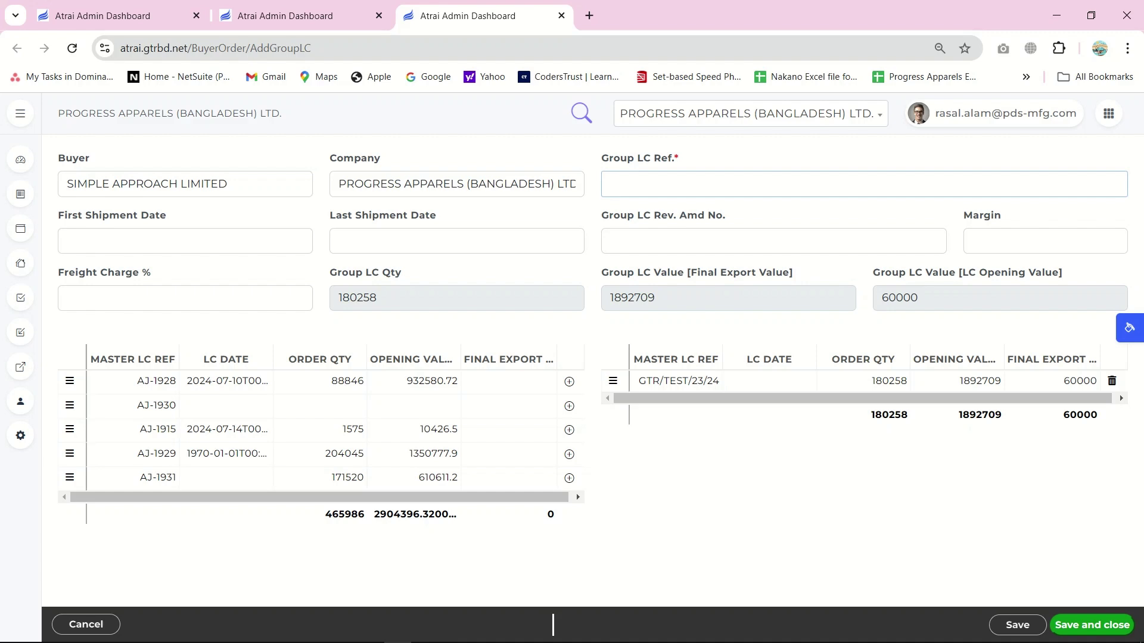
{"action": "type", "text": "GTR/TEST/23224"}
Step: Set margin 65, shipment dates 24-Sep-2024 to 30-Sep-2024, and freight charge 0
{"action": "left_click", "coordinate": [1045, 241]}
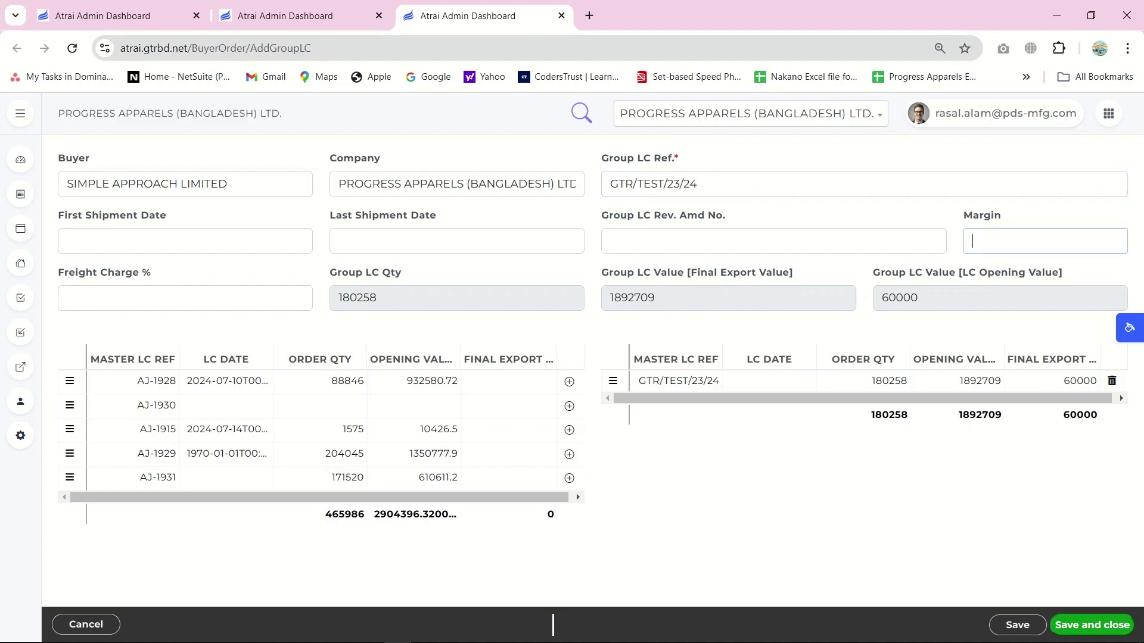
{"action": "type", "text": "65"}
{"action": "left_click", "coordinate": [172, 241]}
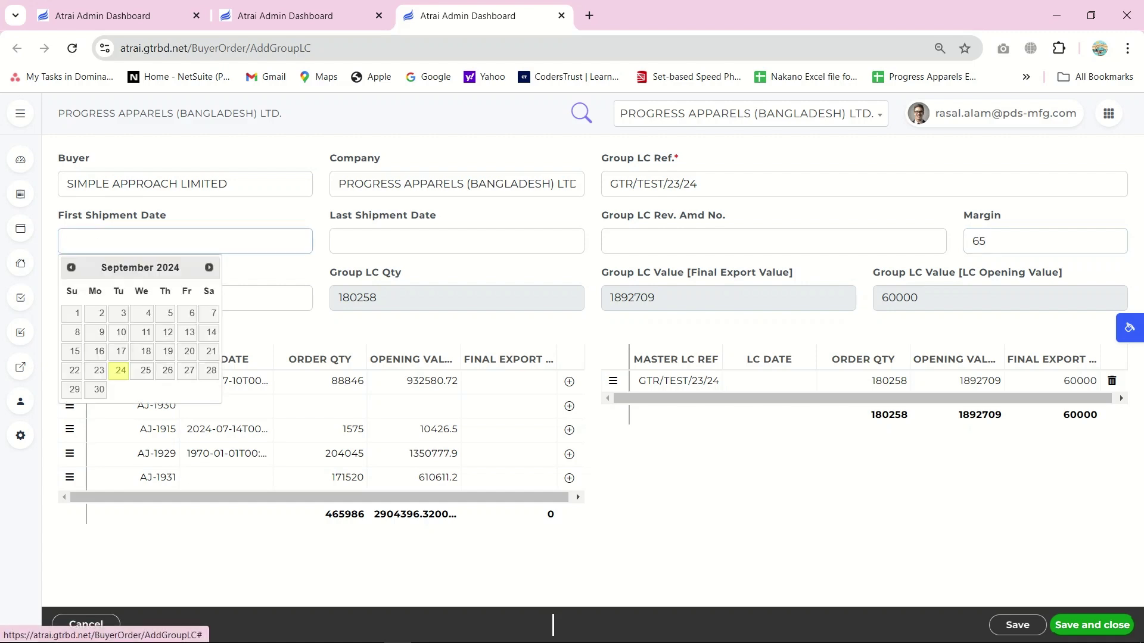
{"action": "left_click", "coordinate": [120, 370]}
{"action": "left_click", "coordinate": [456, 241]}
{"action": "left_click", "coordinate": [368, 391]}
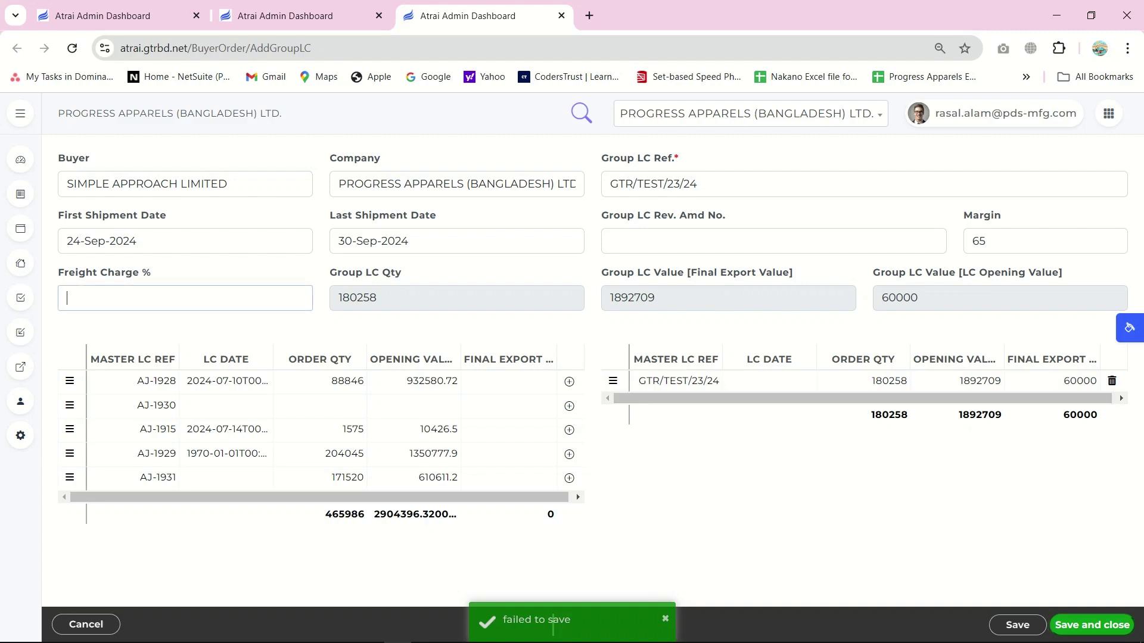
{"action": "type", "text": "0"}
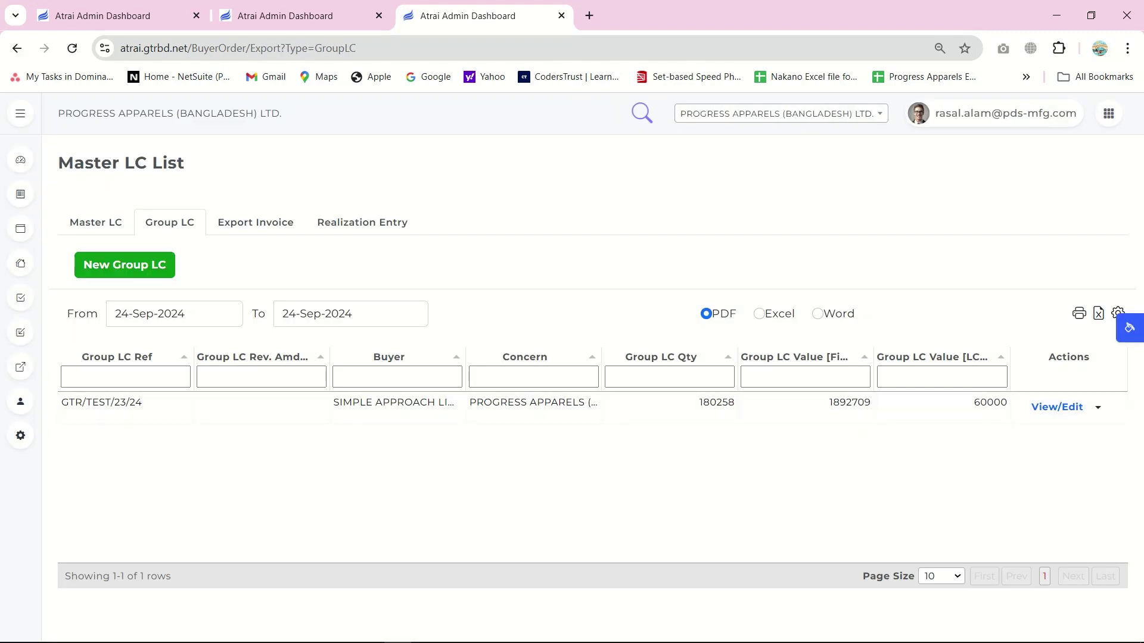
Step: List export invoices from 01-Jul-2024
{"action": "left_click", "coordinate": [255, 223]}
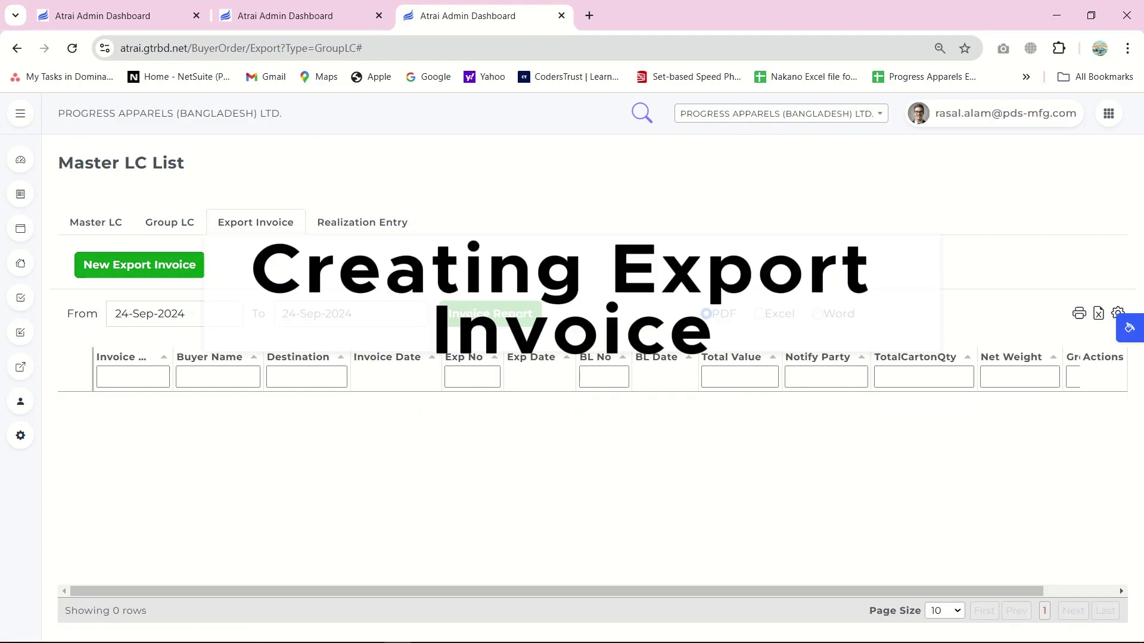
{"action": "left_click", "coordinate": [163, 314]}
{"action": "double_click", "coordinate": [119, 340]}
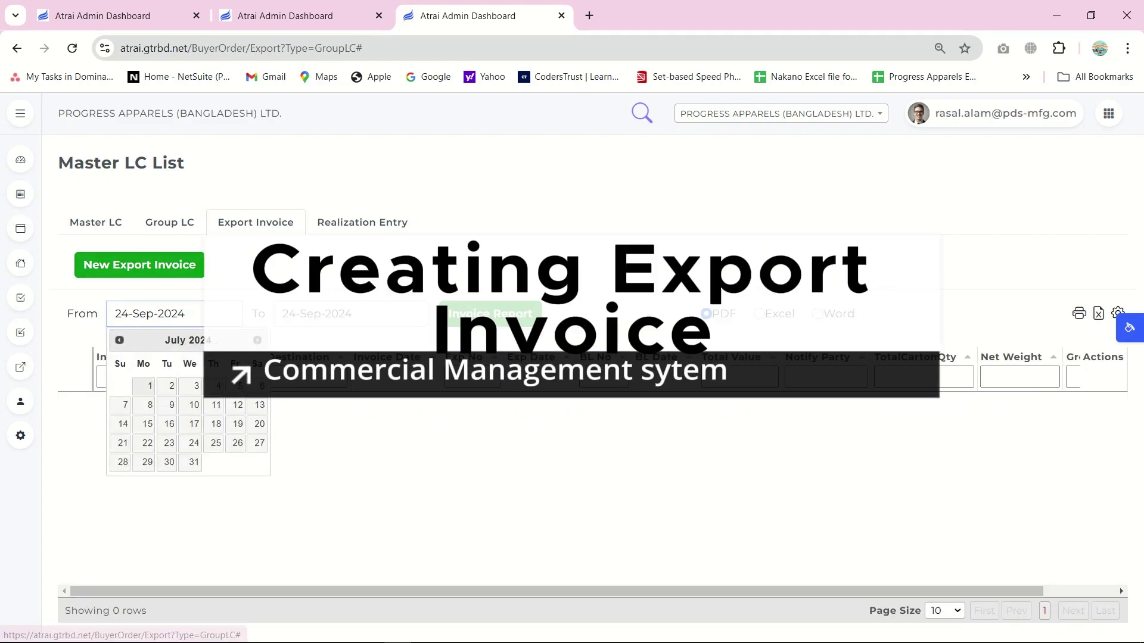
{"action": "left_click", "coordinate": [144, 386]}
{"action": "scroll", "coordinate": [593, 492], "scroll_direction": "up", "scroll_amount": 3}
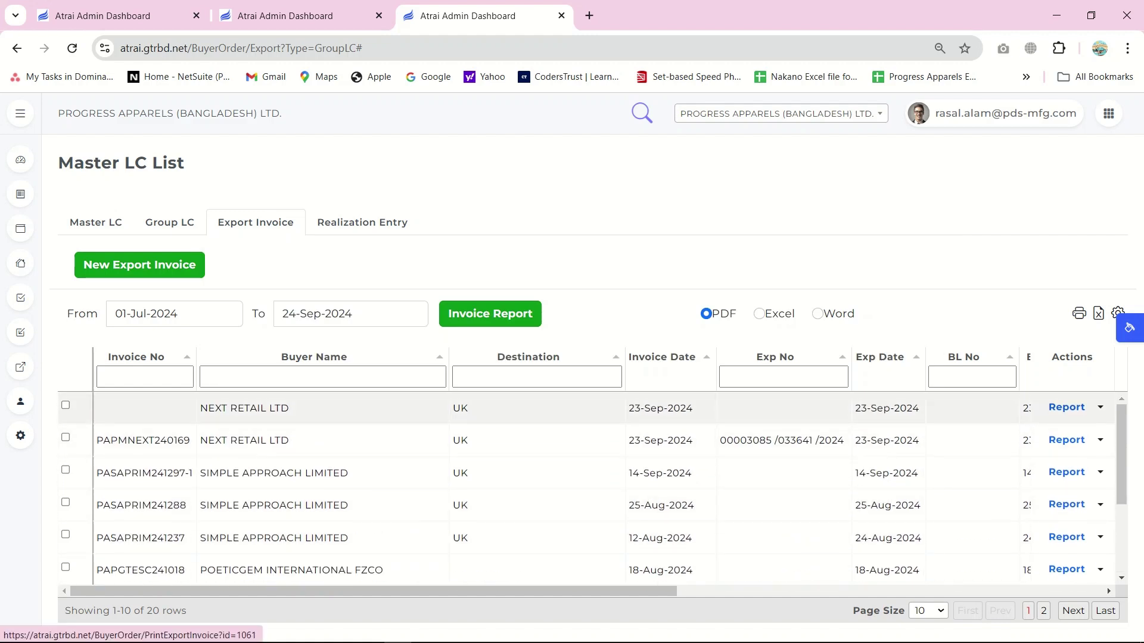
Step: View the NEXT RETAIL LTD commercial invoice PDF, then regenerate the report as Excel
{"action": "left_click", "coordinate": [1066, 408]}
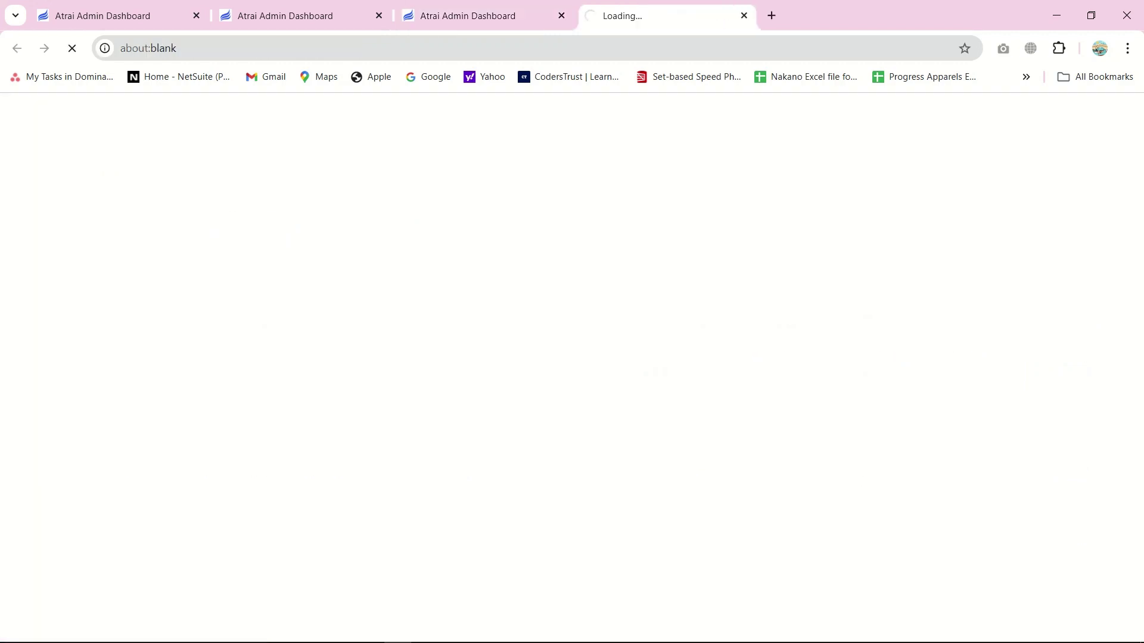
{"action": "scroll", "coordinate": [566, 389], "scroll_direction": "down", "scroll_amount": 17}
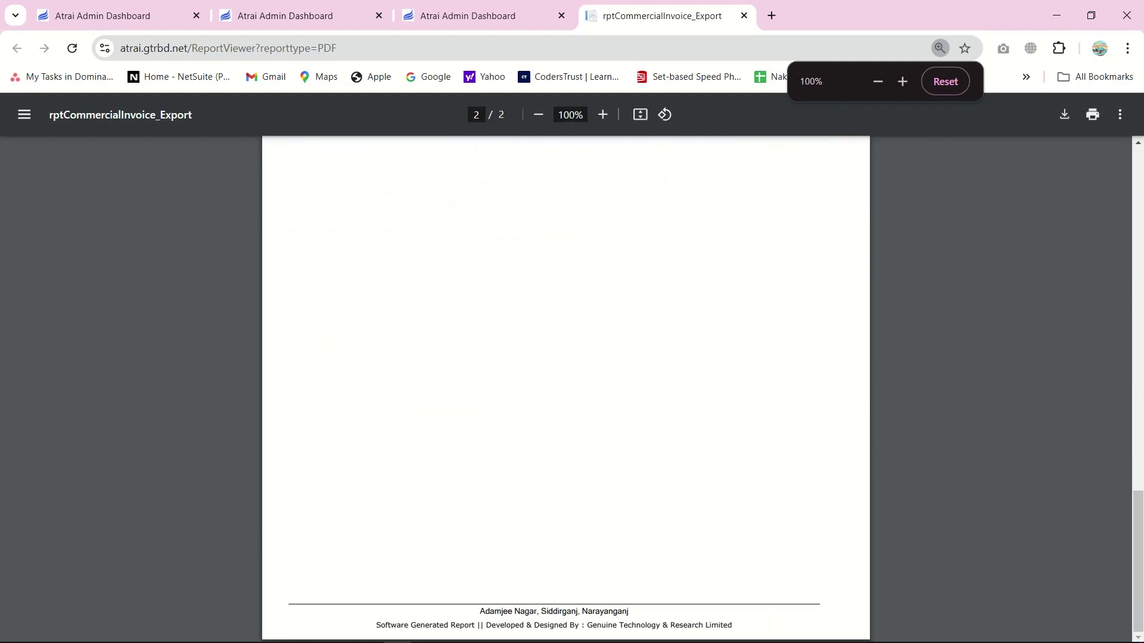
{"action": "scroll", "coordinate": [566, 389], "scroll_direction": "up", "scroll_amount": 15}
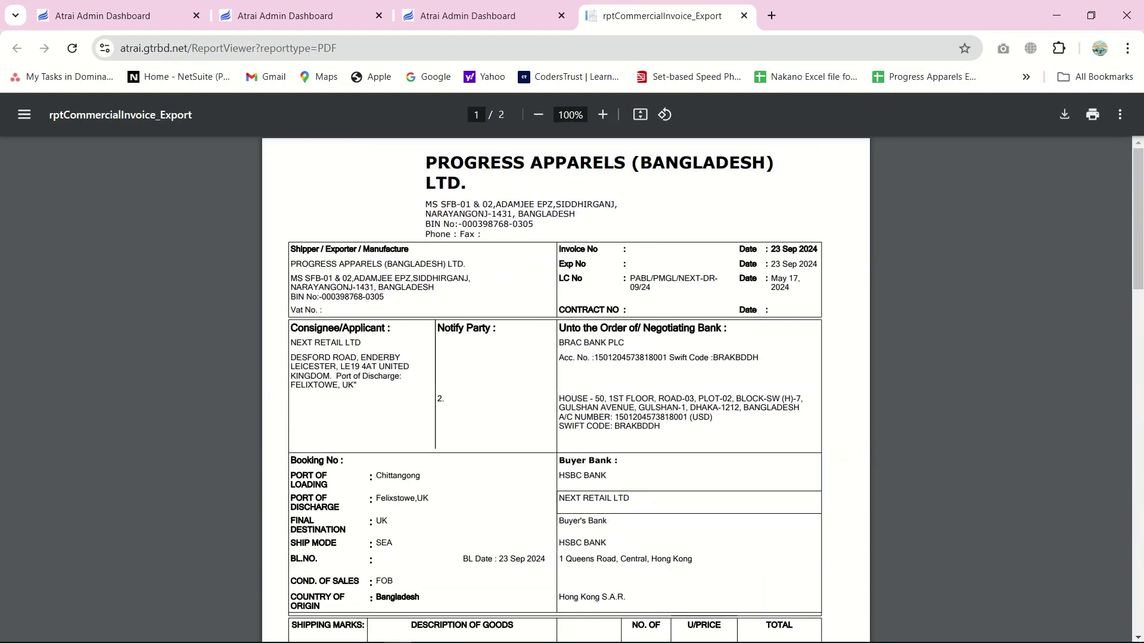
{"action": "left_click", "coordinate": [743, 16]}
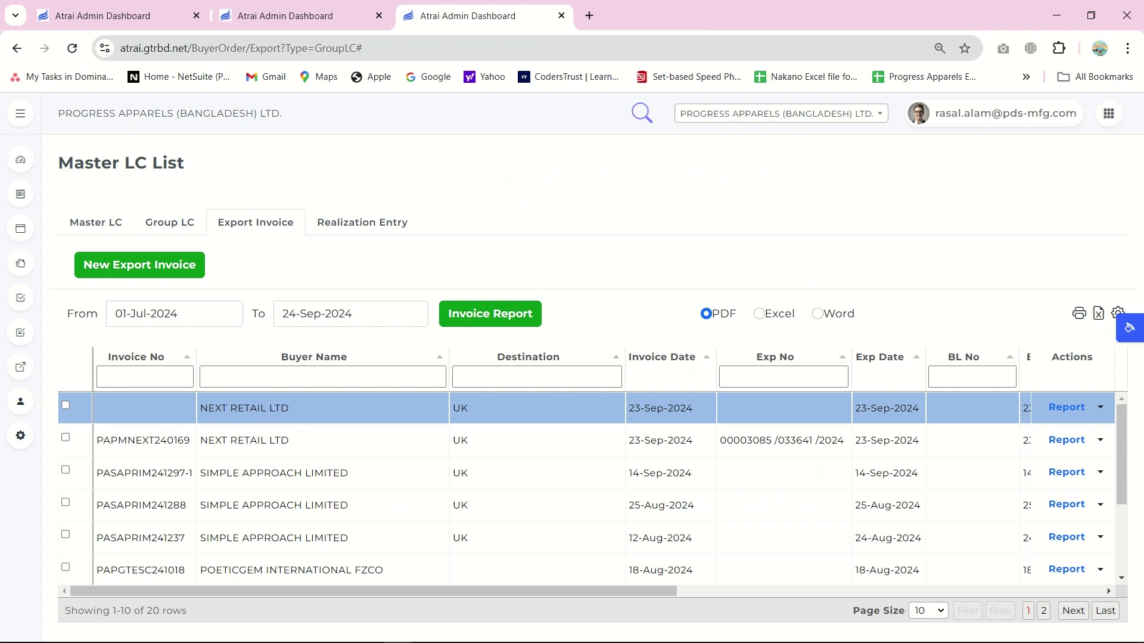
{"action": "left_click", "coordinate": [758, 314]}
{"action": "left_click", "coordinate": [489, 314]}
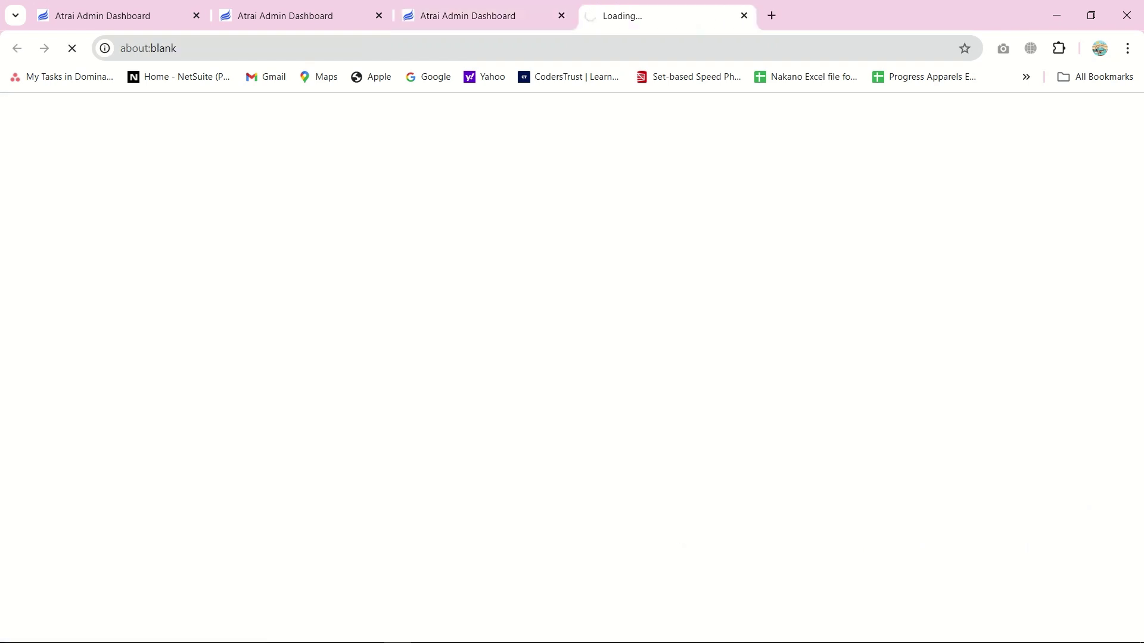
Step: Review NEXTRETAILLTD__UK__20240924.xls in WPS Spreadsheets, close it, and start a new Export Invoice
{"action": "left_click", "coordinate": [953, 86]}
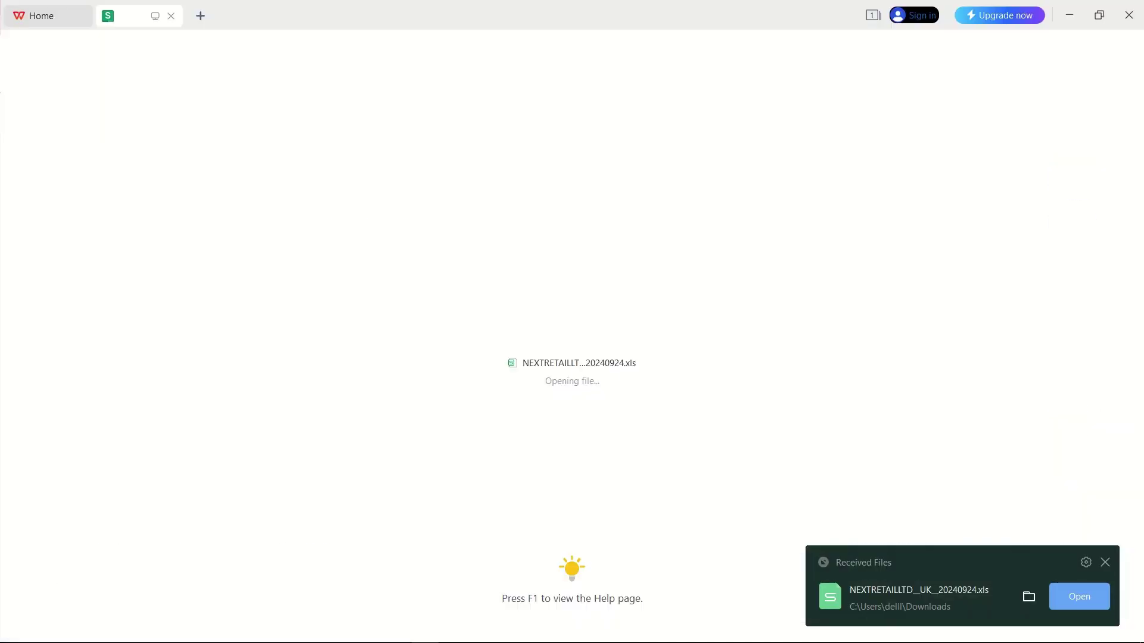
{"action": "scroll", "coordinate": [556, 381], "scroll_direction": "down", "scroll_amount": 12}
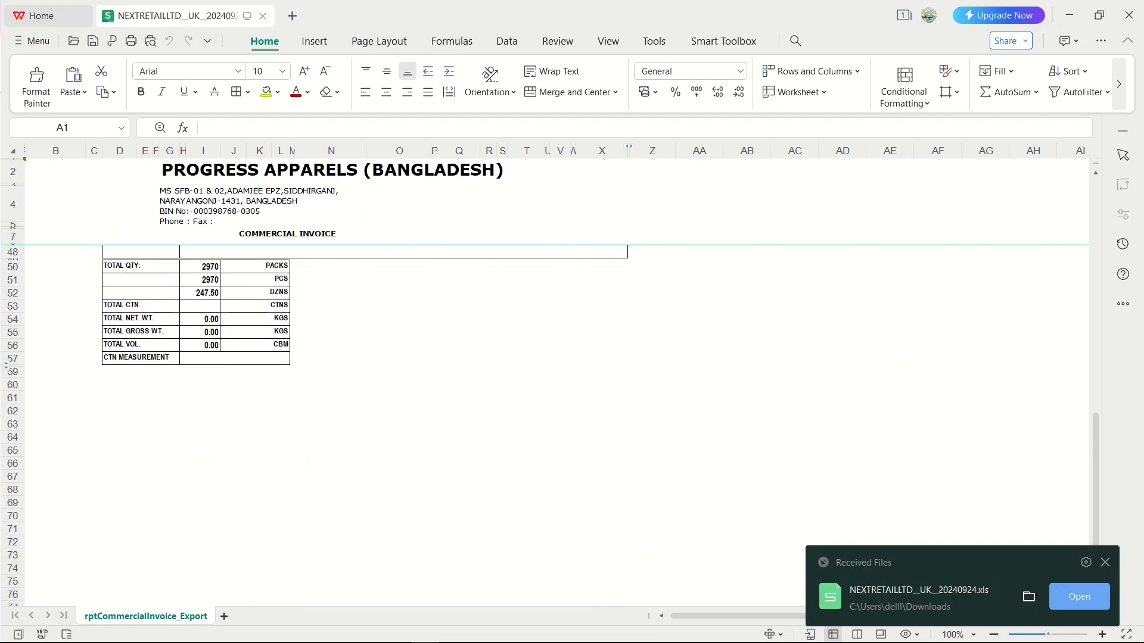
{"action": "scroll", "coordinate": [557, 381], "scroll_direction": "up", "scroll_amount": 12}
{"action": "left_click", "coordinate": [1128, 15]}
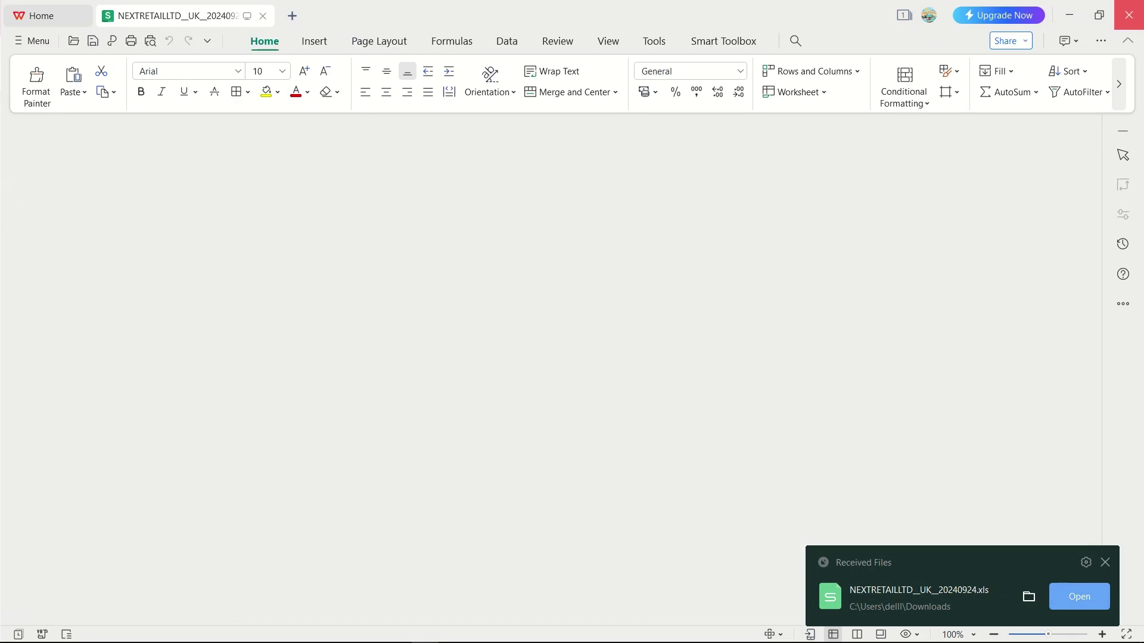
{"action": "left_click", "coordinate": [142, 265]}
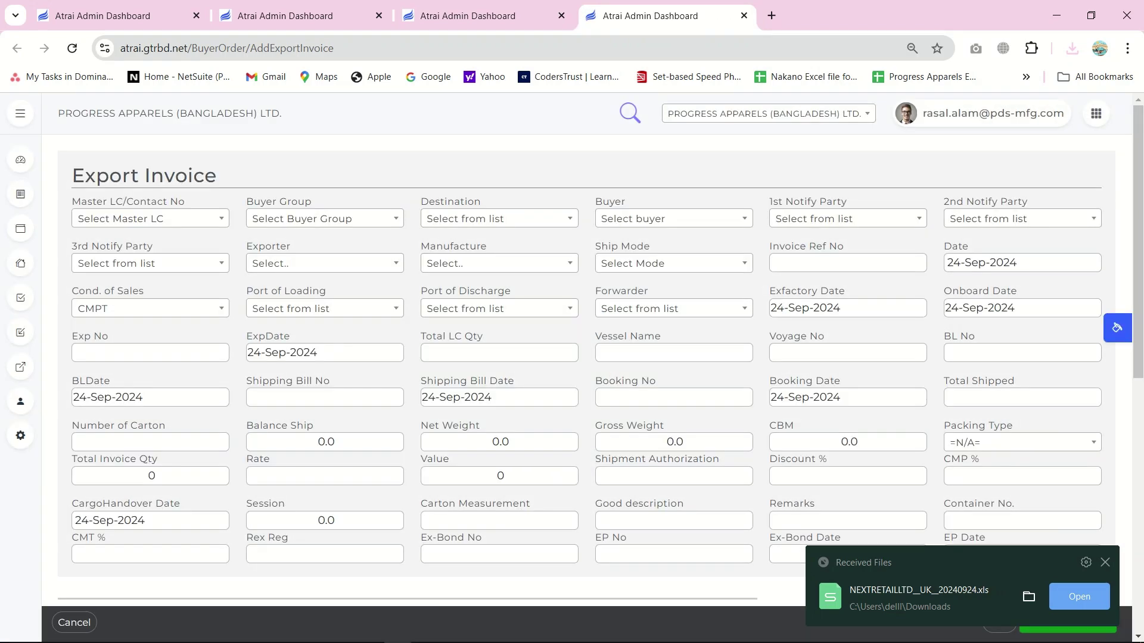
Step: Choose master LC GTR/TEST/23/24, destination MEXICO CITY and buyer SIMPLE APPROACH LIMITED-USD
{"action": "left_click", "coordinate": [150, 218]}
{"action": "type", "text": "GTR"}
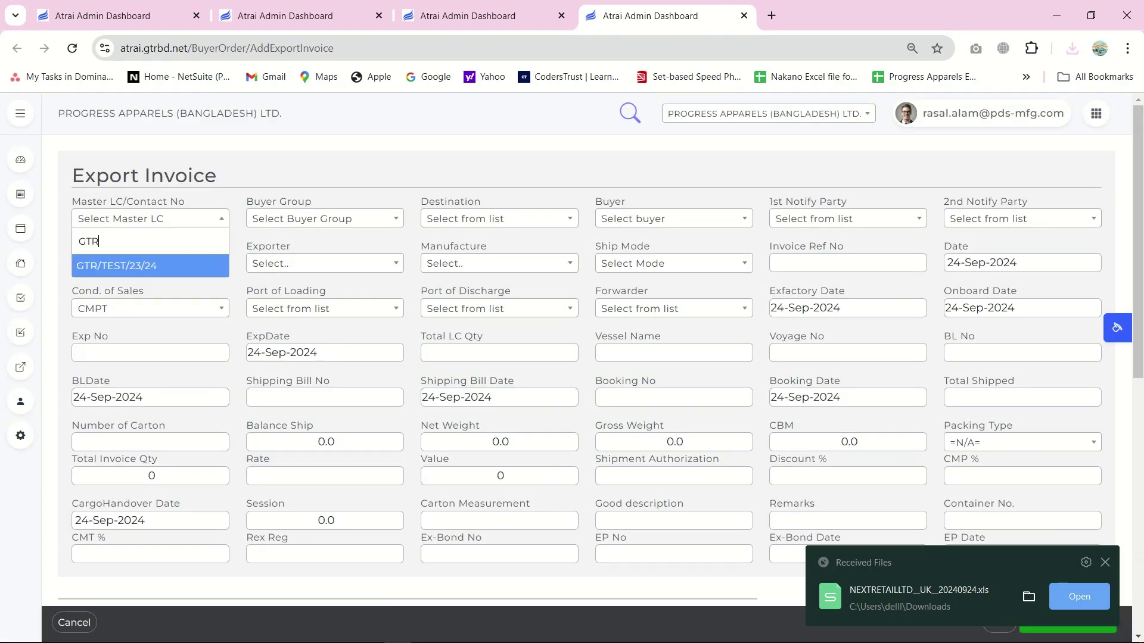
{"action": "key", "text": "Return"}
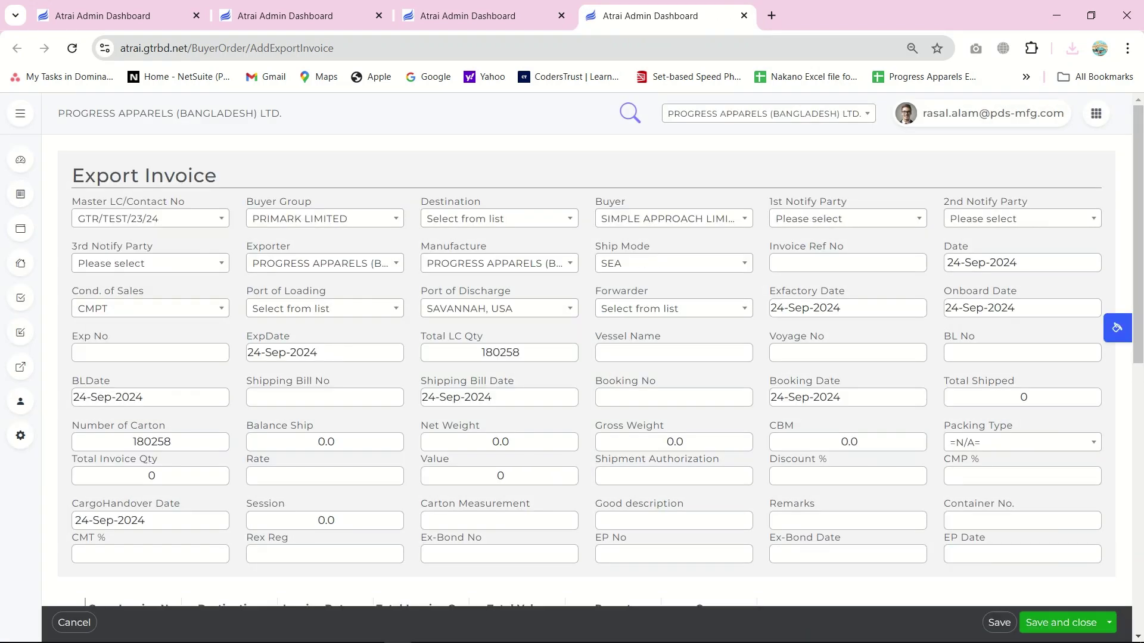
{"action": "left_click", "coordinate": [499, 219]}
{"action": "left_click", "coordinate": [460, 288]}
{"action": "left_click", "coordinate": [673, 219]}
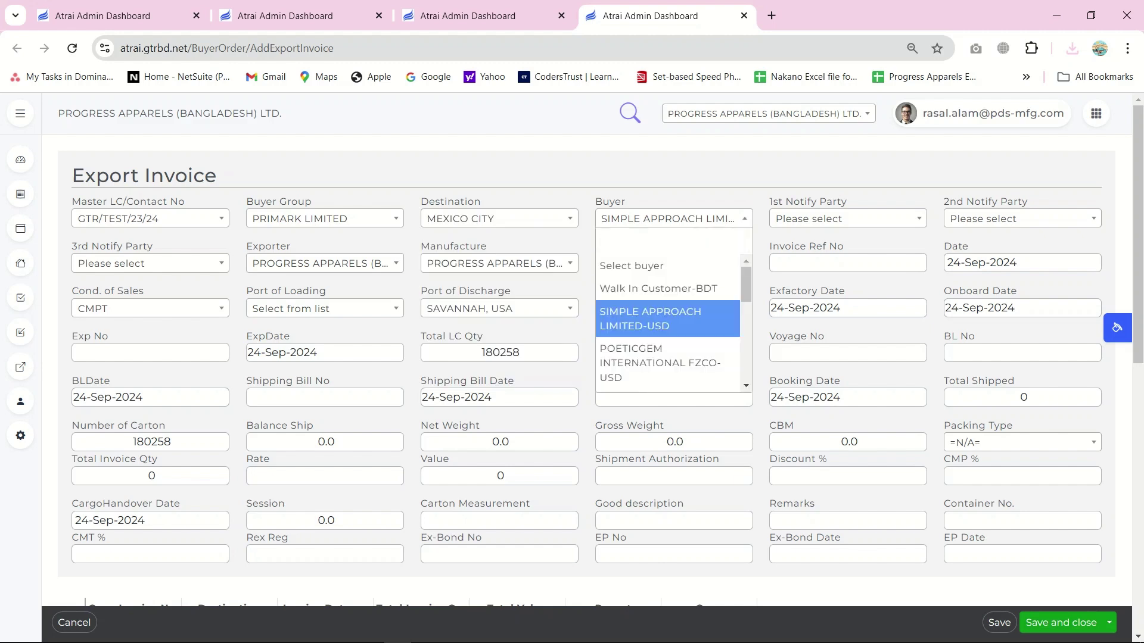
{"action": "left_click", "coordinate": [667, 319]}
Step: Set 1st and 2nd notify parties to PRIMARK STORES LIMITED, leaving the 3rd unset
{"action": "left_click", "coordinate": [847, 219]}
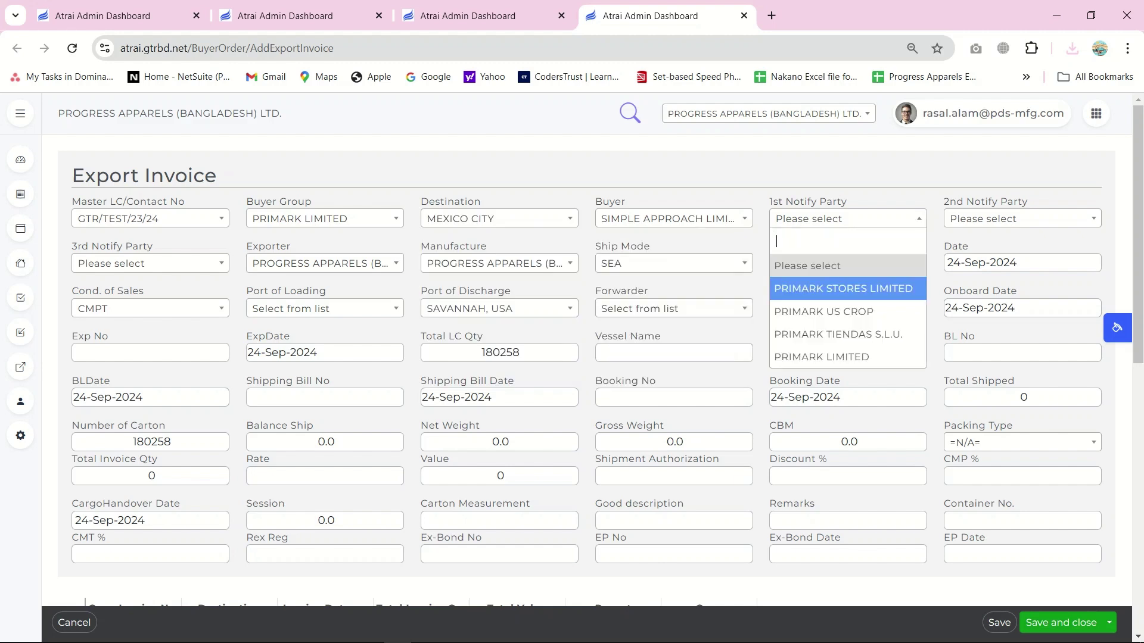
{"action": "left_click", "coordinate": [843, 288]}
{"action": "left_click", "coordinate": [1021, 219]}
{"action": "left_click", "coordinate": [1018, 289]}
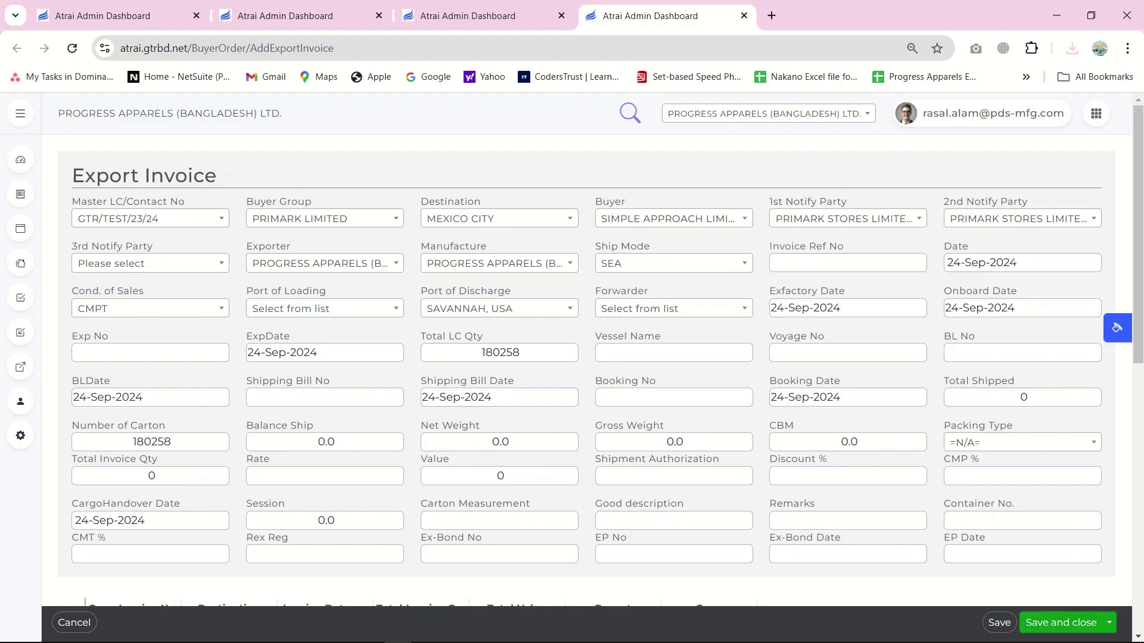
{"action": "left_click", "coordinate": [150, 263]}
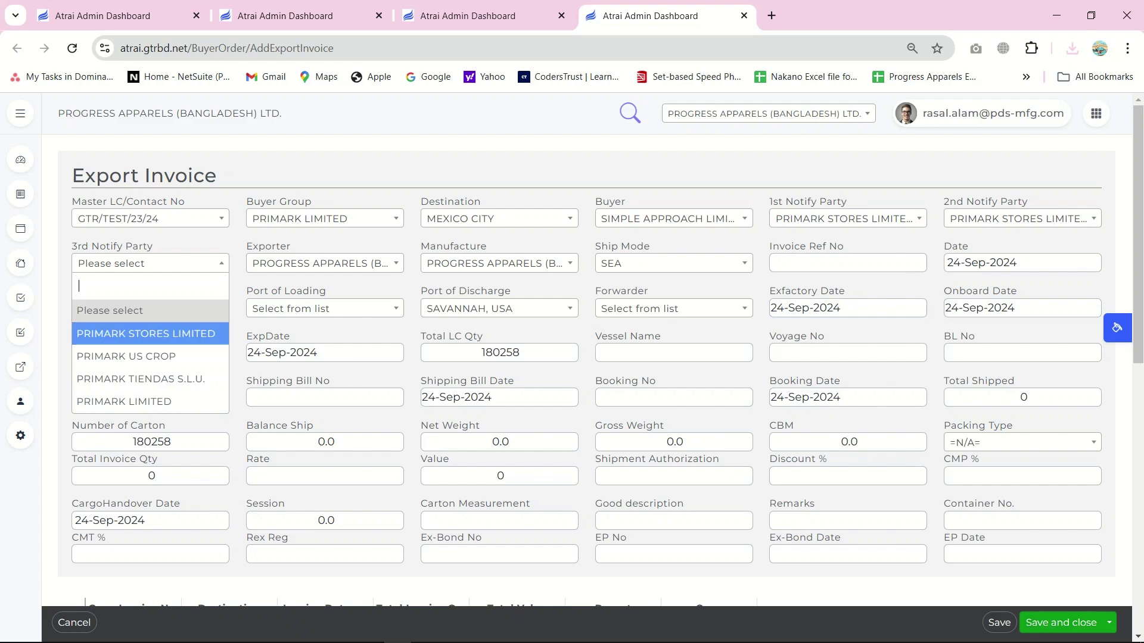
{"action": "left_click", "coordinate": [150, 310]}
{"action": "scroll", "coordinate": [586, 358], "scroll_direction": "down", "scroll_amount": 9}
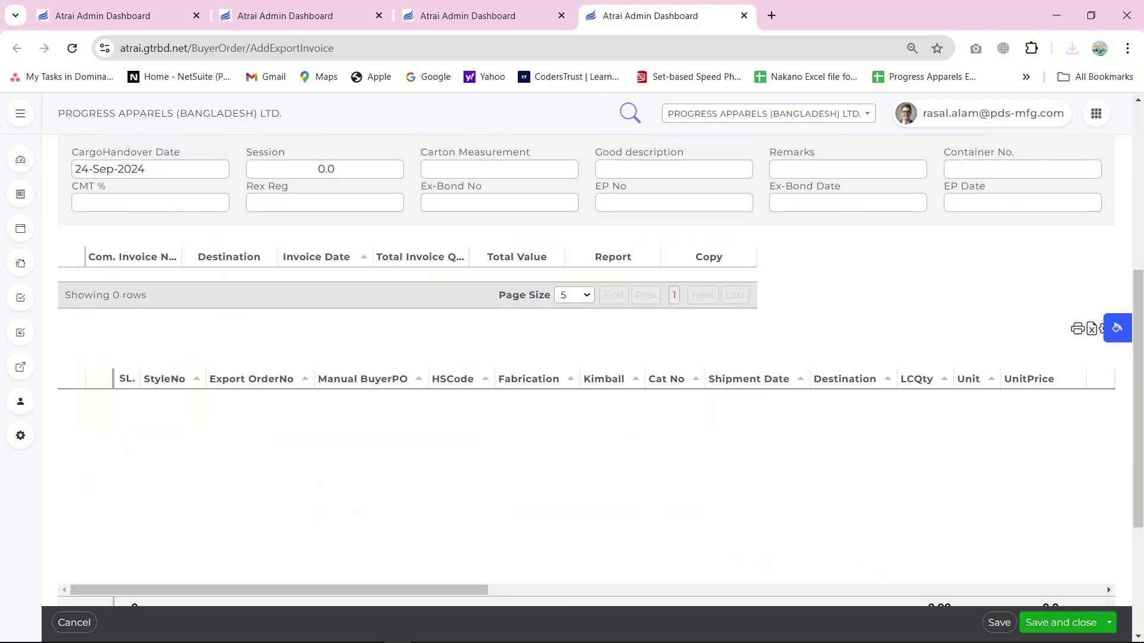
{"action": "scroll", "coordinate": [586, 357], "scroll_direction": "up", "scroll_amount": 3}
{"action": "scroll", "coordinate": [586, 358], "scroll_direction": "down", "scroll_amount": 3}
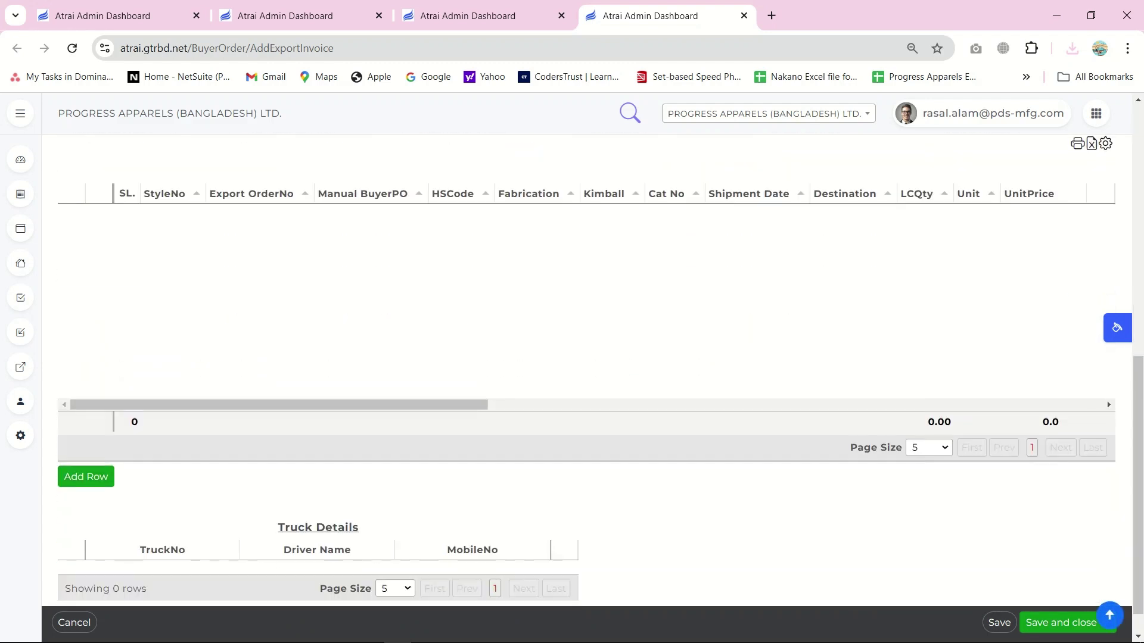
Step: Add orders GTRTST1005, GTRTST1006 and GTRTST1002 from the Master LC Details list
{"action": "left_click", "coordinate": [86, 477]}
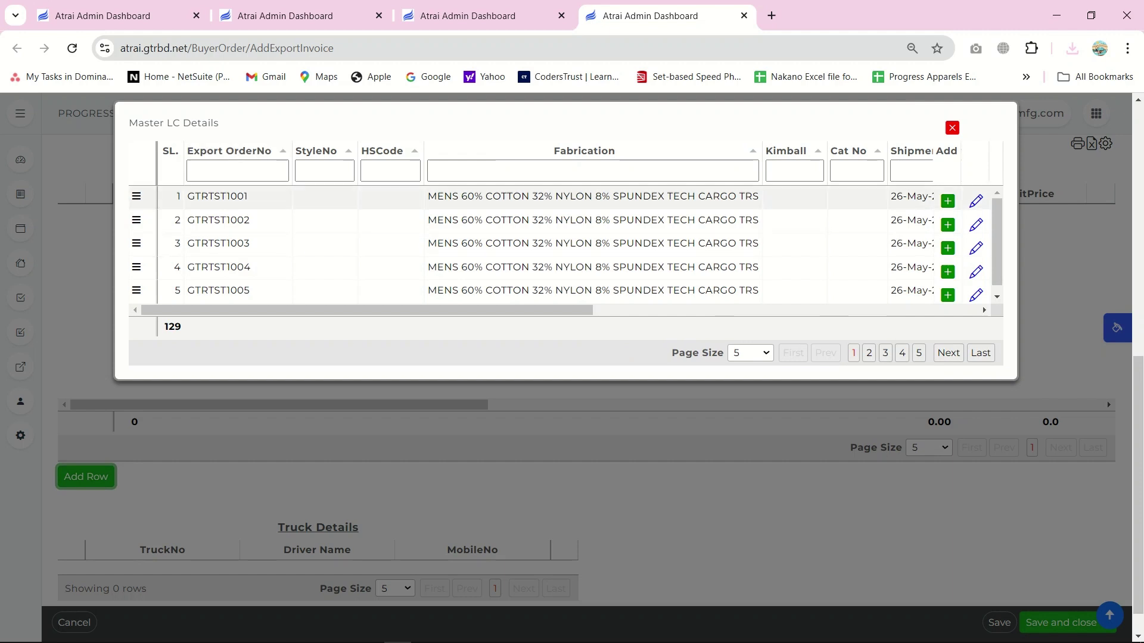
{"action": "mouse_move", "coordinate": [476, 310]}
{"action": "left_mouse_down"}
{"action": "mouse_move", "coordinate": [864, 310]}
{"action": "mouse_move", "coordinate": [470, 310]}
{"action": "left_mouse_up"}
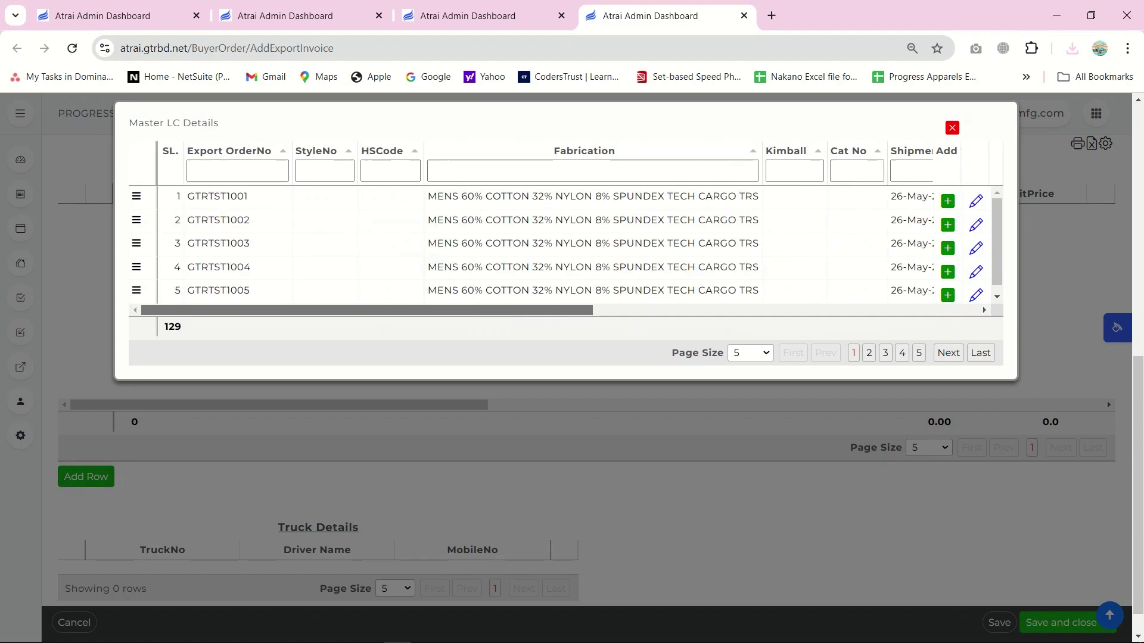
{"action": "left_click", "coordinate": [237, 171]}
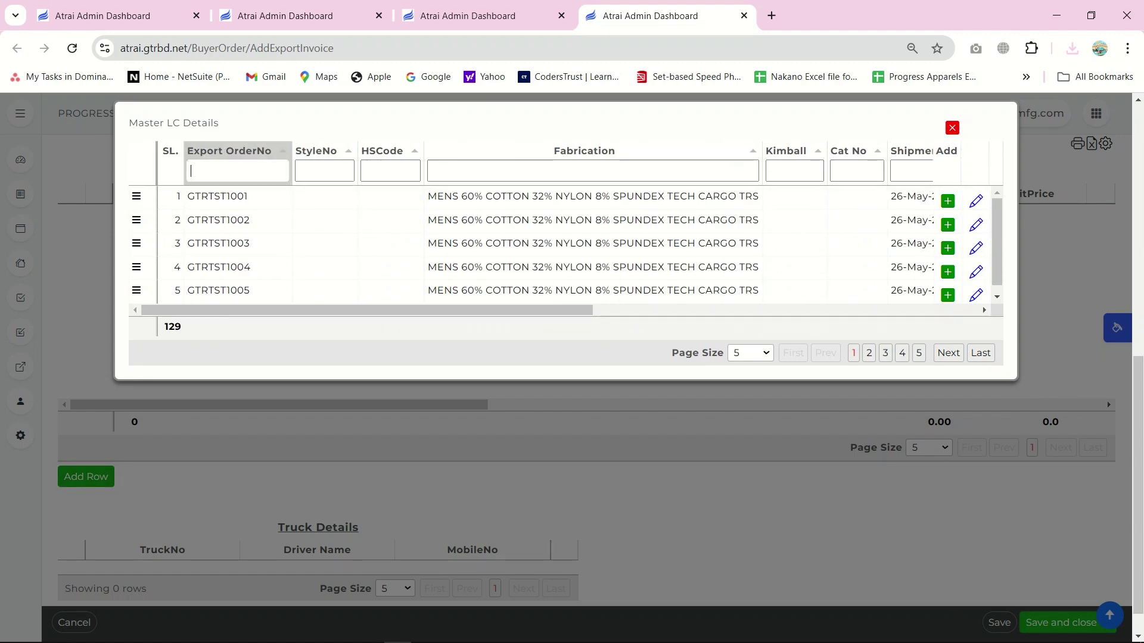
{"action": "type", "text": "005"}
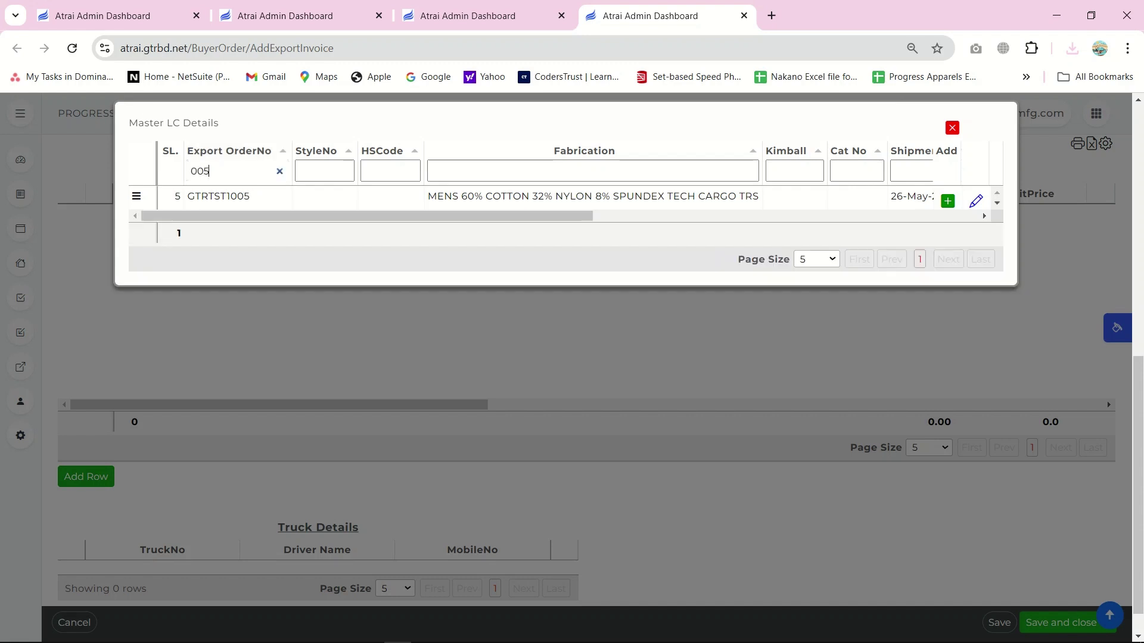
{"action": "left_click", "coordinate": [947, 200]}
{"action": "key", "text": "ctrl+a"}
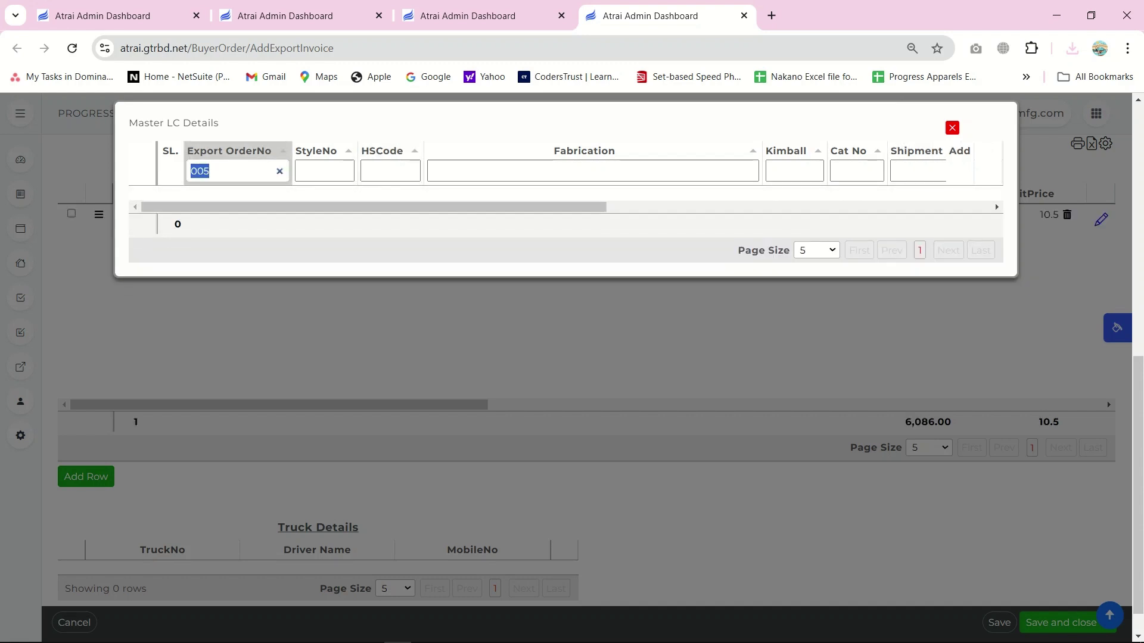
{"action": "key", "text": "BackSpace"}
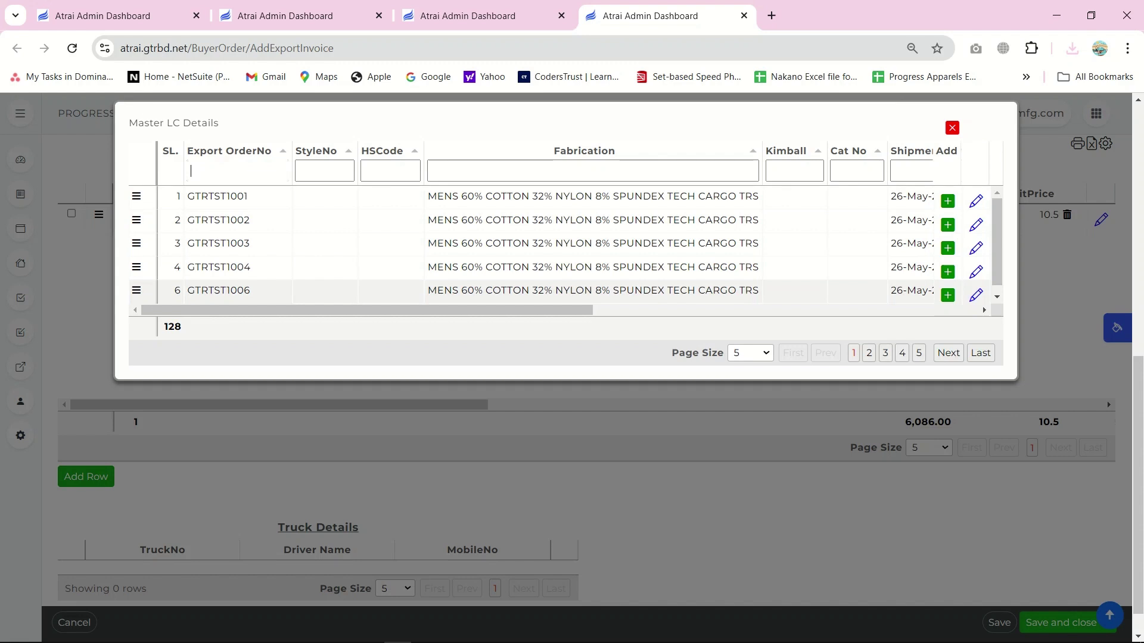
{"action": "left_click", "coordinate": [947, 295]}
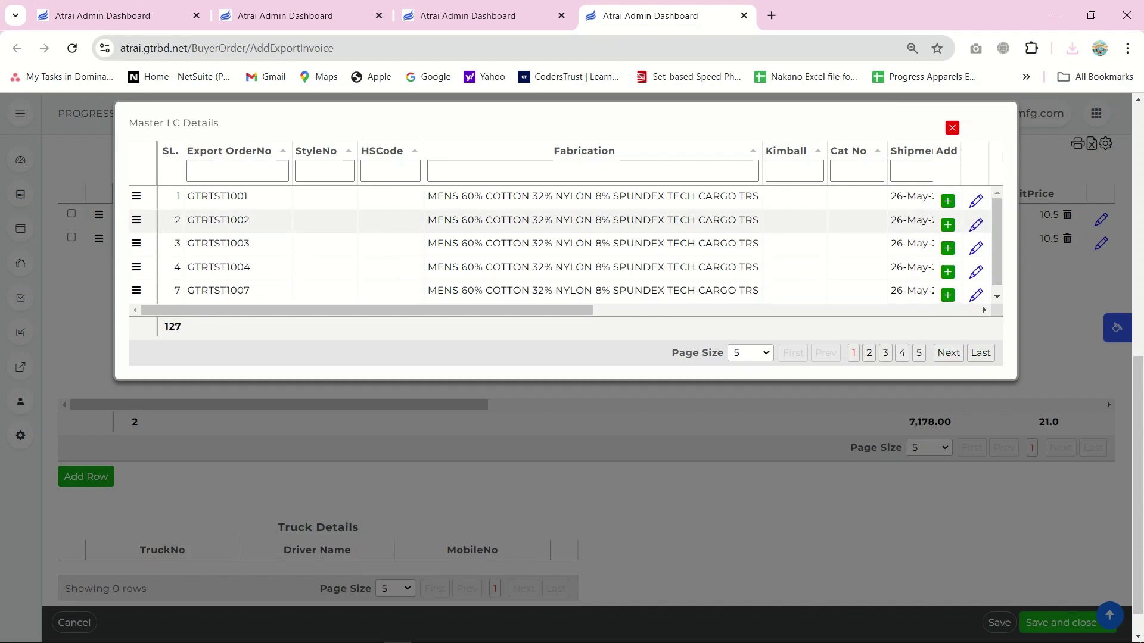
{"action": "left_click", "coordinate": [947, 225]}
{"action": "left_click", "coordinate": [952, 127]}
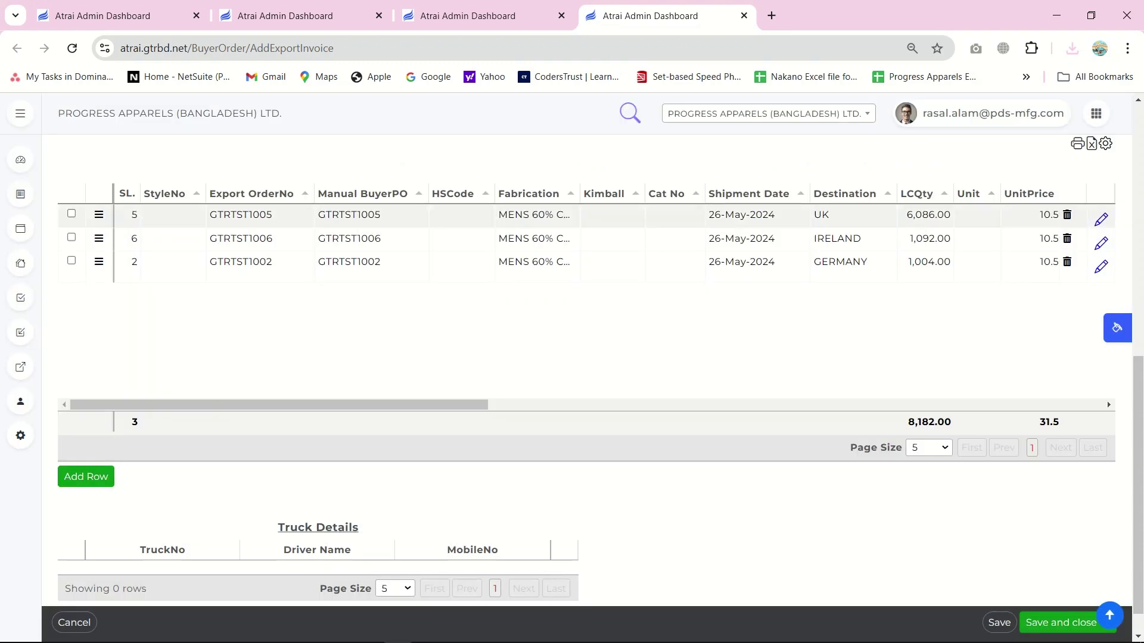
Step: Change the GERMANY line GTRTST1002's invoice quantity from 1,004 to 1,010
{"action": "left_click_drag", "start_coordinate": [393, 405], "coordinate": [645, 405]}
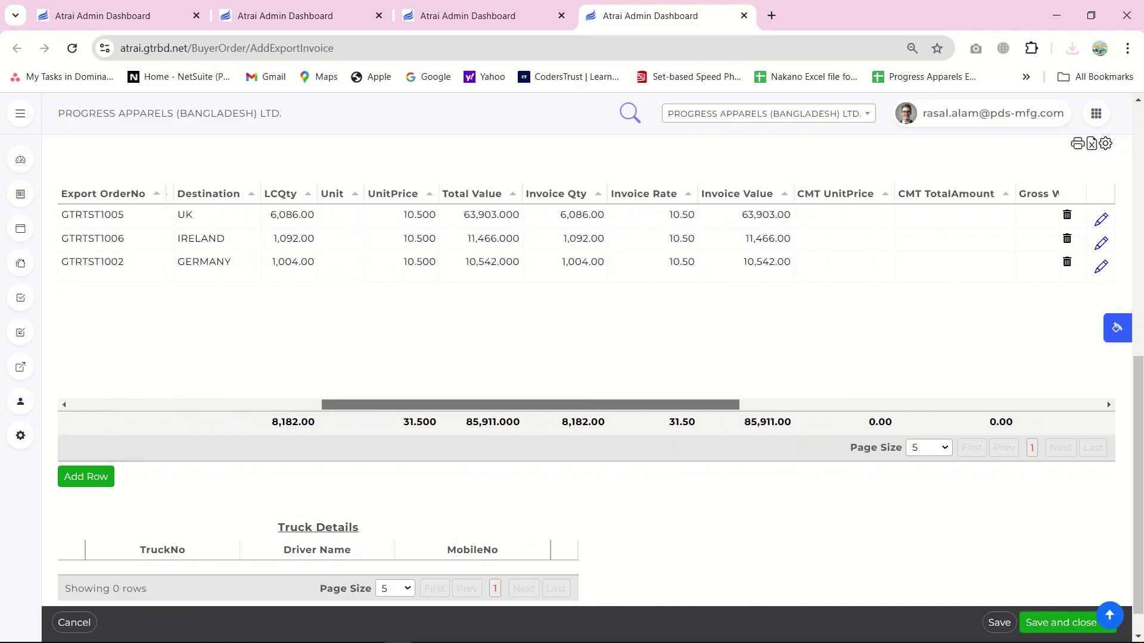
{"action": "left_click", "coordinate": [572, 216]}
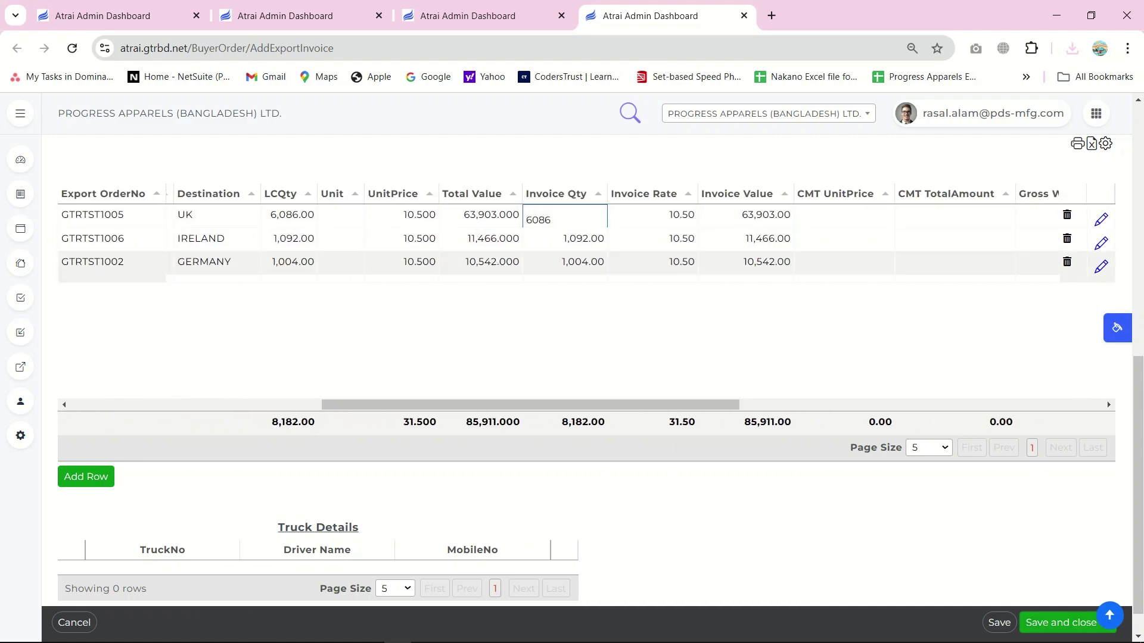
{"action": "left_click", "coordinate": [569, 240]}
{"action": "left_click", "coordinate": [569, 264]}
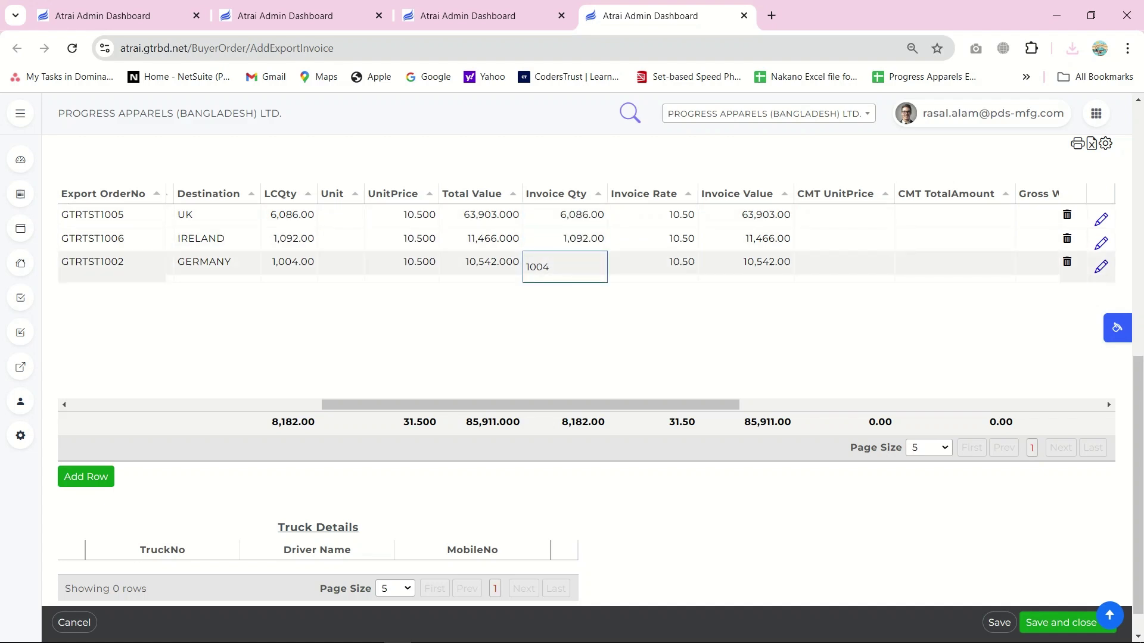
{"action": "key", "text": "ctrl+a"}
{"action": "type", "text": "10.0"}
{"action": "type", "text": "0"}
{"action": "key", "text": "Return"}
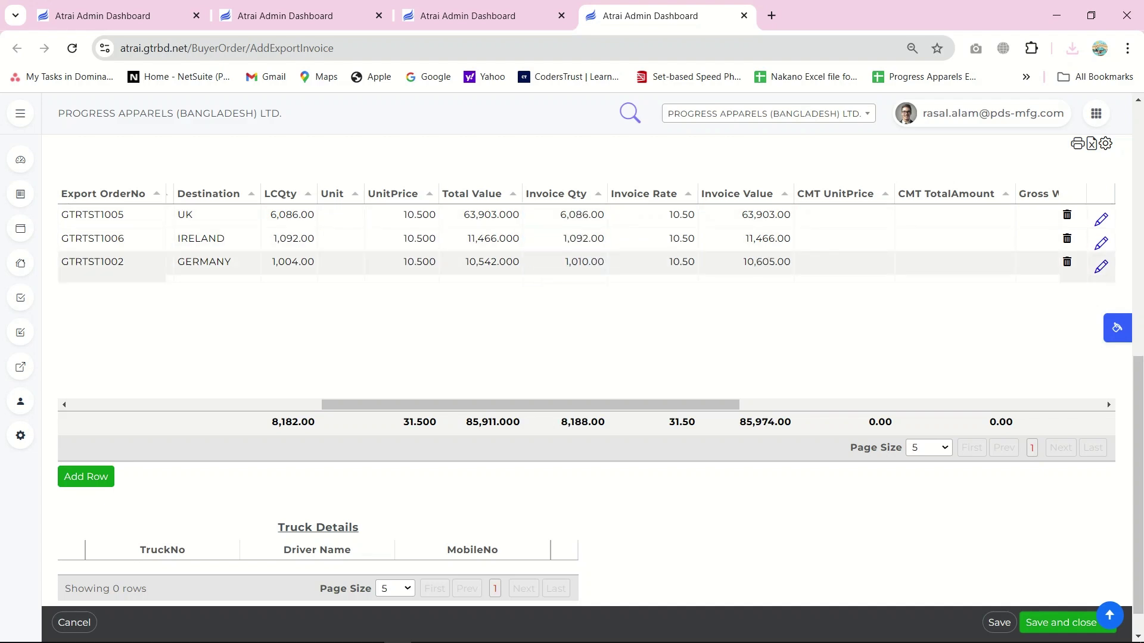
{"action": "left_click_drag", "start_coordinate": [530, 405], "coordinate": [894, 405]}
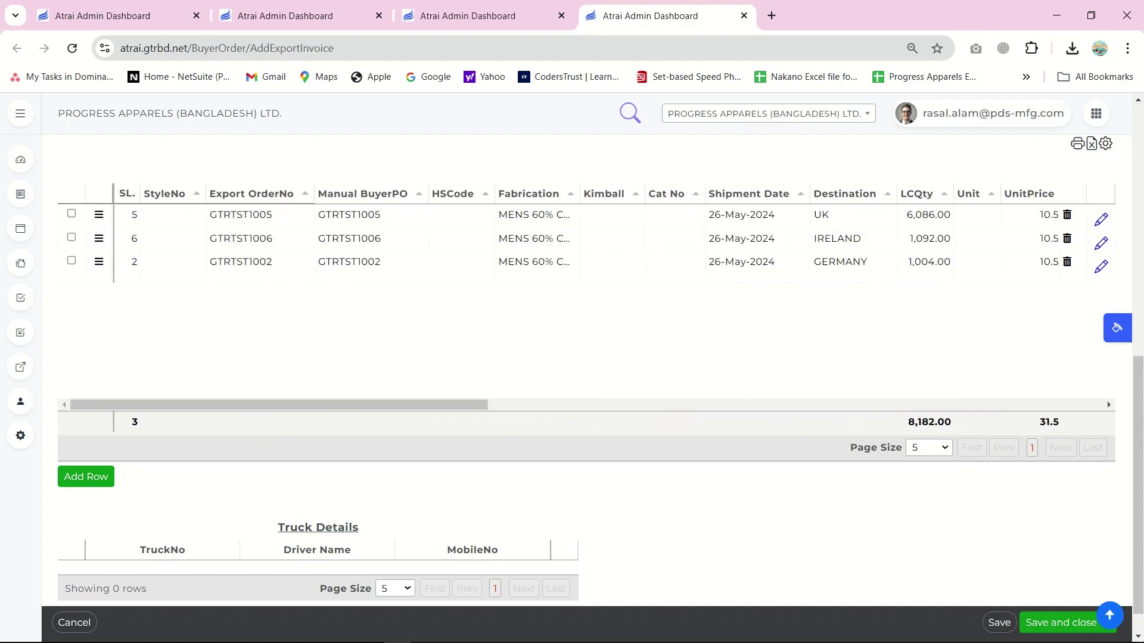
{"action": "scroll", "coordinate": [586, 370], "scroll_direction": "down", "scroll_amount": 1}
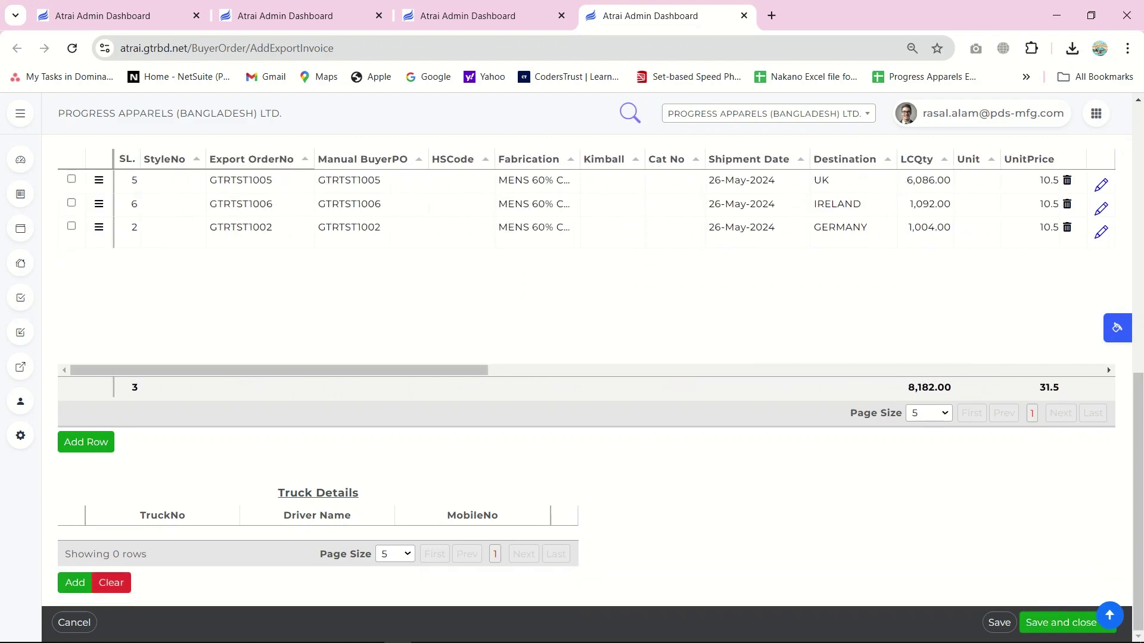
Step: Save the new export invoice and reopen it for editing from the list
{"action": "left_click", "coordinate": [1060, 622]}
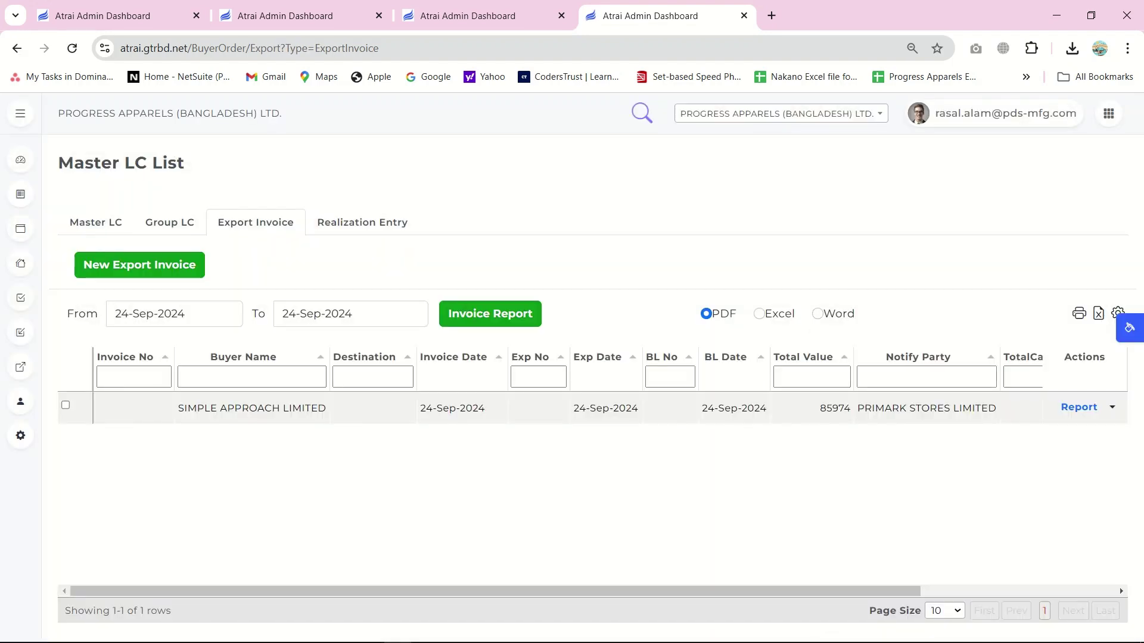
{"action": "left_click", "coordinate": [1111, 407]}
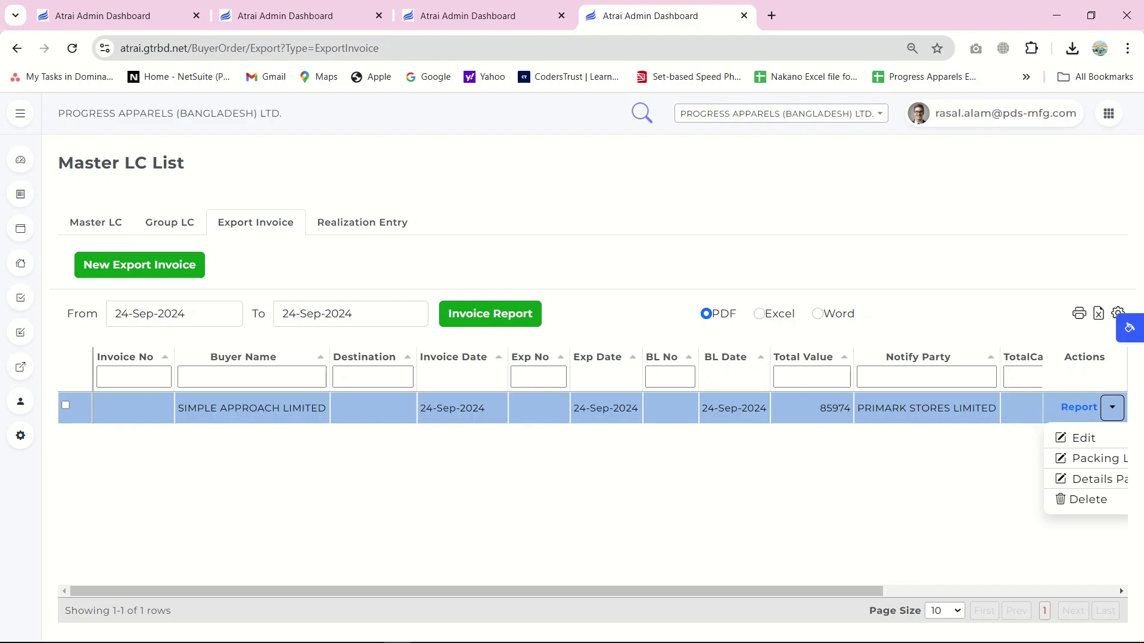
{"action": "left_click", "coordinate": [1083, 438]}
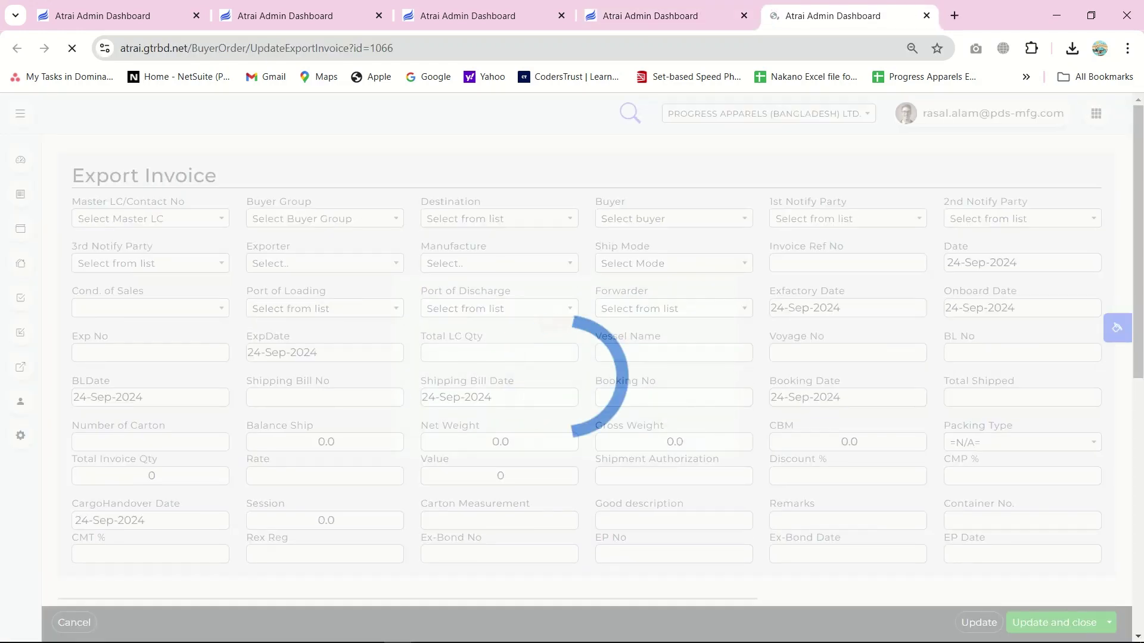
Step: Set Invoice Ref No to GTR/TST/INV/23/24001 and update the invoice
{"action": "left_click", "coordinate": [848, 263]}
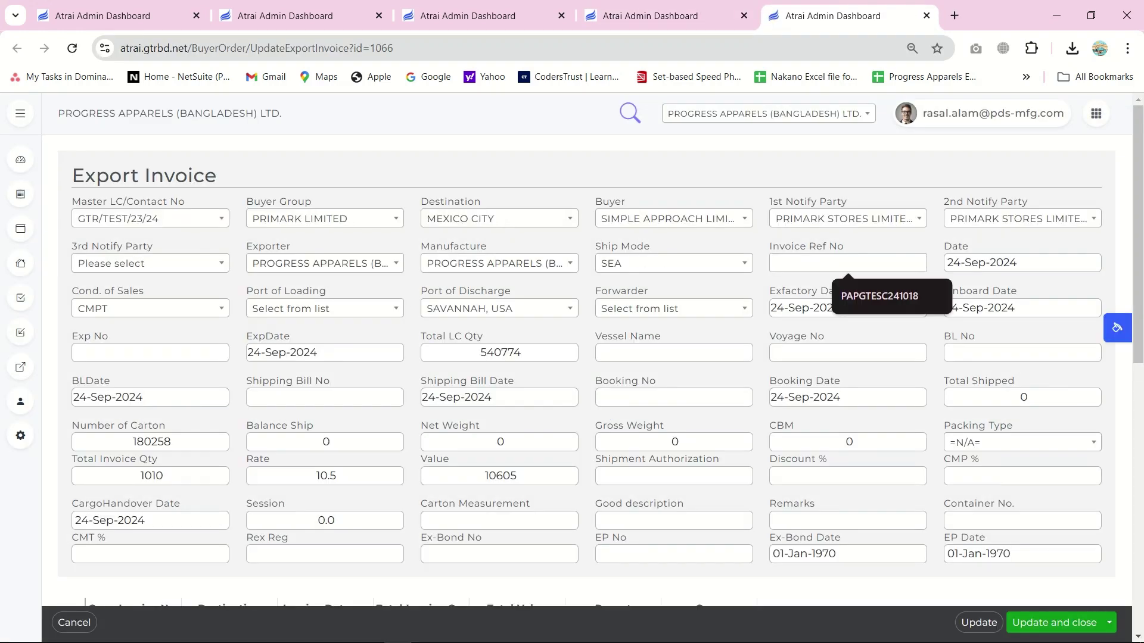
{"action": "type", "text": "GTR"}
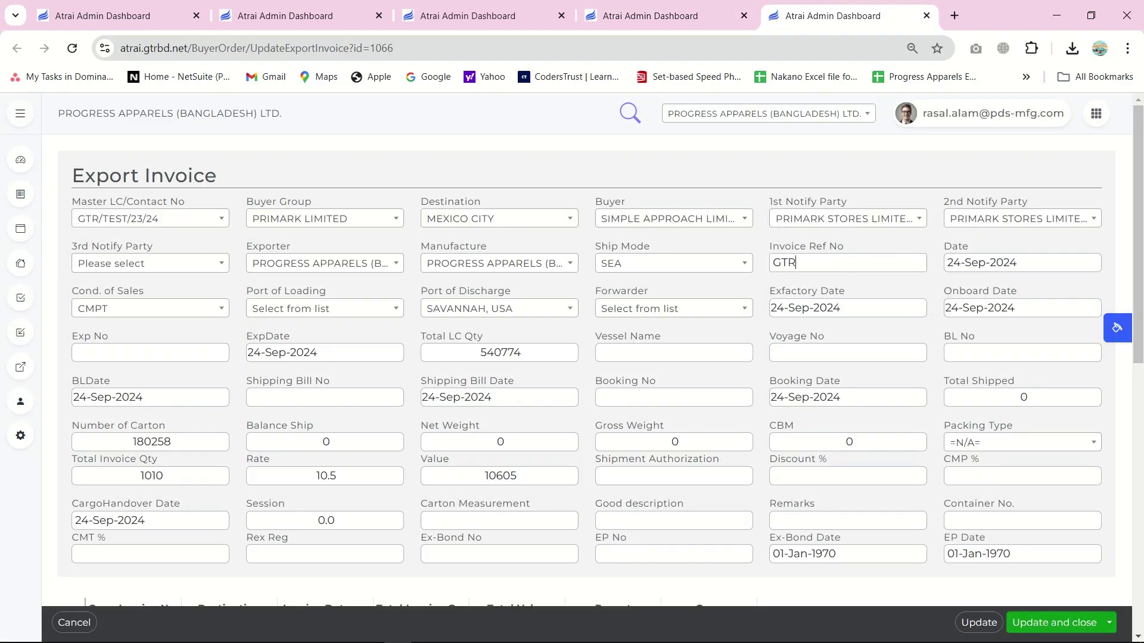
{"action": "type", "text": "/TST/INV/23/24001"}
{"action": "scroll", "coordinate": [572, 357], "scroll_direction": "down", "scroll_amount": 10}
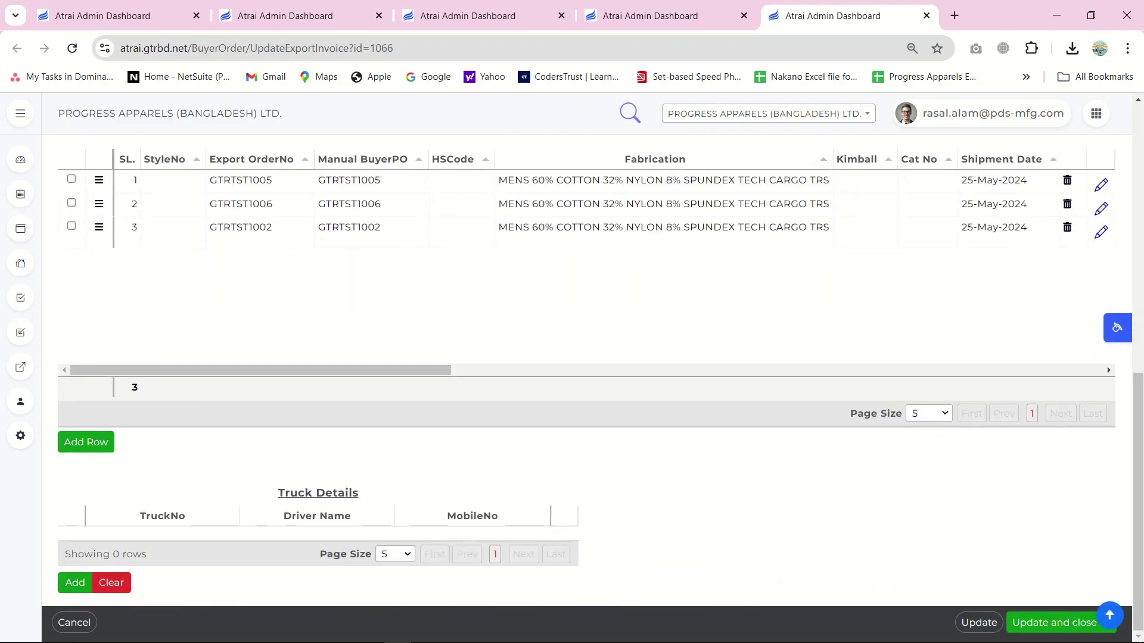
{"action": "left_click", "coordinate": [1054, 623]}
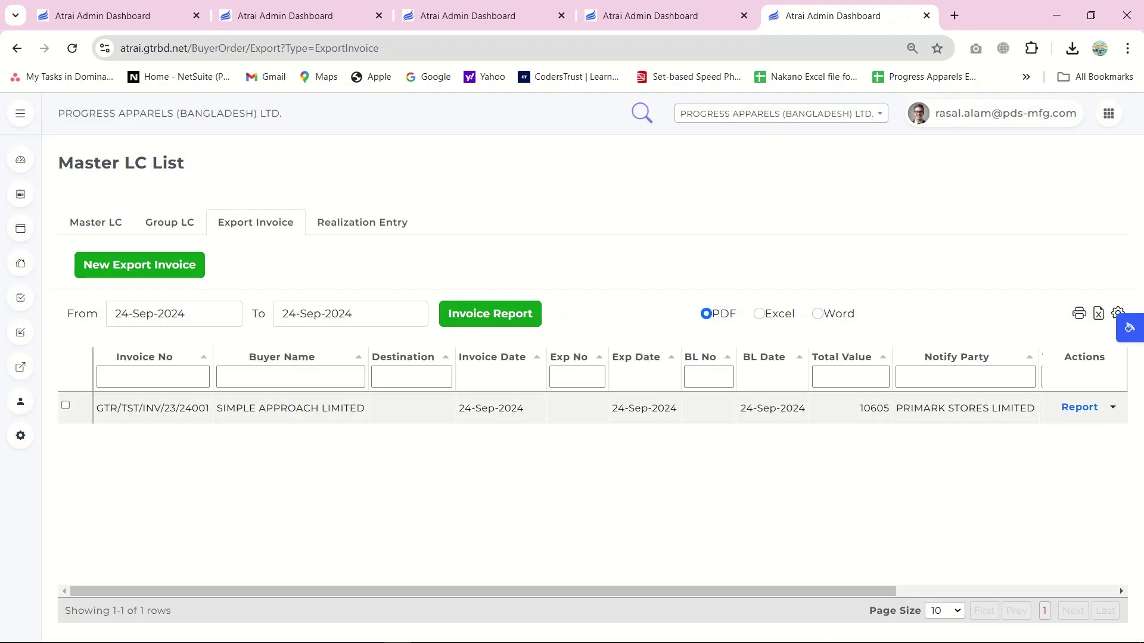
Step: Reopen the invoice for editing and change GTRTST1006's invoice quantity from 1092 to 1,000
{"action": "left_click", "coordinate": [1112, 407]}
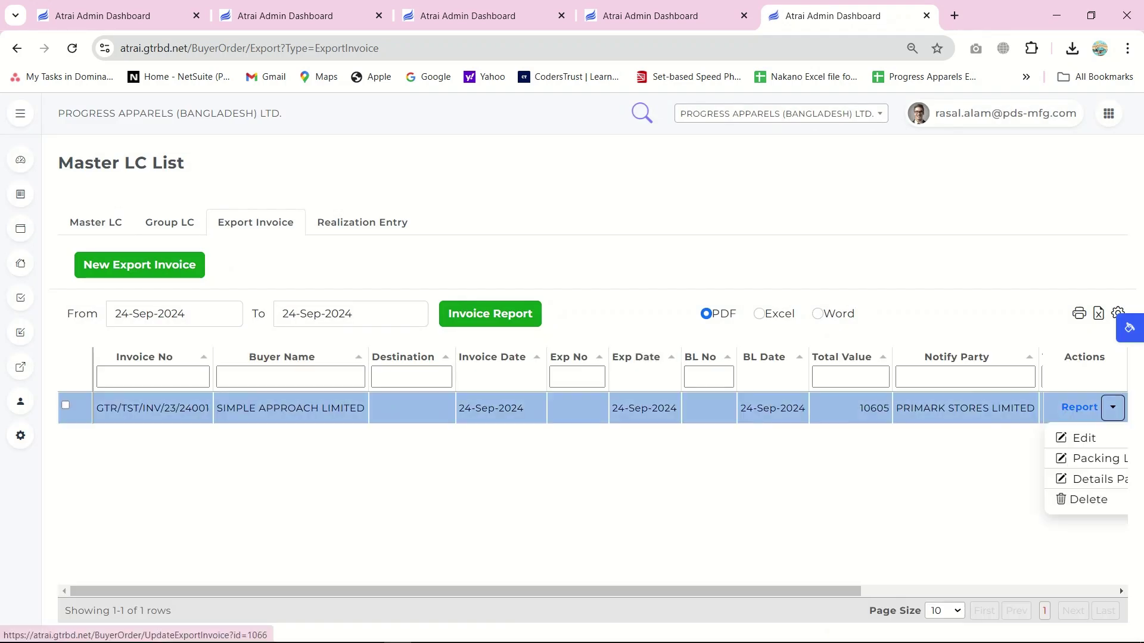
{"action": "left_click", "coordinate": [1083, 439]}
{"action": "scroll", "coordinate": [586, 381], "scroll_direction": "down", "scroll_amount": 10}
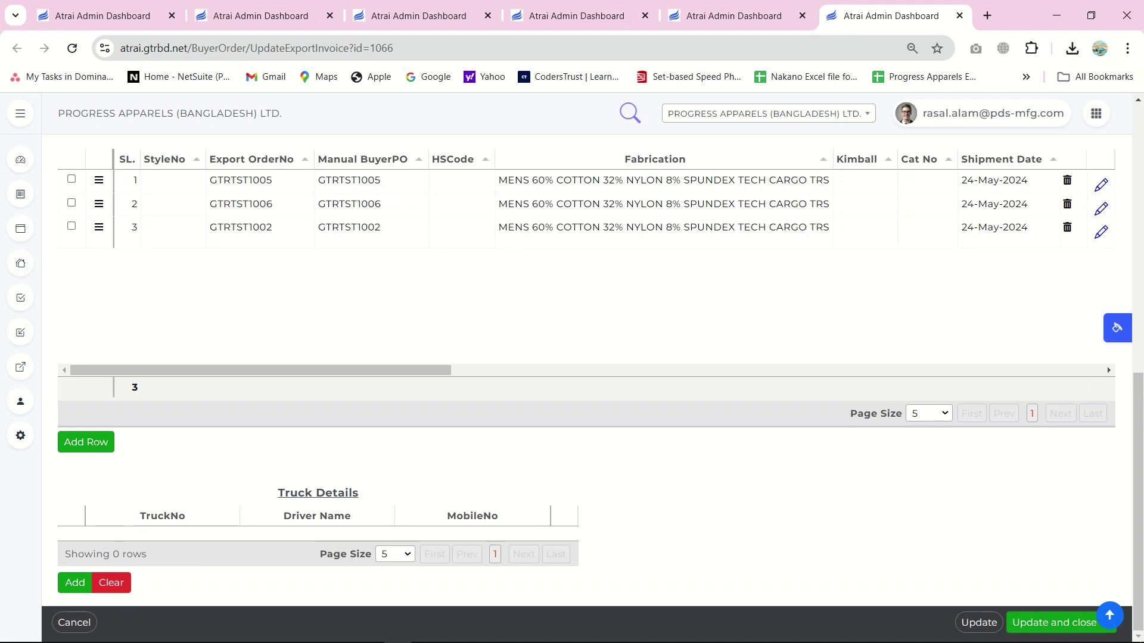
{"action": "scroll", "coordinate": [586, 268], "scroll_direction": "right", "scroll_amount": 6}
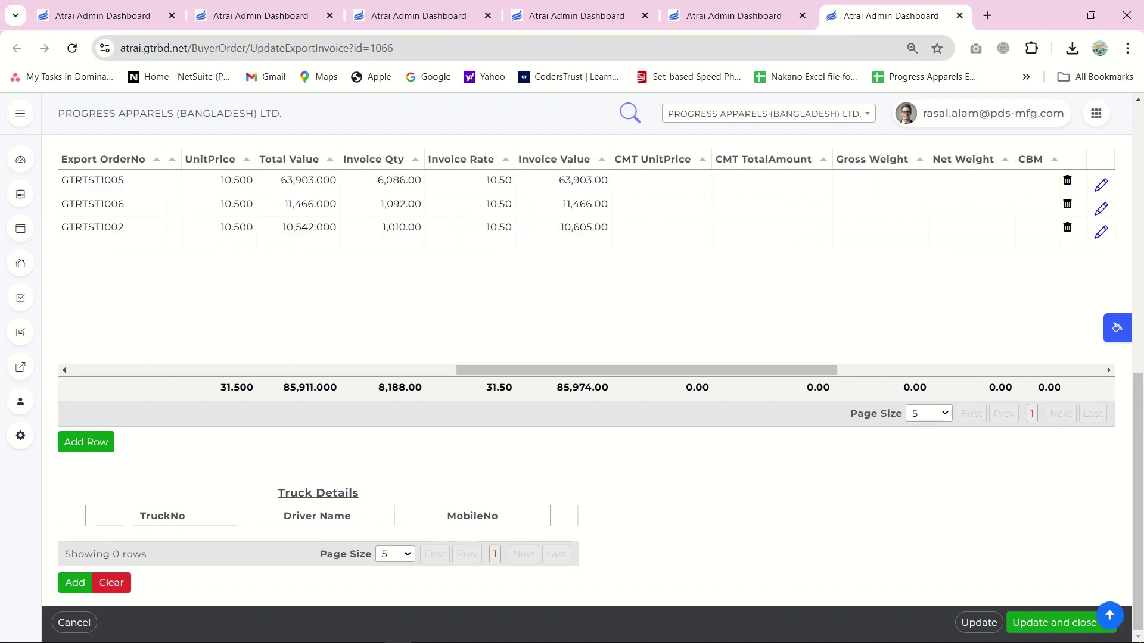
{"action": "scroll", "coordinate": [600, 383], "scroll_direction": "up", "scroll_amount": 2}
{"action": "left_click", "coordinate": [381, 282]}
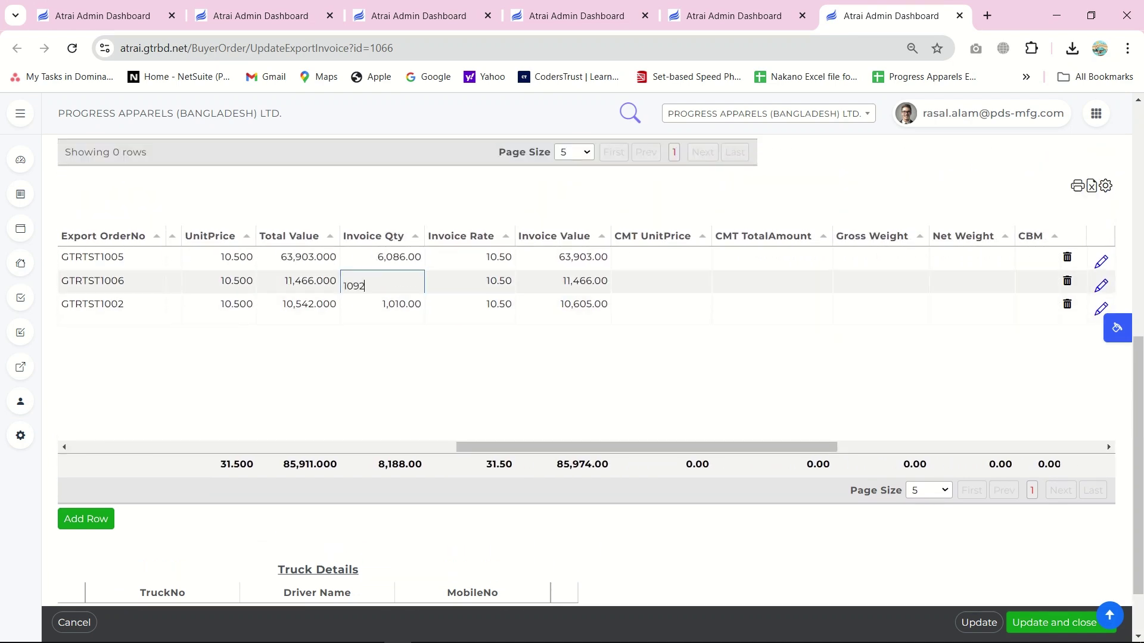
{"action": "double_click", "coordinate": [358, 285]}
{"action": "type", "text": "1"}
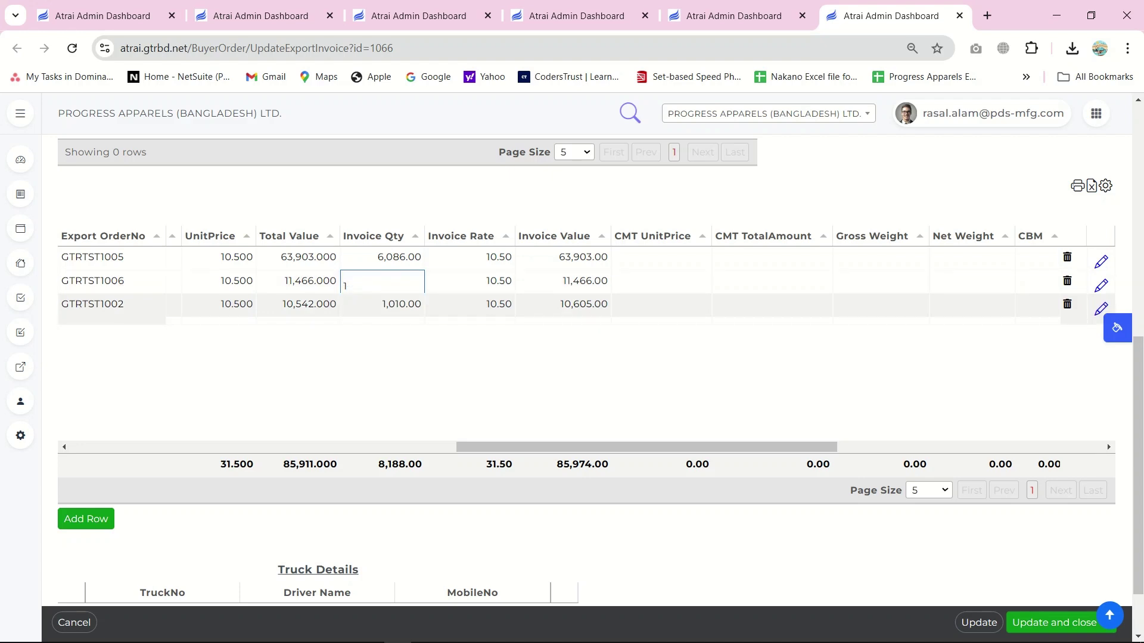
{"action": "type", "text": "9000"}
{"action": "key", "text": "Return"}
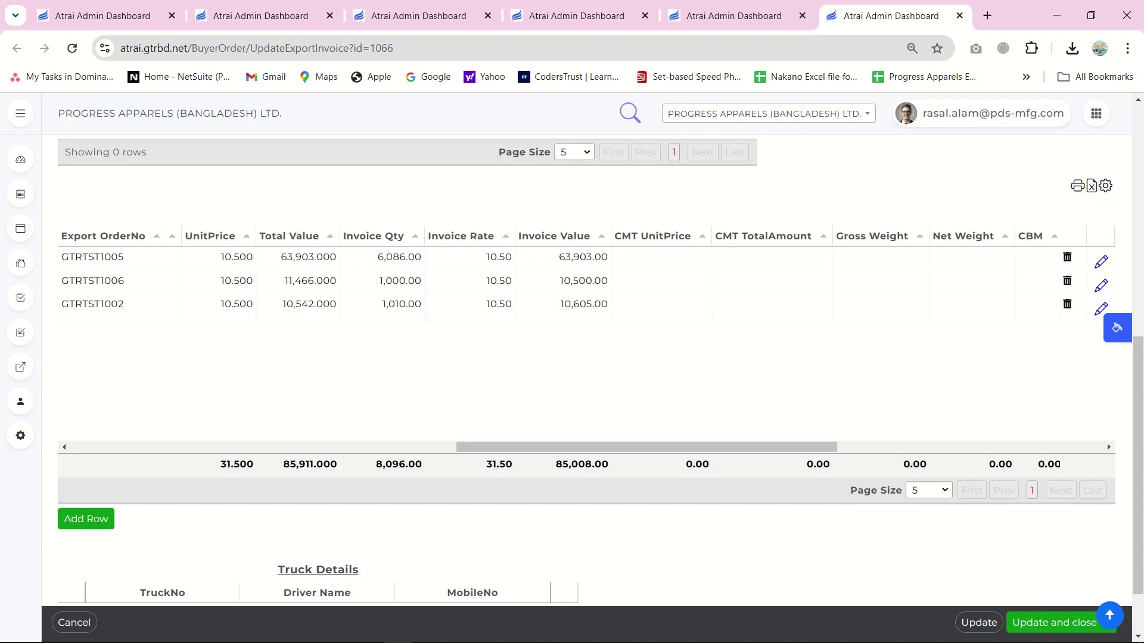
Step: Update the invoice so its total value becomes 85008
{"action": "scroll", "coordinate": [586, 345], "scroll_direction": "right", "scroll_amount": 10}
{"action": "scroll", "coordinate": [586, 345], "scroll_direction": "left", "scroll_amount": 20}
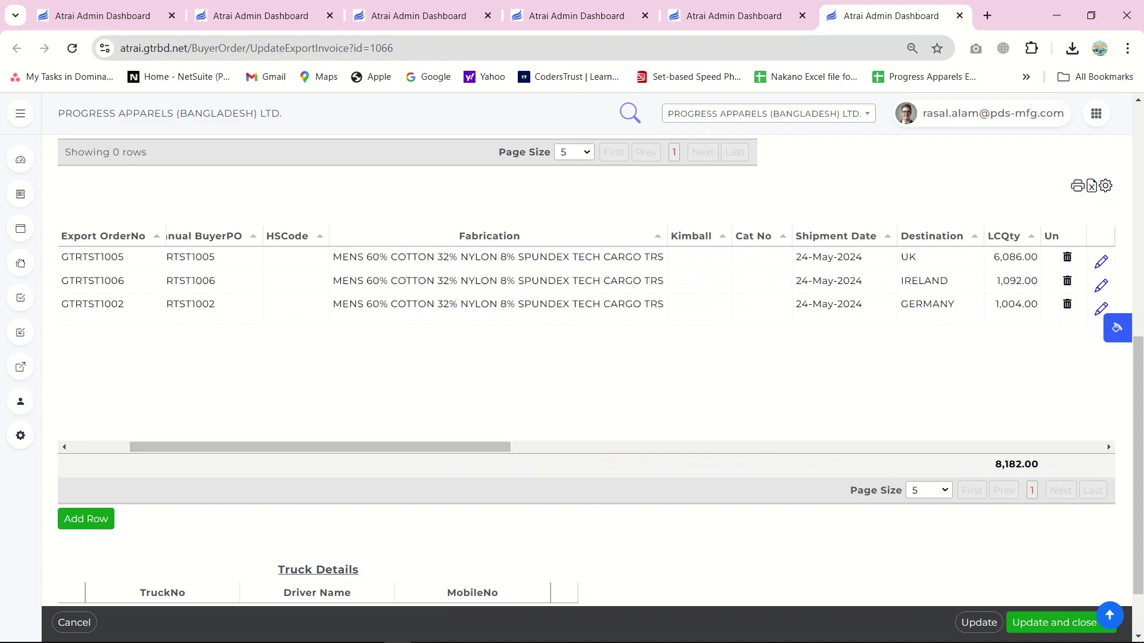
{"action": "scroll", "coordinate": [601, 381], "scroll_direction": "down", "scroll_amount": 2}
{"action": "left_click", "coordinate": [1051, 623]}
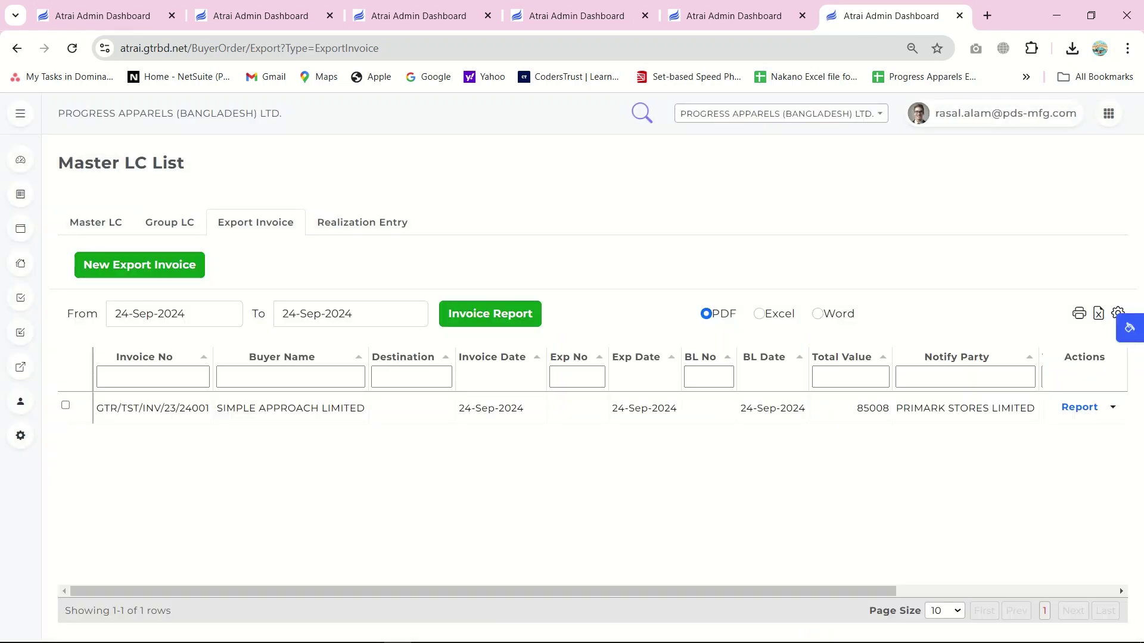
Step: Generate the invoice's 2-page commercial invoice PDF, totalling $170,016.00
{"action": "left_click", "coordinate": [1078, 407]}
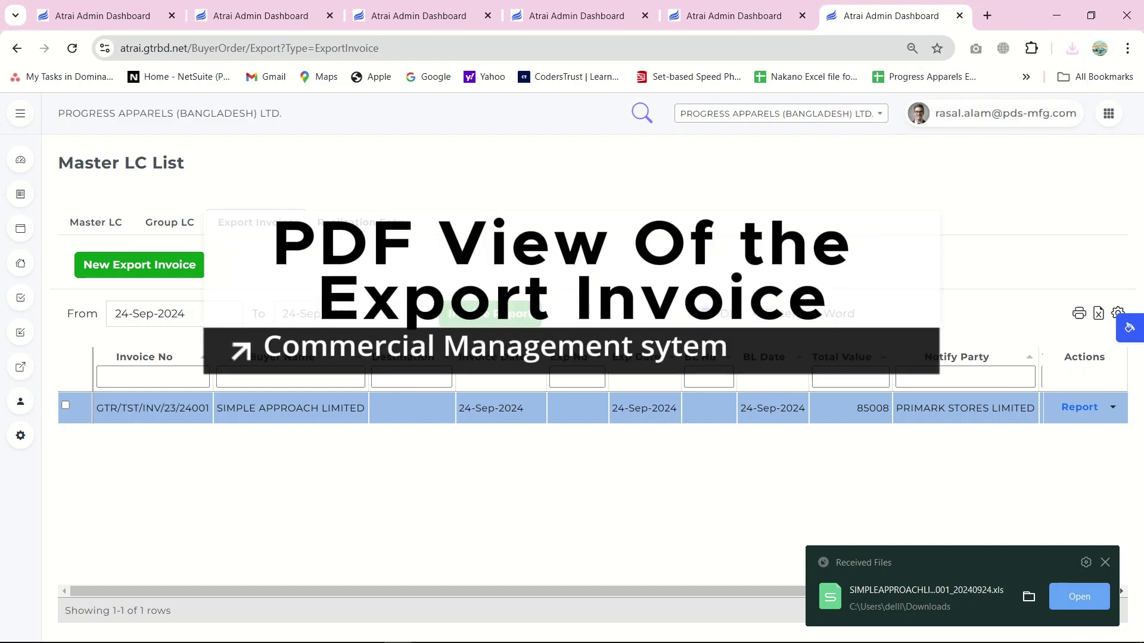
{"action": "left_click", "coordinate": [490, 314]}
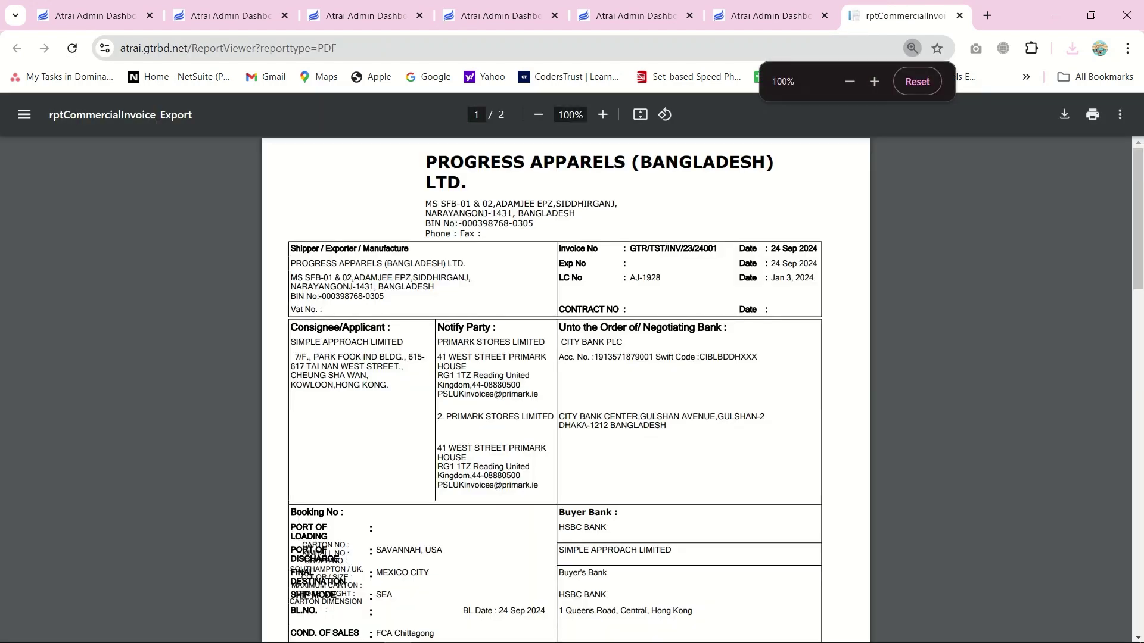
{"action": "scroll", "coordinate": [566, 390], "scroll_direction": "down", "scroll_amount": 17}
{"action": "scroll", "coordinate": [566, 389], "scroll_direction": "up", "scroll_amount": 17}
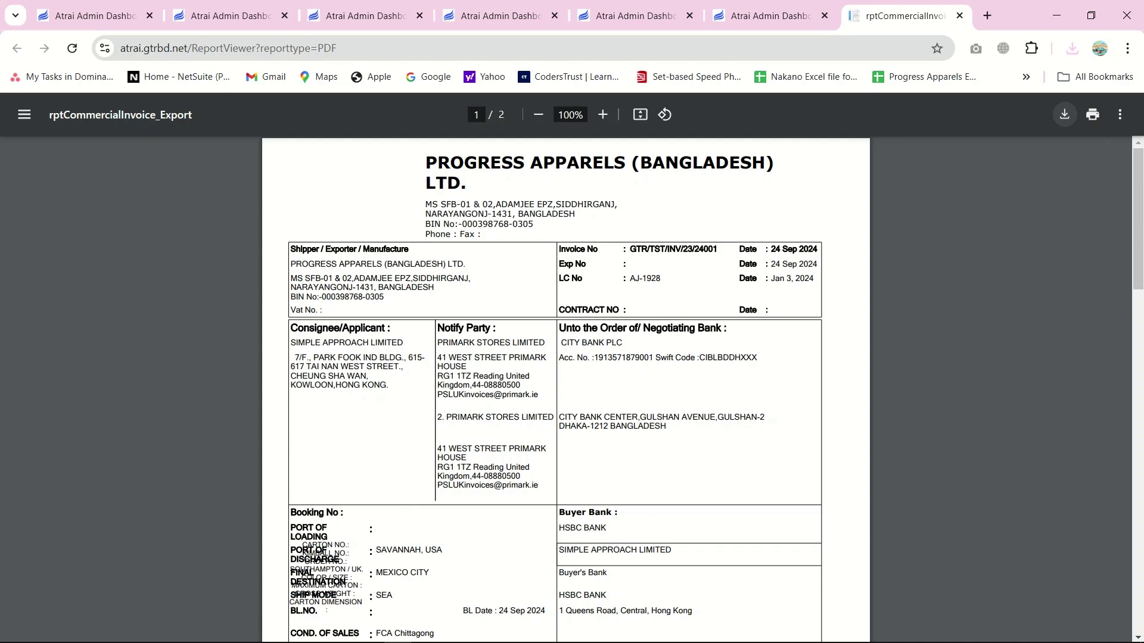
Step: Cancel the PDF download and the print dialog, then close the commercial invoice PDF
{"action": "left_click", "coordinate": [1064, 115]}
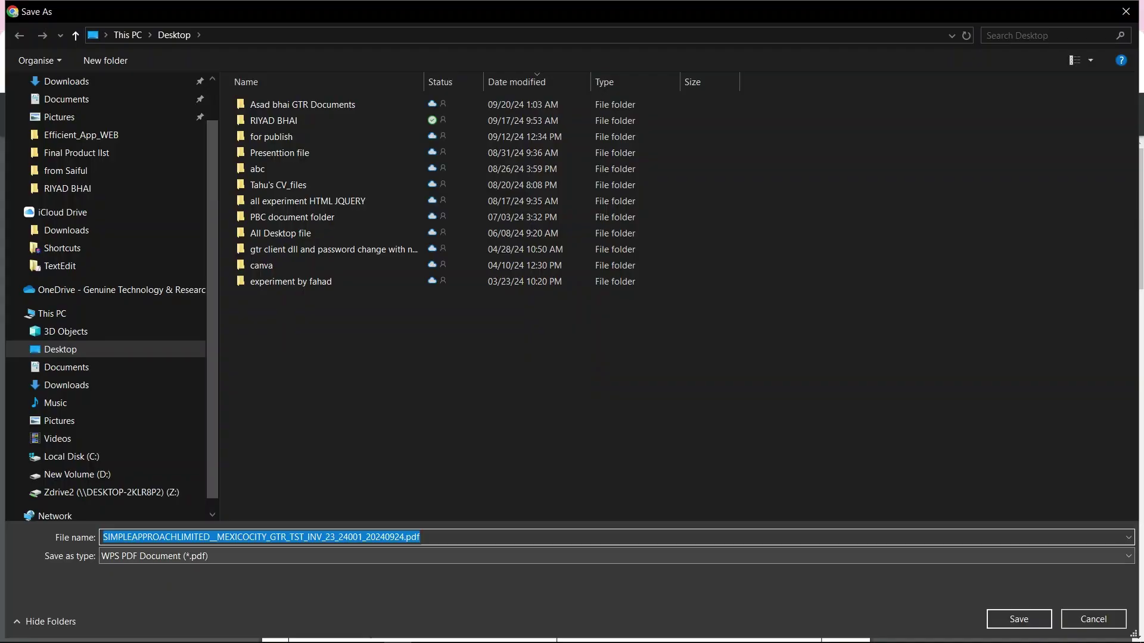
{"action": "left_click", "coordinate": [1093, 619]}
{"action": "left_click", "coordinate": [1092, 114]}
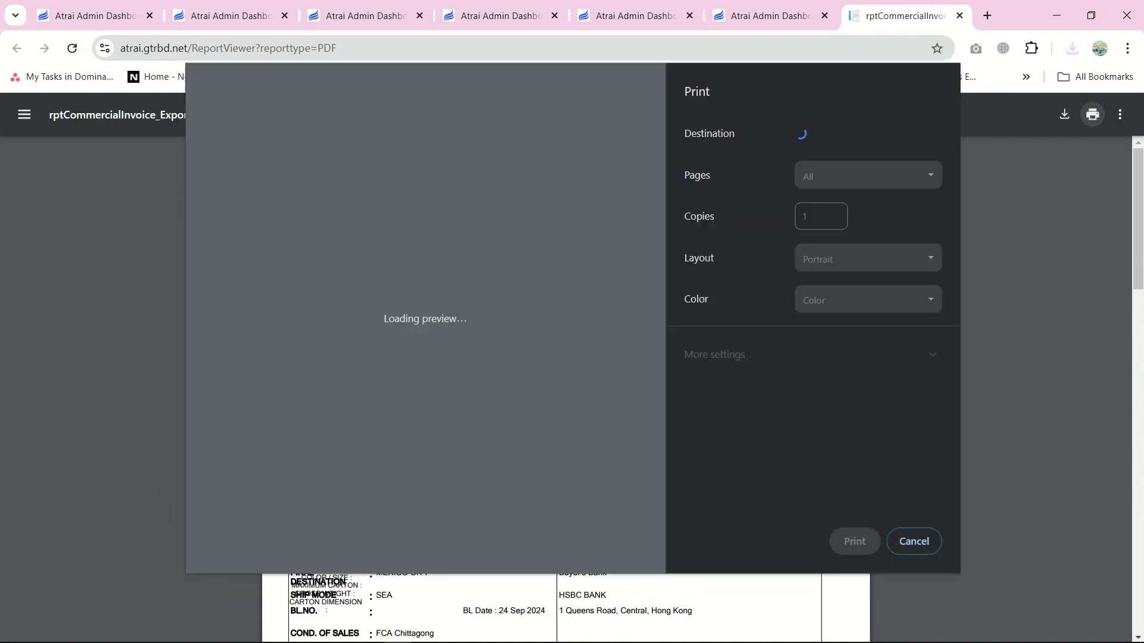
{"action": "left_click", "coordinate": [914, 541]}
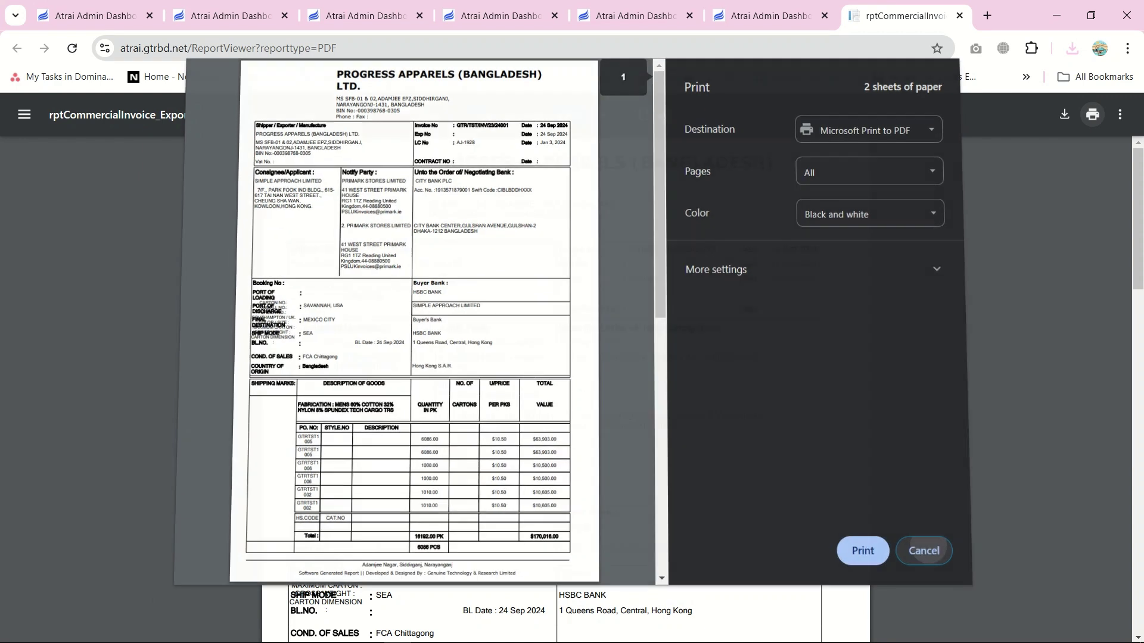
{"action": "left_click", "coordinate": [959, 15]}
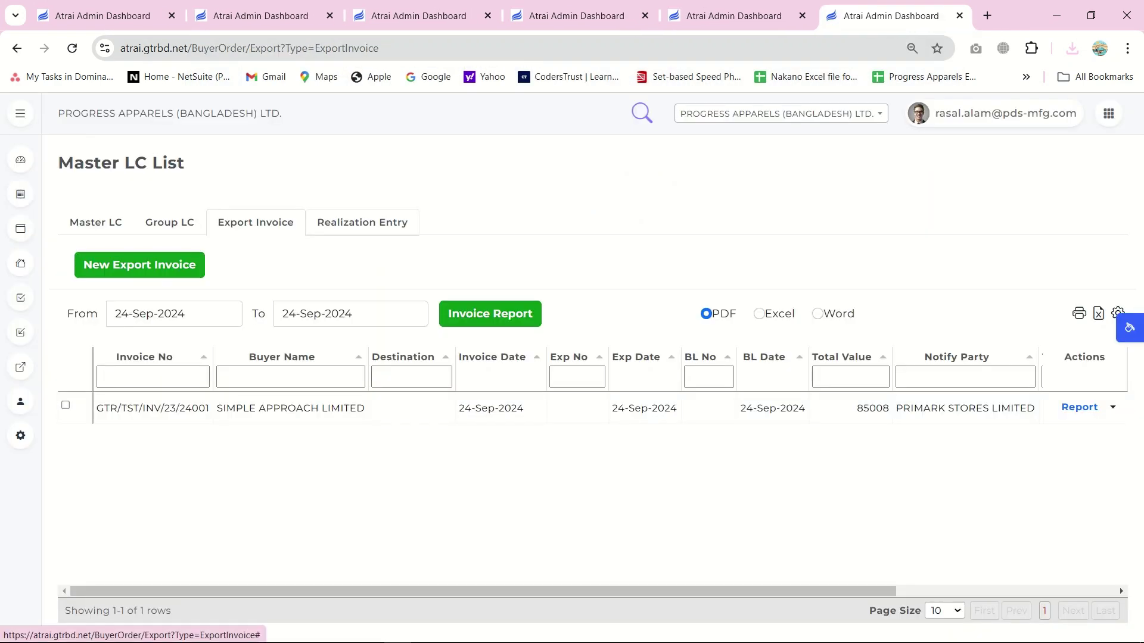
Step: Start a new export realization for Master LC GTR/TEST/23/24
{"action": "left_click", "coordinate": [362, 222]}
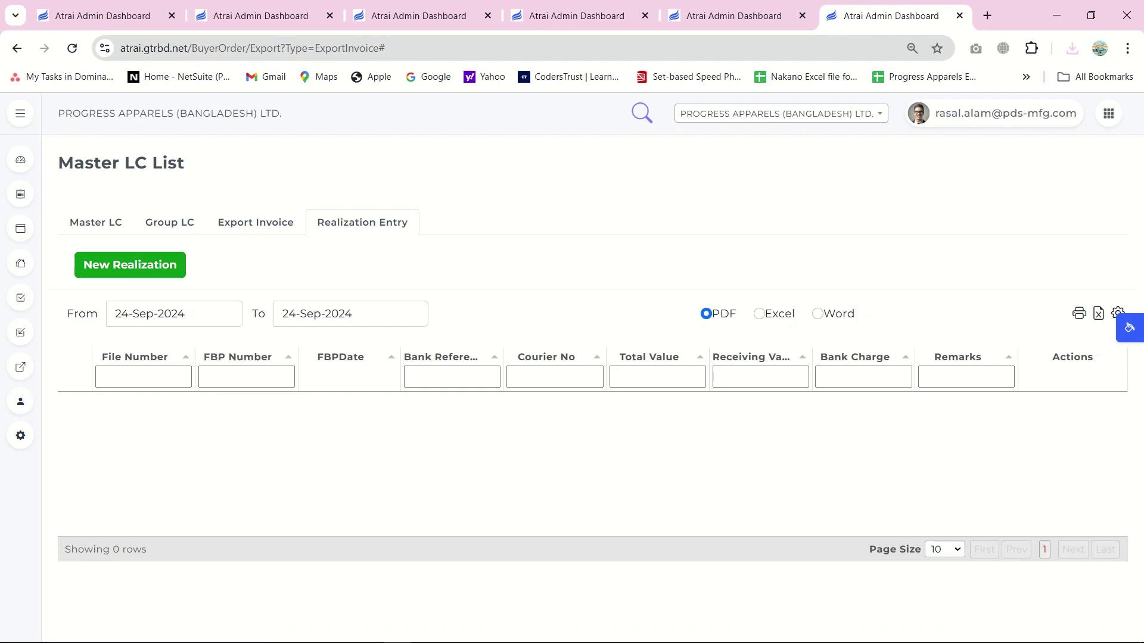
{"action": "left_click", "coordinate": [130, 265]}
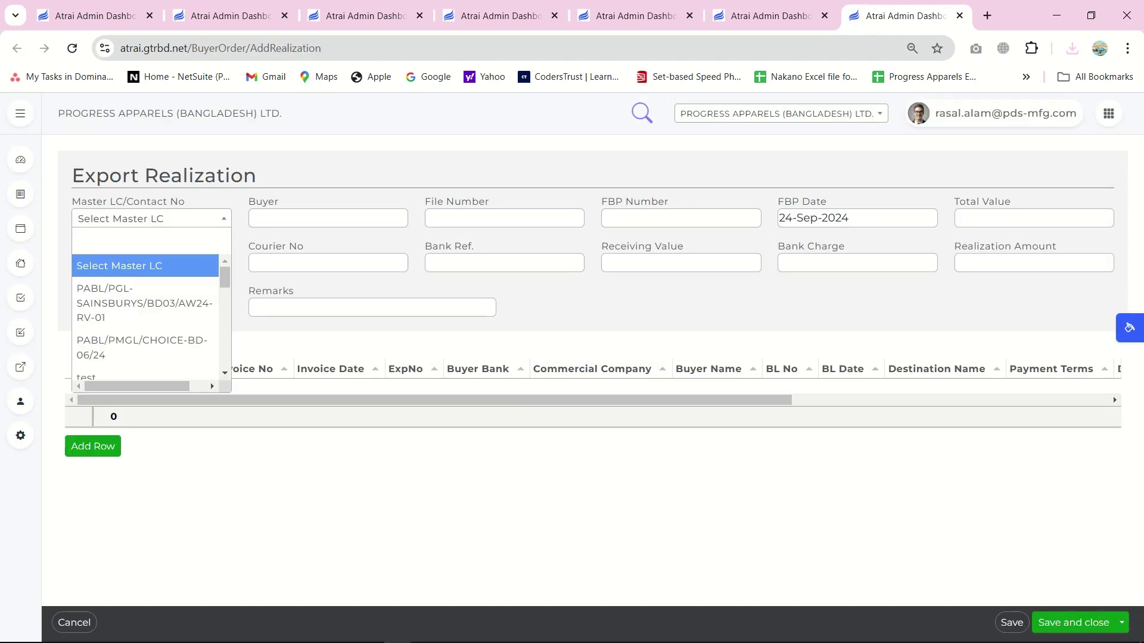
{"action": "type", "text": "GTR"}
{"action": "key", "text": "Return"}
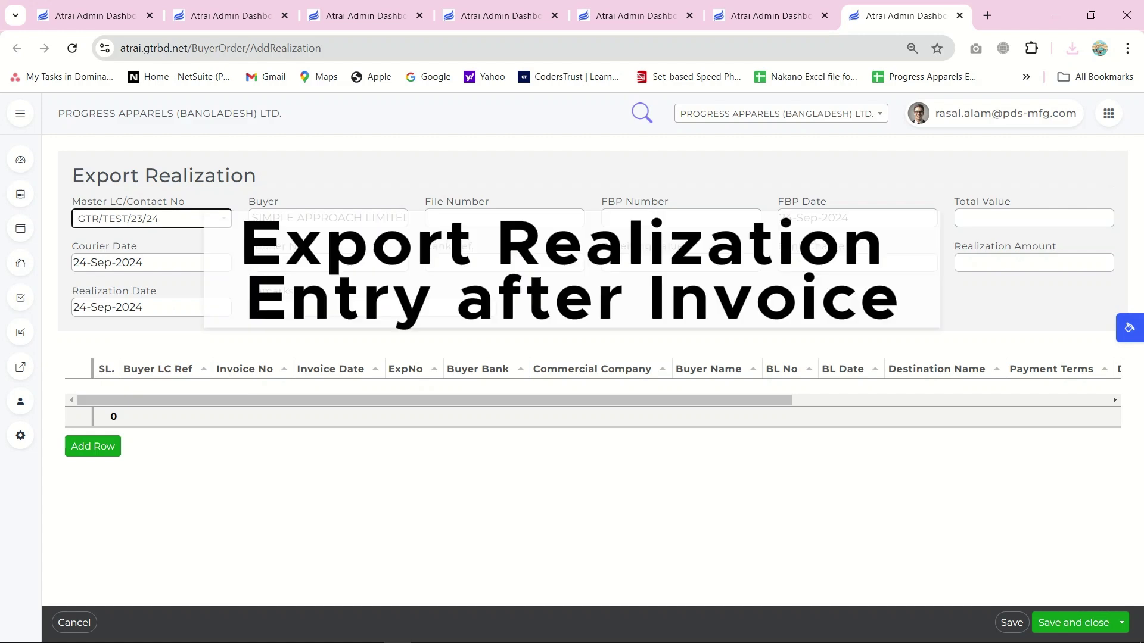
Step: Add invoice GTR/TST/INV/23/24001, worth 85008, as a row in the realization
{"action": "left_click", "coordinate": [93, 446]}
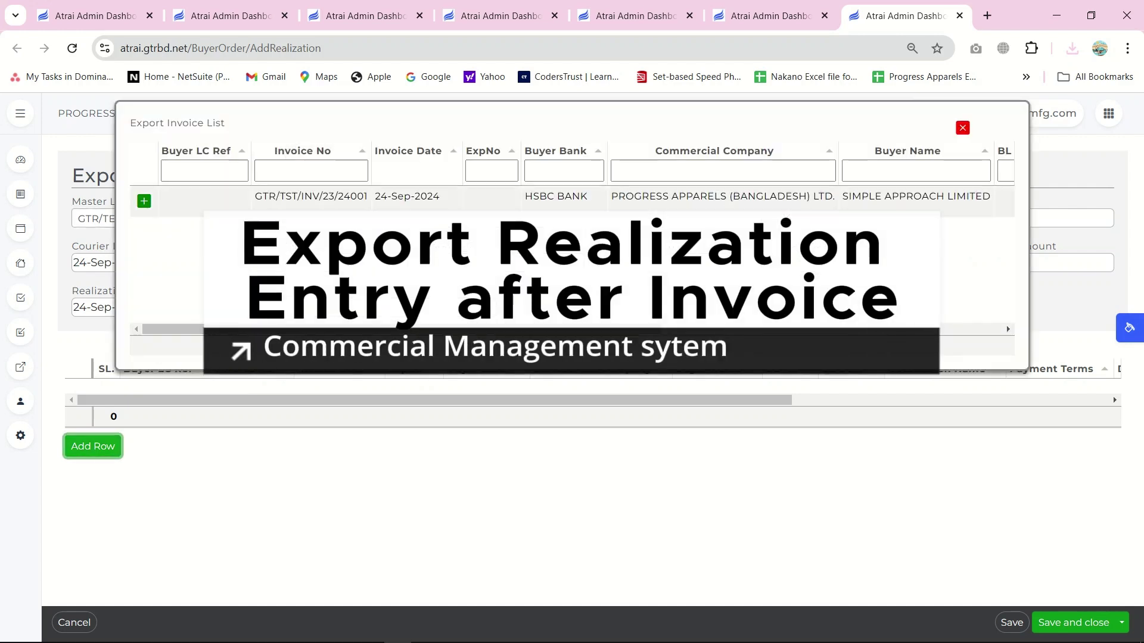
{"action": "left_click_drag", "start_coordinate": [358, 328], "coordinate": [698, 329]}
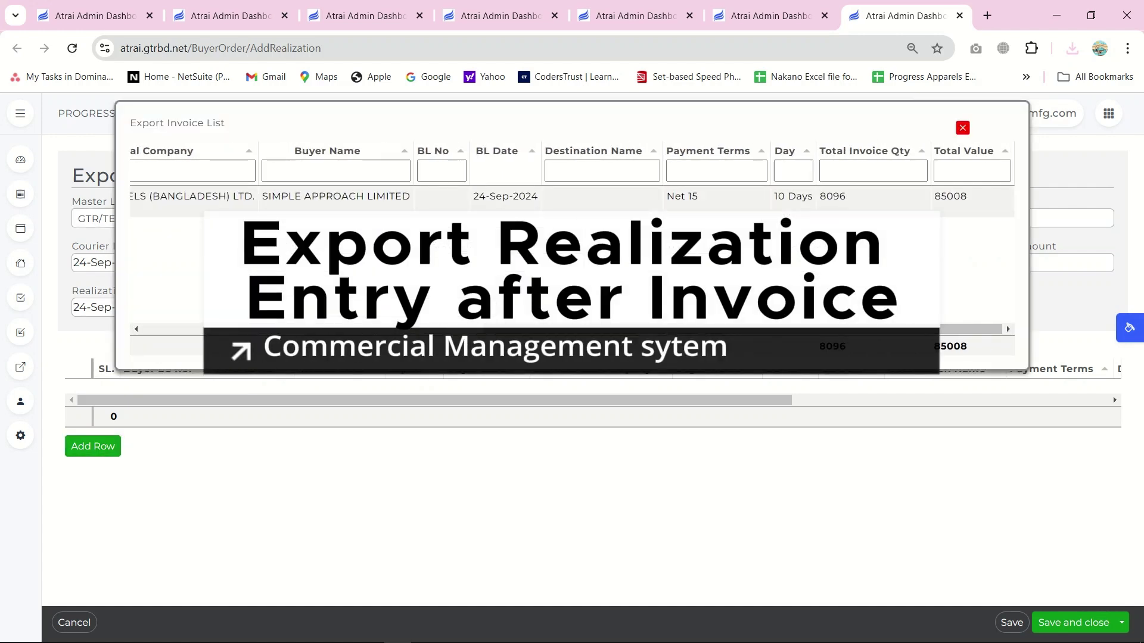
{"action": "left_click", "coordinate": [858, 202]}
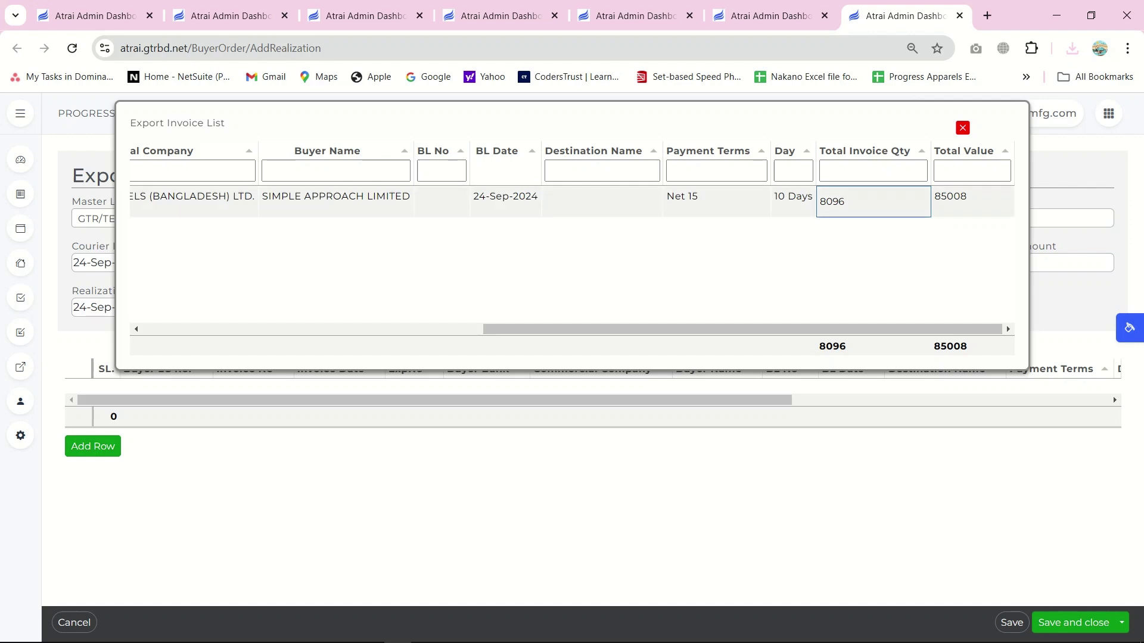
{"action": "key", "text": "Tab"}
{"action": "key", "text": "Tab"}
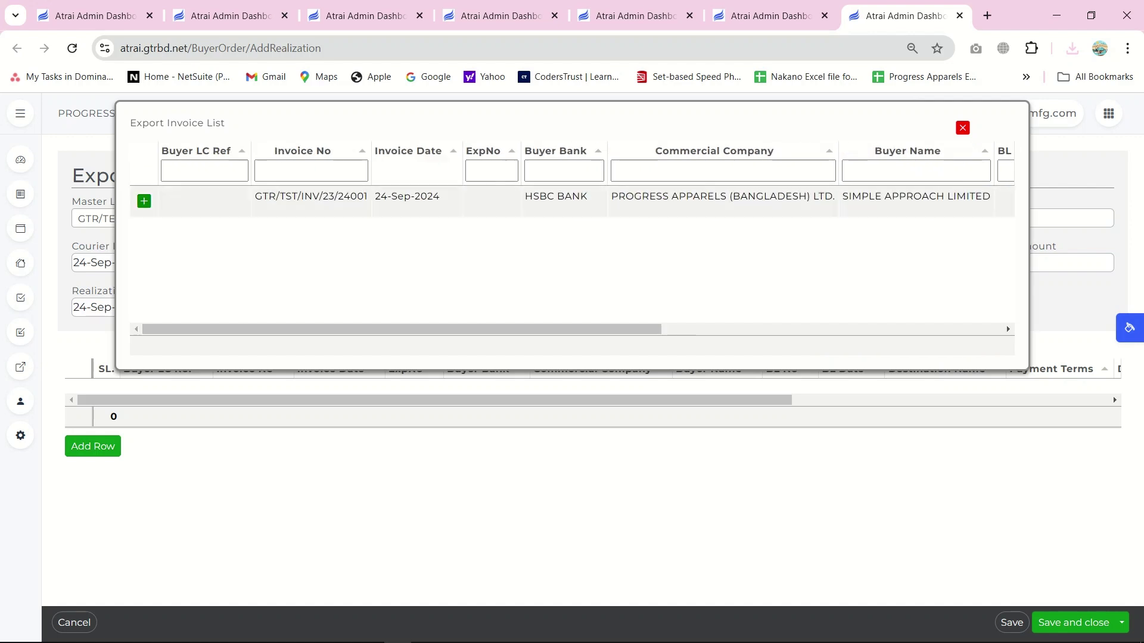
{"action": "left_click", "coordinate": [144, 201]}
{"action": "left_click", "coordinate": [962, 128]}
Step: Try bank charges of 100 and 1000 on the invoice row, leaving receiving at 85008
{"action": "left_click_drag", "start_coordinate": [685, 407], "coordinate": [1013, 406]}
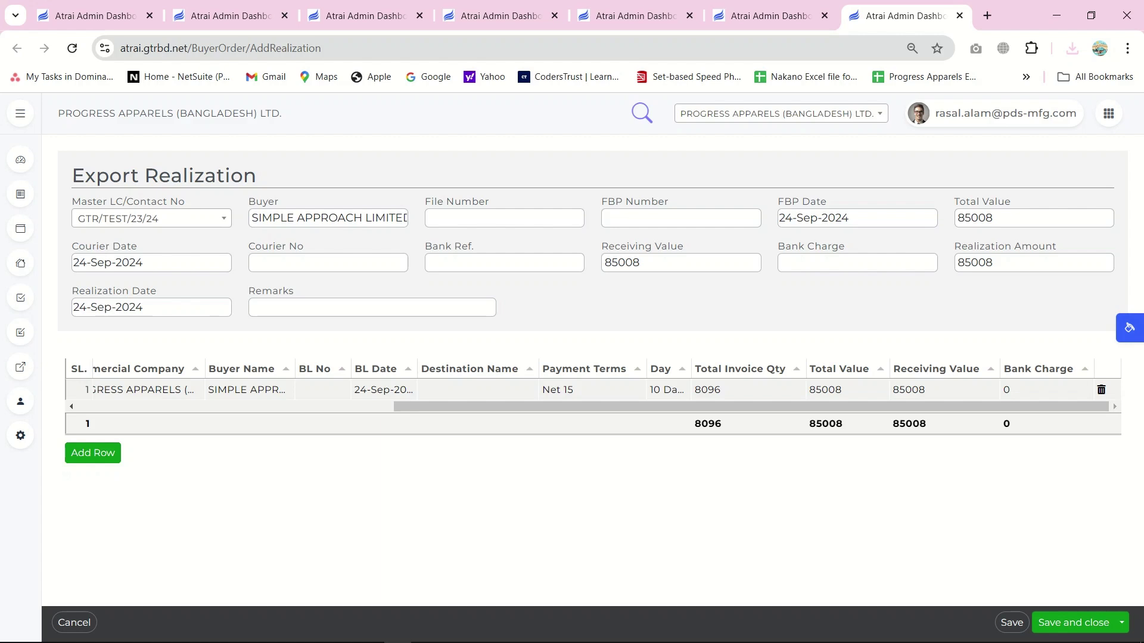
{"action": "left_click", "coordinate": [1046, 390]}
{"action": "type", "text": "100"}
{"action": "key", "text": "Return"}
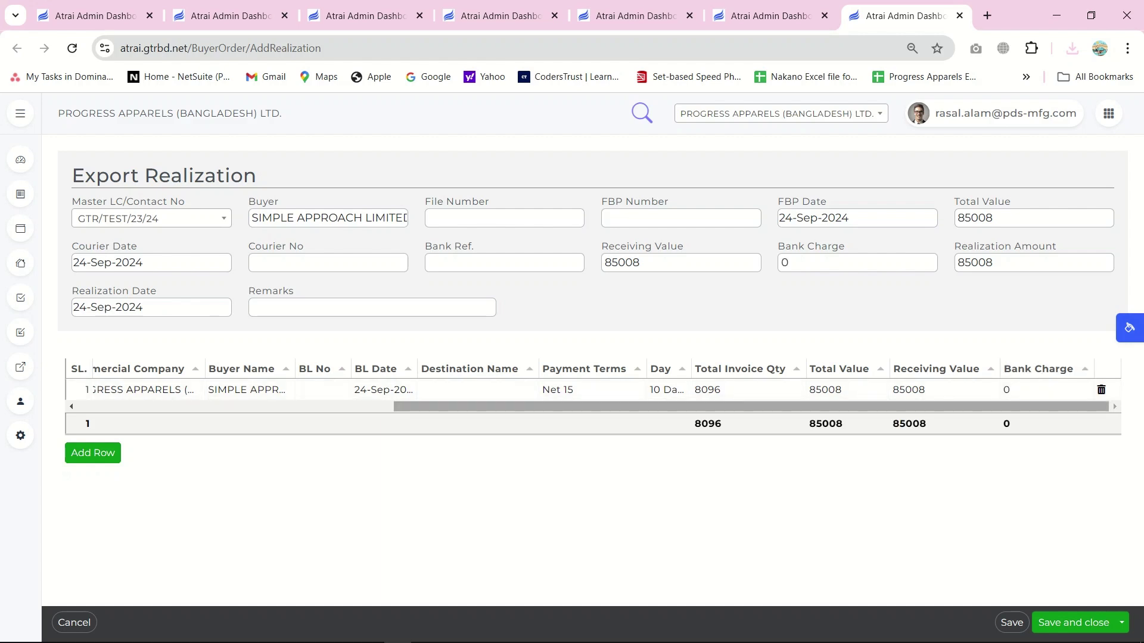
{"action": "left_click", "coordinate": [1045, 389]}
{"action": "key", "text": "BackSpace"}
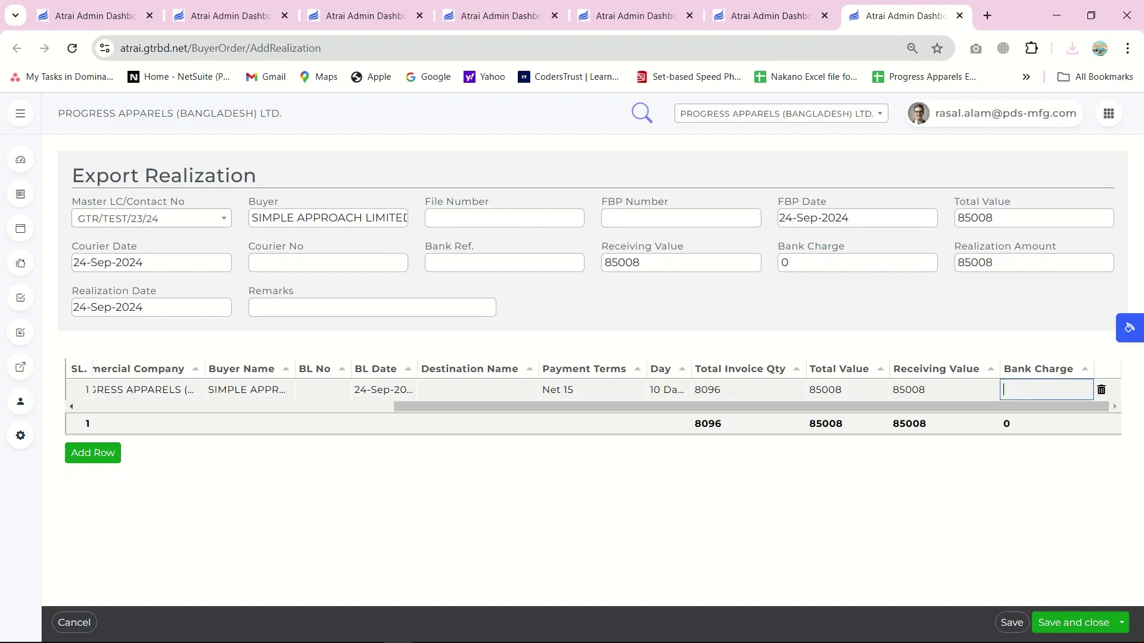
{"action": "type", "text": "1000"}
{"action": "key", "text": "Return"}
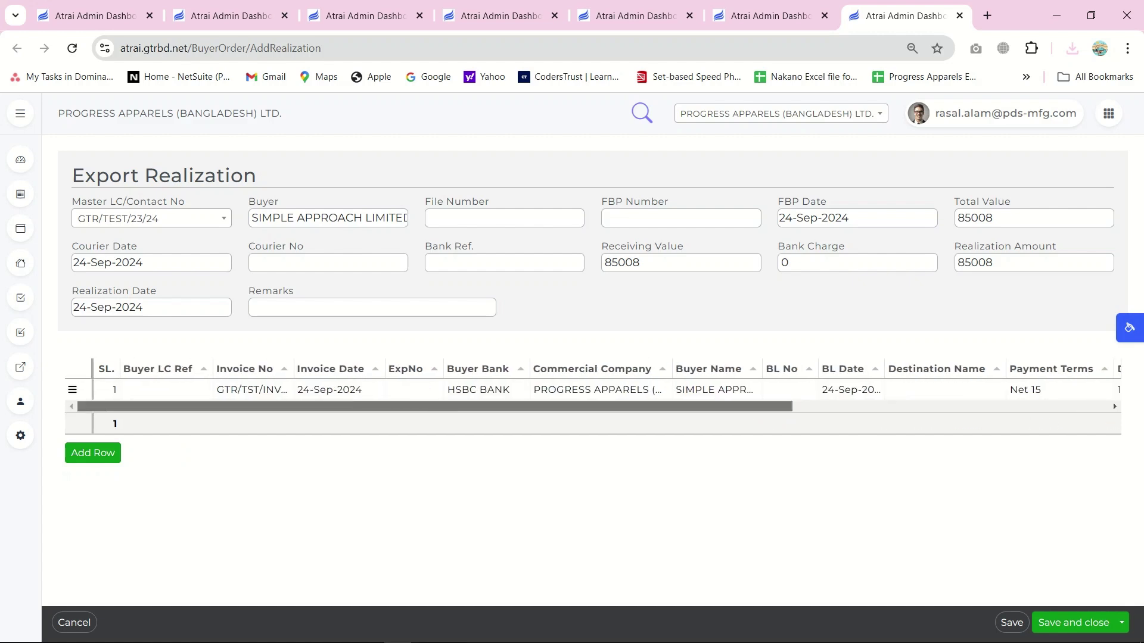
{"action": "double_click", "coordinate": [784, 263]}
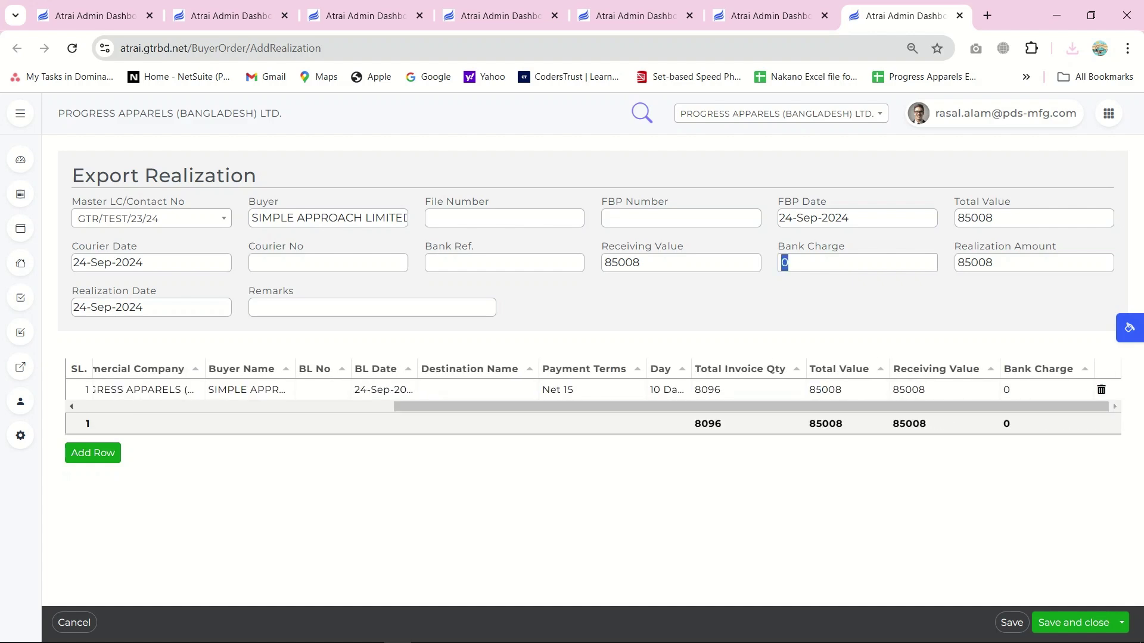
{"action": "left_click", "coordinate": [795, 263]}
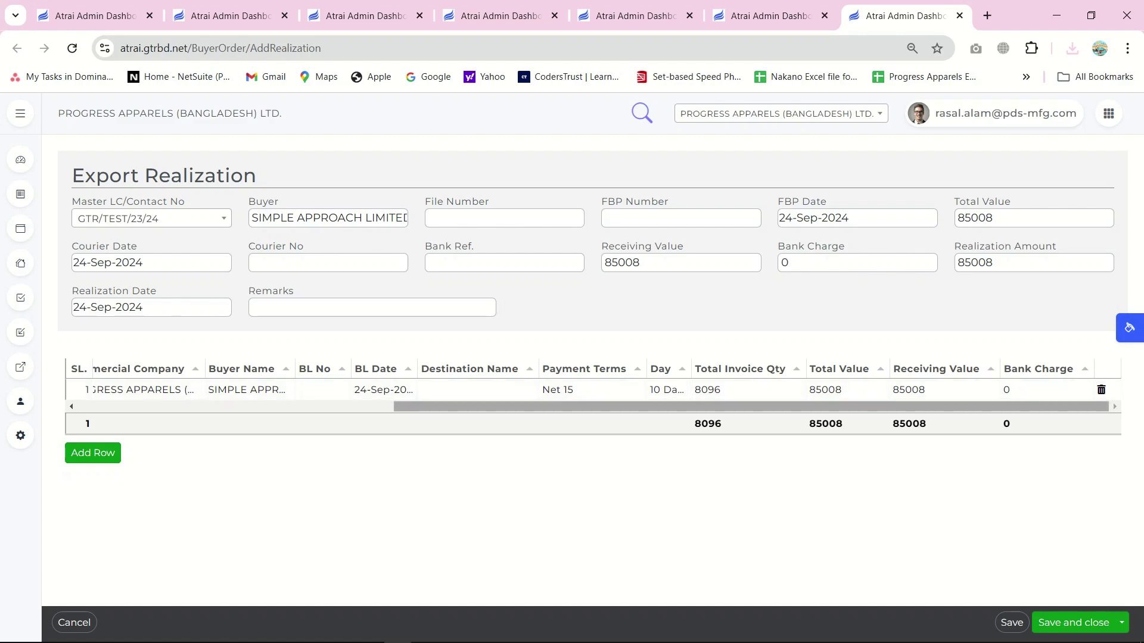
{"action": "left_click", "coordinate": [939, 390]}
{"action": "key", "text": "Return"}
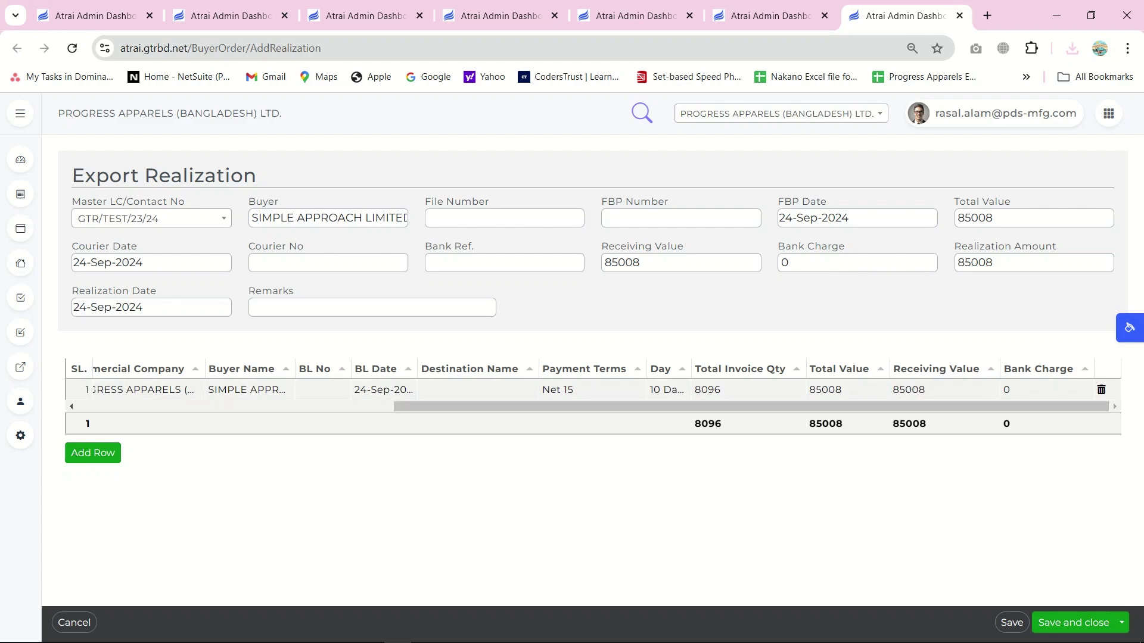
Step: Change the row's receiving value to 84000, making the bank charge 1008
{"action": "left_click", "coordinate": [941, 390]}
{"action": "key", "text": "BackSpace"}
{"action": "key", "text": "BackSpace"}
{"action": "key", "text": "BackSpace"}
{"action": "key", "text": "BackSpace"}
{"action": "type", "text": "84000"}
{"action": "key", "text": "Return"}
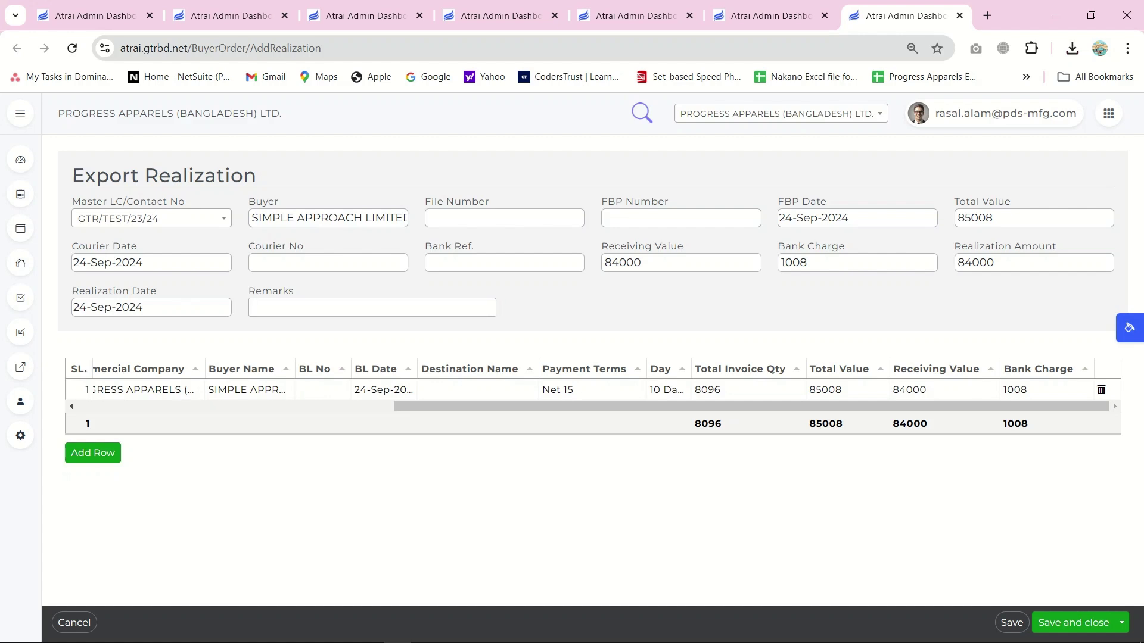
Step: Enter remarks 'REALIZATION ENTRY FROM gtr', file number F/021 and the FBP number
{"action": "type", "text": "REALIZATION ENTRY FROM gtr"}
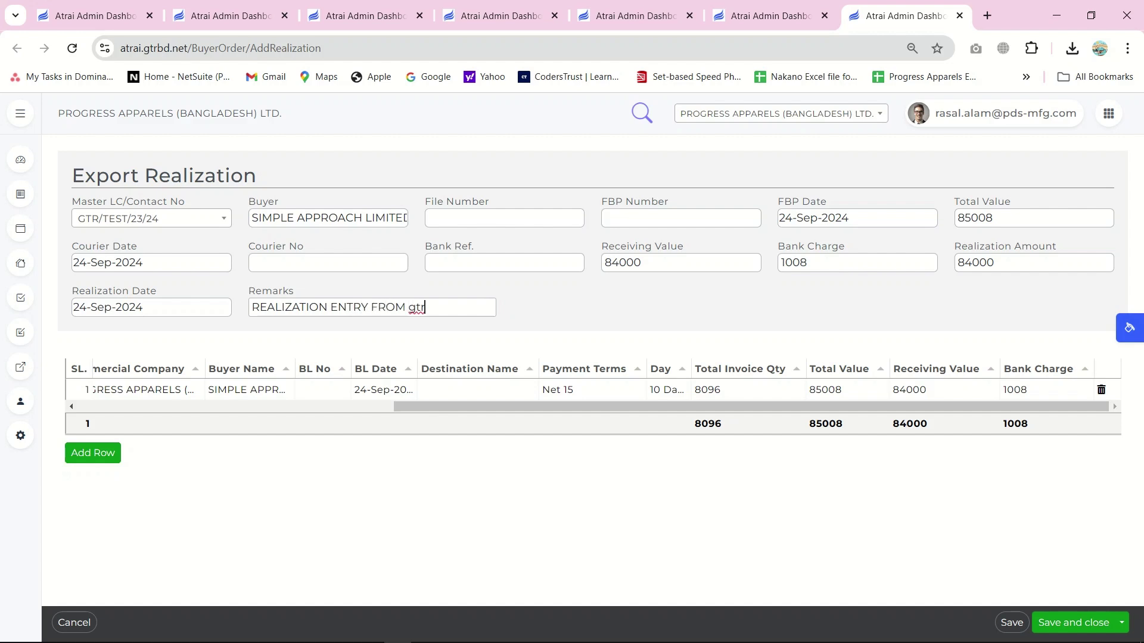
{"action": "left_click", "coordinate": [476, 218]}
{"action": "type", "text": "F/021"}
{"action": "key", "text": "Tab"}
{"action": "type", "text": "33455-554333"}
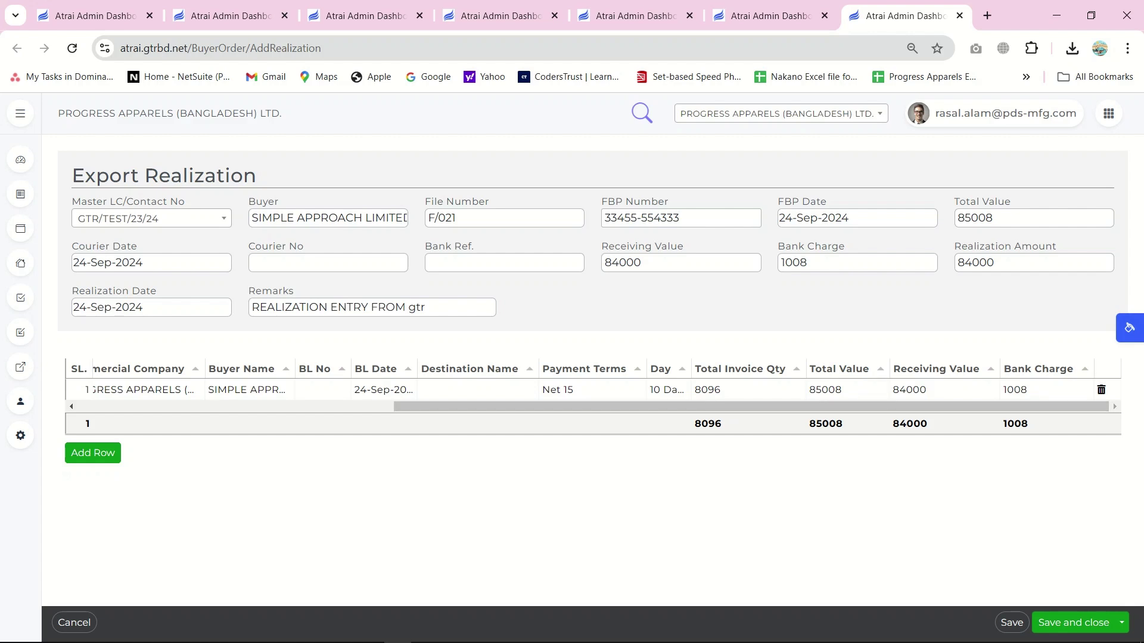
Step: Save realization F/021 and open the Export section's Commercial Report page in a new tab
{"action": "left_click", "coordinate": [1073, 623]}
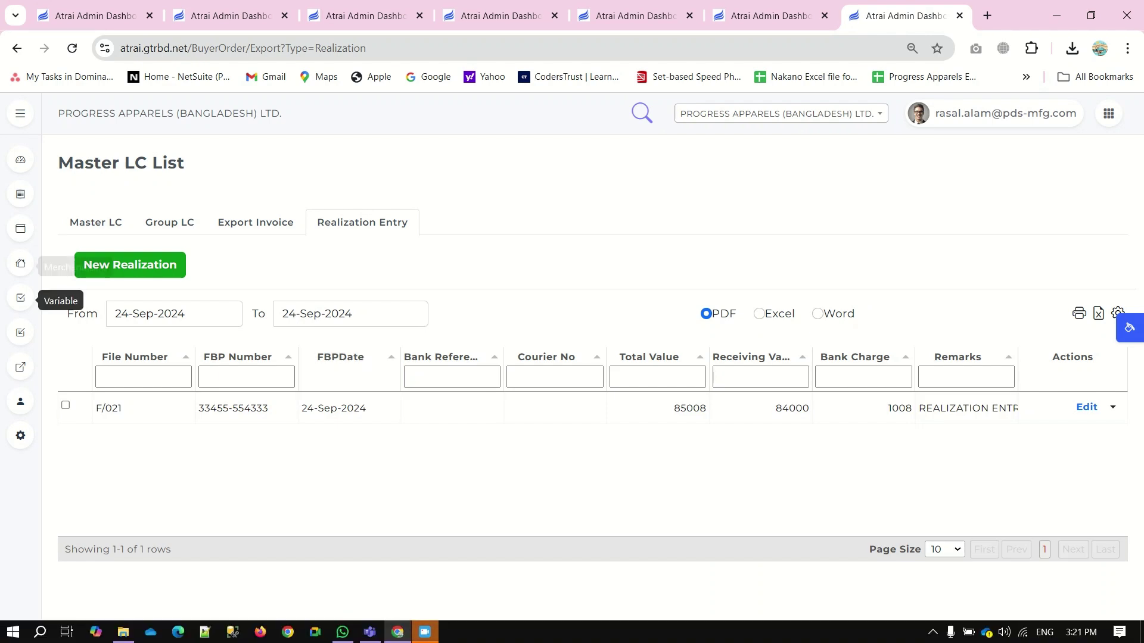
{"action": "left_click", "coordinate": [20, 367]}
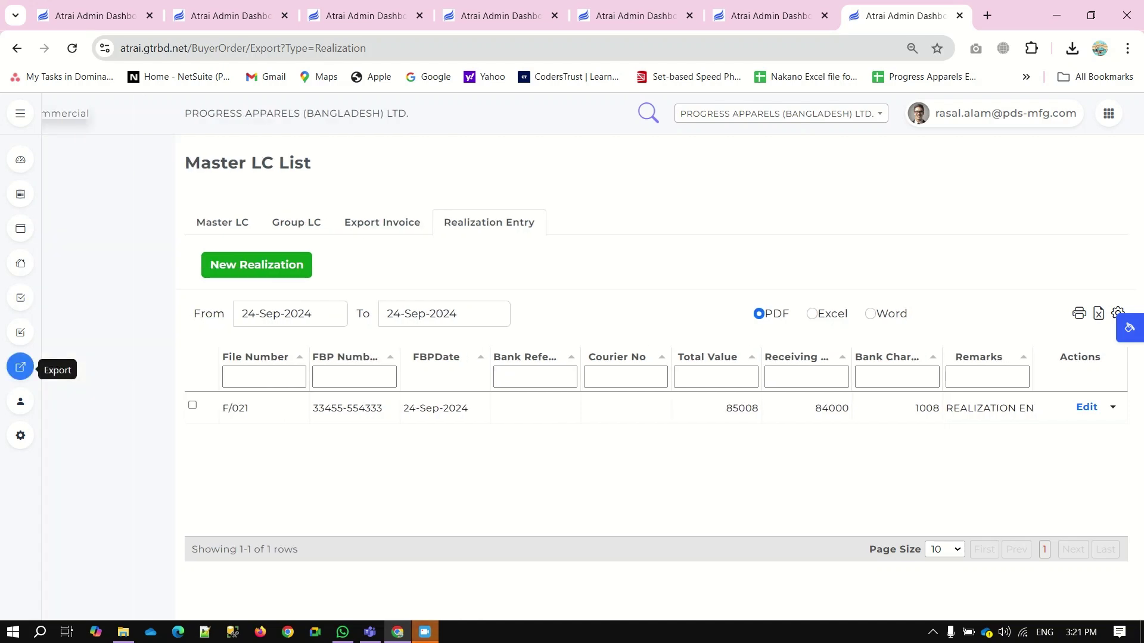
{"action": "right_click", "coordinate": [152, 368]}
{"action": "left_click", "coordinate": [178, 383]}
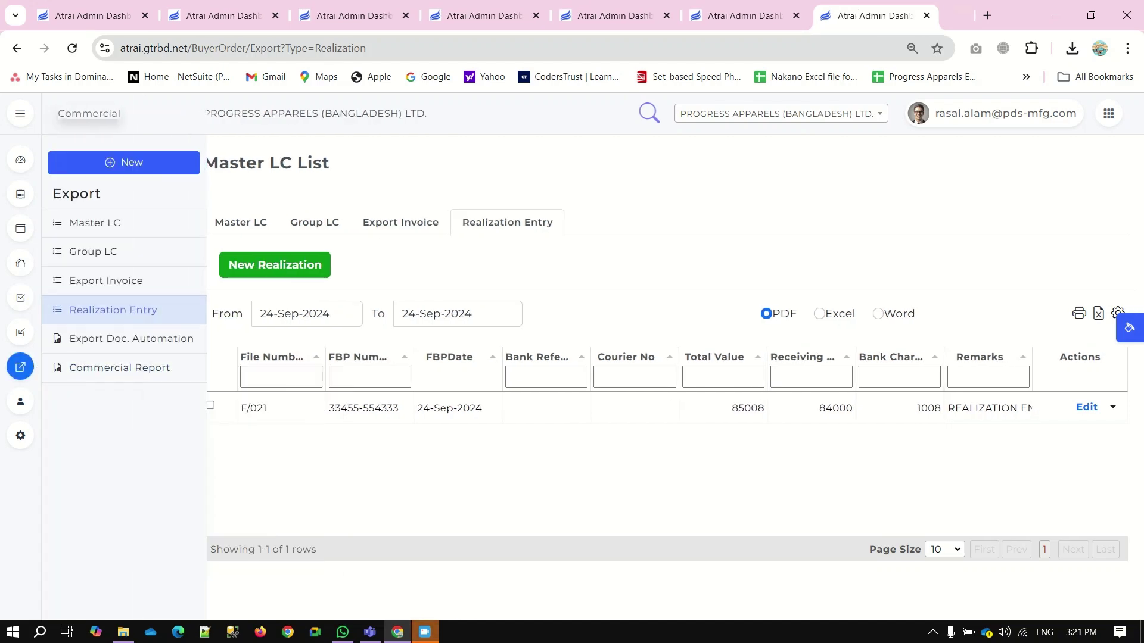
{"action": "left_click", "coordinate": [905, 15]}
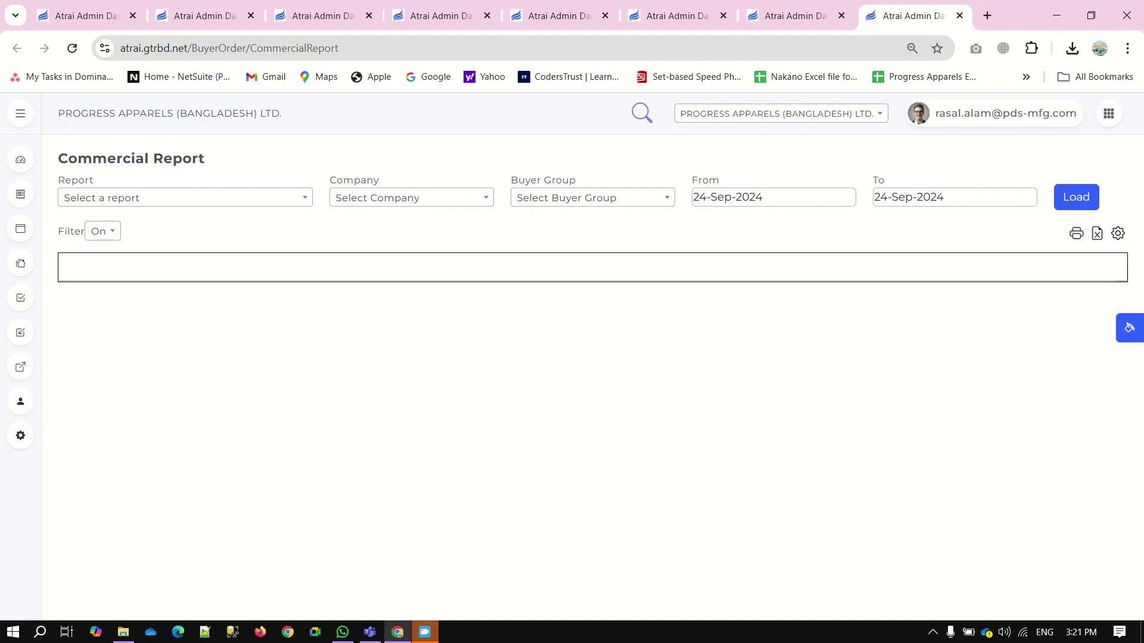
Step: Choose Shipment Status Report via a 'SHIP' search and load its buyer-group shipment figures
{"action": "left_click", "coordinate": [184, 198]}
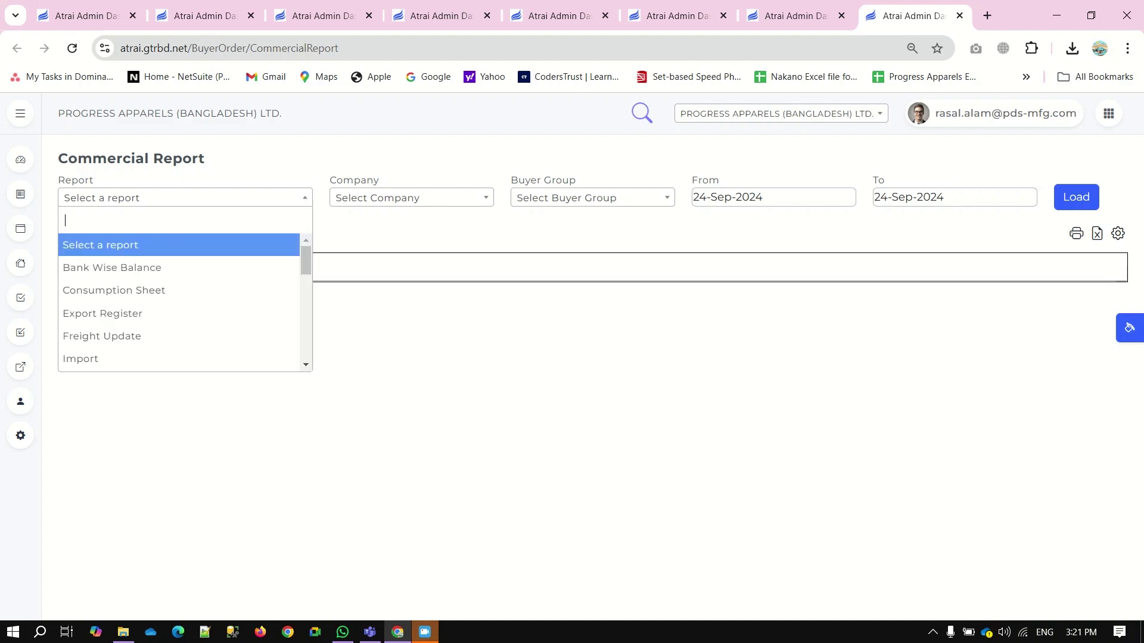
{"action": "type", "text": "SHIP"}
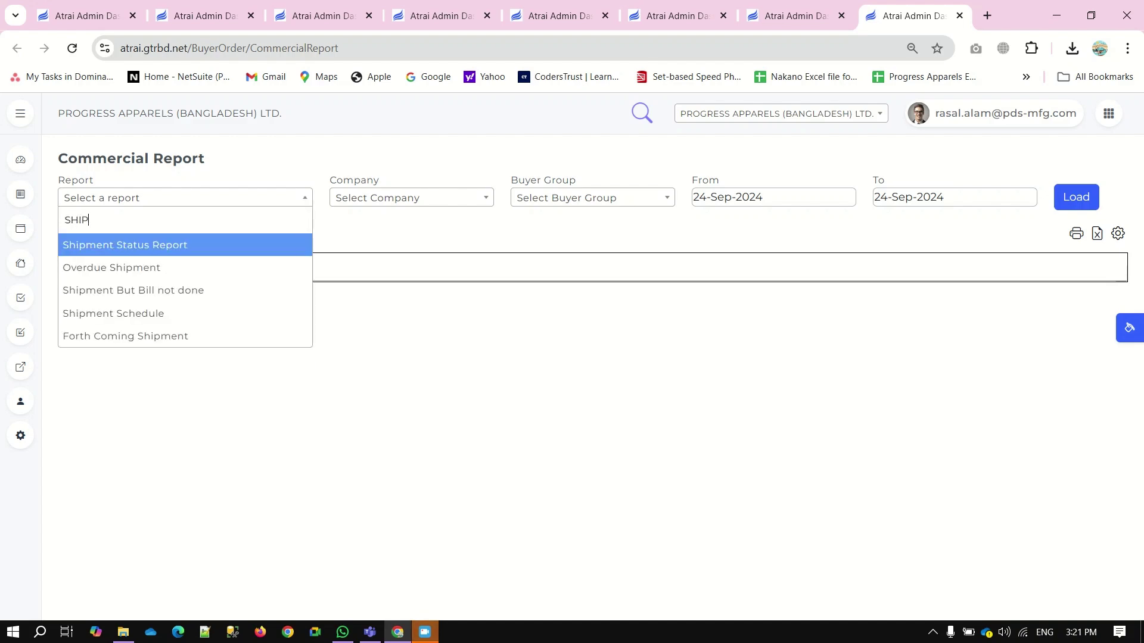
{"action": "key", "text": "Return"}
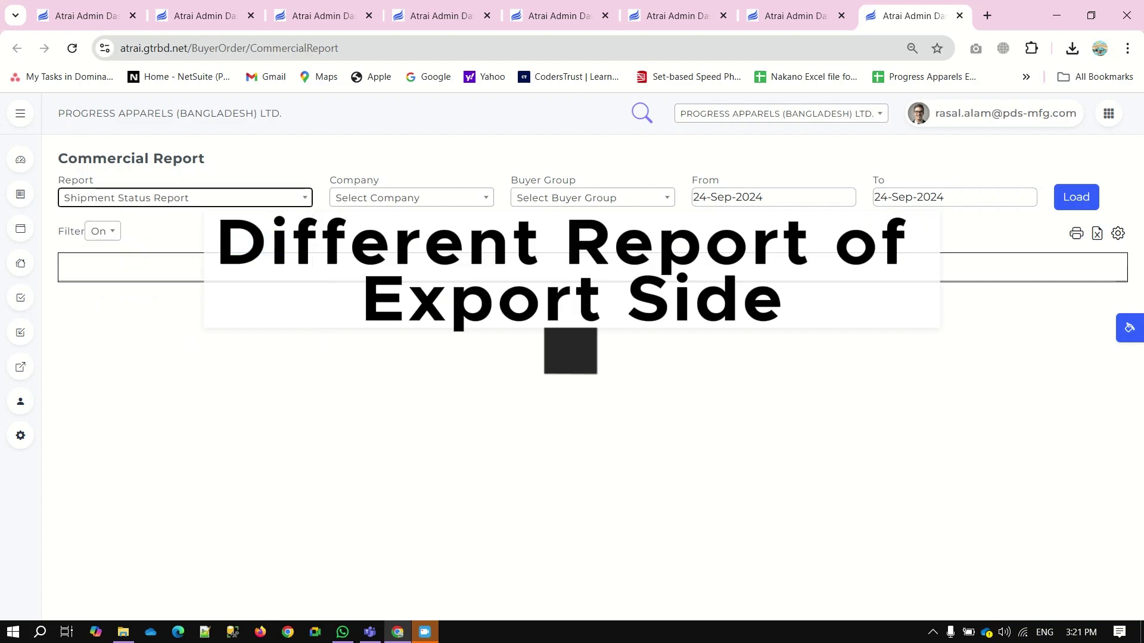
{"action": "left_click", "coordinate": [1077, 197]}
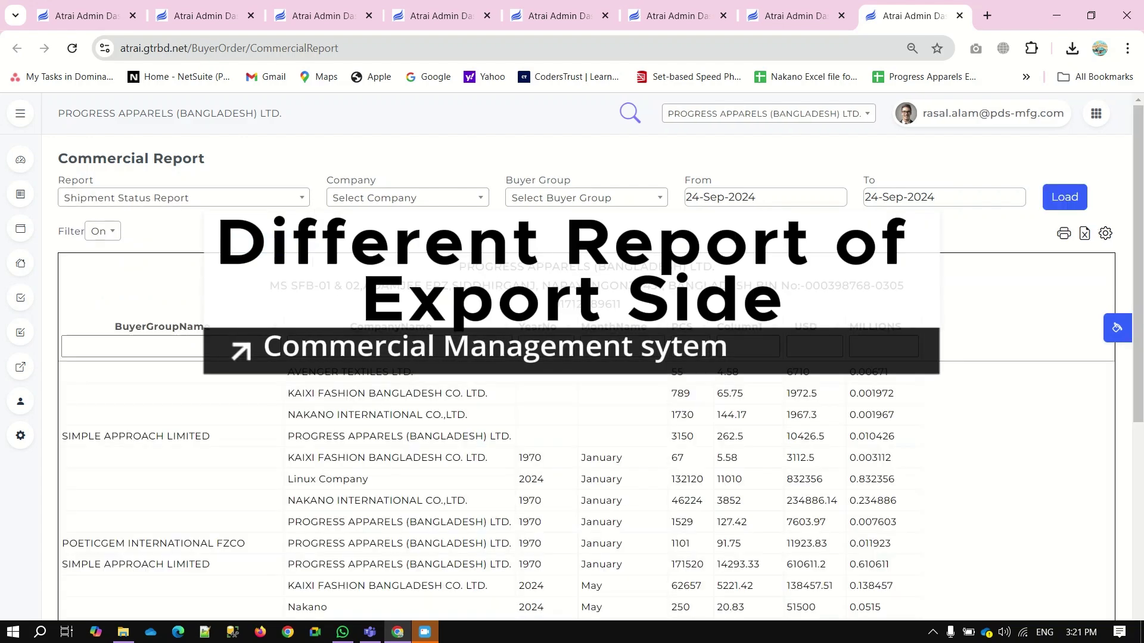
{"action": "scroll", "coordinate": [748, 286], "scroll_direction": "down", "scroll_amount": 2}
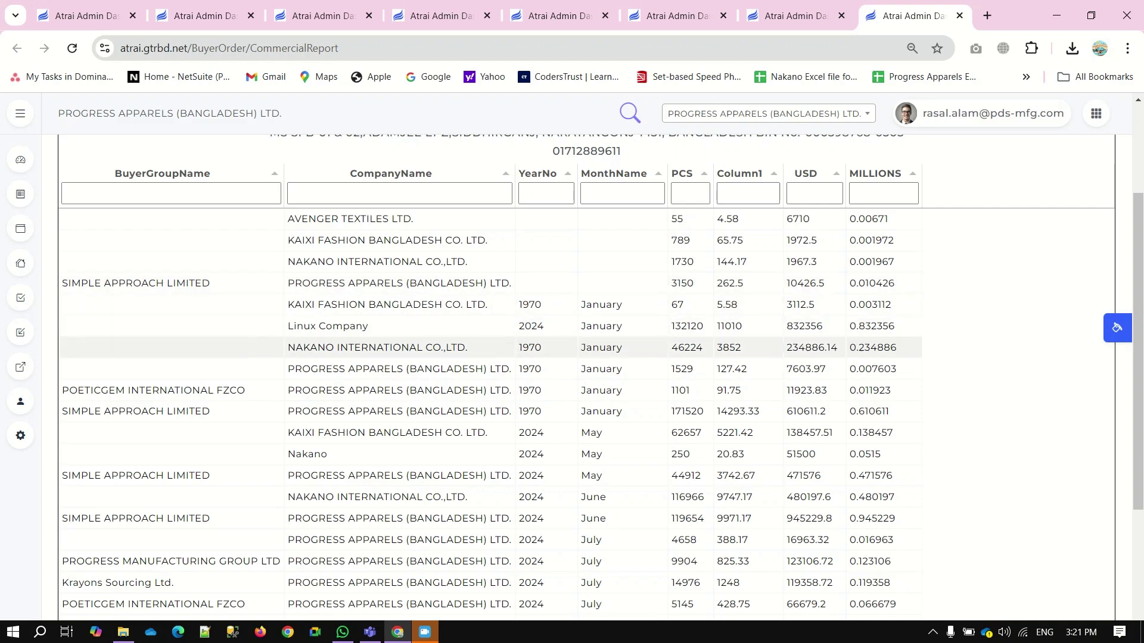
{"action": "scroll", "coordinate": [586, 347], "scroll_direction": "down", "scroll_amount": 2}
{"action": "scroll", "coordinate": [587, 347], "scroll_direction": "up", "scroll_amount": 4}
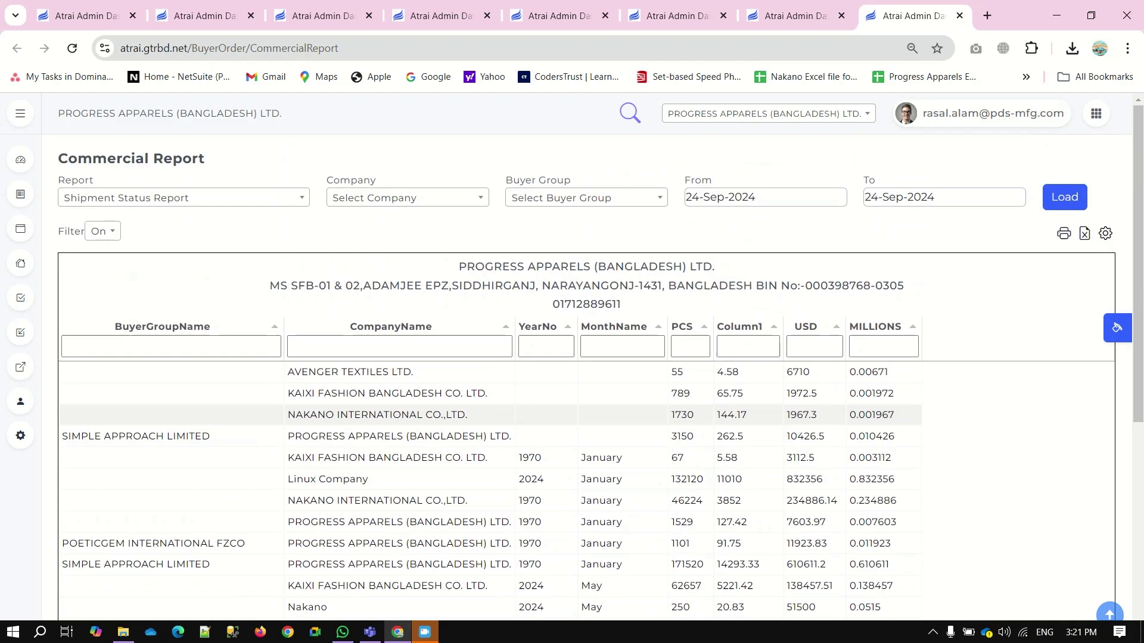
Step: Filter the Shipment Status Report's buyer group by 'SIMP' instead of company name
{"action": "left_click", "coordinate": [399, 347]}
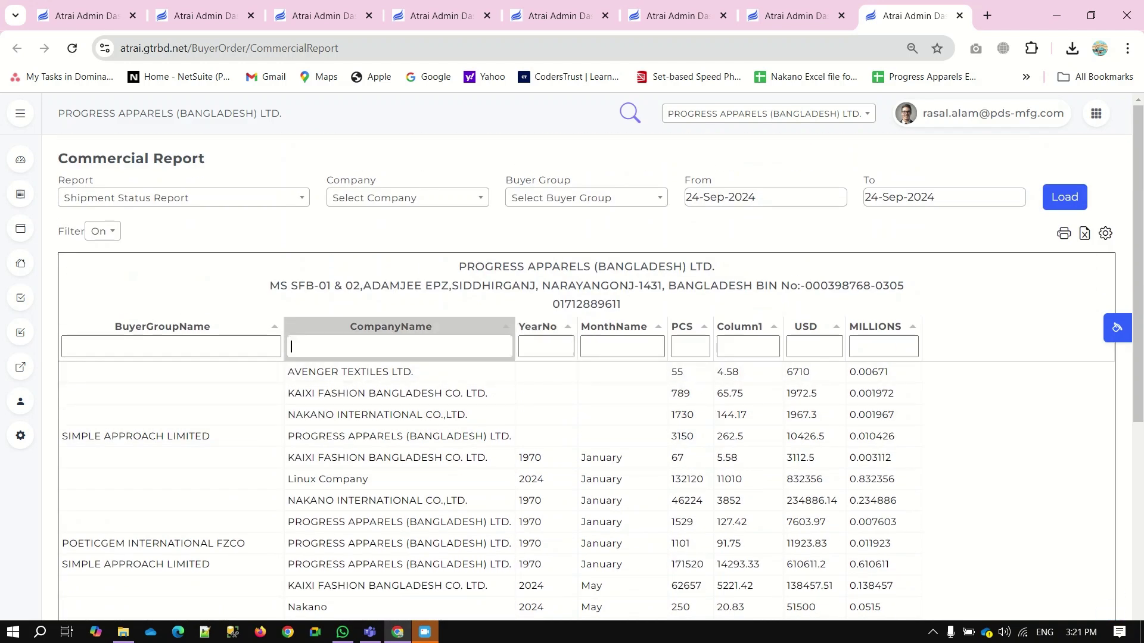
{"action": "type", "text": "SIMP"}
{"action": "key", "text": "BackSpace"}
{"action": "key", "text": "BackSpace"}
{"action": "key", "text": "BackSpace"}
{"action": "key", "text": "BackSpace"}
{"action": "key", "text": "shift+Tab"}
{"action": "type", "text": "SIMP"}
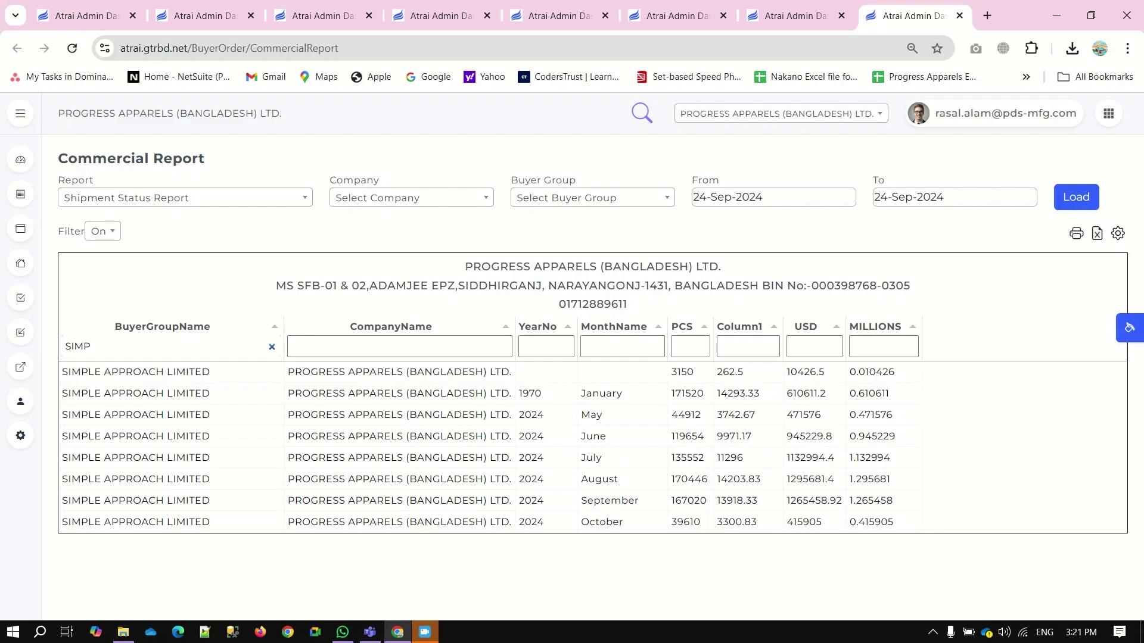
Step: Export the filtered report to data (1).xlsx and review it in WPS Spreadsheets
{"action": "left_click", "coordinate": [1096, 233]}
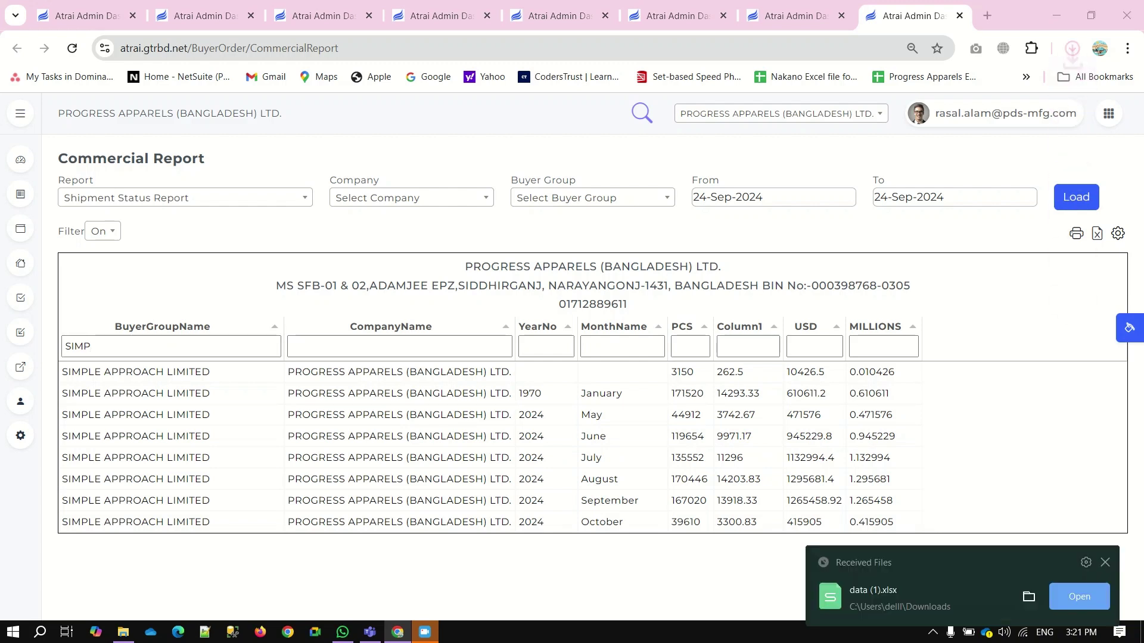
{"action": "left_click", "coordinate": [912, 85]}
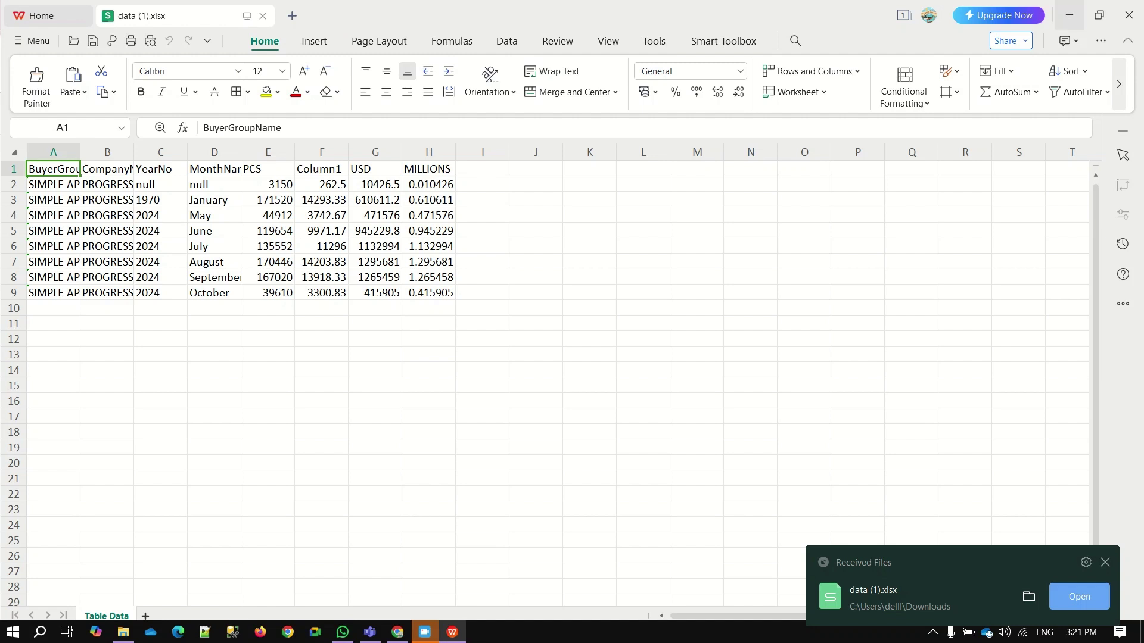
{"action": "left_click", "coordinate": [1069, 15]}
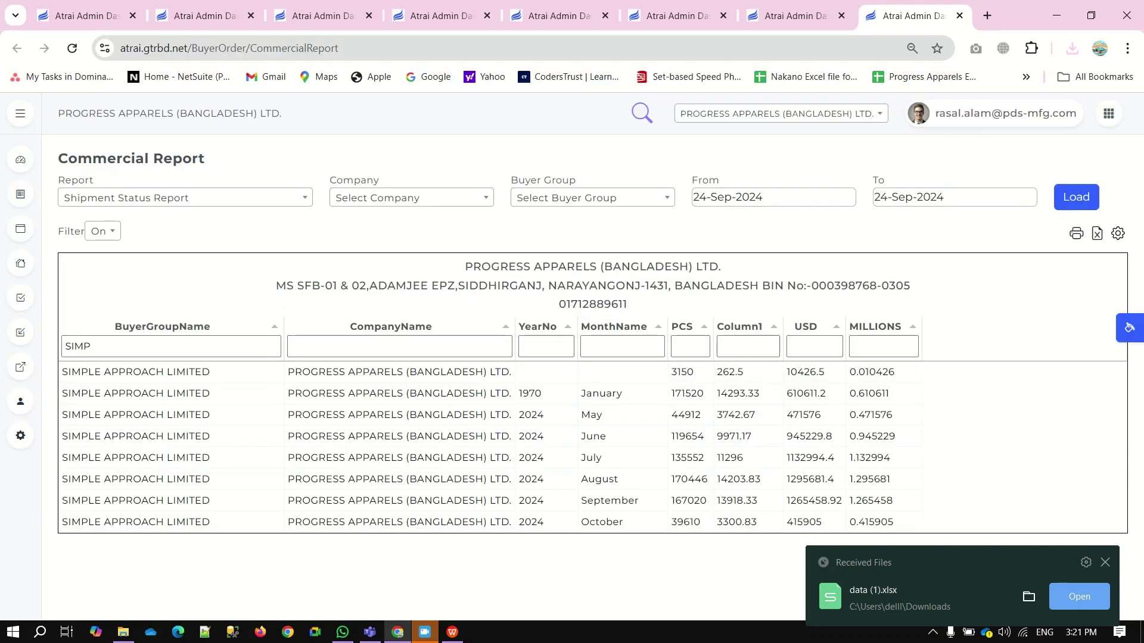
Step: Switch the report type to Overdue Shipment and load it
{"action": "left_click", "coordinate": [185, 198]}
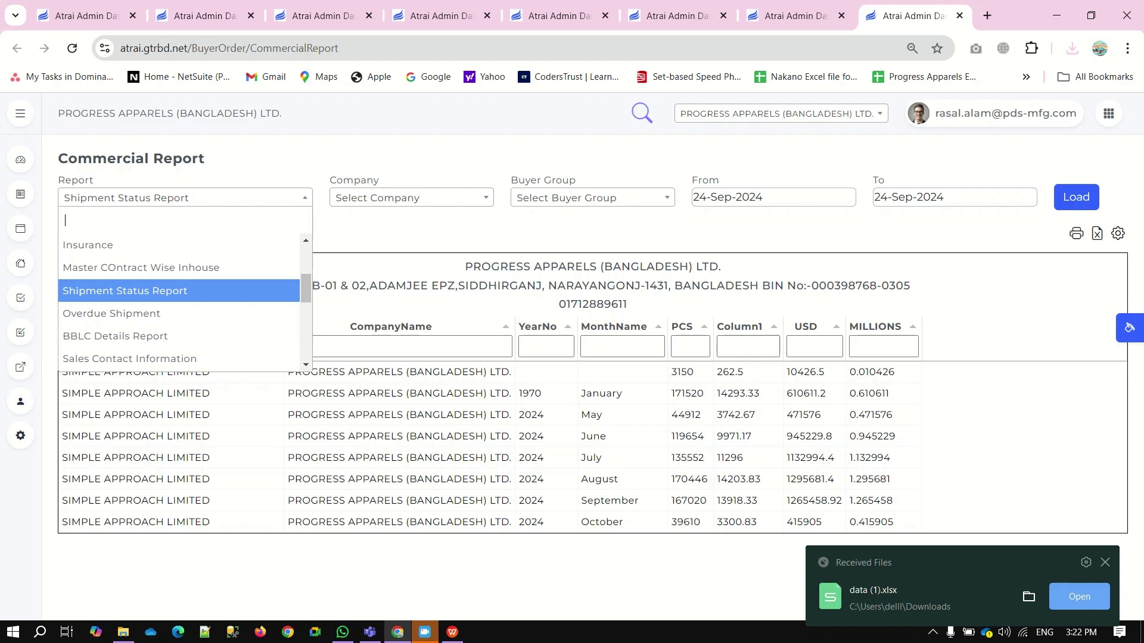
{"action": "type", "text": "SHIPM"}
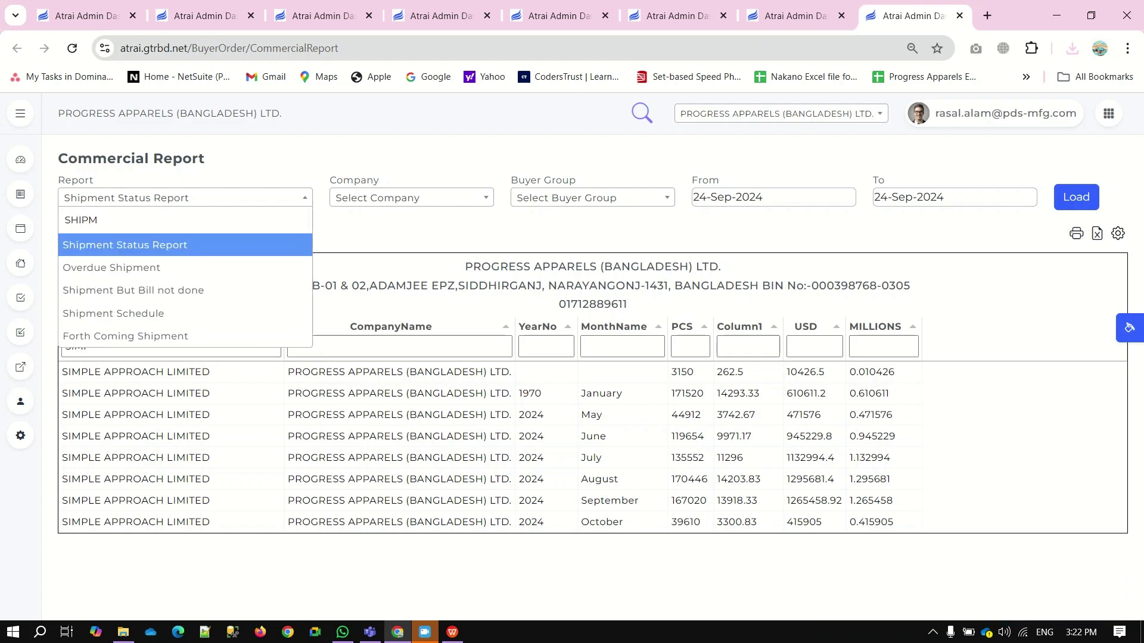
{"action": "key", "text": "Down"}
{"action": "key", "text": "Return"}
{"action": "left_click", "coordinate": [1075, 197]}
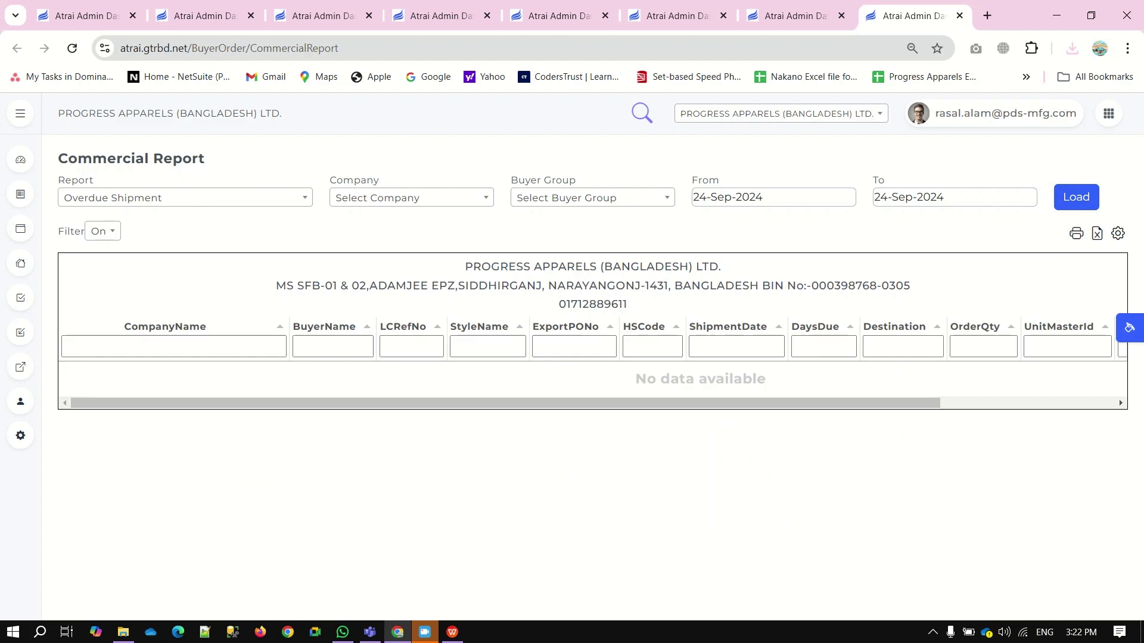
Step: Filter from 01-May-2024 for PROGRESS APPARELS (BANGLADESH) LTD. and buyer group SIMPLE APPROACH LIMITED
{"action": "left_click", "coordinate": [773, 197]}
{"action": "left_click", "coordinate": [705, 221]}
{"action": "left_click", "coordinate": [705, 220]}
{"action": "left_click", "coordinate": [705, 220]}
{"action": "left_click", "coordinate": [704, 220]}
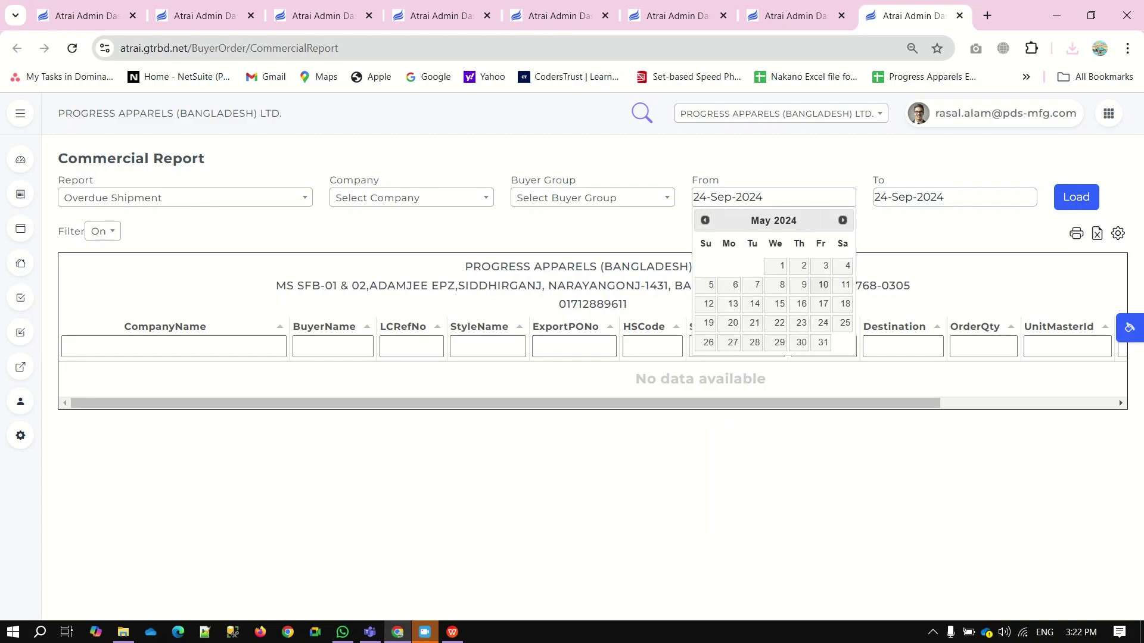
{"action": "left_click", "coordinate": [776, 265]}
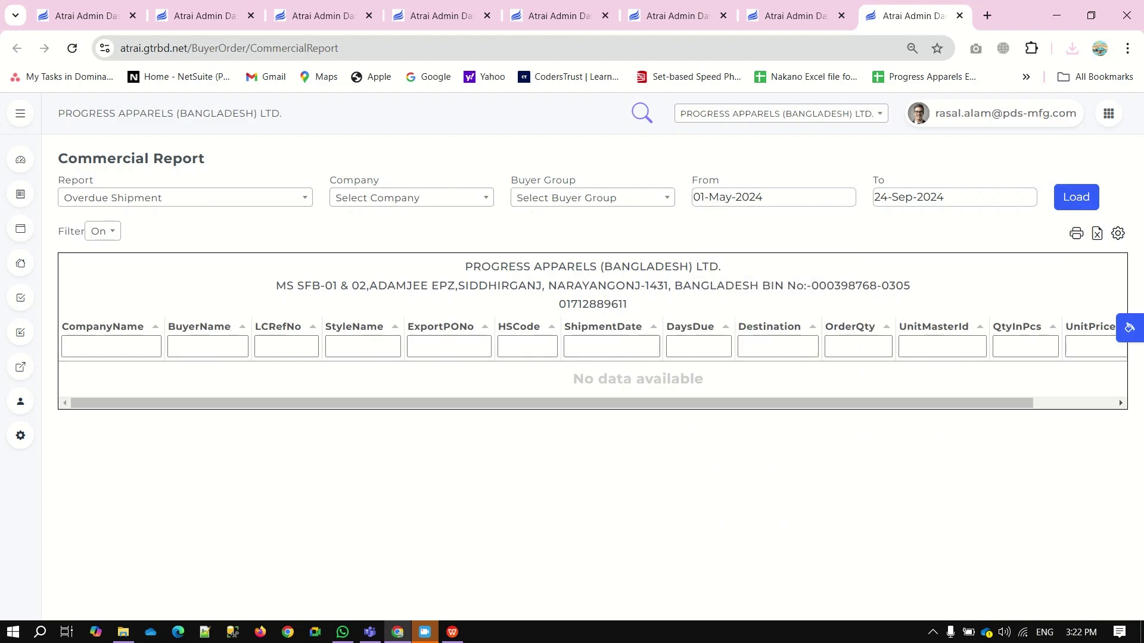
{"action": "left_click", "coordinate": [411, 197]}
{"action": "left_click", "coordinate": [381, 271]}
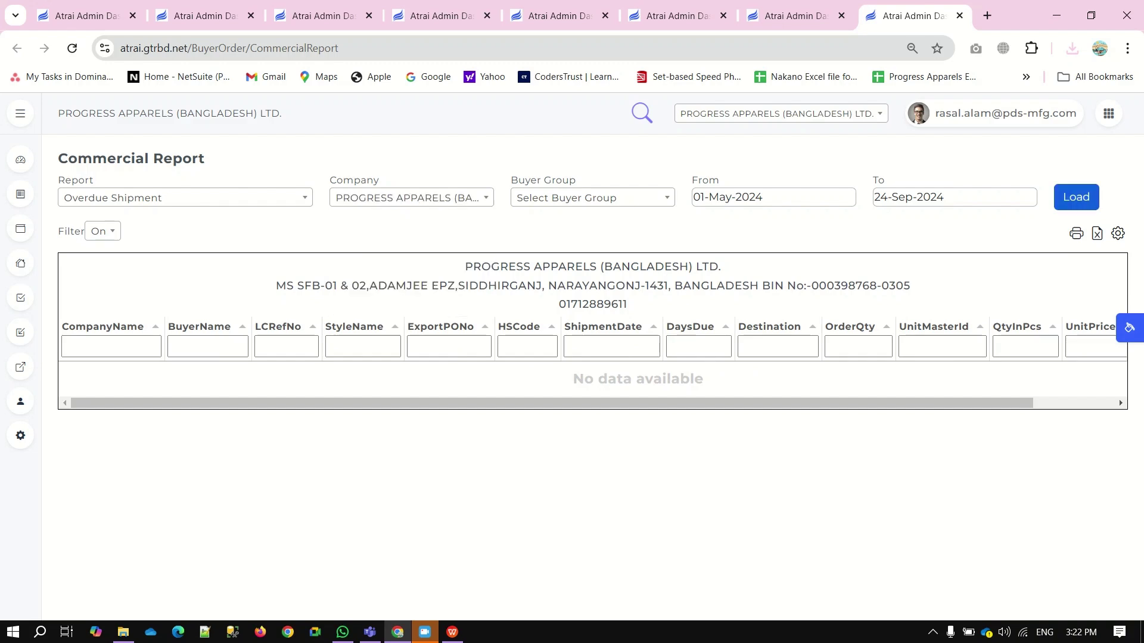
{"action": "left_click", "coordinate": [592, 198]}
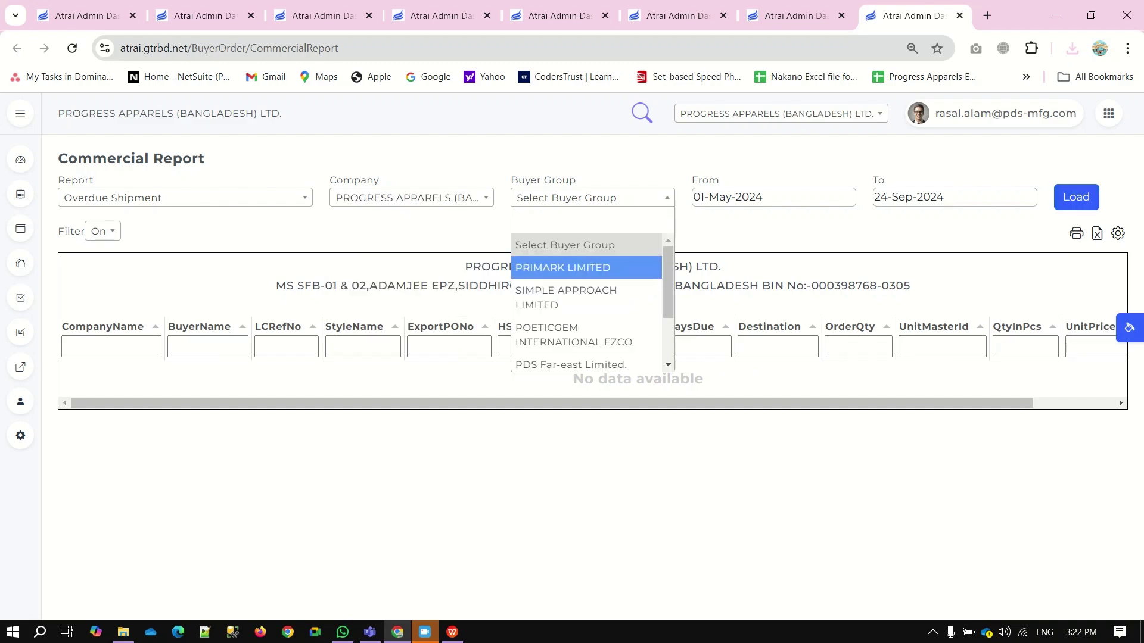
{"action": "type", "text": "si"}
{"action": "key", "text": "Return"}
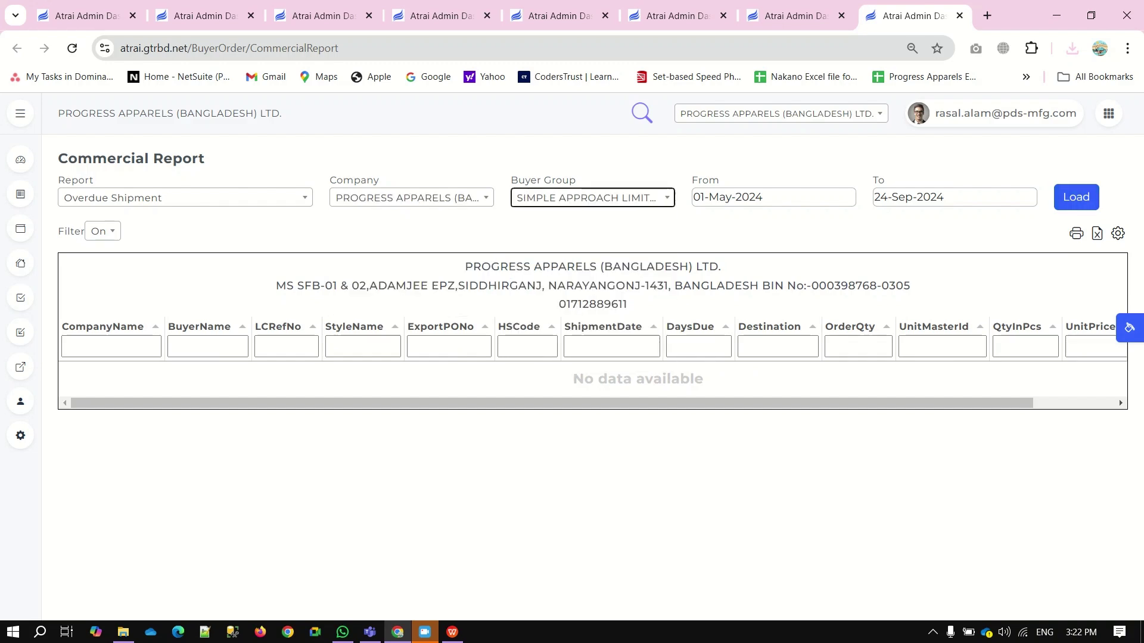
{"action": "left_click", "coordinate": [1075, 197]}
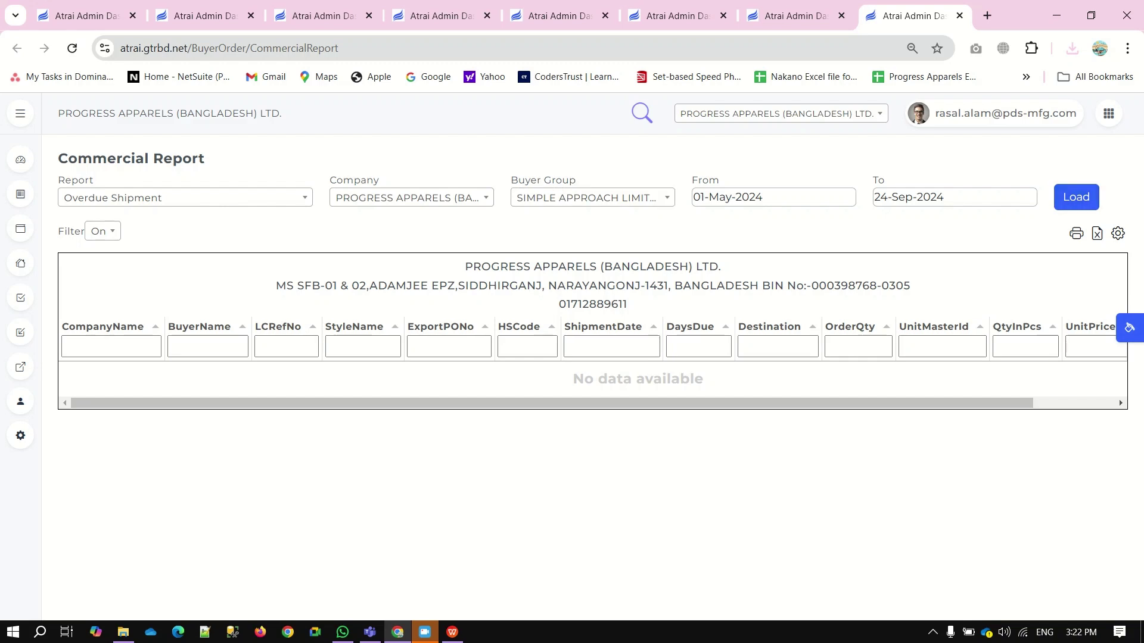
{"action": "left_click", "coordinate": [185, 198]}
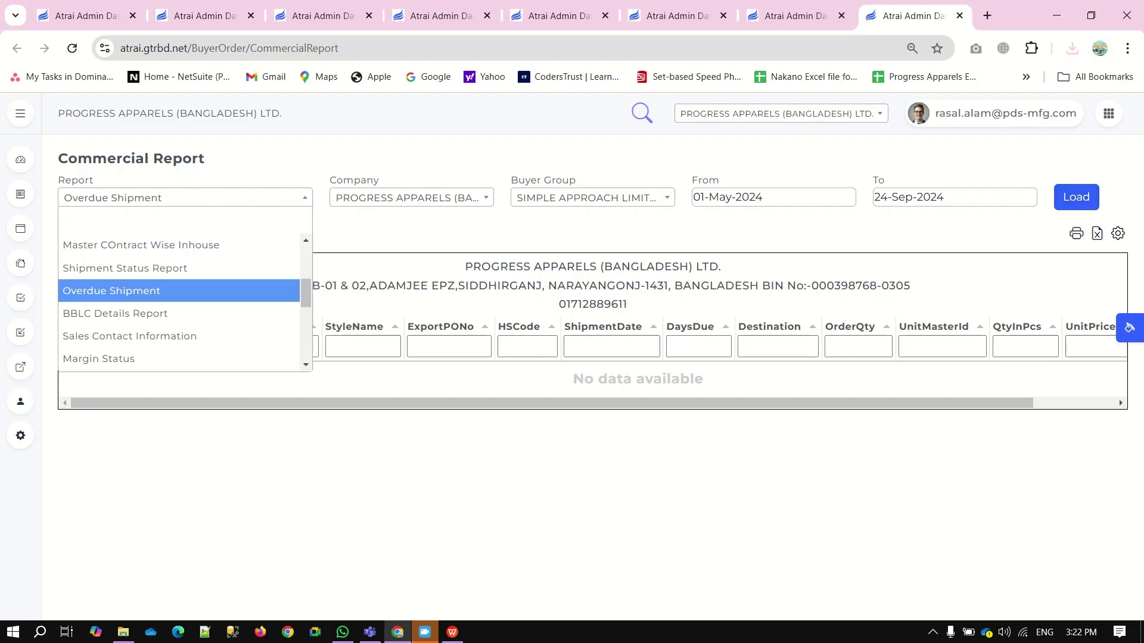
Step: Select and load the Export Register report
{"action": "left_click", "coordinate": [185, 198]}
{"action": "left_click", "coordinate": [184, 197]}
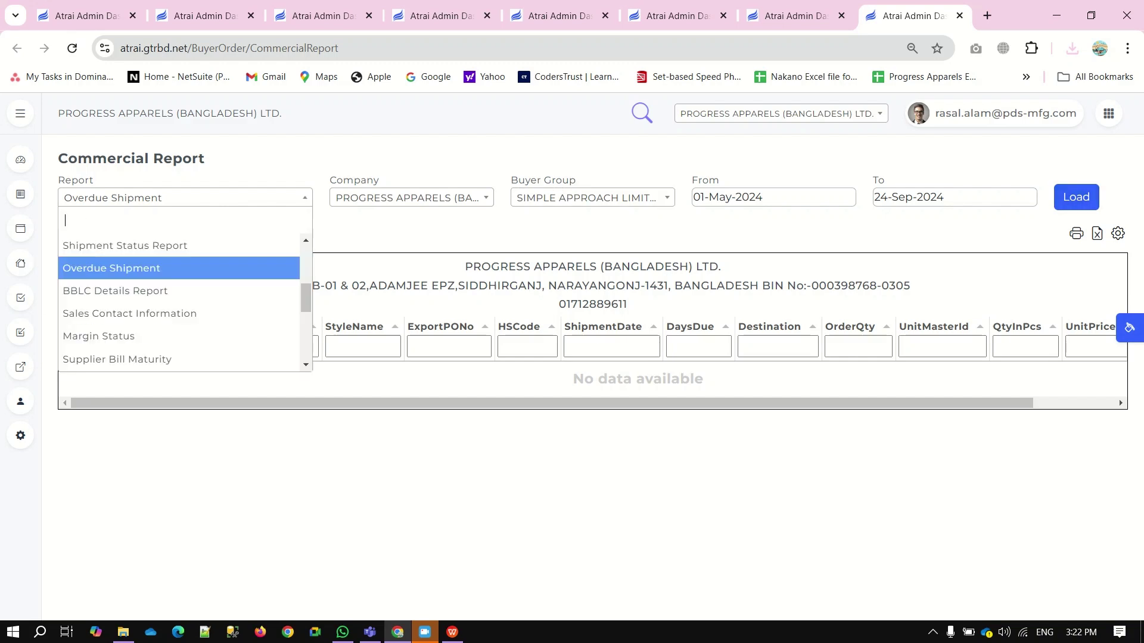
{"action": "scroll", "coordinate": [179, 304], "scroll_direction": "down", "scroll_amount": 5}
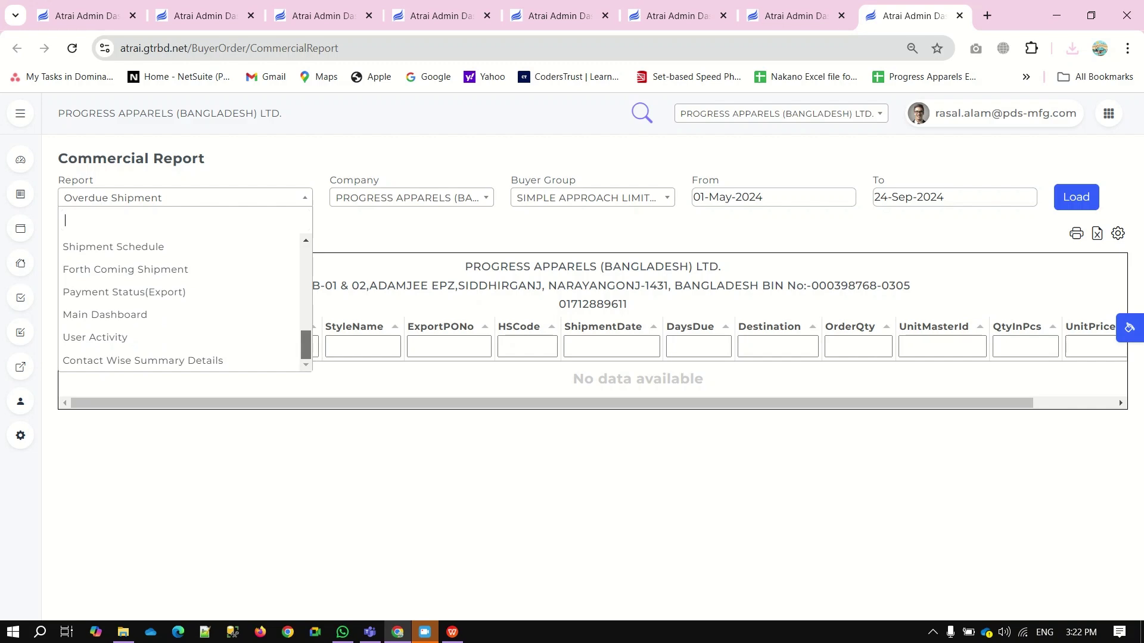
{"action": "scroll", "coordinate": [179, 304], "scroll_direction": "up", "scroll_amount": 8}
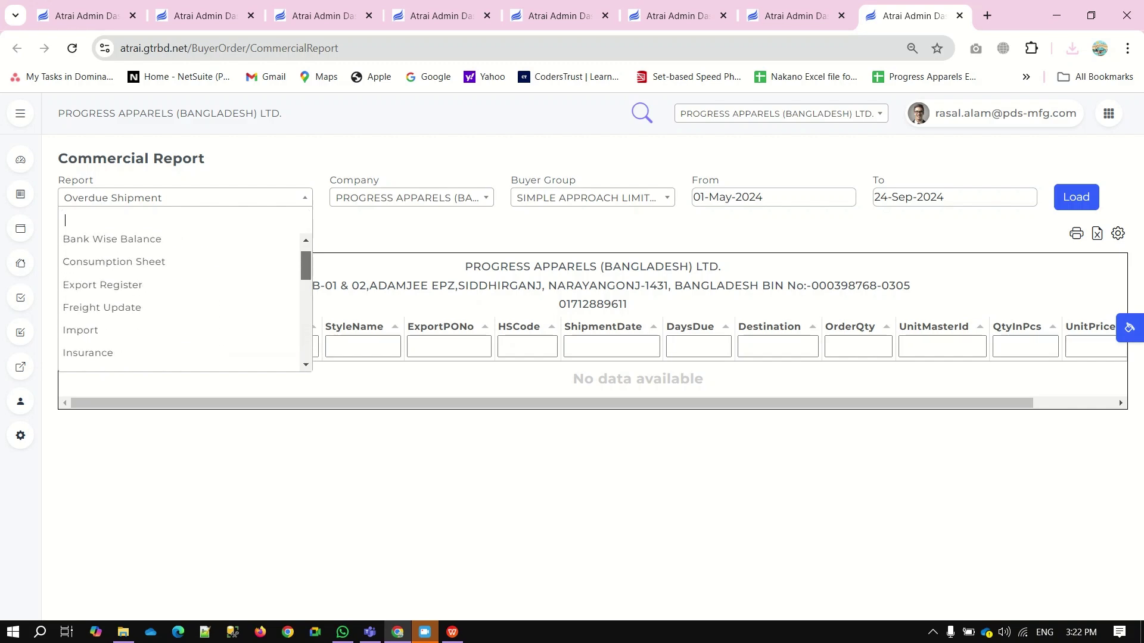
{"action": "scroll", "coordinate": [178, 304], "scroll_direction": "up", "scroll_amount": 1}
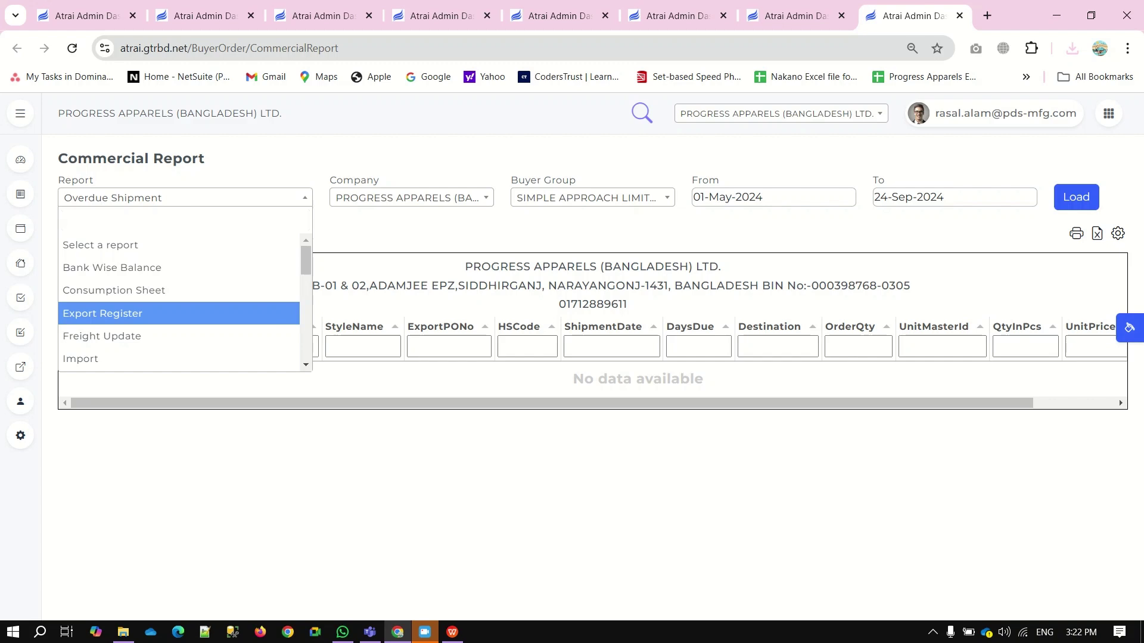
{"action": "left_click", "coordinate": [179, 314]}
{"action": "left_click", "coordinate": [1075, 197]}
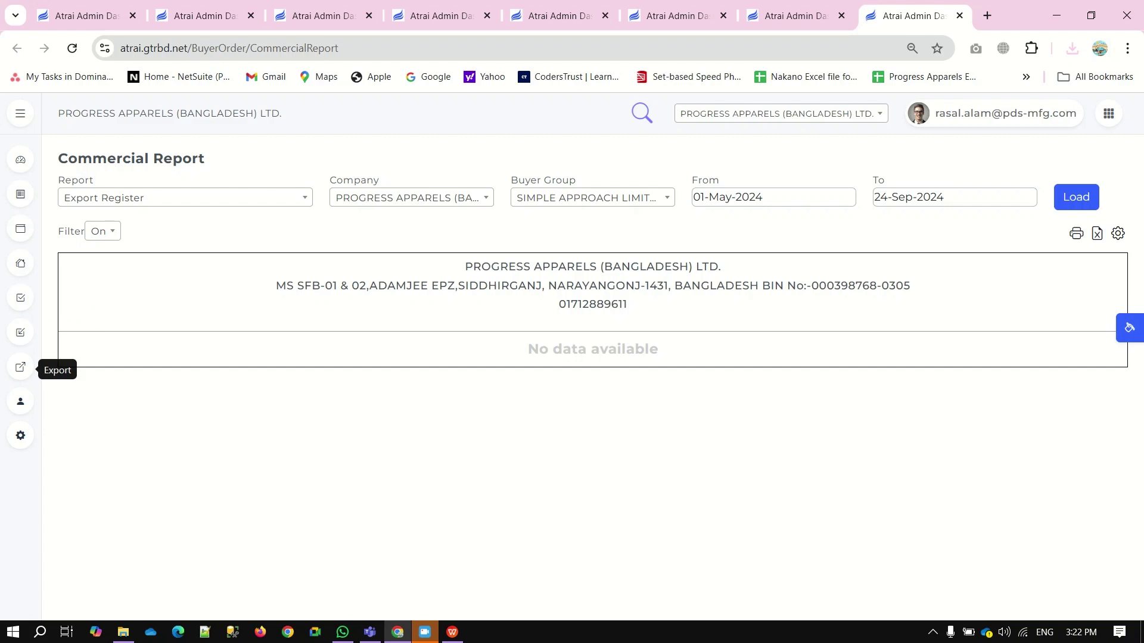
Step: Open Export Doc. Automation in a new tab to view the 38 export document types
{"action": "left_click", "coordinate": [20, 367]}
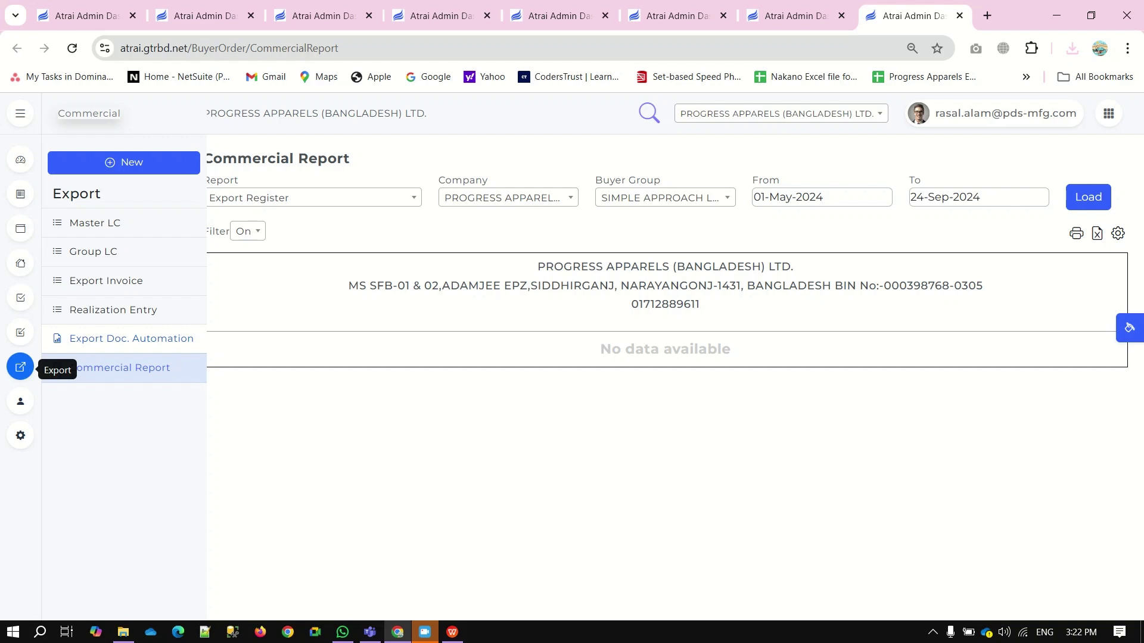
{"action": "left_click", "coordinate": [131, 339], "text": "ctrl"}
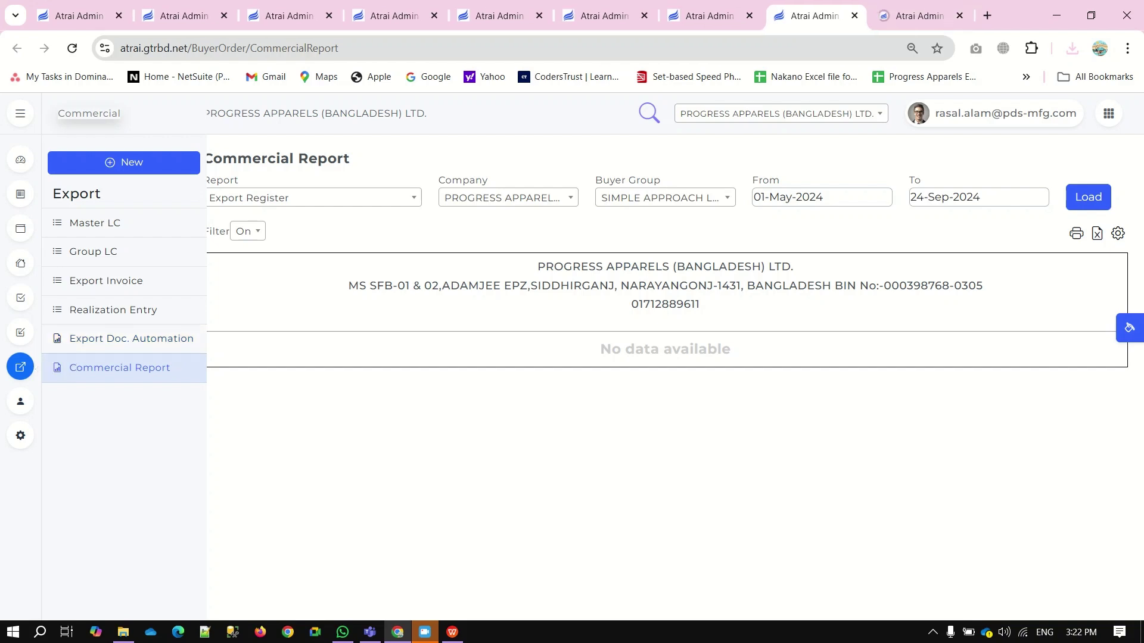
{"action": "left_click", "coordinate": [921, 16]}
{"action": "scroll", "coordinate": [586, 363], "scroll_direction": "down", "scroll_amount": 3}
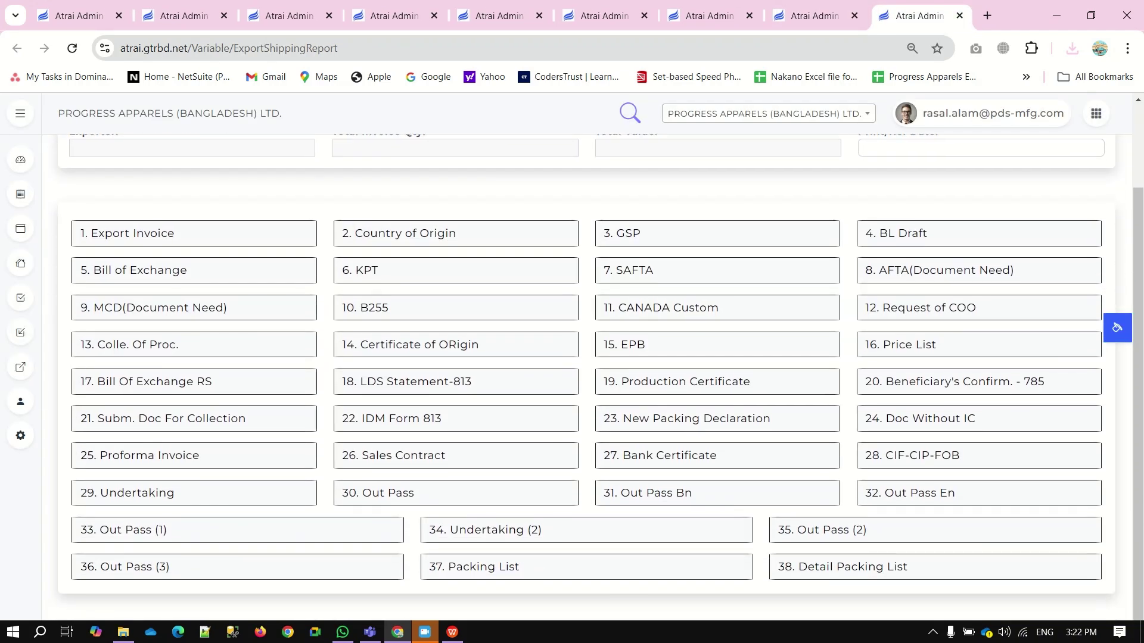
{"action": "scroll", "coordinate": [586, 376], "scroll_direction": "up", "scroll_amount": 2}
Step: Print 1. Export Invoice for GTR/TEST/23/24's invoice GTR/TST/INV/23/24001, dated 24-Sep-2024
{"action": "left_click", "coordinate": [454, 209]}
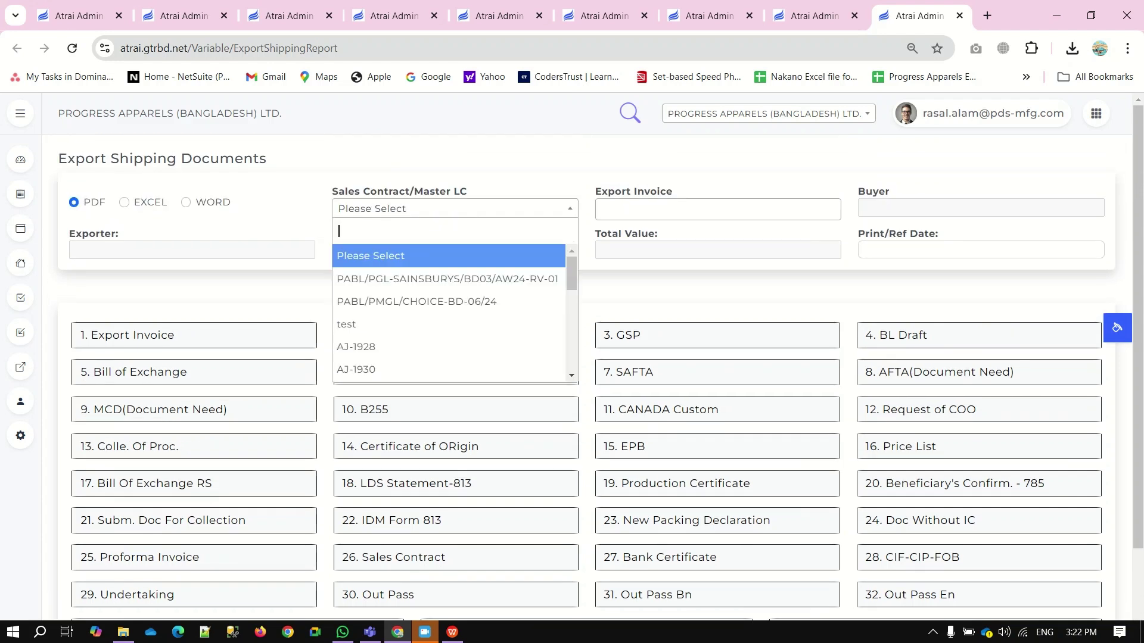
{"action": "type", "text": "GTR"}
{"action": "key", "text": "Return"}
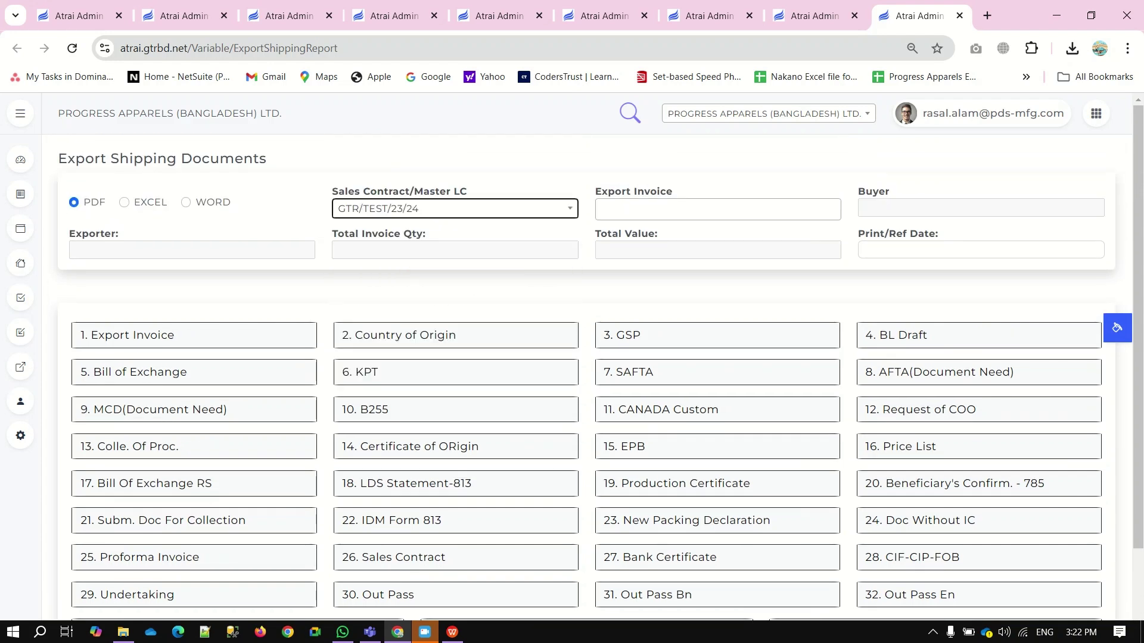
{"action": "left_click", "coordinate": [718, 209]}
{"action": "key", "text": "Return"}
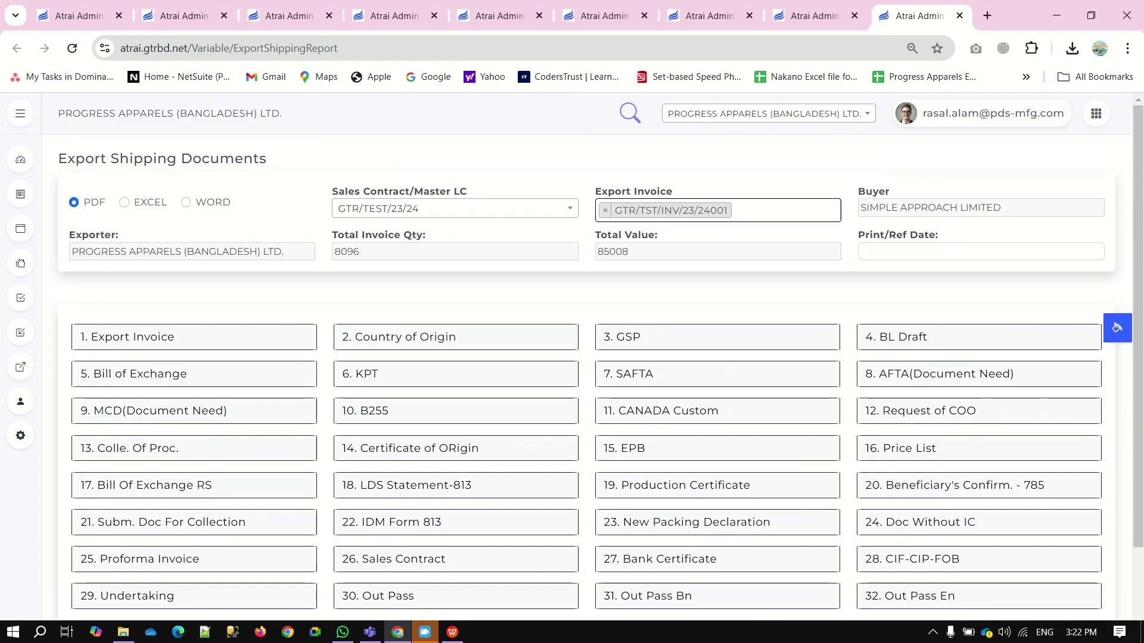
{"action": "left_click", "coordinate": [980, 251]}
{"action": "left_click", "coordinate": [921, 376]}
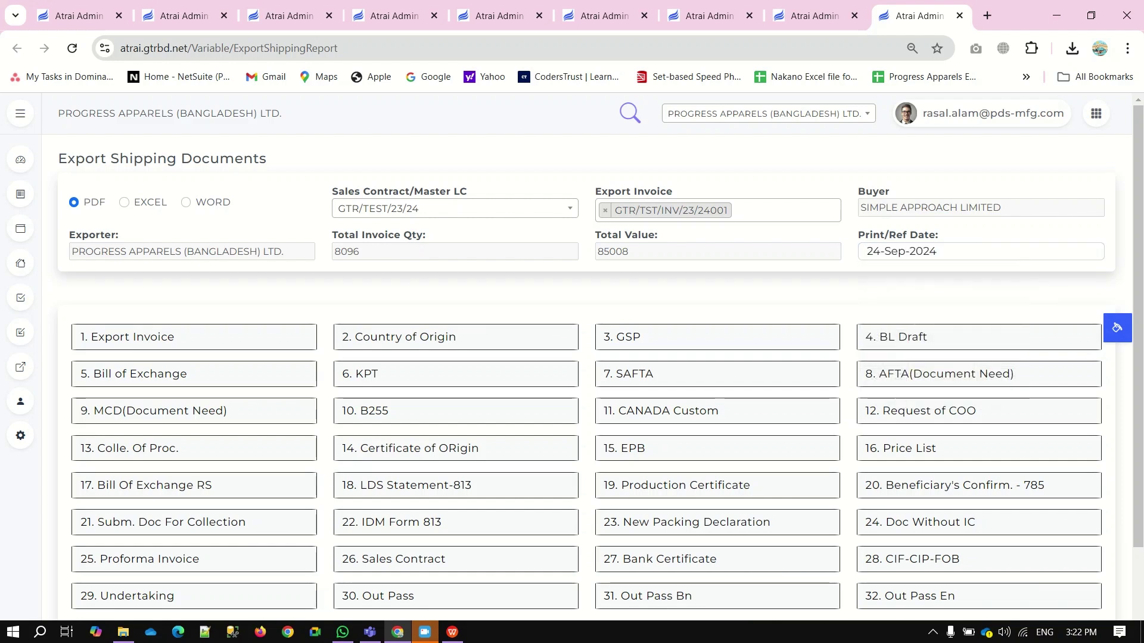
{"action": "left_click", "coordinate": [194, 337]}
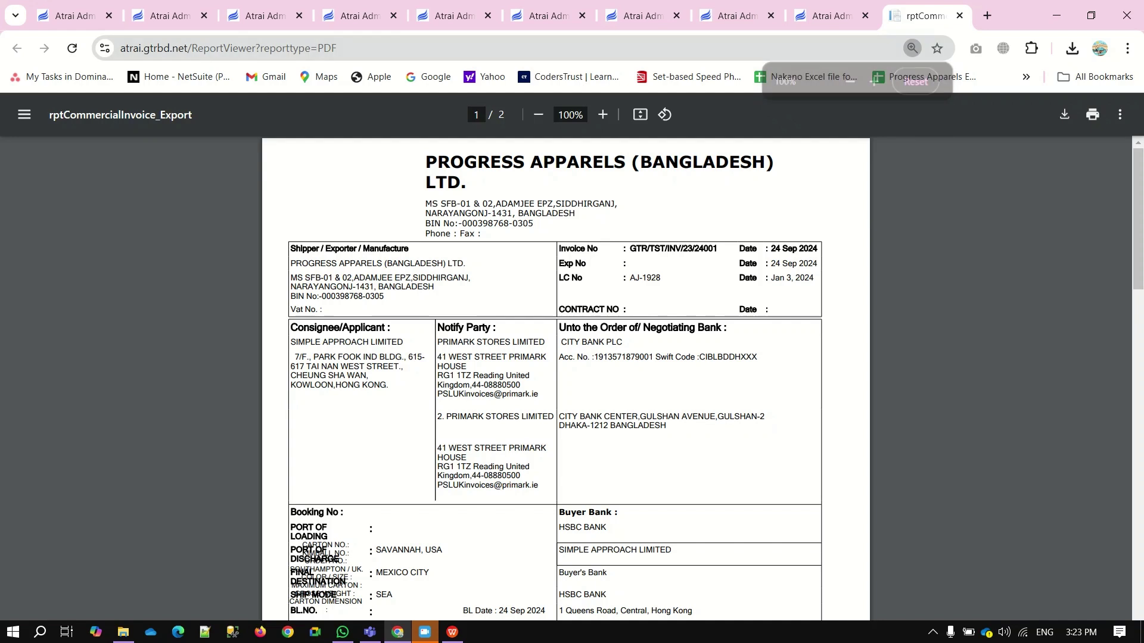
Step: Close the commercial invoice, then generate and review the Country of Origin PDF for GTR/TST/INV/23/24001
{"action": "left_click", "coordinate": [960, 16]}
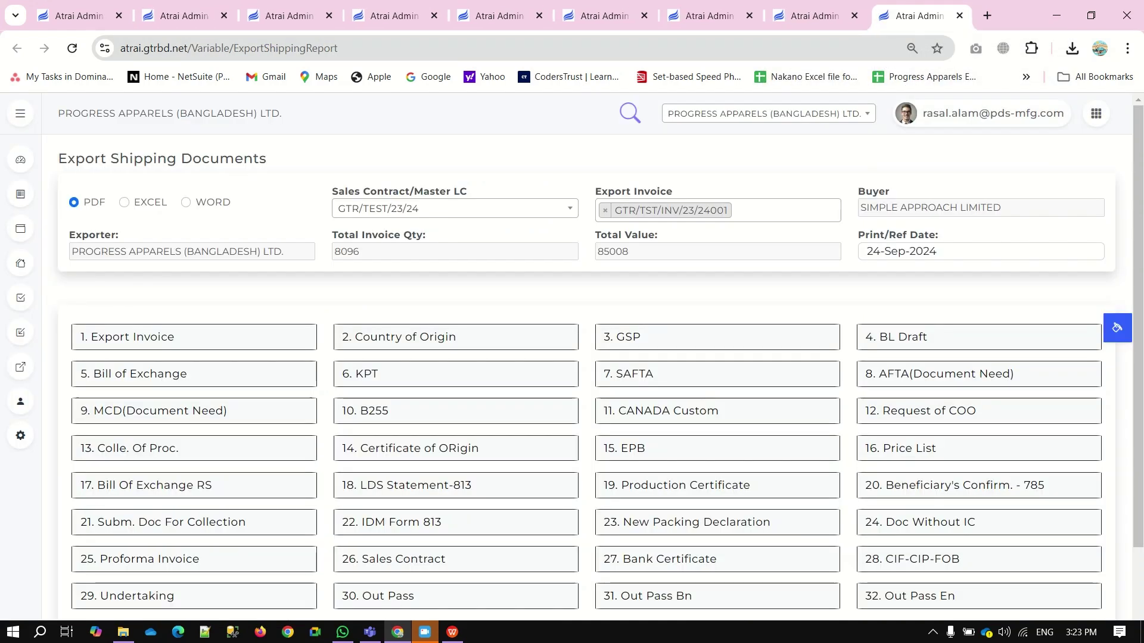
{"action": "left_click", "coordinate": [456, 337]}
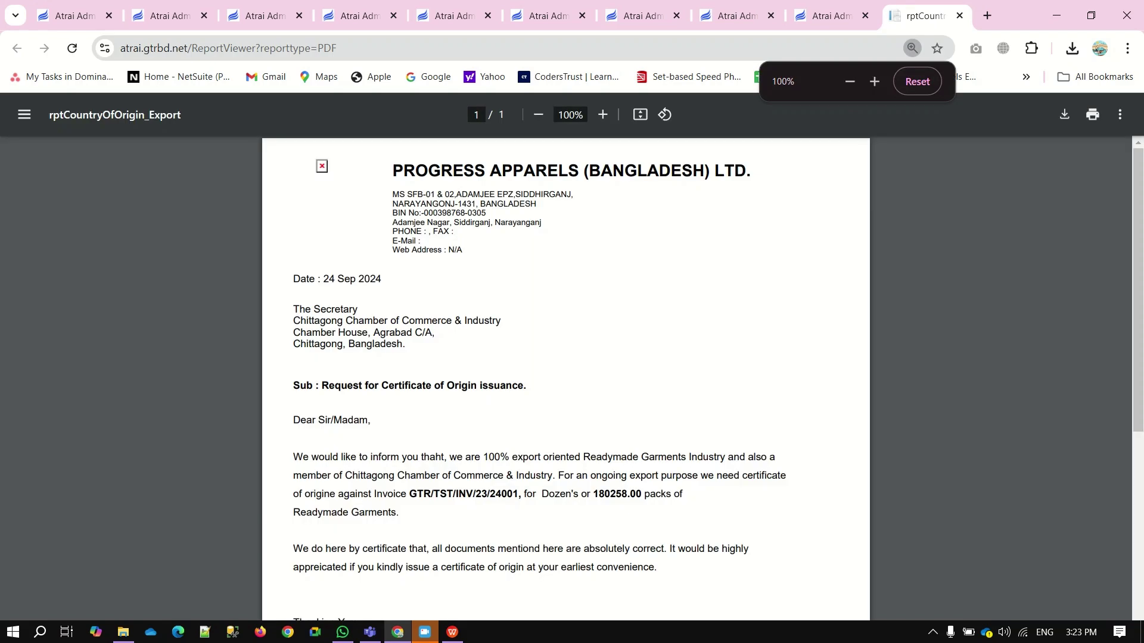
{"action": "scroll", "coordinate": [566, 358], "scroll_direction": "down", "scroll_amount": 5}
{"action": "scroll", "coordinate": [566, 357], "scroll_direction": "up", "scroll_amount": 5}
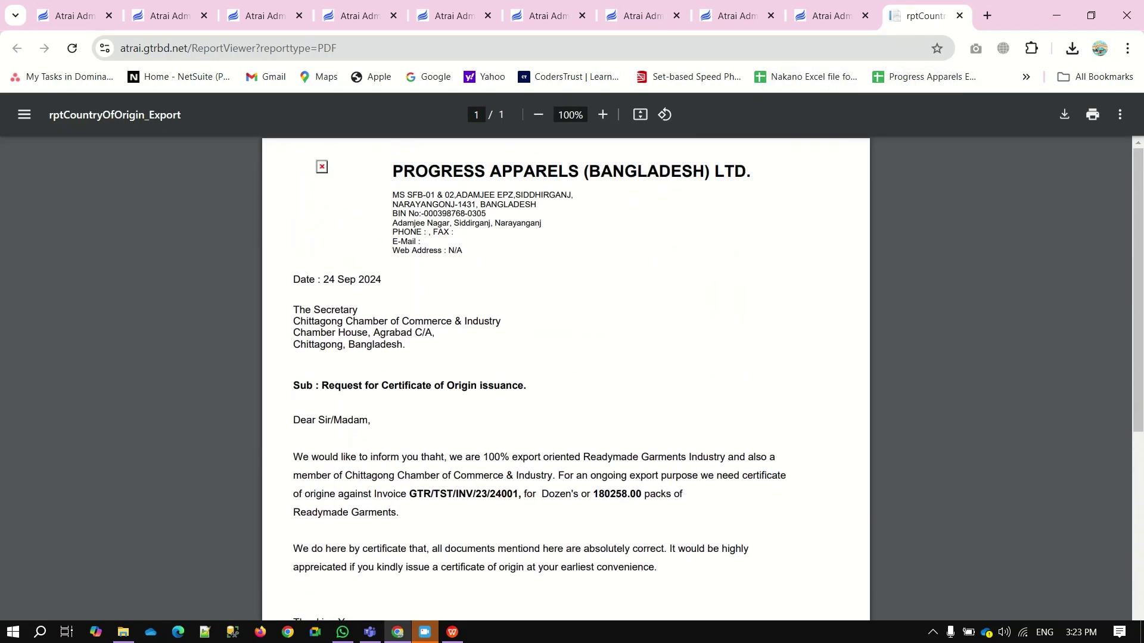
{"action": "key", "text": "ctrl+w"}
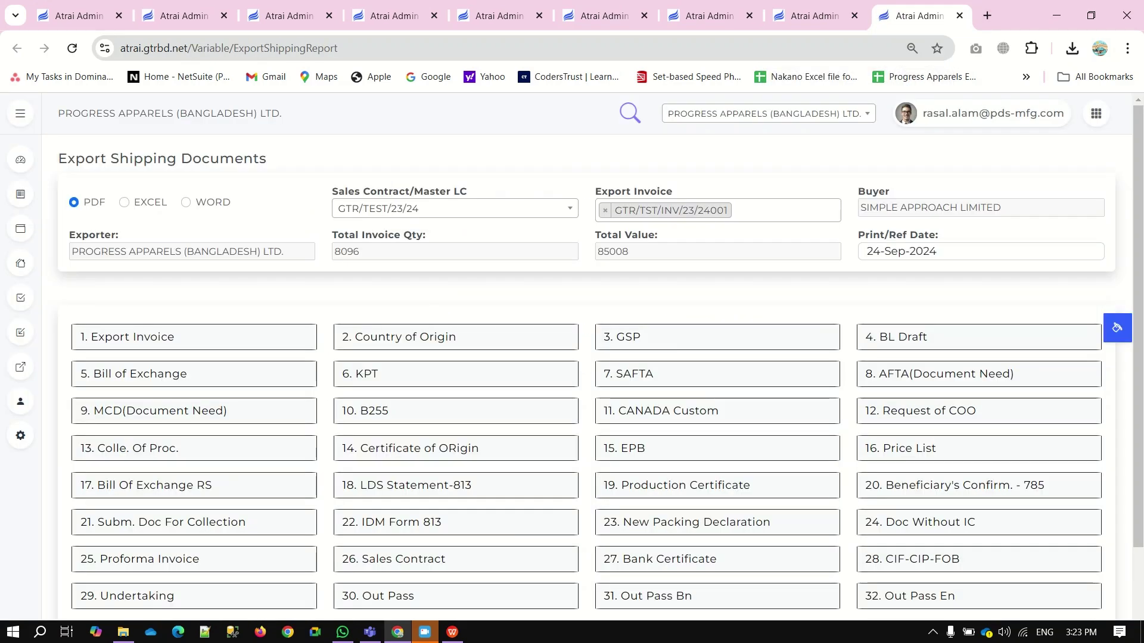
Step: Generate and review the GSP document PDF, then return to Export Shipping Documents
{"action": "left_click", "coordinate": [717, 337]}
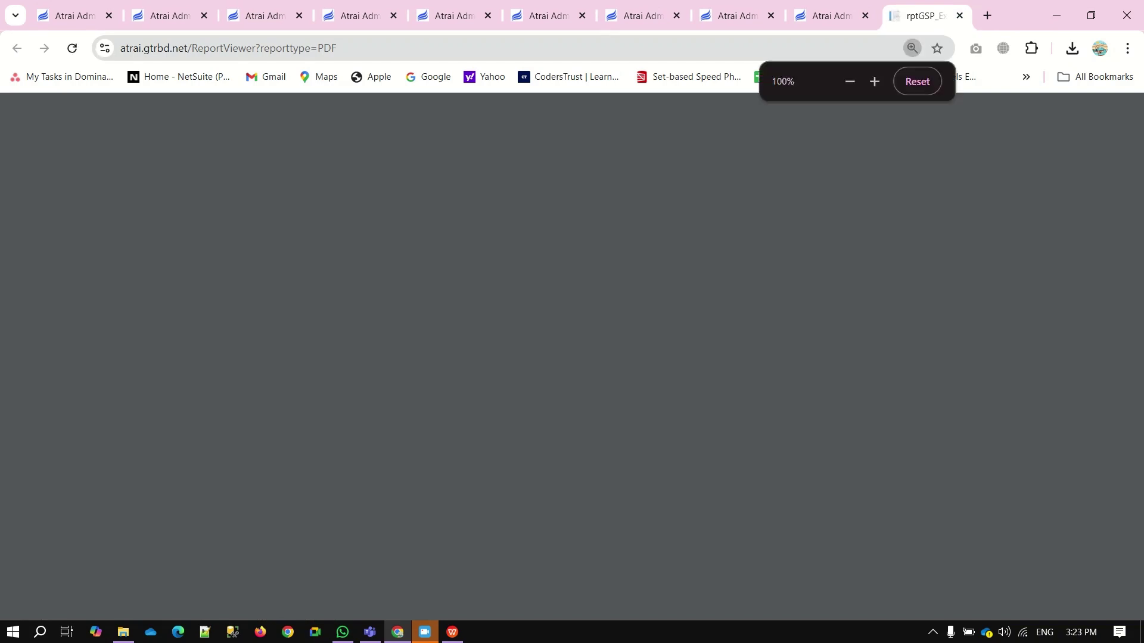
{"action": "scroll", "coordinate": [566, 358], "scroll_direction": "down", "scroll_amount": 5}
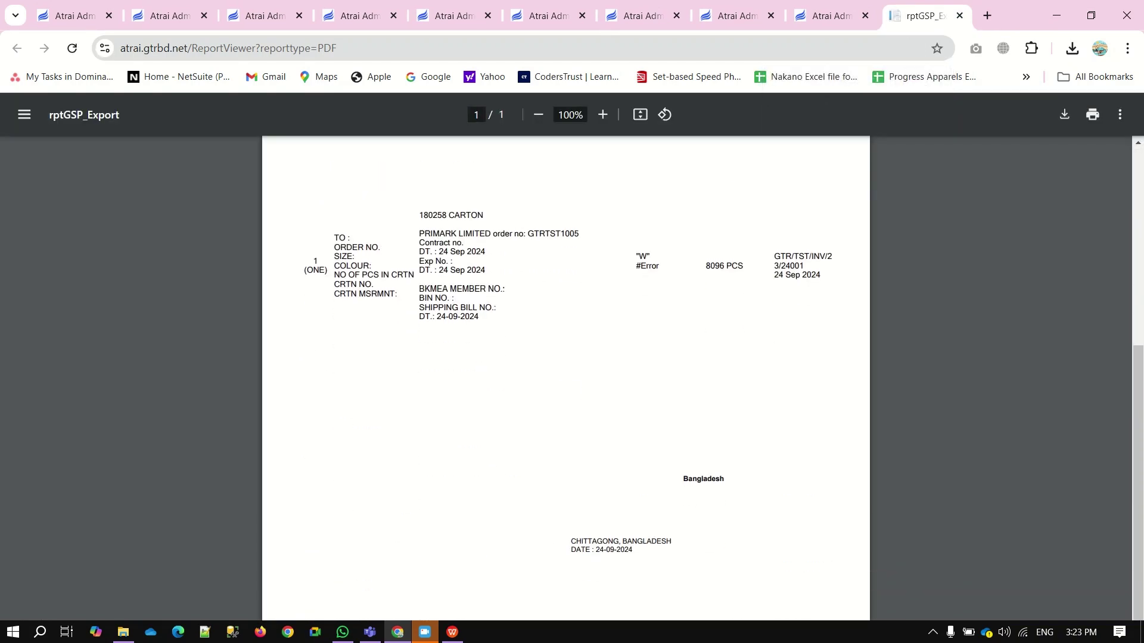
{"action": "scroll", "coordinate": [566, 357], "scroll_direction": "up", "scroll_amount": 6}
{"action": "left_click", "coordinate": [832, 16]}
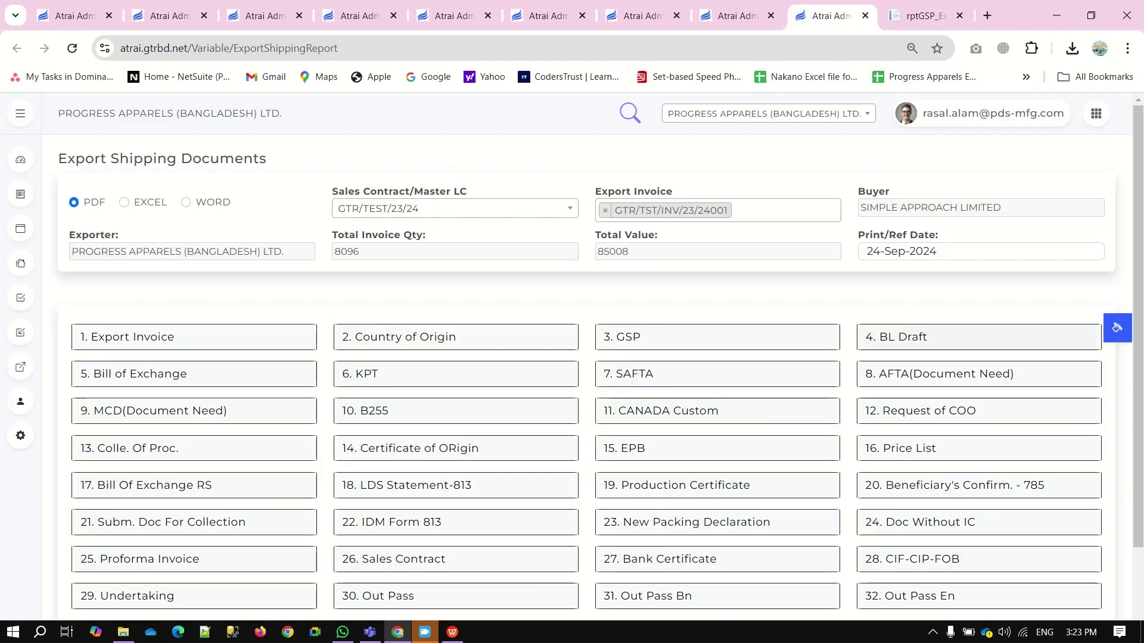
Step: Generate and review the 2-page B/L Draft PDF, then launch the Bill of Exchange PDF
{"action": "left_click", "coordinate": [978, 336]}
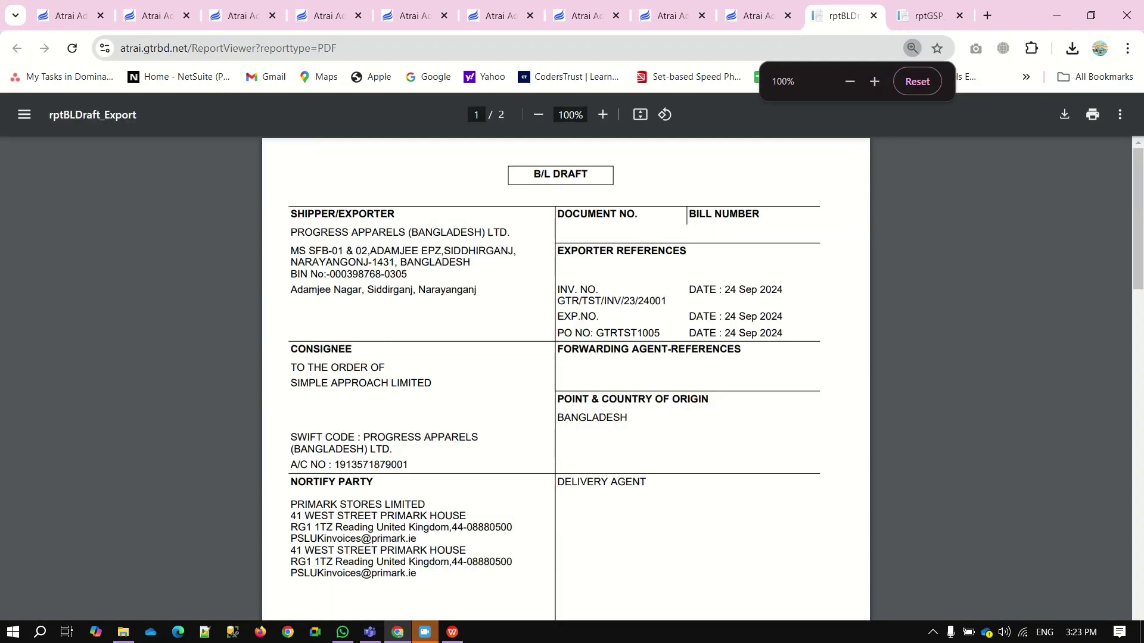
{"action": "scroll", "coordinate": [566, 375], "scroll_direction": "down", "scroll_amount": 10}
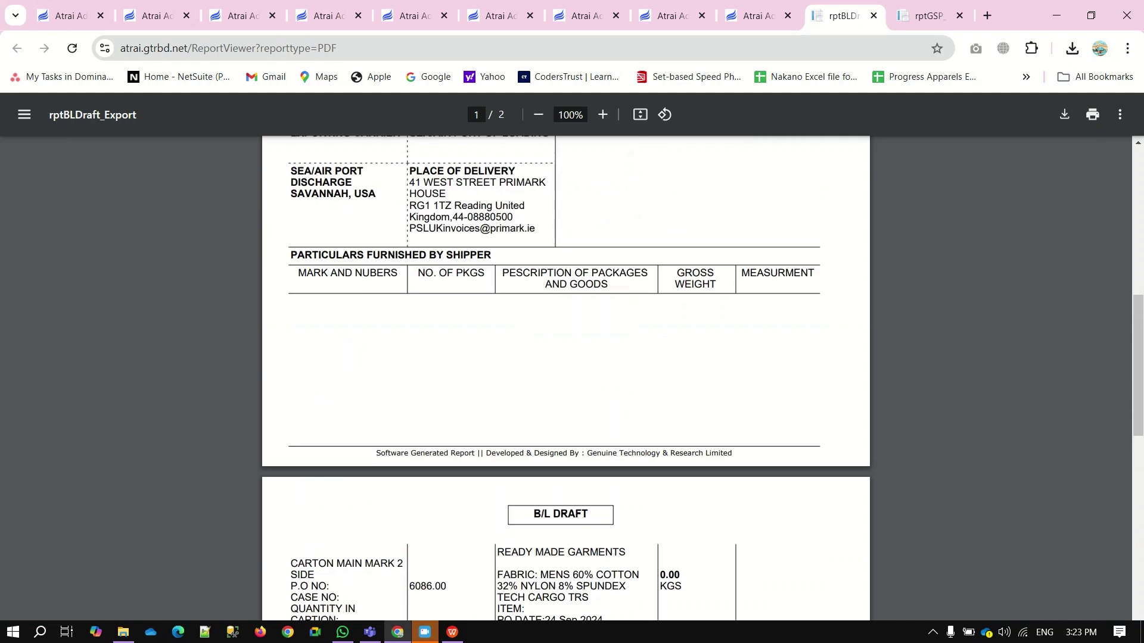
{"action": "scroll", "coordinate": [566, 376], "scroll_direction": "up", "scroll_amount": 3}
{"action": "left_click", "coordinate": [757, 16]}
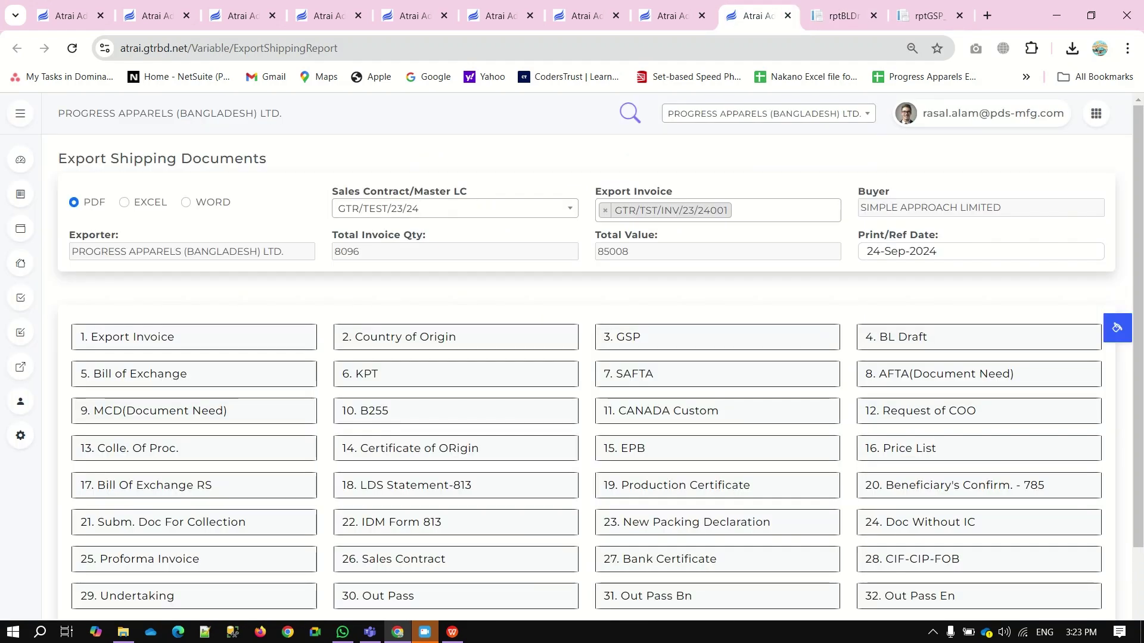
{"action": "left_click", "coordinate": [193, 374]}
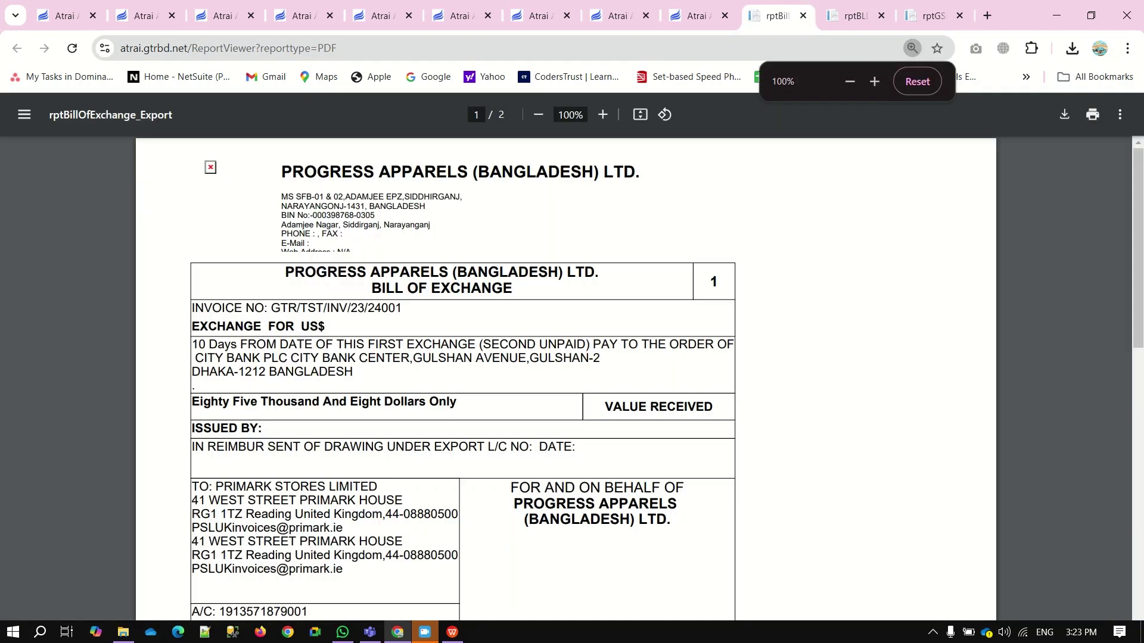
Step: Review the Bill of Exchange PDF, then generate and review the KPT document PDF
{"action": "scroll", "coordinate": [566, 375], "scroll_direction": "down", "scroll_amount": 8}
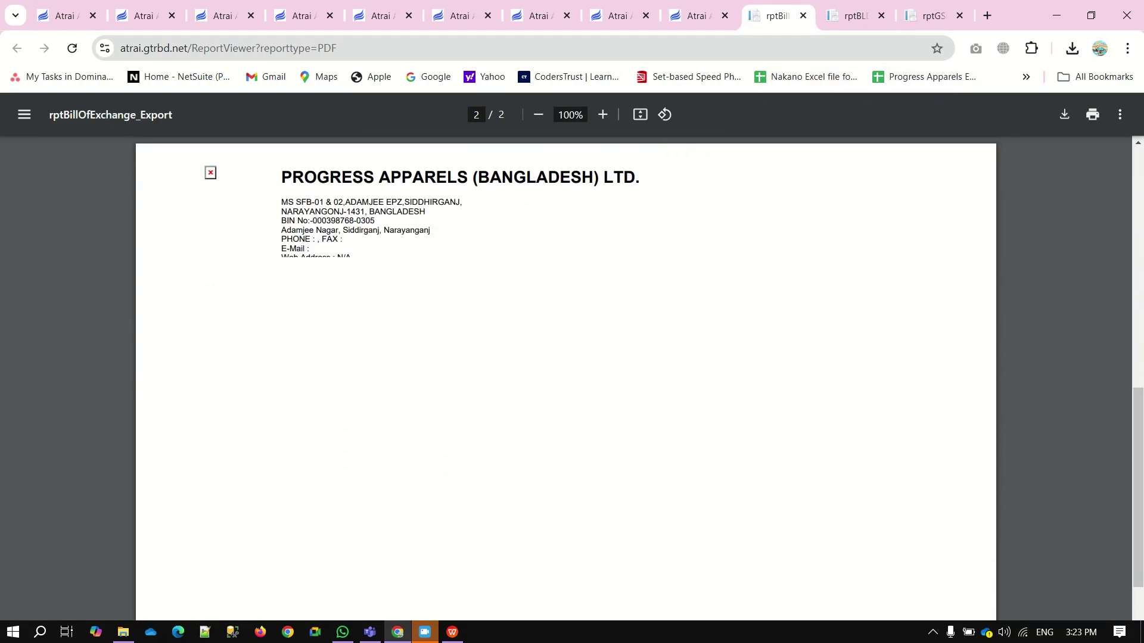
{"action": "scroll", "coordinate": [566, 375], "scroll_direction": "up", "scroll_amount": 8}
{"action": "left_click", "coordinate": [698, 16]}
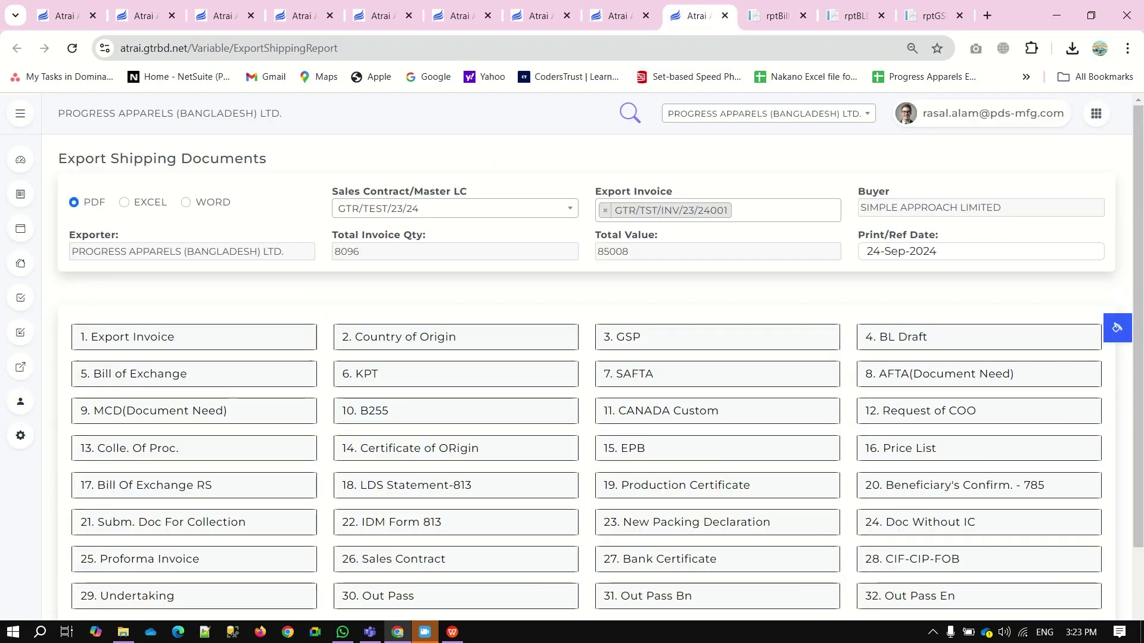
{"action": "left_click", "coordinate": [456, 374]}
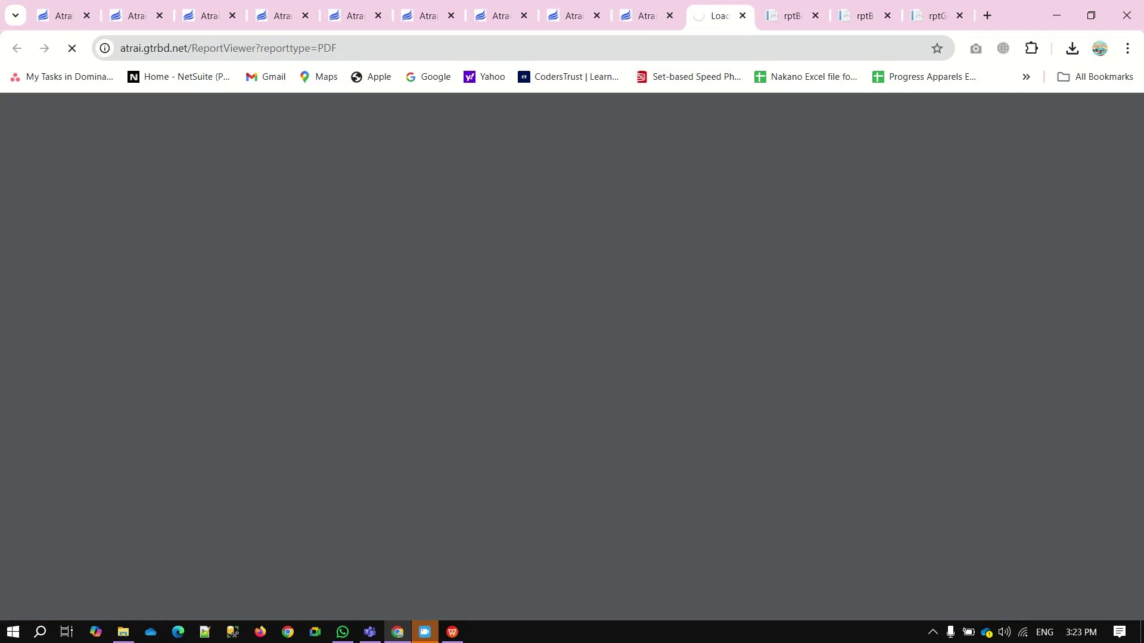
{"action": "scroll", "coordinate": [566, 376], "scroll_direction": "down", "scroll_amount": 4}
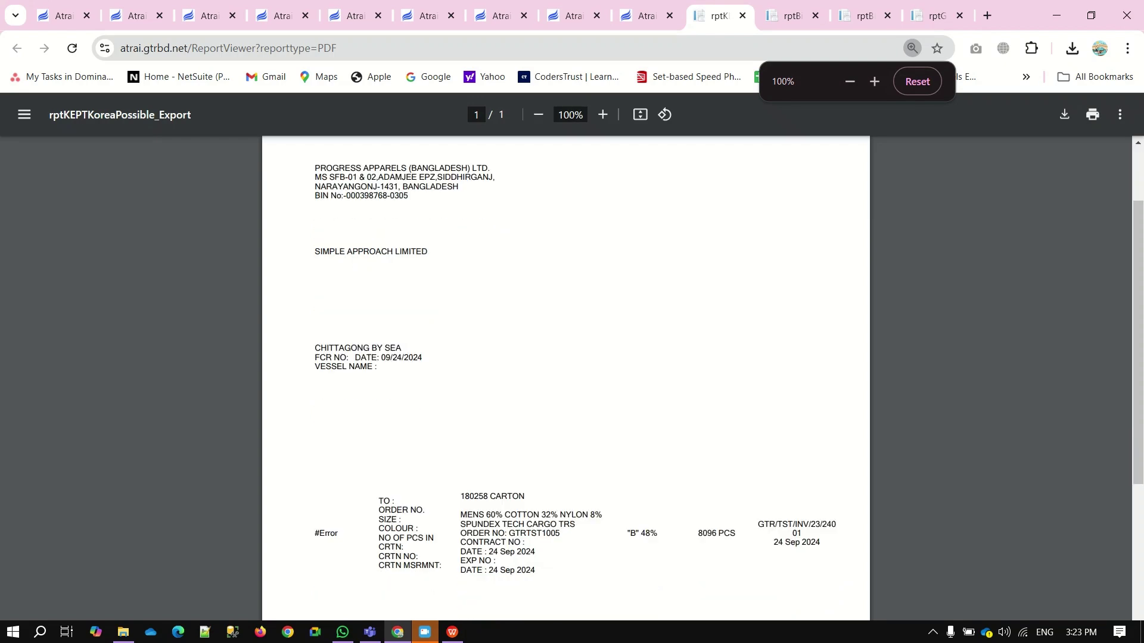
{"action": "scroll", "coordinate": [566, 358], "scroll_direction": "up", "scroll_amount": 5}
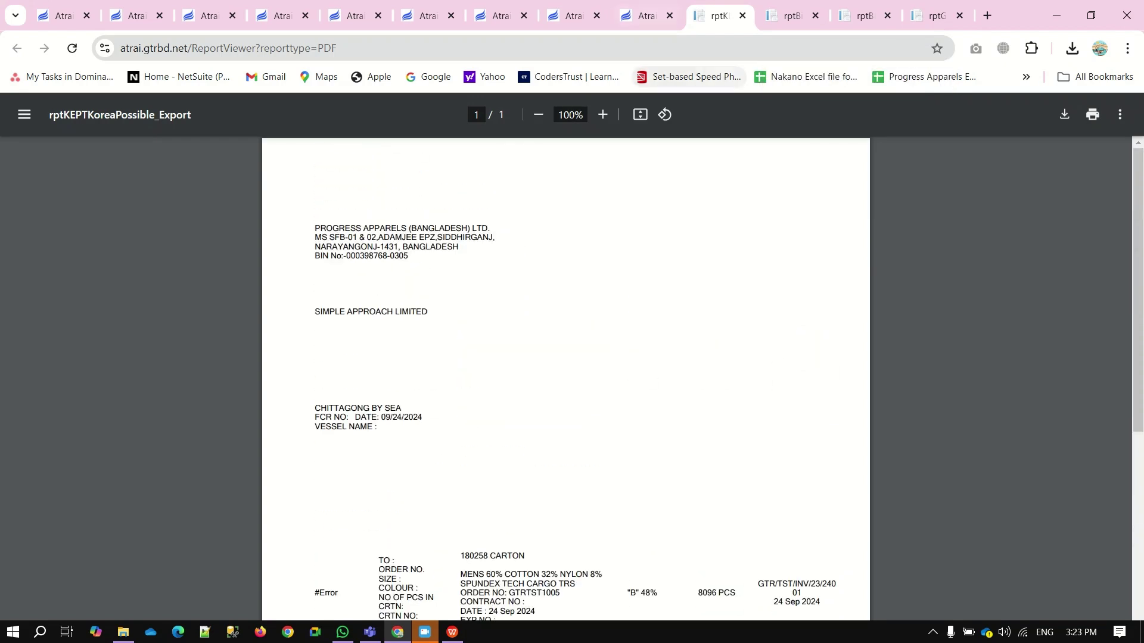
{"action": "left_click", "coordinate": [647, 16]}
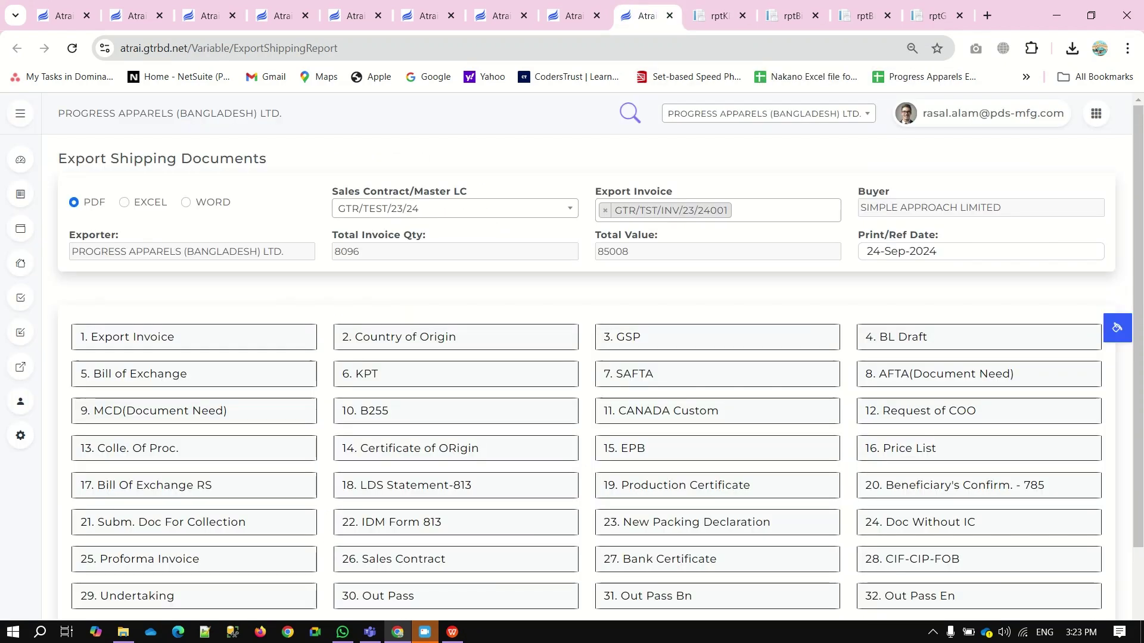
Step: Generate the SAFTA PDF, then the AFTA (Document Need) report, returning to Export Shipping Documents
{"action": "left_click", "coordinate": [717, 373]}
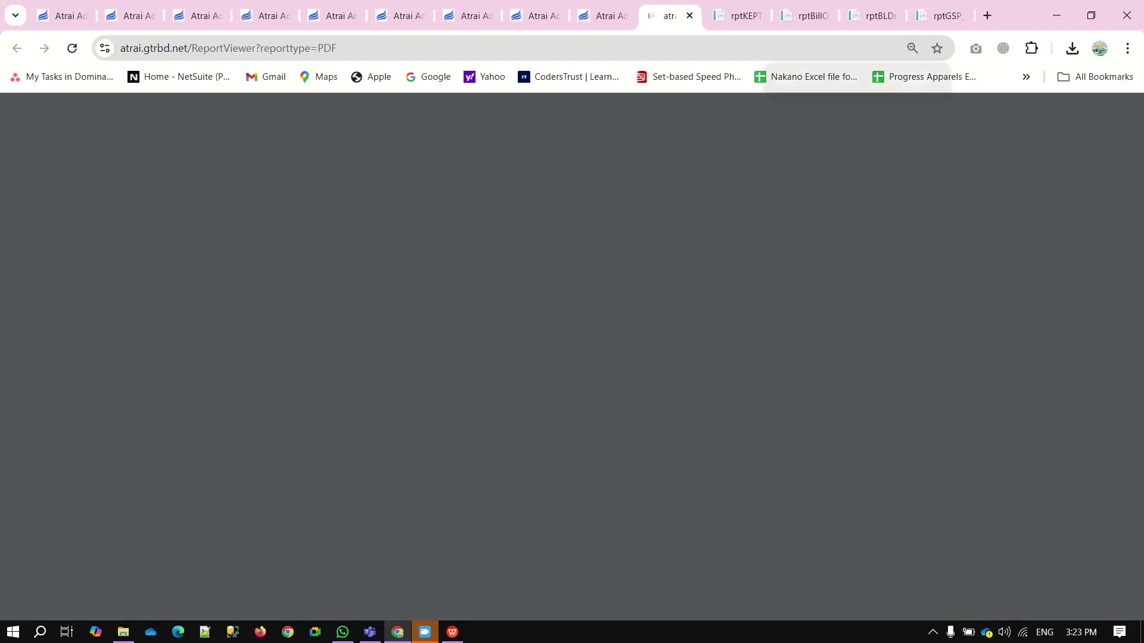
{"action": "scroll", "coordinate": [566, 381], "scroll_direction": "down", "scroll_amount": 5}
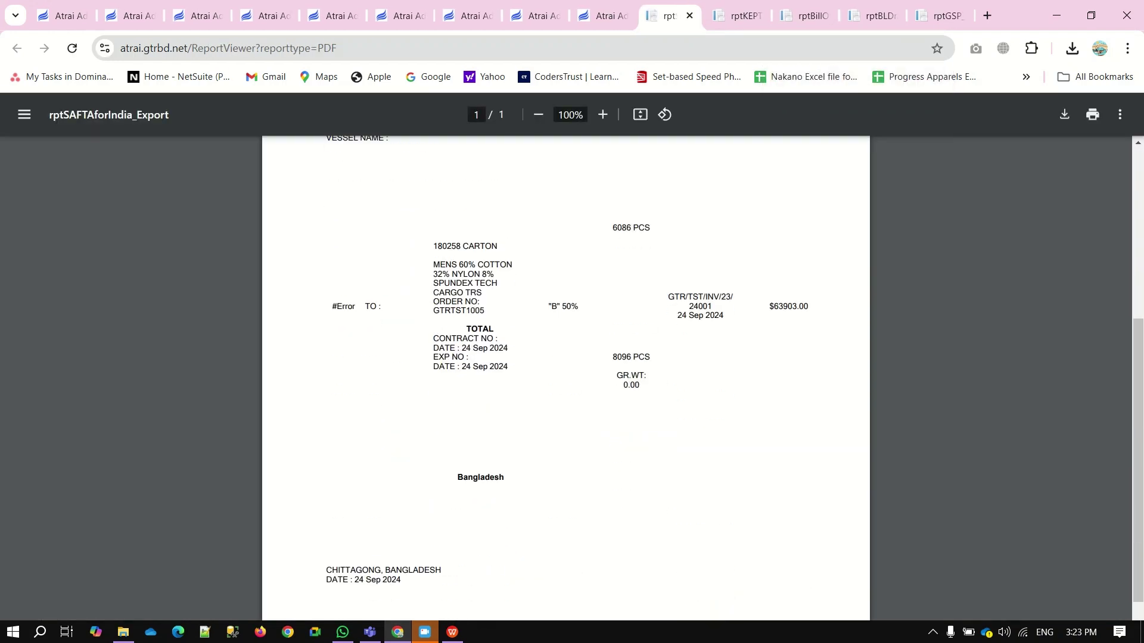
{"action": "scroll", "coordinate": [566, 381], "scroll_direction": "up", "scroll_amount": 5}
{"action": "key", "text": "ctrl+shift+Tab"}
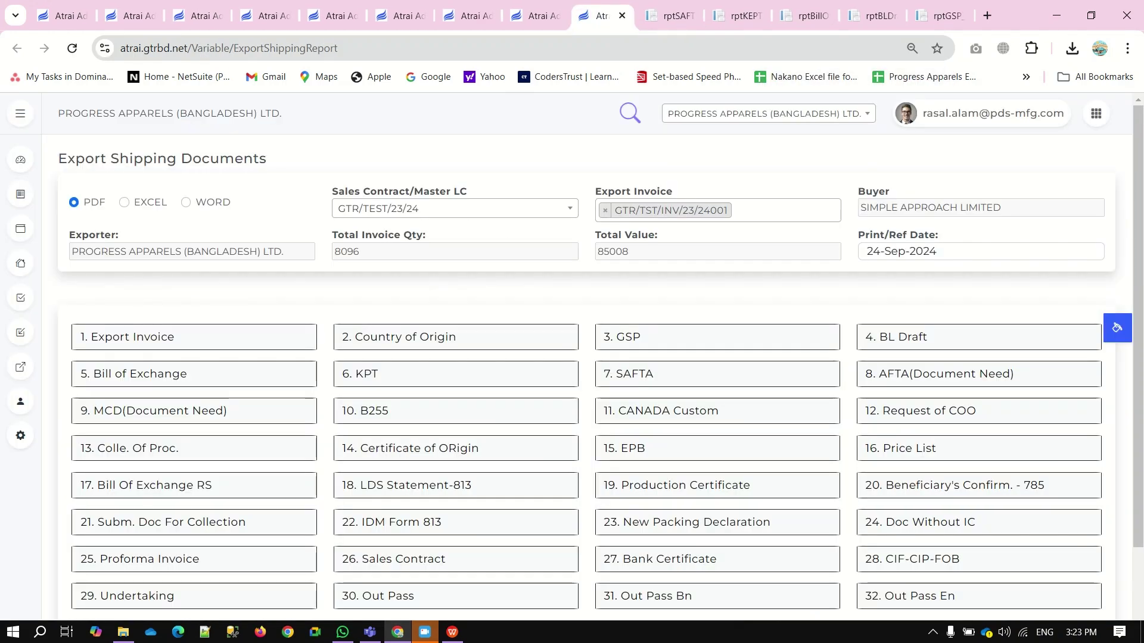
{"action": "left_click", "coordinate": [978, 374]}
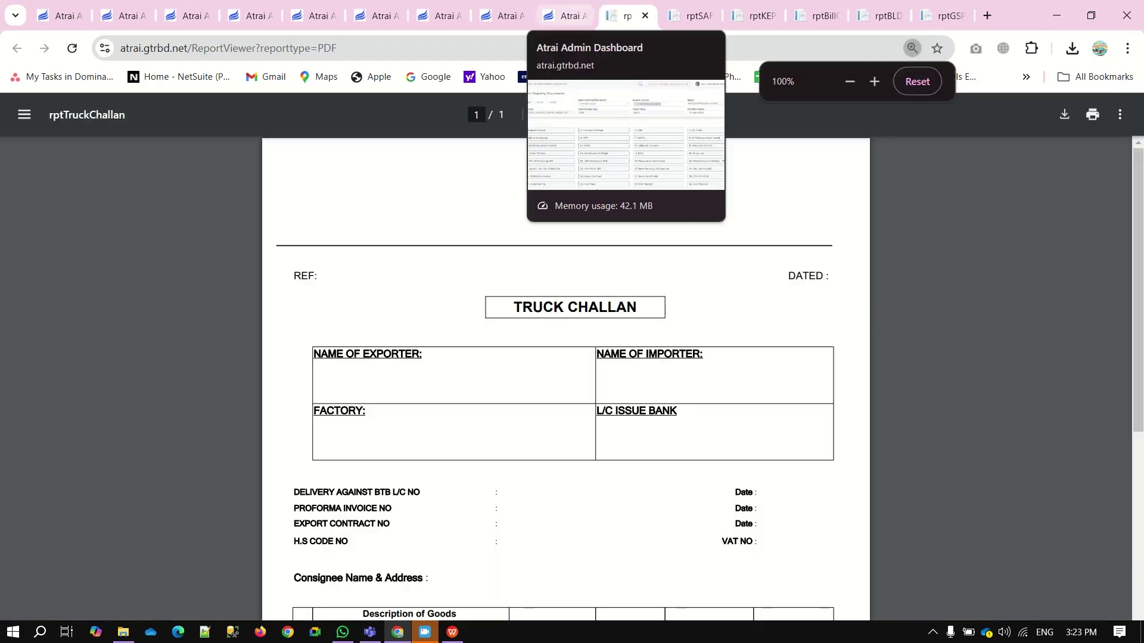
{"action": "left_click", "coordinate": [560, 15]}
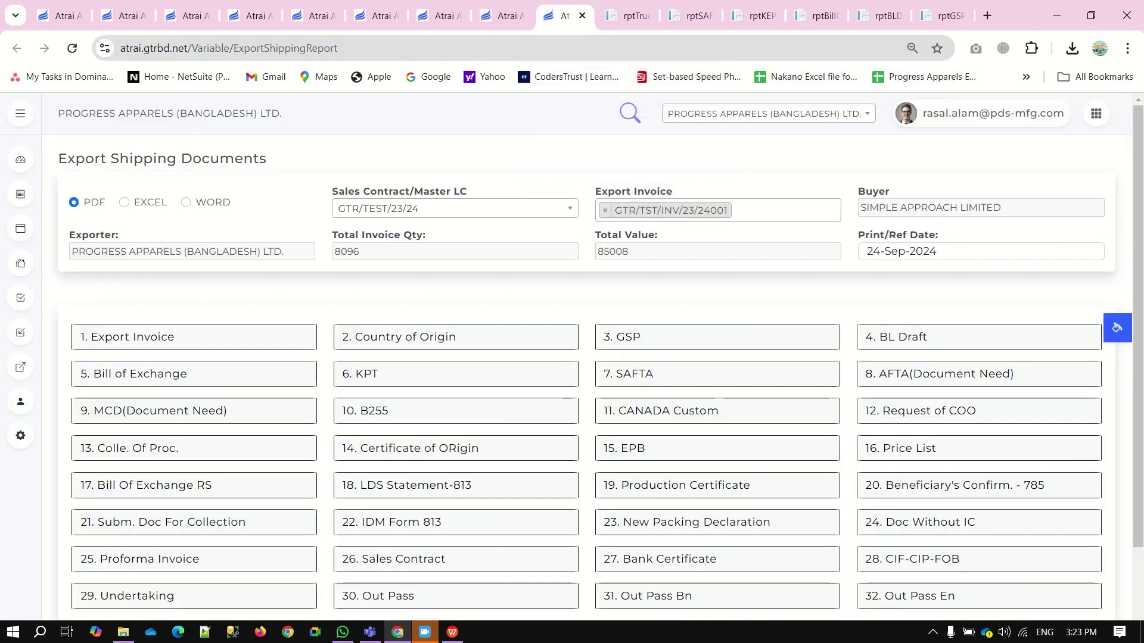
Step: Dismiss the failed MCD document error and generate the B255 certificate of origin PDF
{"action": "left_click", "coordinate": [193, 411]}
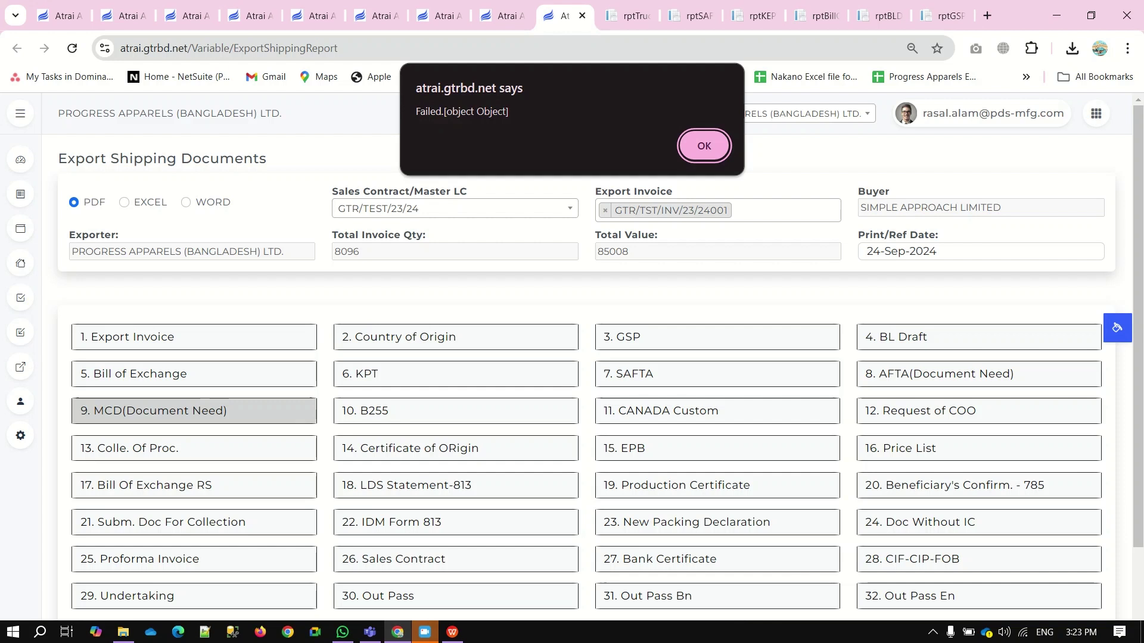
{"action": "left_click", "coordinate": [703, 145]}
{"action": "left_click", "coordinate": [455, 410]}
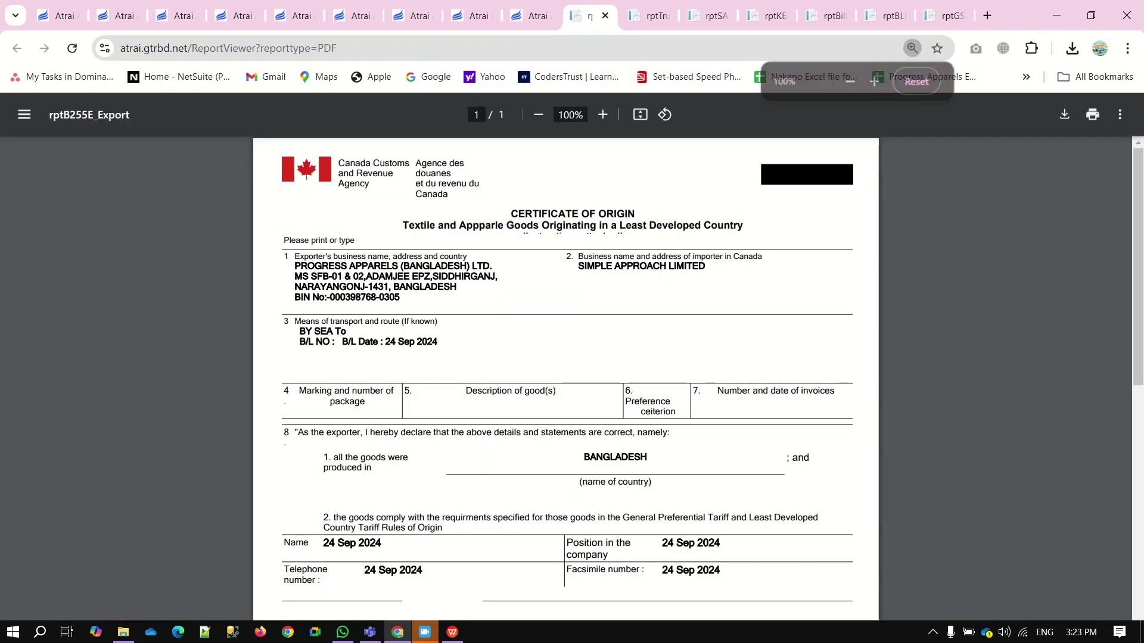
{"action": "scroll", "coordinate": [566, 378], "scroll_direction": "down", "scroll_amount": 5}
{"action": "scroll", "coordinate": [566, 378], "scroll_direction": "up", "scroll_amount": 5}
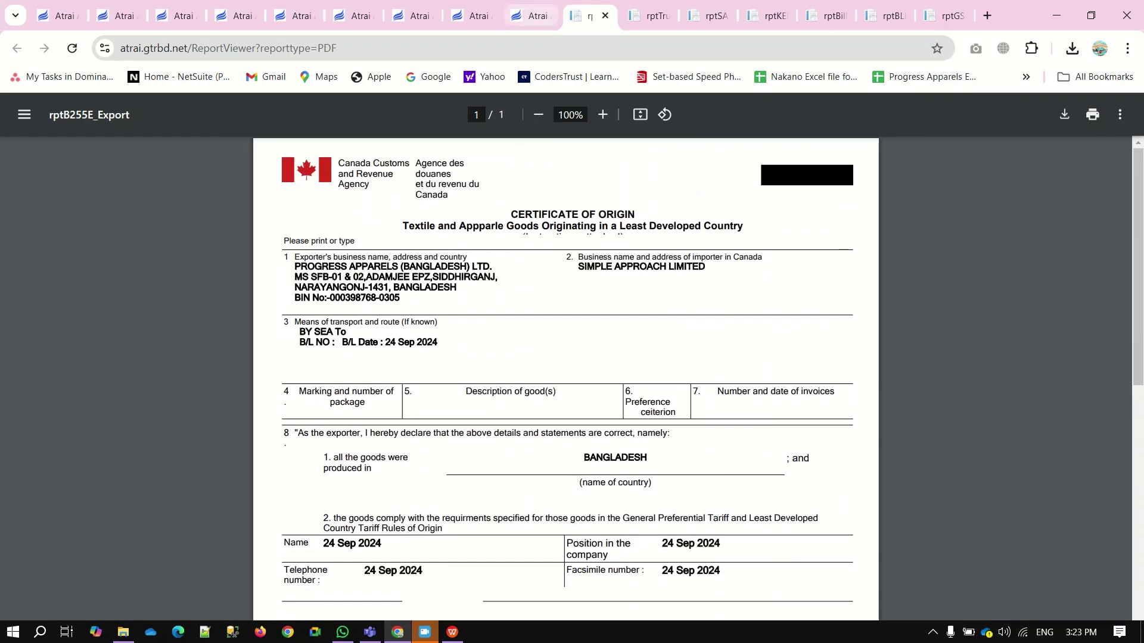
{"action": "left_click", "coordinate": [530, 16]}
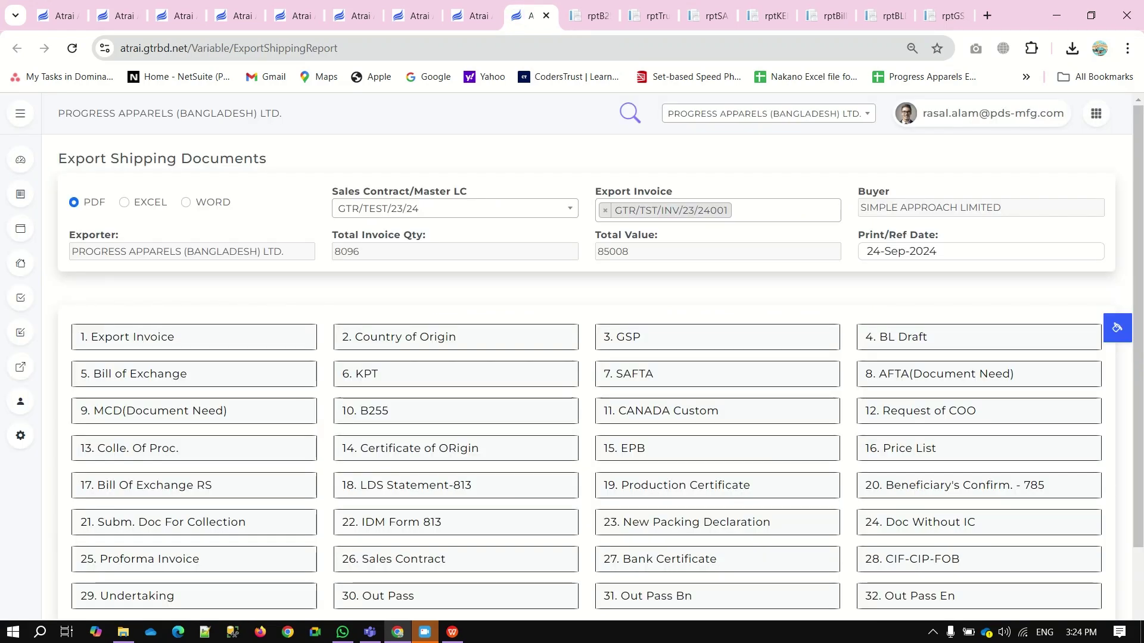
Step: Generate the CANADA Custom and Request of COO document PDFs
{"action": "left_click", "coordinate": [717, 411]}
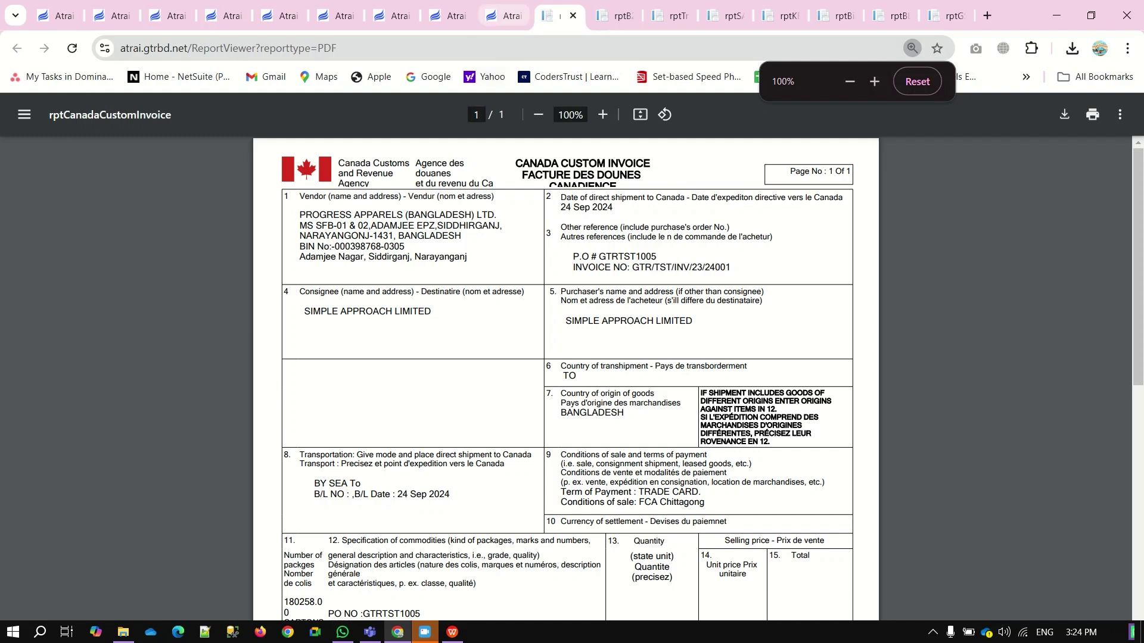
{"action": "left_click", "coordinate": [506, 16]}
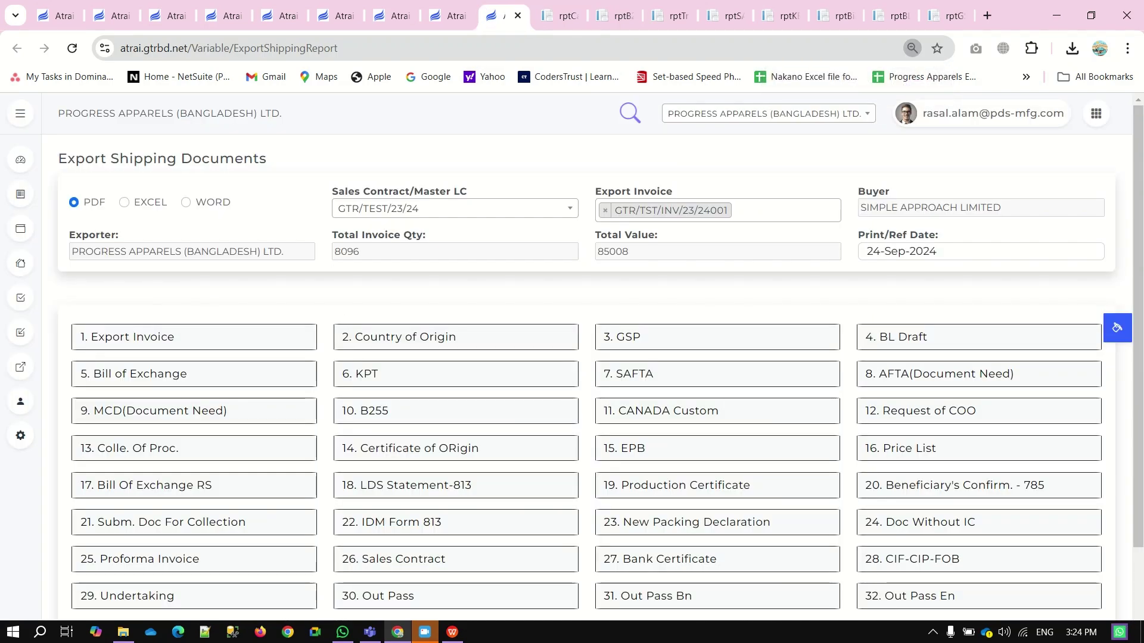
{"action": "left_click", "coordinate": [978, 410]}
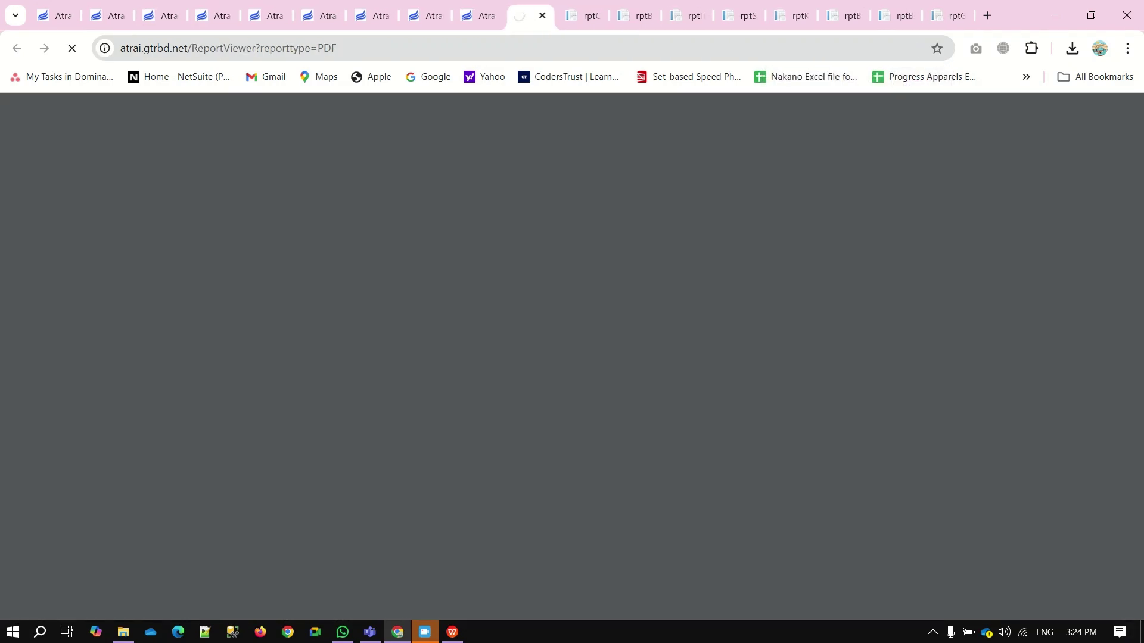
{"action": "scroll", "coordinate": [566, 375], "scroll_direction": "down", "scroll_amount": 2}
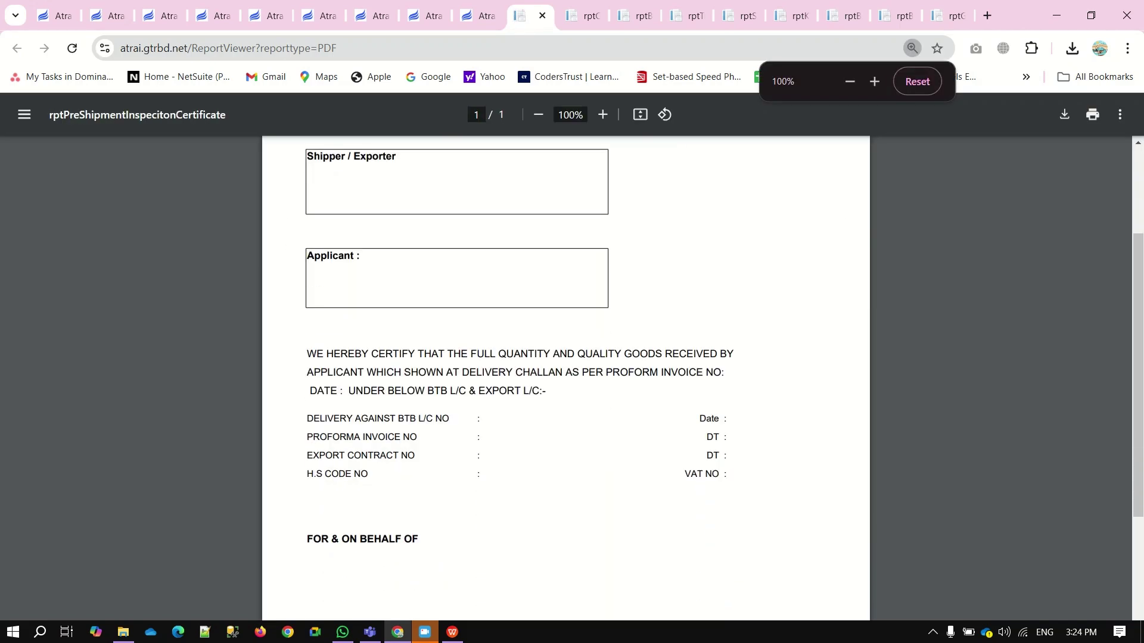
{"action": "left_click", "coordinate": [479, 15]}
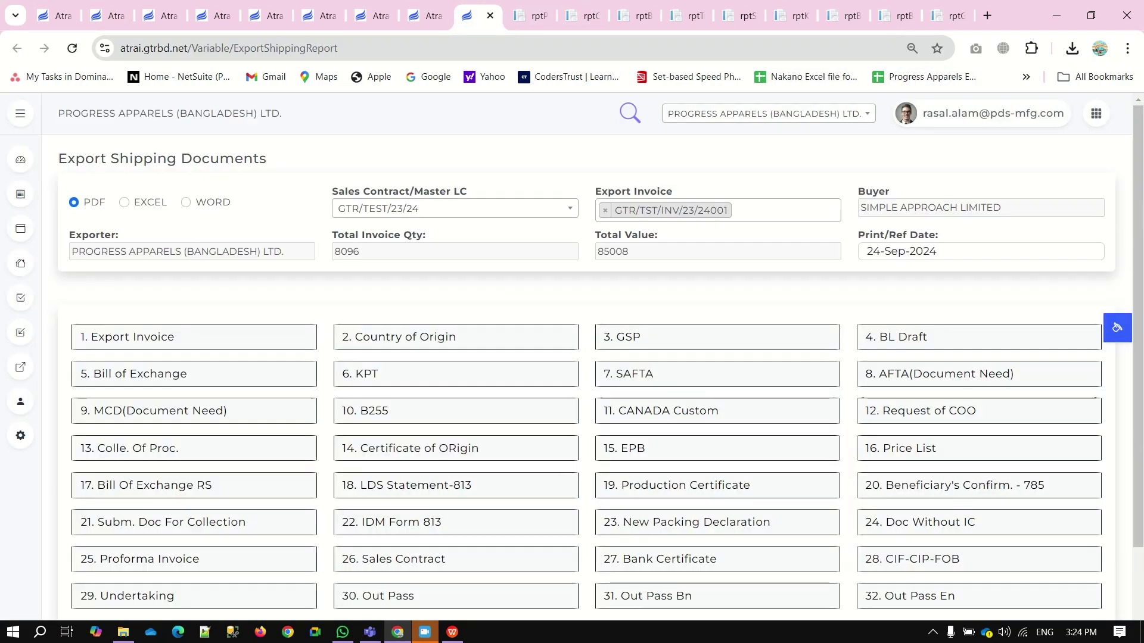
Step: Generate and review the Collection of Proceeds letter PDF for US$85,008.00
{"action": "left_click", "coordinate": [193, 447]}
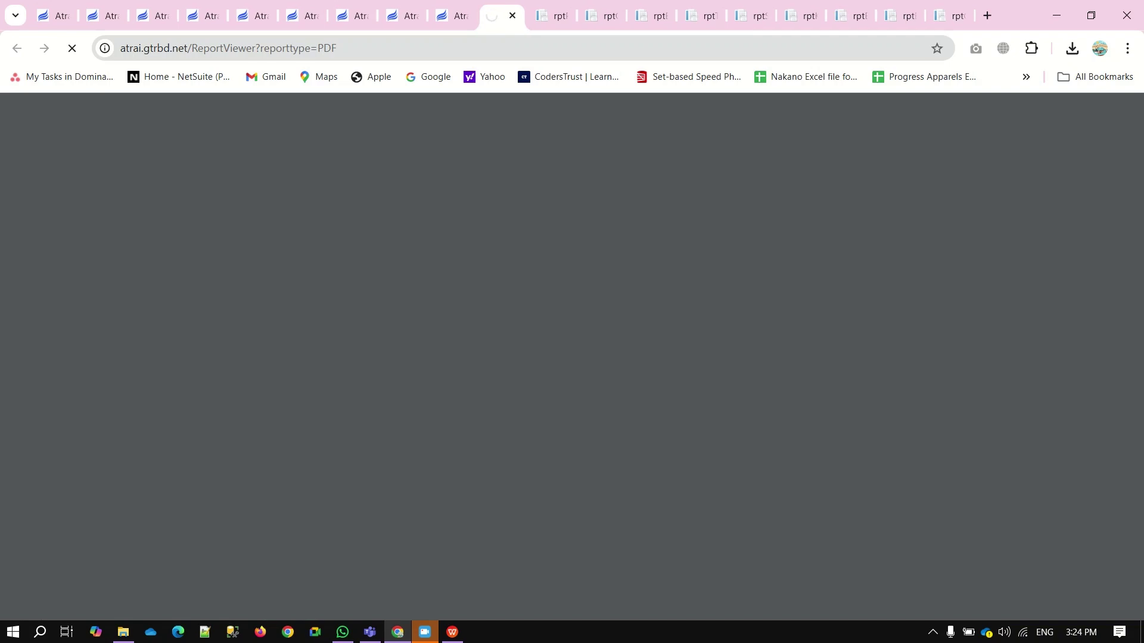
{"action": "scroll", "coordinate": [566, 375], "scroll_direction": "down", "scroll_amount": 2}
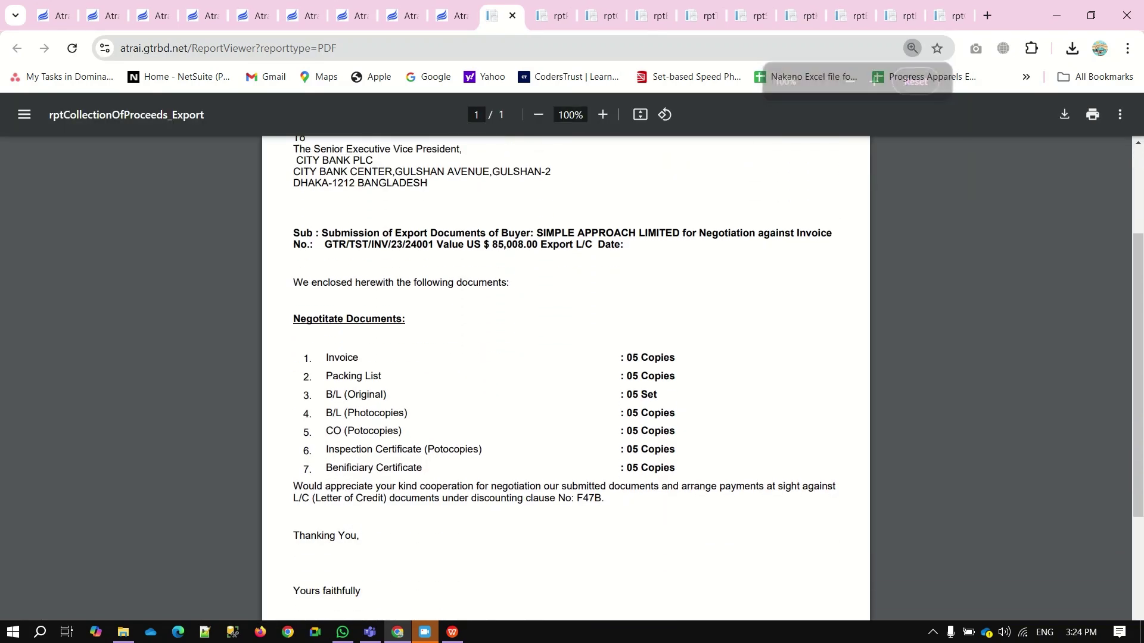
{"action": "scroll", "coordinate": [566, 375], "scroll_direction": "down", "scroll_amount": 4}
{"action": "scroll", "coordinate": [566, 375], "scroll_direction": "up", "scroll_amount": 4}
{"action": "left_click", "coordinate": [442, 15]}
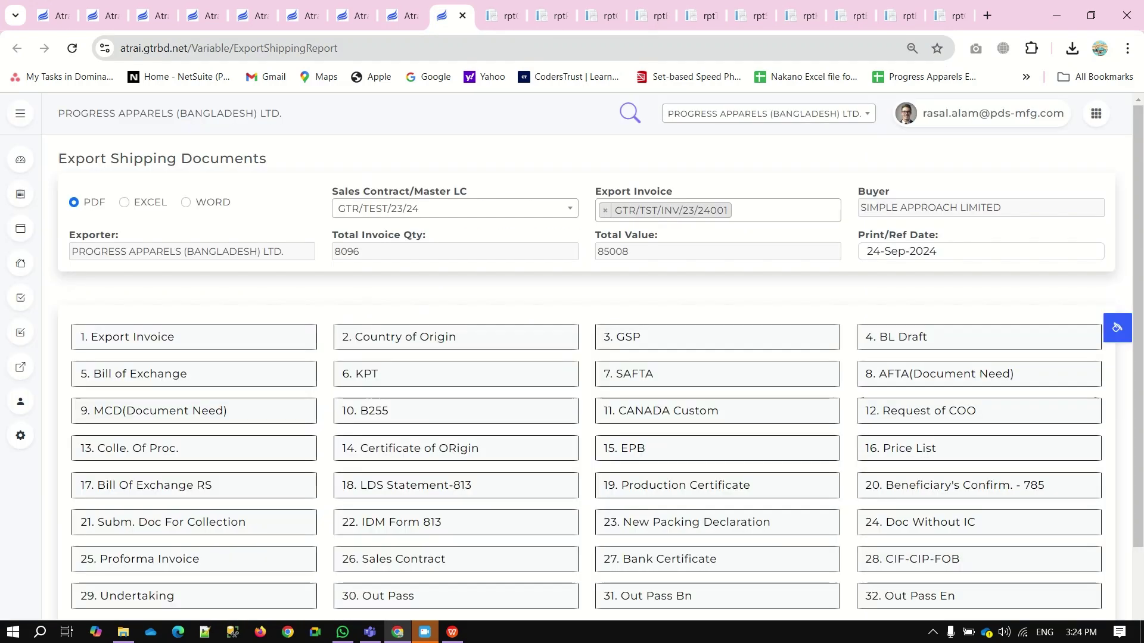
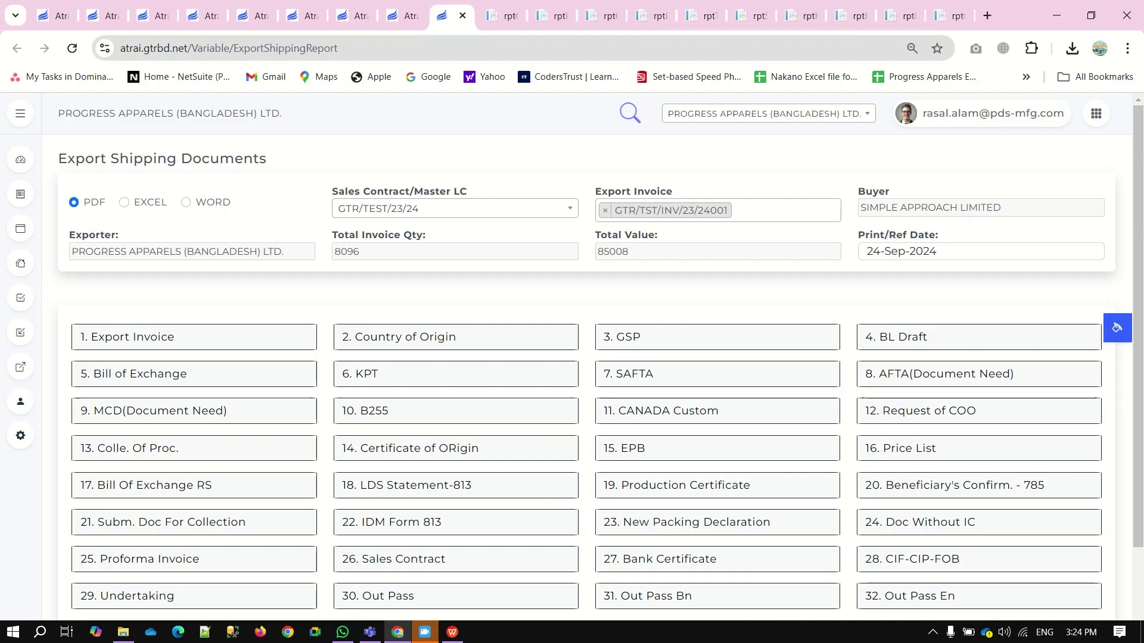
Step: Generate and view the Certificate of Origin and EPB report PDFs for invoice GTR/TST/INV/23/24001
{"action": "left_click", "coordinate": [455, 448]}
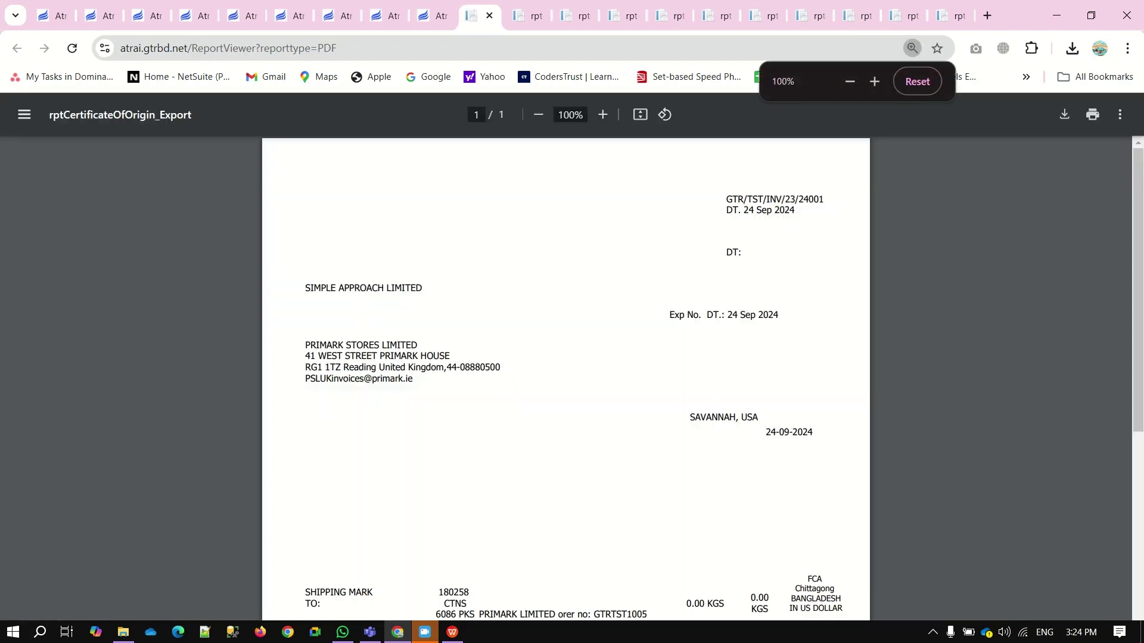
{"action": "key", "text": "ctrl+w"}
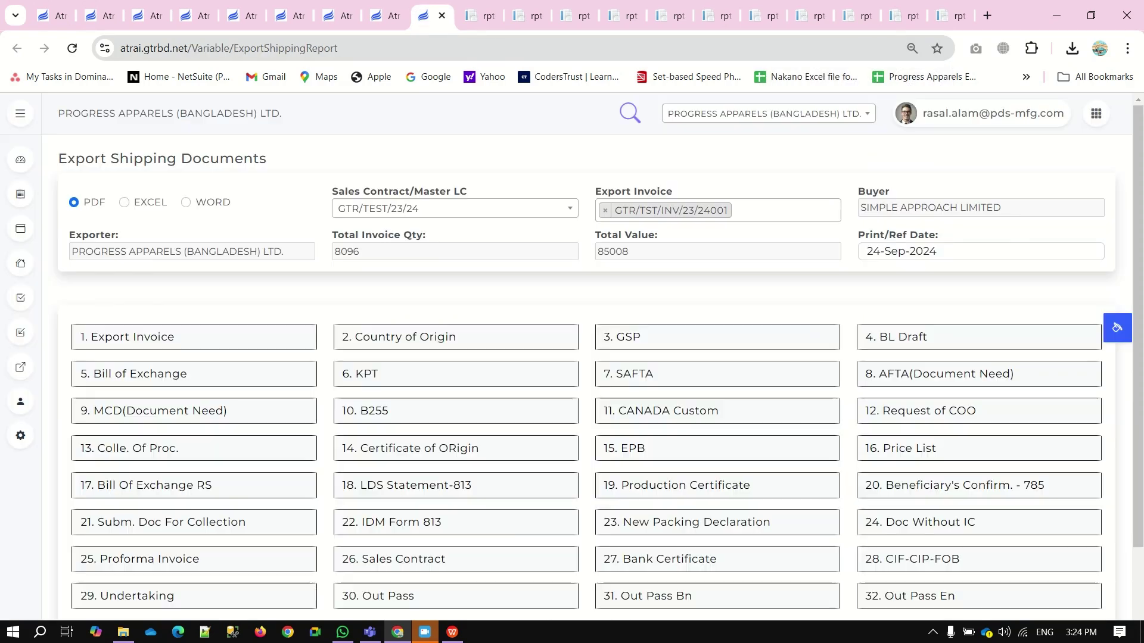
{"action": "left_click", "coordinate": [717, 448]}
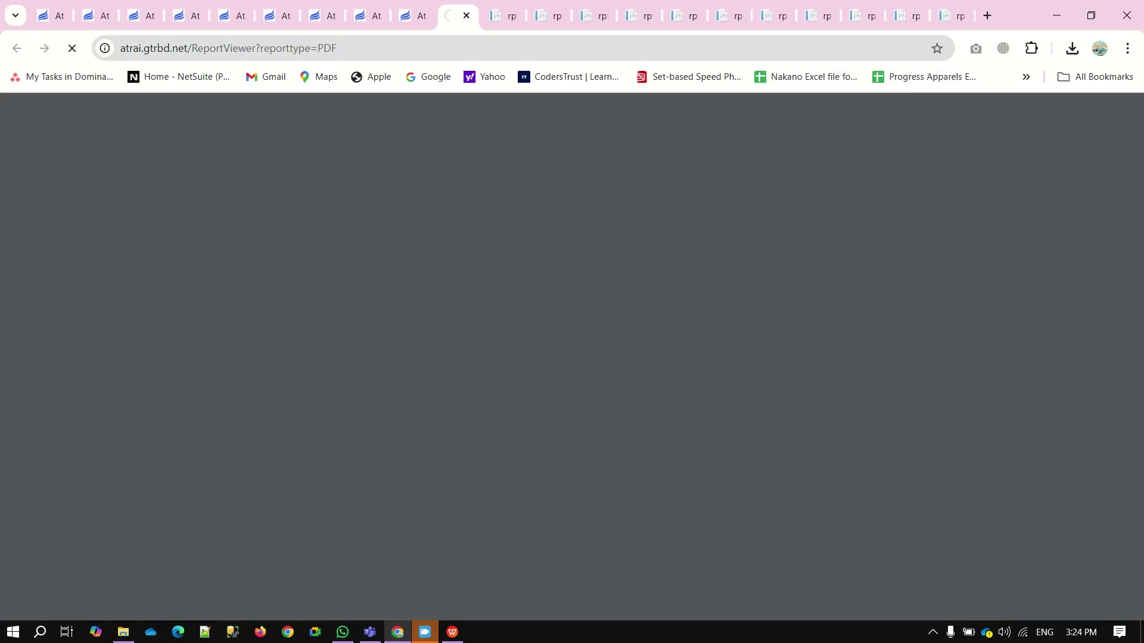
{"action": "scroll", "coordinate": [566, 378], "scroll_direction": "down", "scroll_amount": 3}
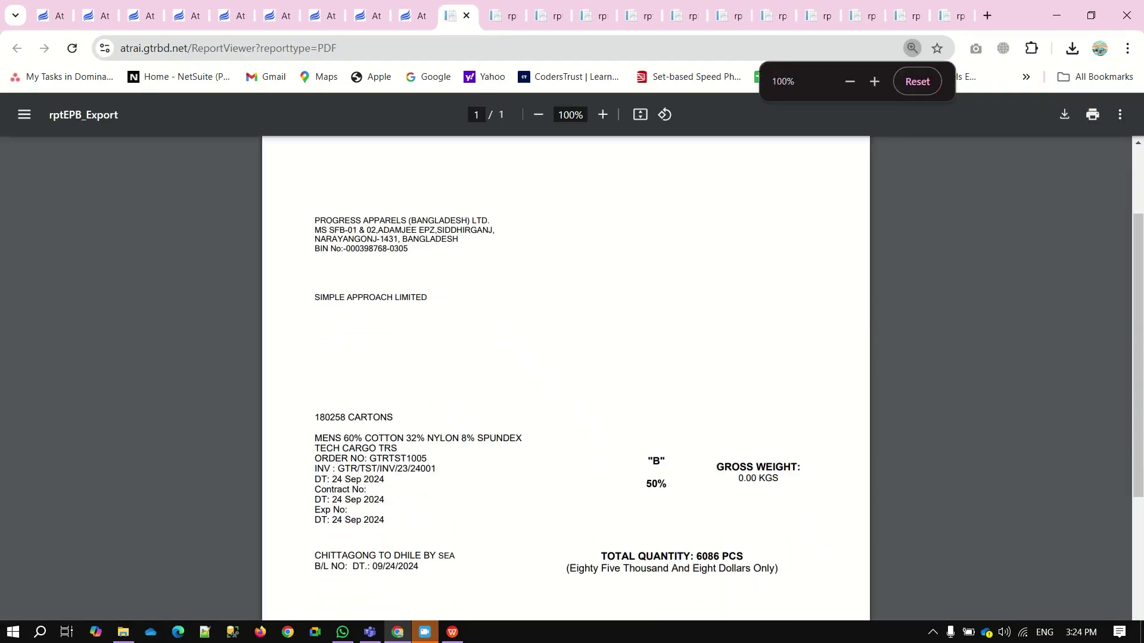
{"action": "left_click", "coordinate": [413, 15]}
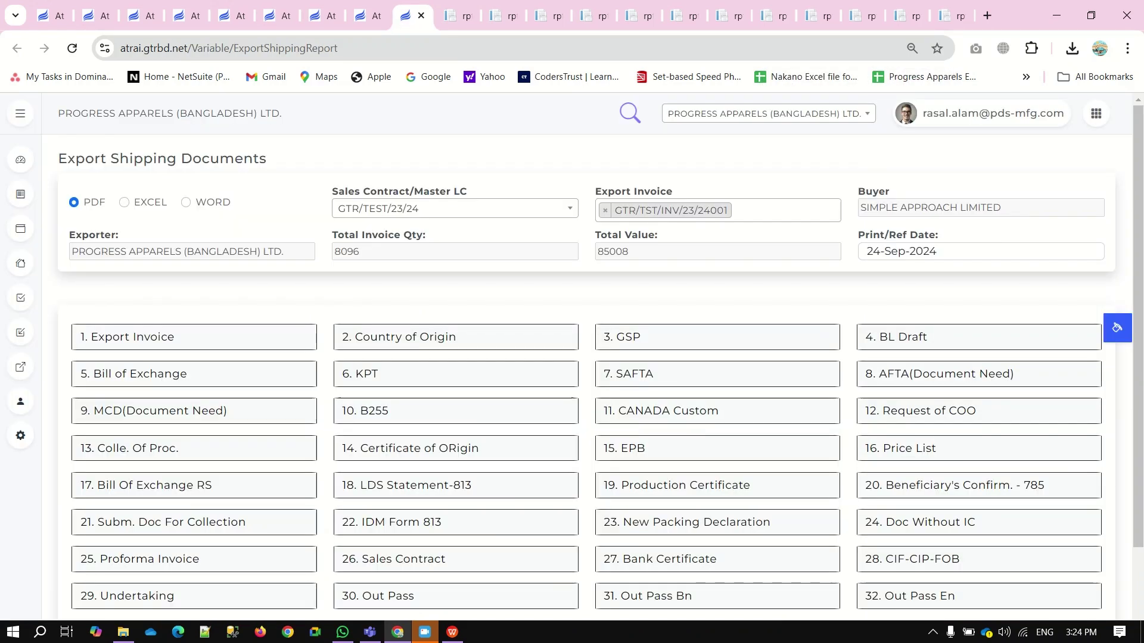
Step: Generate and view the Bill Of Exchange RS and LDS Statement-813 PDFs
{"action": "left_click", "coordinate": [194, 485]}
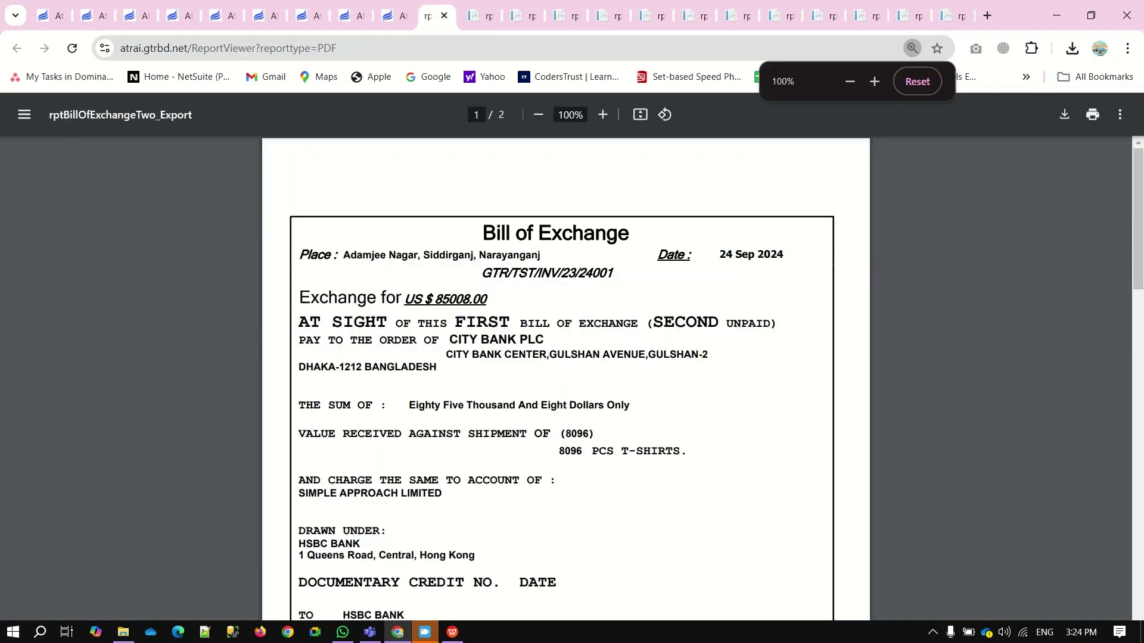
{"action": "scroll", "coordinate": [566, 381], "scroll_direction": "down", "scroll_amount": 3}
{"action": "scroll", "coordinate": [566, 381], "scroll_direction": "up", "scroll_amount": 3}
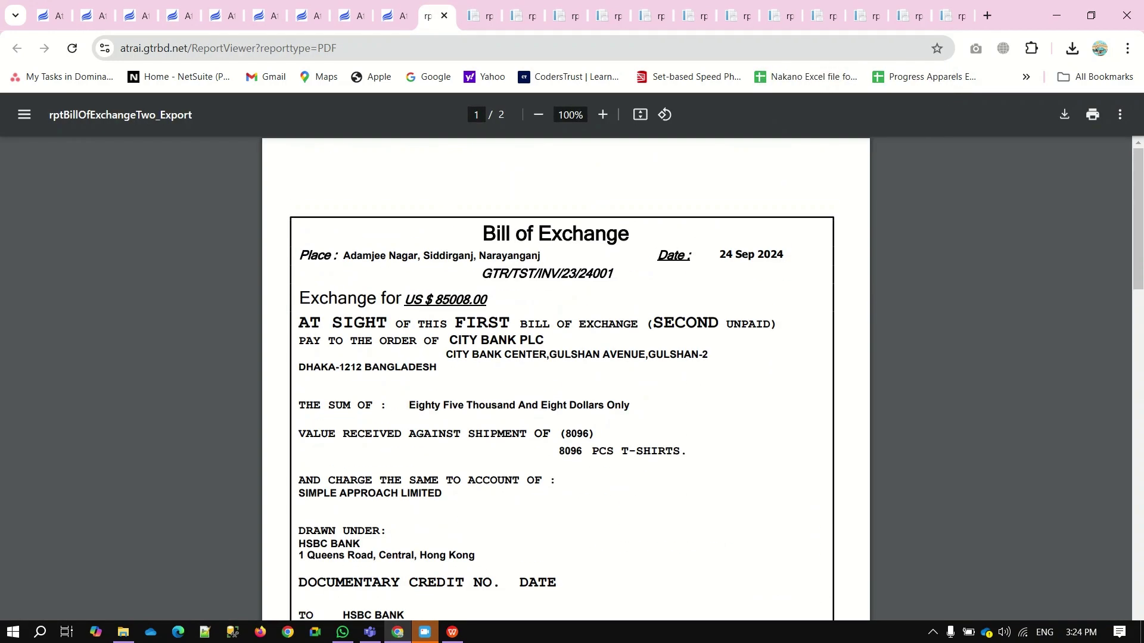
{"action": "key", "text": "ctrl+w"}
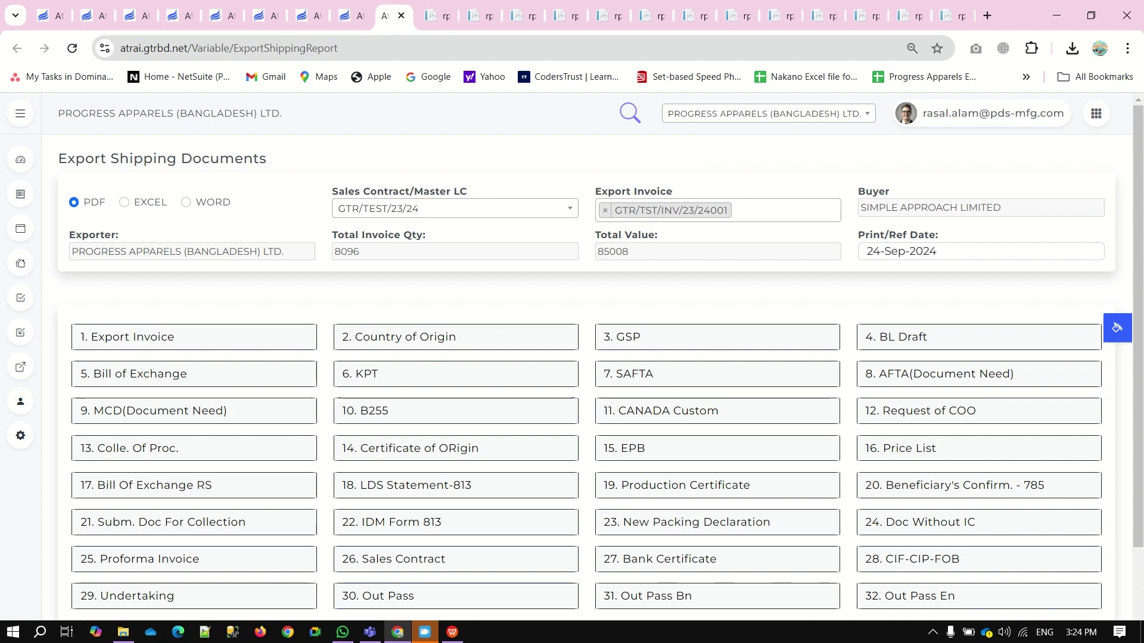
{"action": "left_click", "coordinate": [456, 486]}
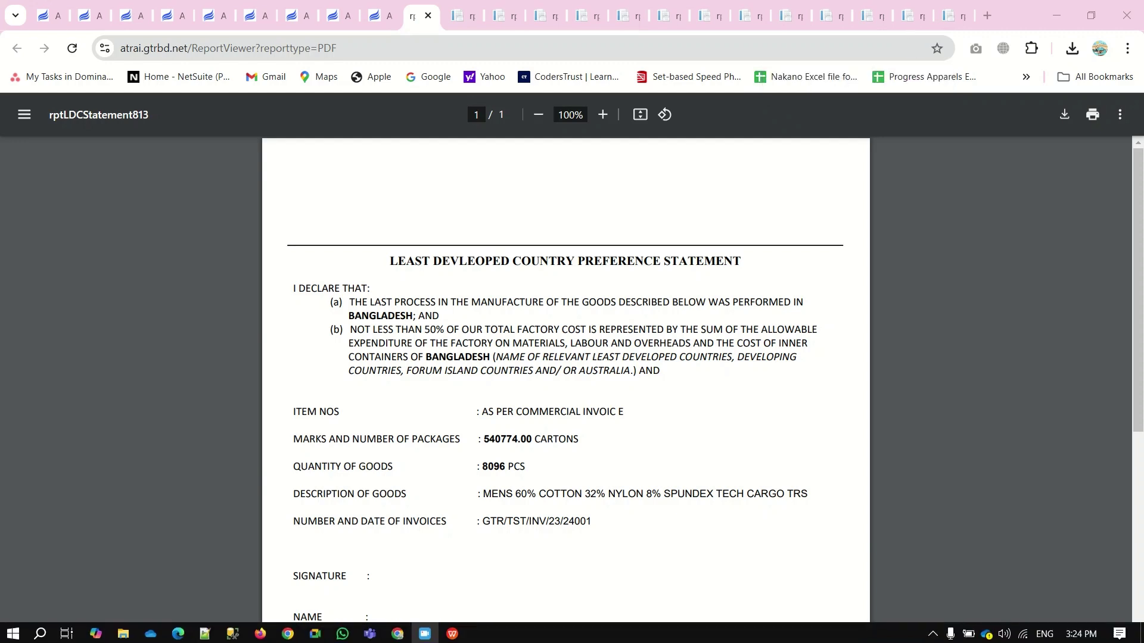
{"action": "key", "text": "ctrl+shift+Tab"}
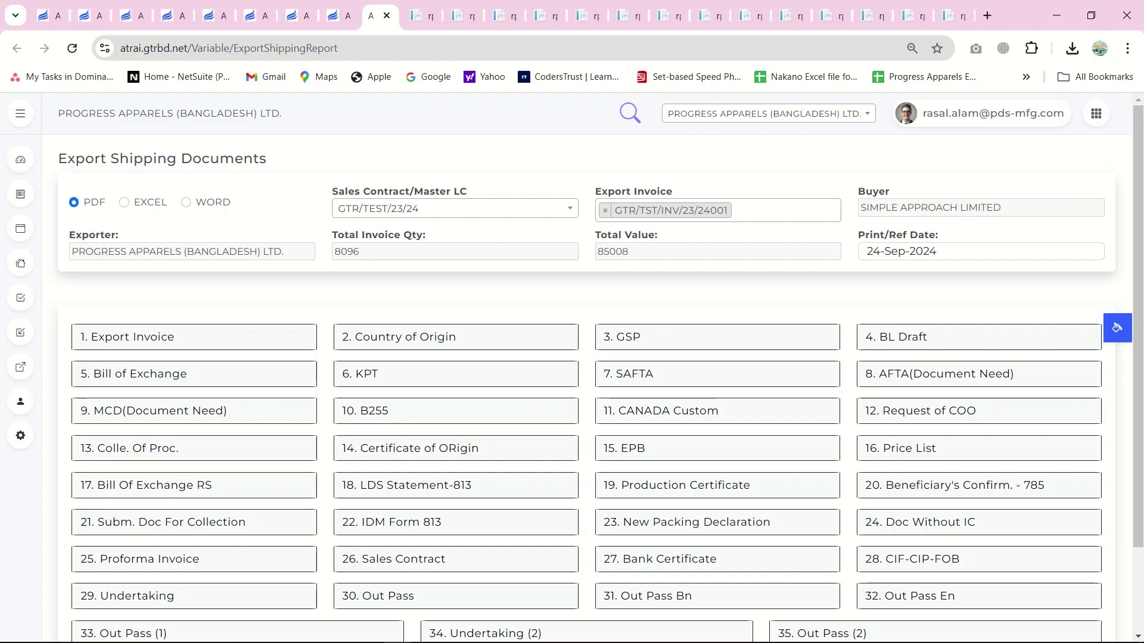
Step: Generate the 27. Bank Certificate PDF, then the 29. Undertaking letter PDF
{"action": "scroll", "coordinate": [586, 387], "scroll_direction": "down", "scroll_amount": 2}
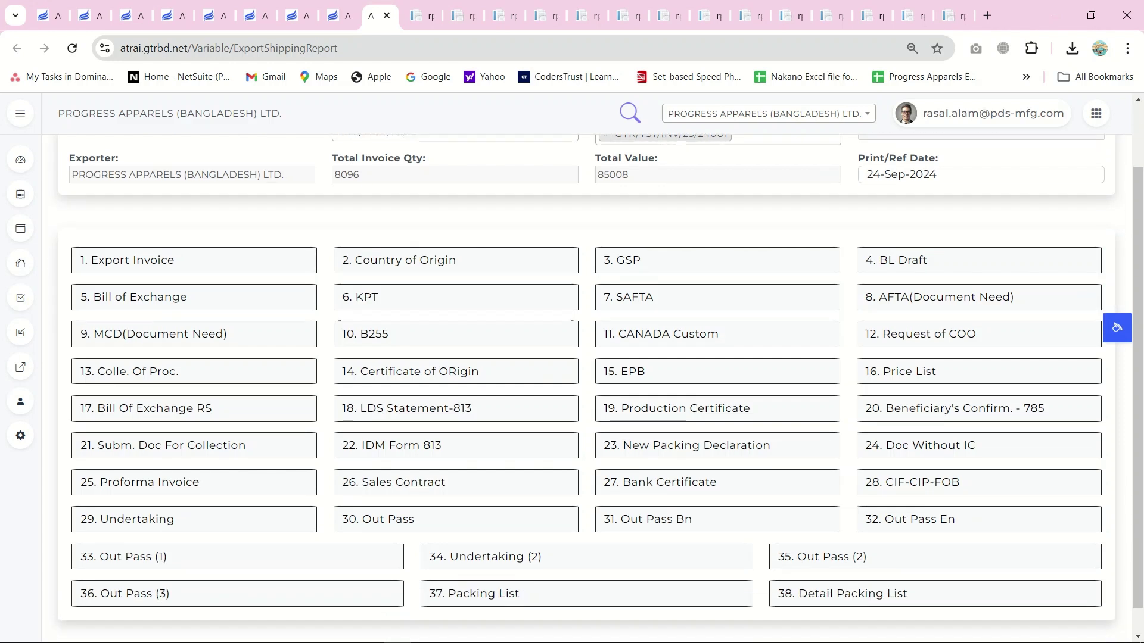
{"action": "left_click", "coordinate": [658, 482]}
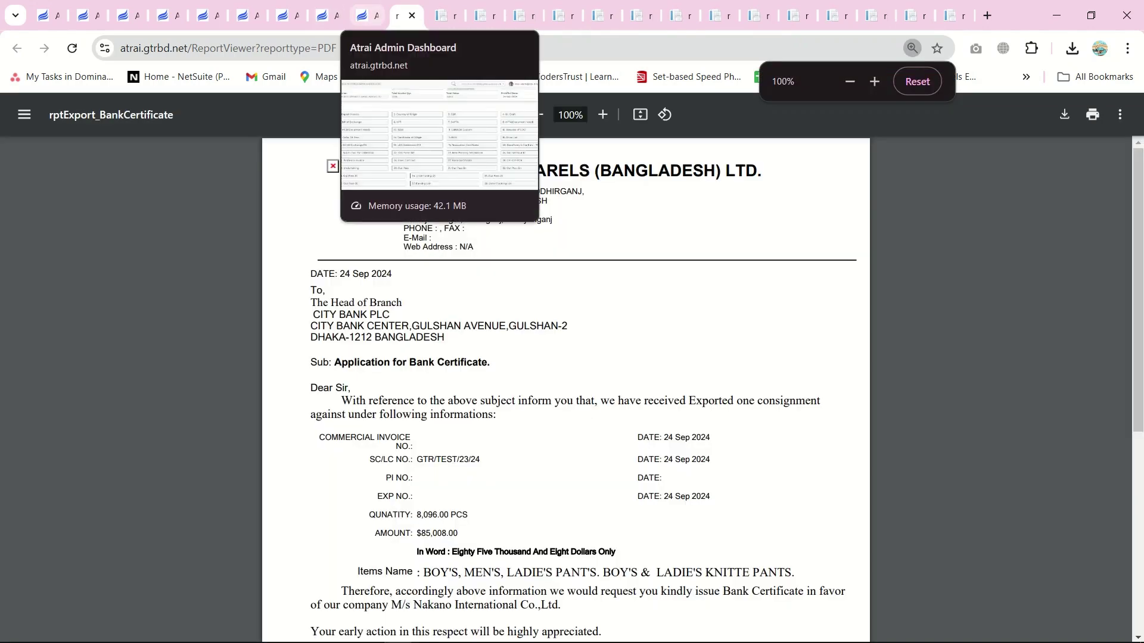
{"action": "left_click", "coordinate": [364, 15]}
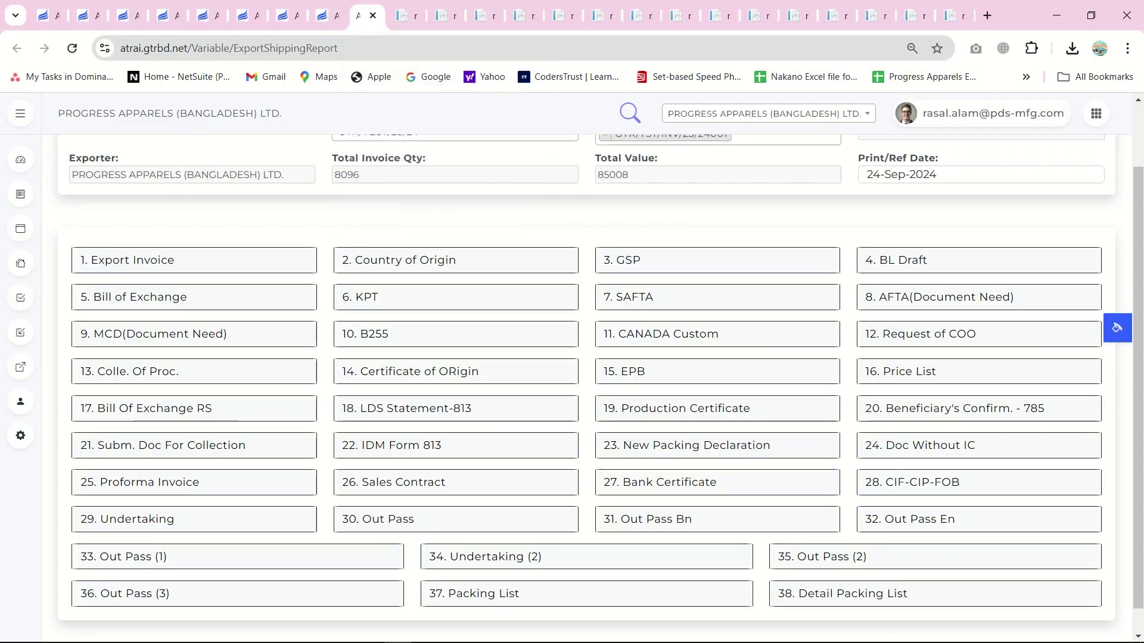
{"action": "left_click", "coordinate": [194, 519]}
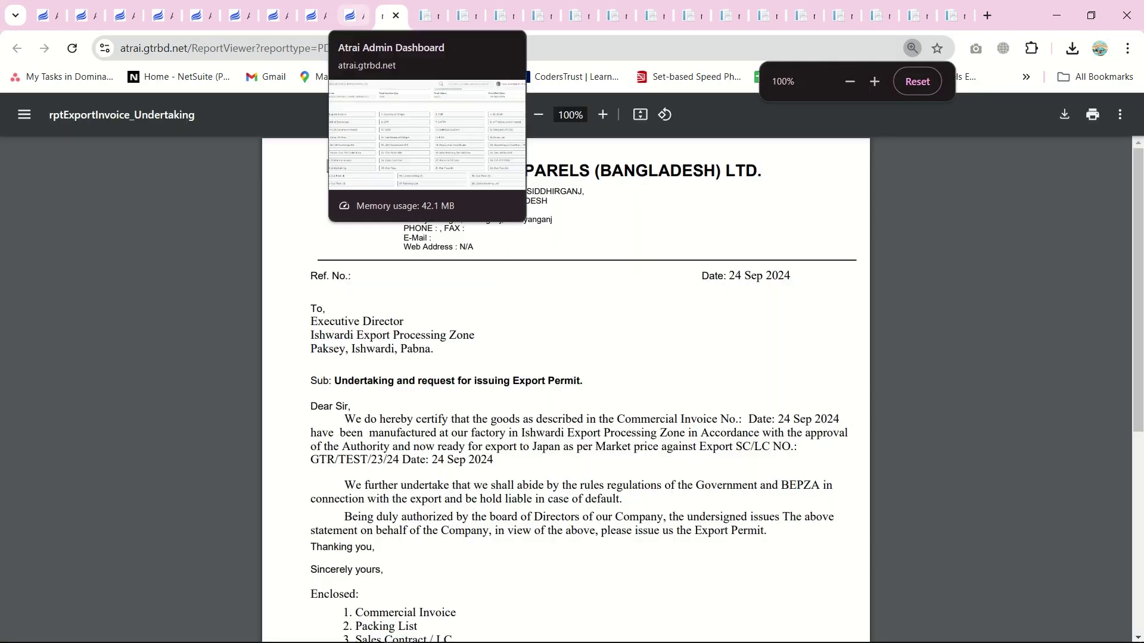
{"action": "left_click", "coordinate": [351, 16]}
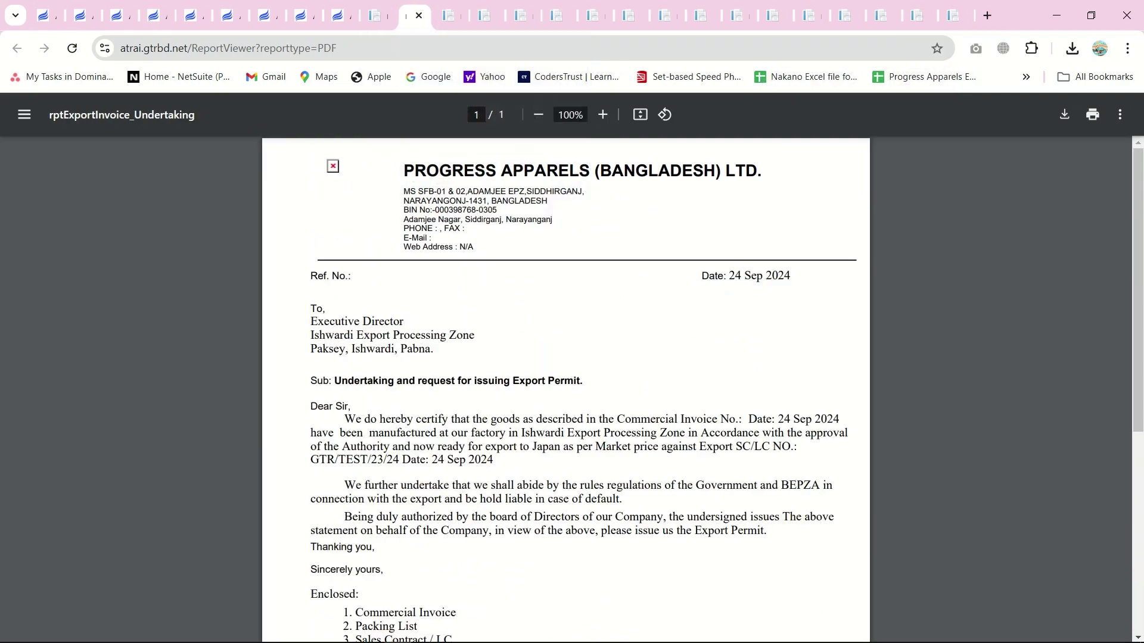
Step: Close the tabs right of the Undertaking report, then the Out Pass and Undertaking tabs
{"action": "right_click", "coordinate": [407, 16]}
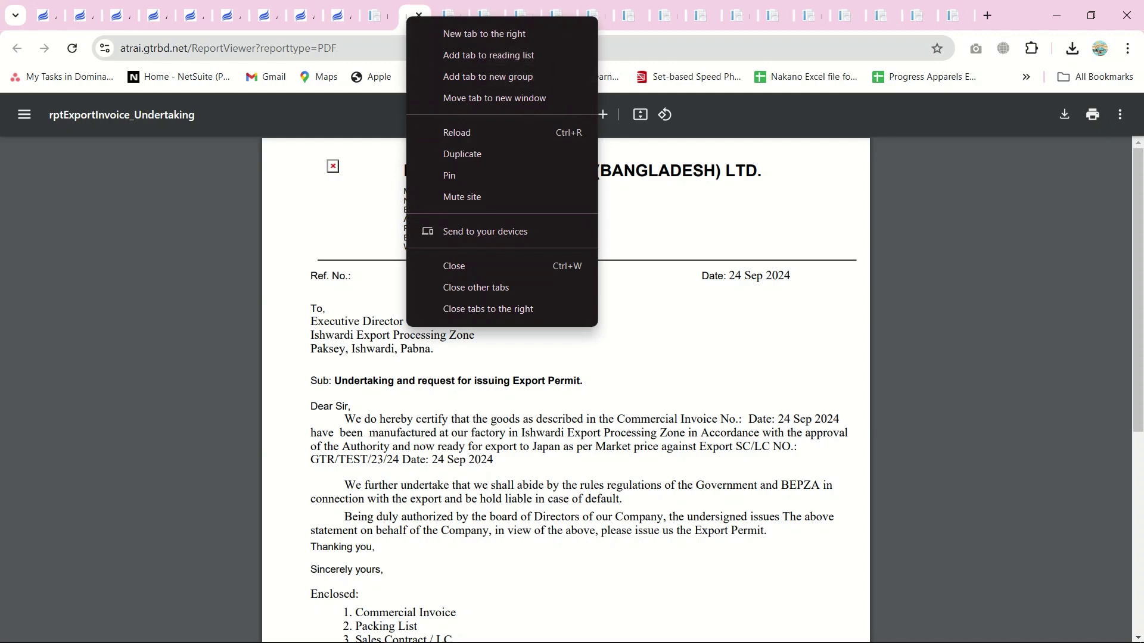
{"action": "left_click", "coordinate": [489, 308]}
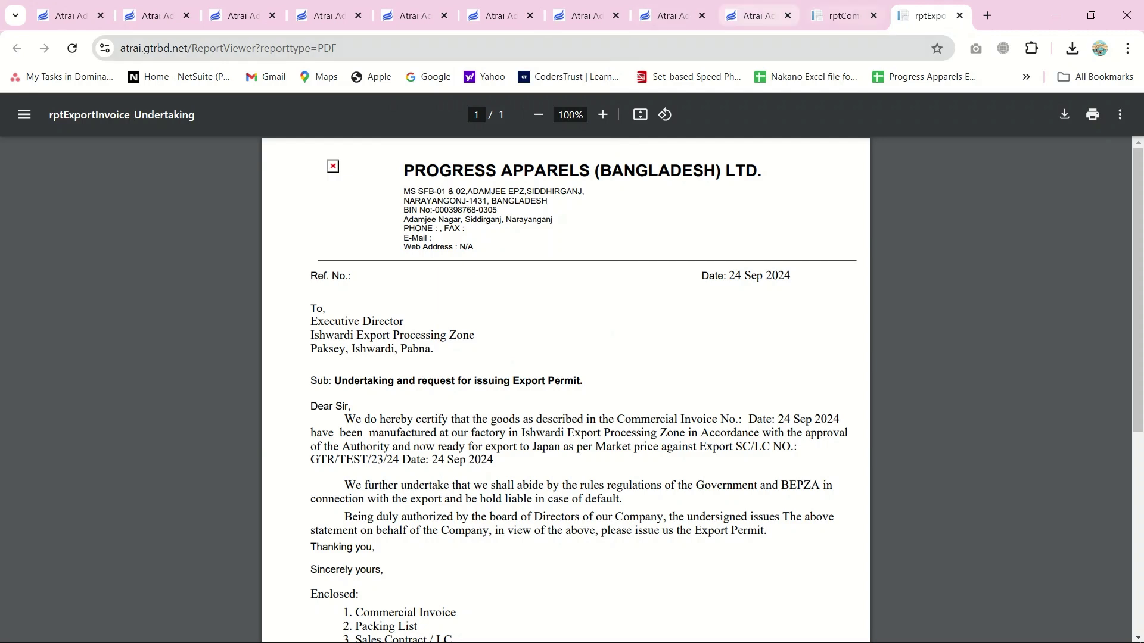
{"action": "left_click", "coordinate": [842, 16]}
{"action": "left_click", "coordinate": [873, 16]}
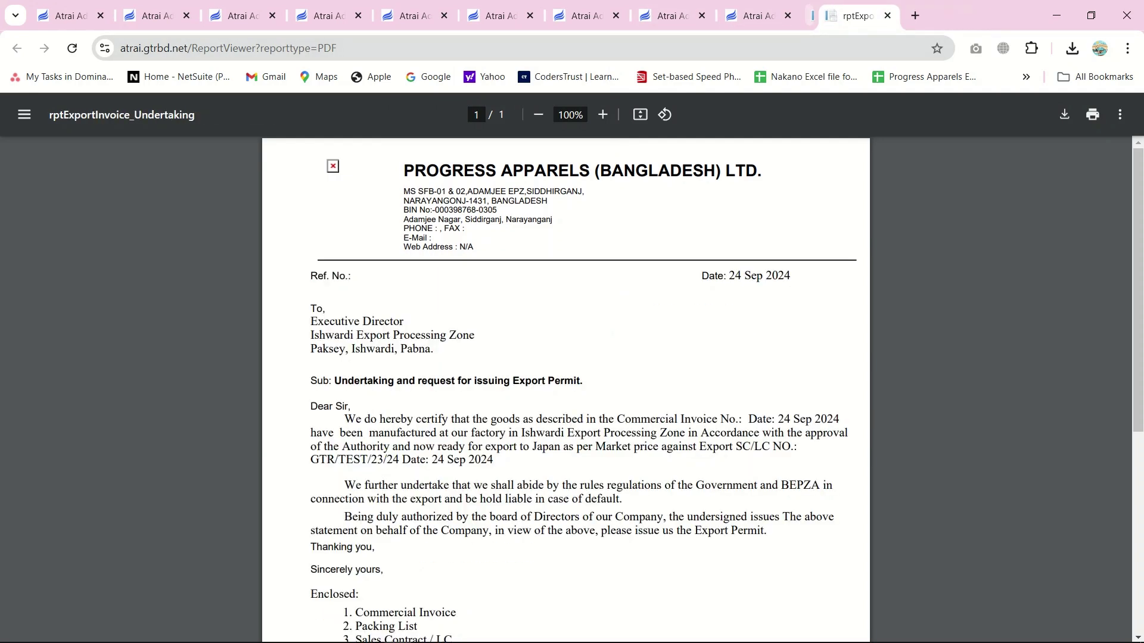
{"action": "left_click", "coordinate": [873, 16]}
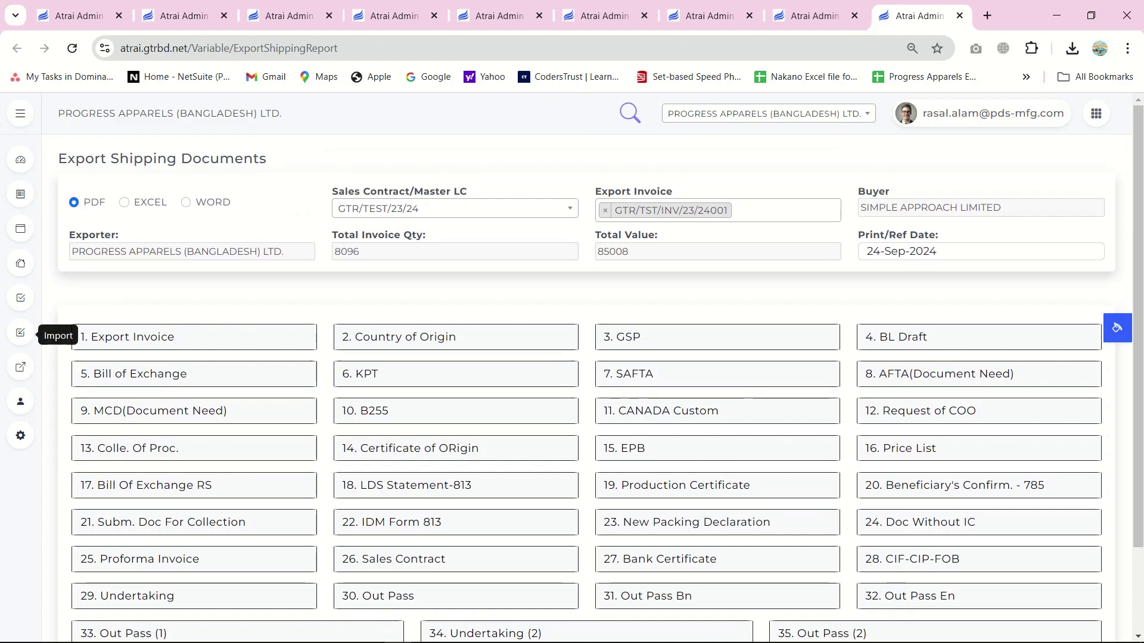
Step: Open Import > Proforma Invoice and filter the list from 02-Jun-2024
{"action": "left_click", "coordinate": [20, 333]}
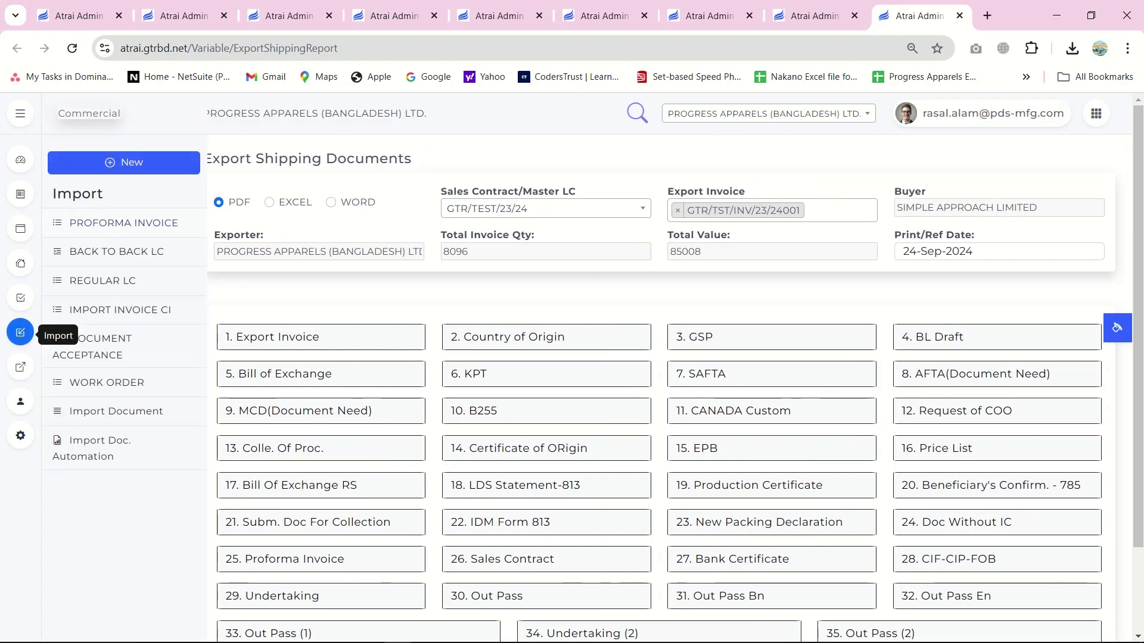
{"action": "left_click", "coordinate": [123, 224]}
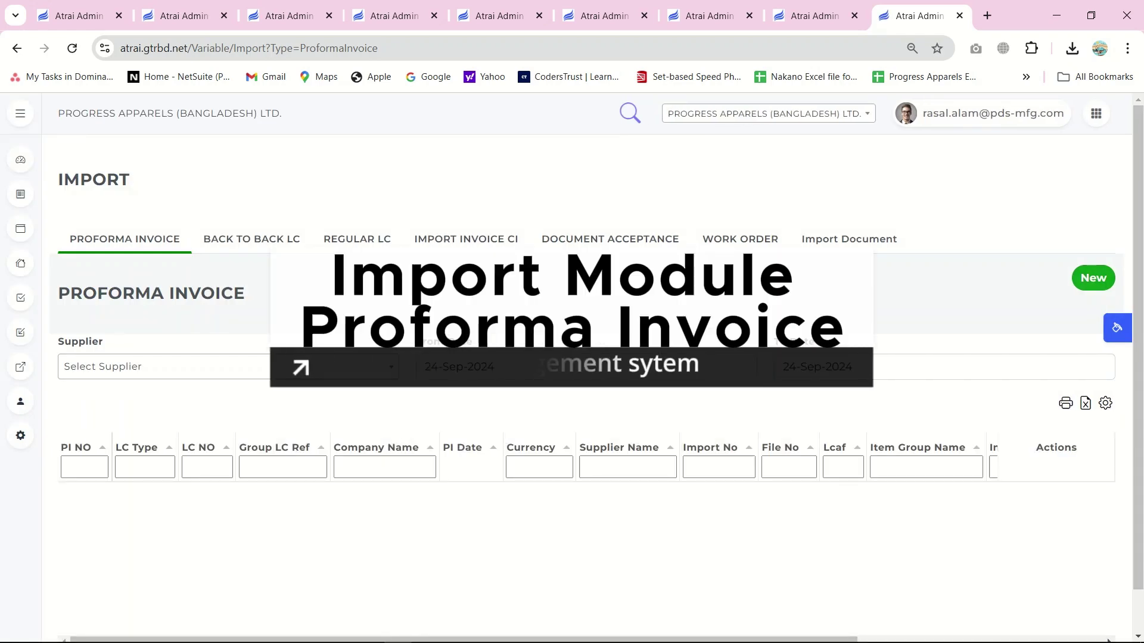
{"action": "left_click", "coordinate": [477, 367]}
{"action": "left_click", "coordinate": [428, 393]}
{"action": "left_click", "coordinate": [428, 393]}
{"action": "left_click", "coordinate": [429, 393]}
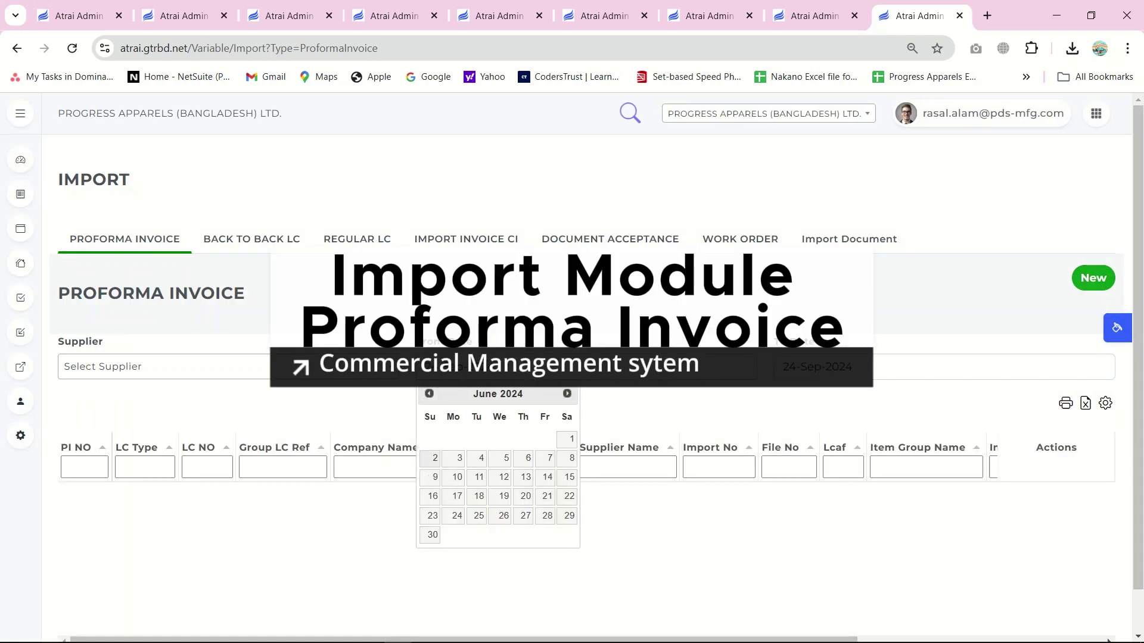
{"action": "left_click", "coordinate": [430, 459]}
{"action": "scroll", "coordinate": [432, 486], "scroll_direction": "down", "scroll_amount": 1}
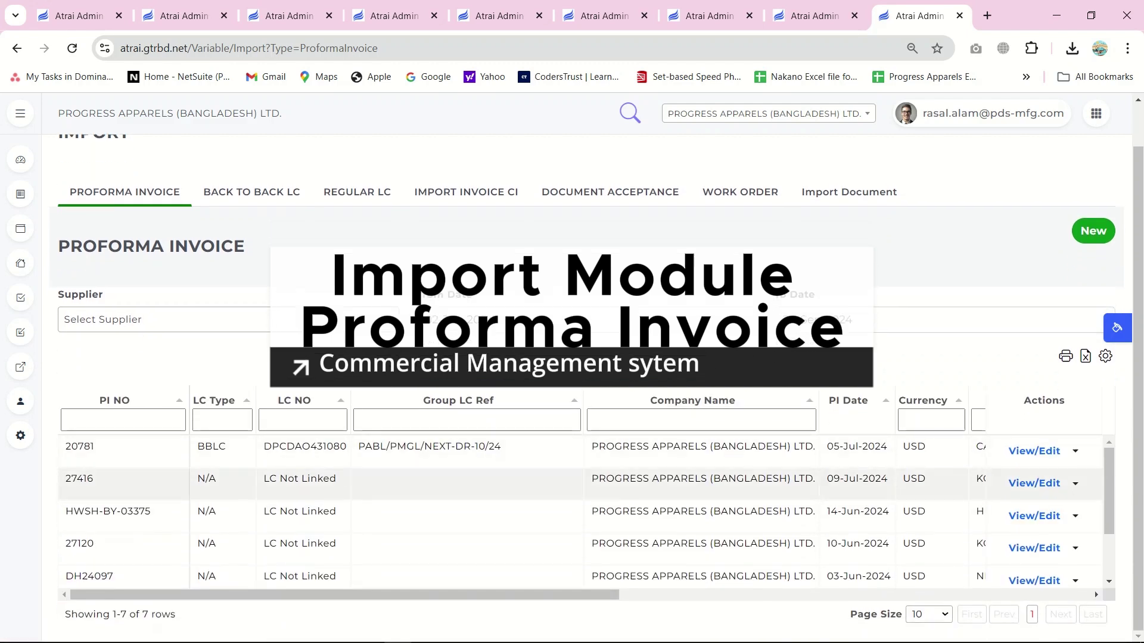
{"action": "scroll", "coordinate": [581, 511], "scroll_direction": "right", "scroll_amount": 10}
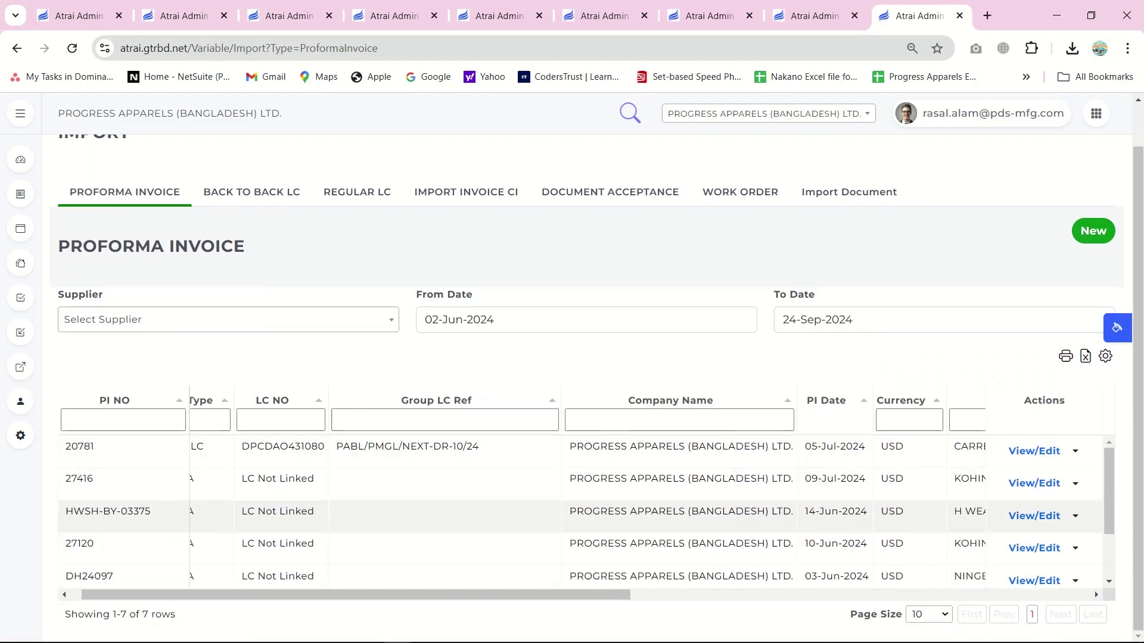
{"action": "scroll", "coordinate": [580, 511], "scroll_direction": "left", "scroll_amount": 10}
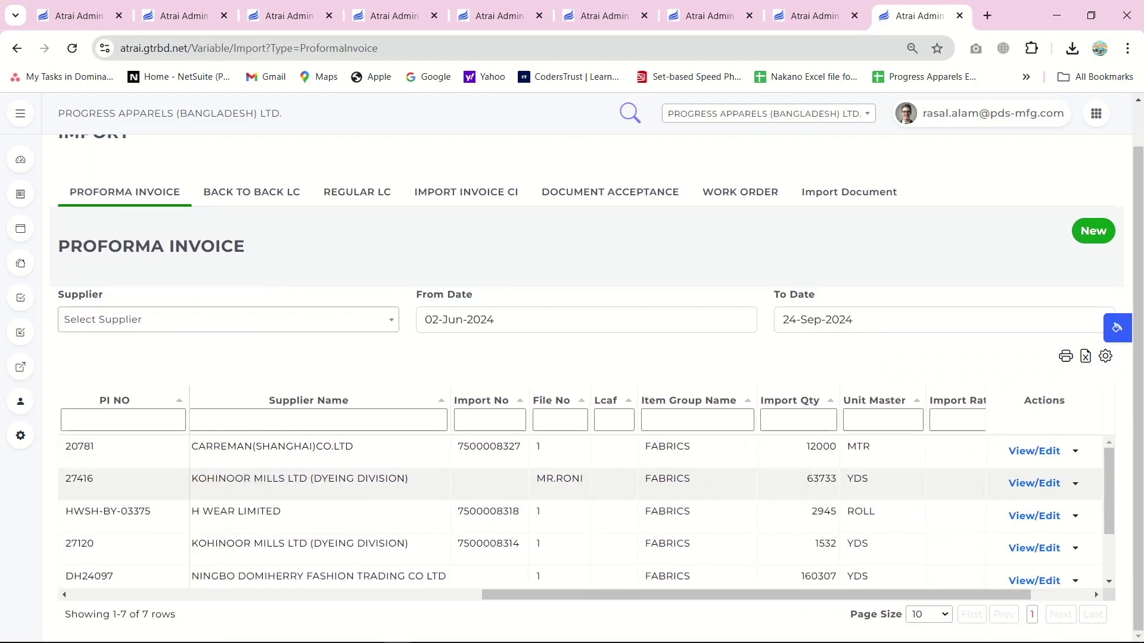
Step: Start proforma invoice GTR/TEST/PI/24 dated 24-Sep-2024 in USD, received 24-Sep-2024
{"action": "left_click", "coordinate": [1093, 231]}
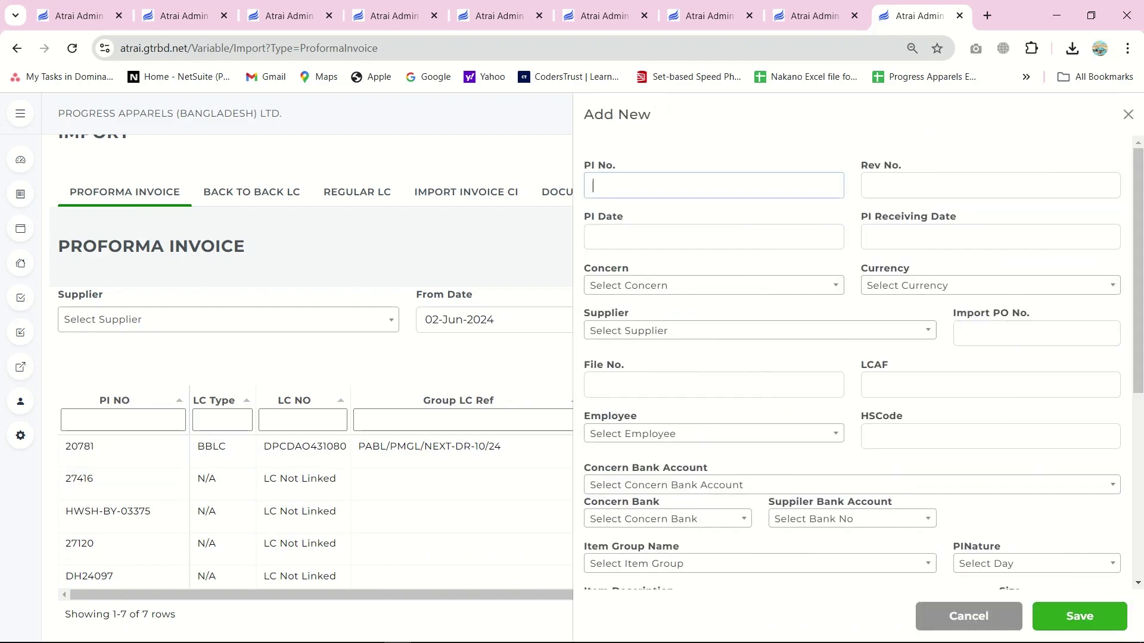
{"action": "type", "text": "GTR/TEST/PI/24"}
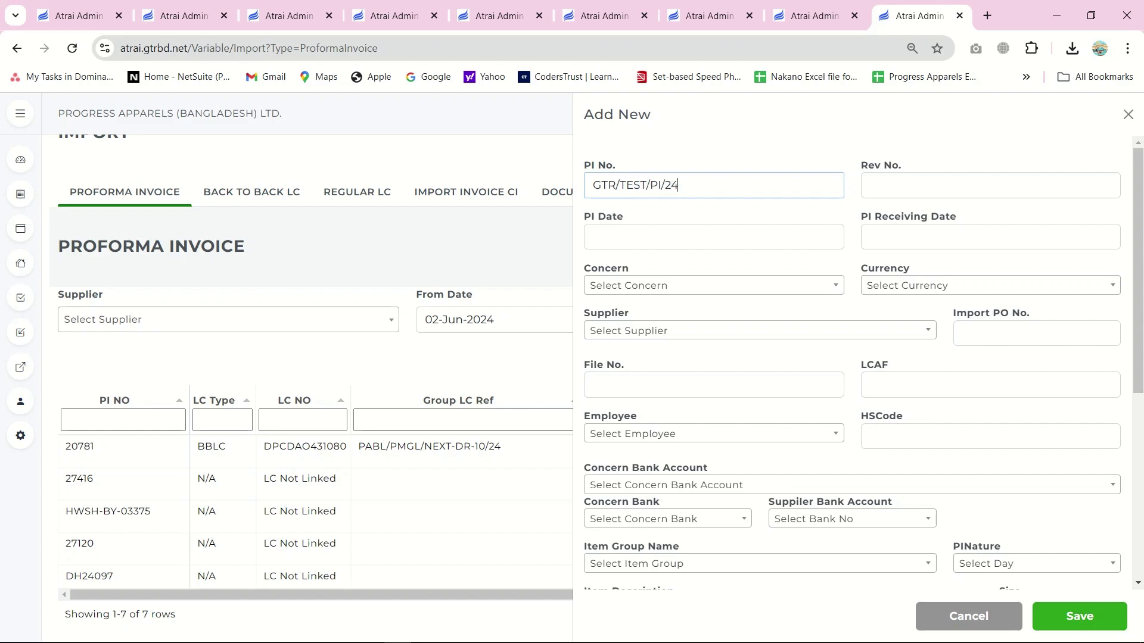
{"action": "left_click", "coordinate": [667, 237]}
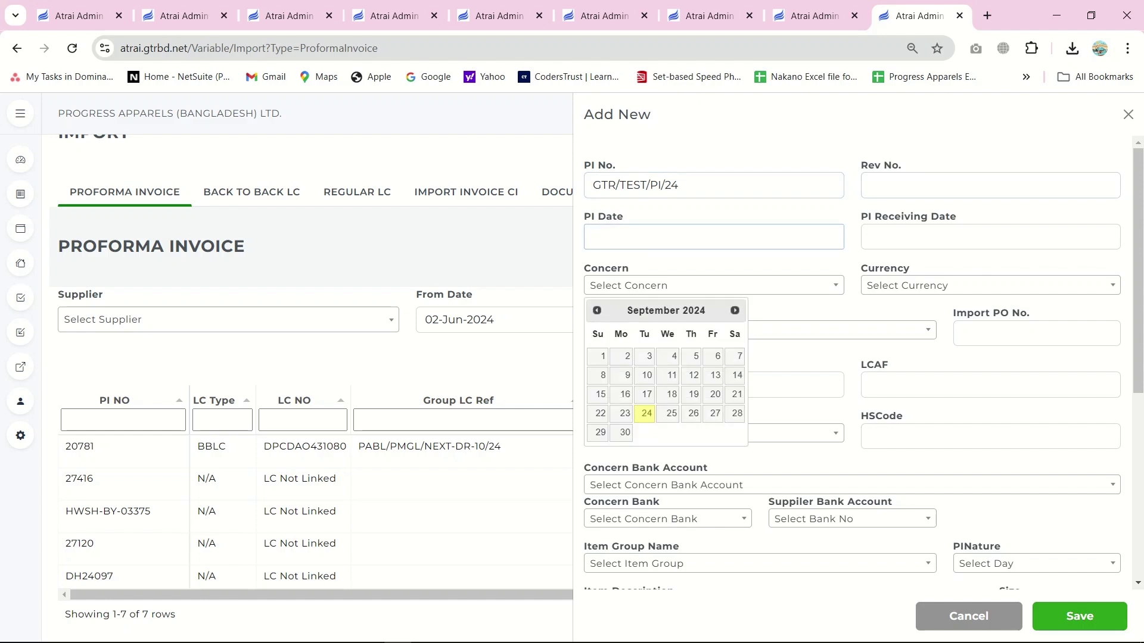
{"action": "left_click", "coordinate": [645, 414]}
{"action": "left_click", "coordinate": [989, 285]}
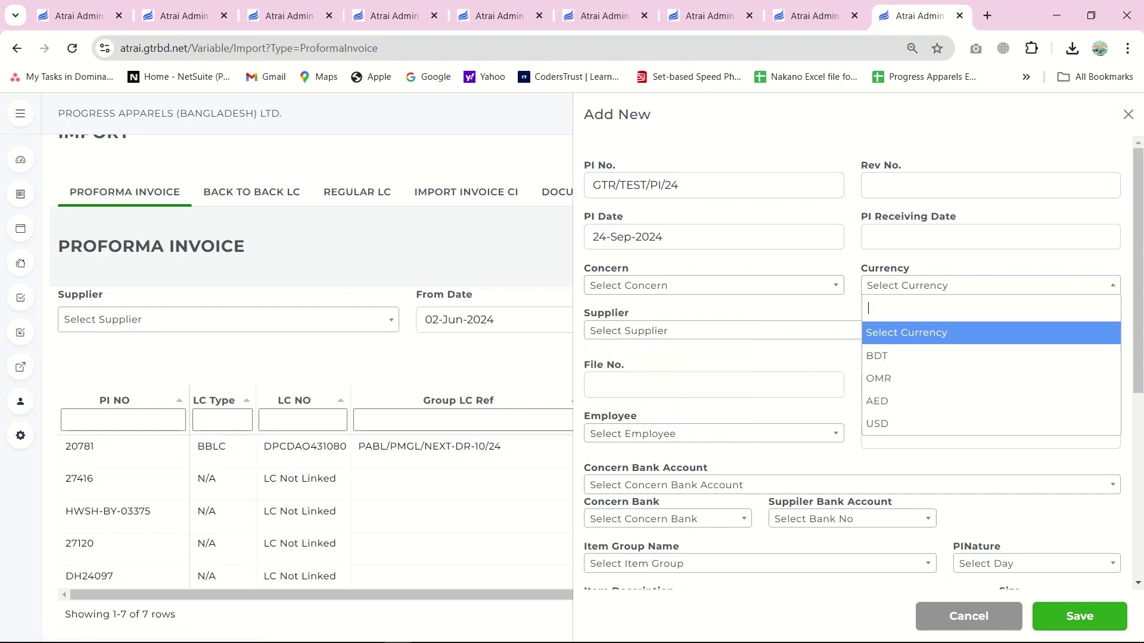
{"action": "type", "text": "us"}
{"action": "key", "text": "Return"}
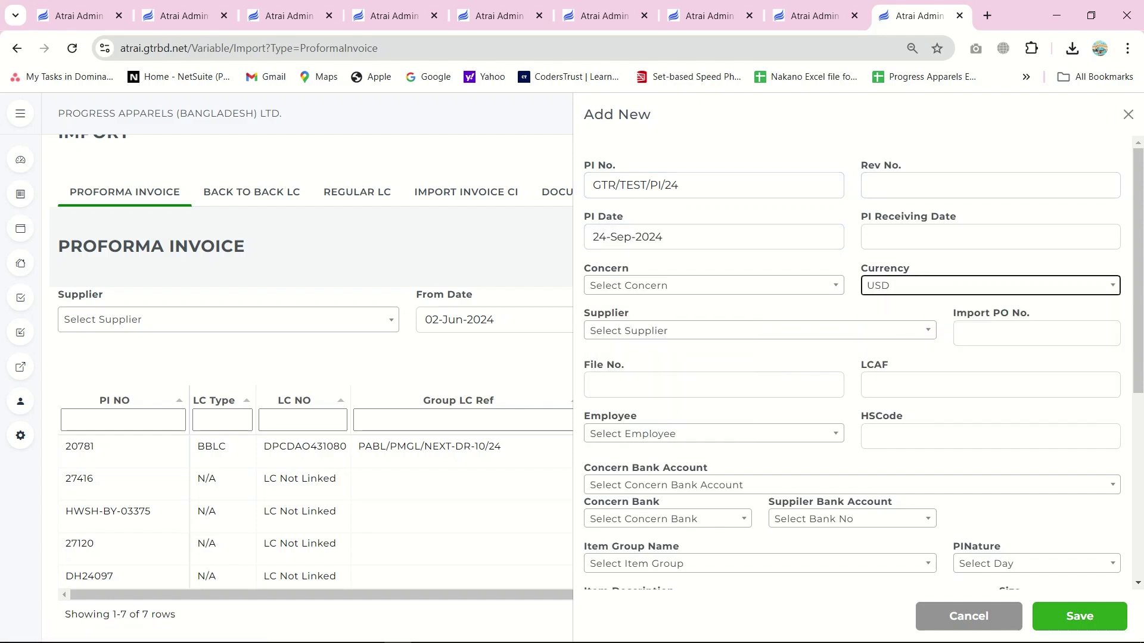
{"action": "left_click", "coordinate": [930, 237]}
{"action": "left_click", "coordinate": [923, 413]}
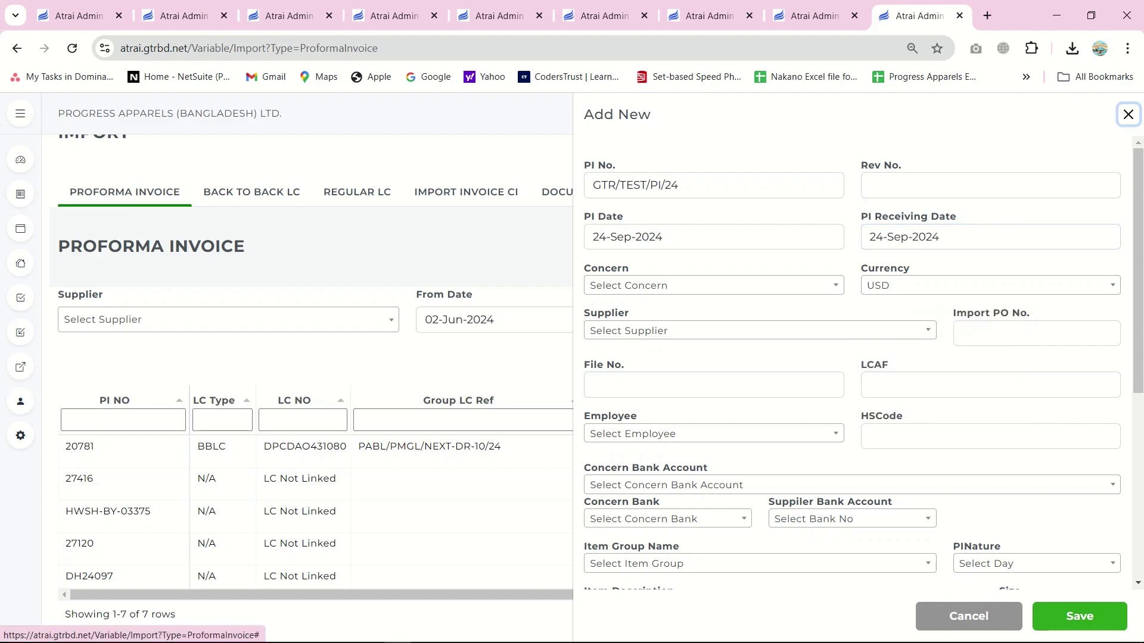
Step: Set concern to PROGRESS APPARELS (BANGLADESH) LTD. and supplier to ADIBA FASHION AND FABRICS
{"action": "left_click", "coordinate": [714, 286]}
{"action": "left_click", "coordinate": [700, 355]}
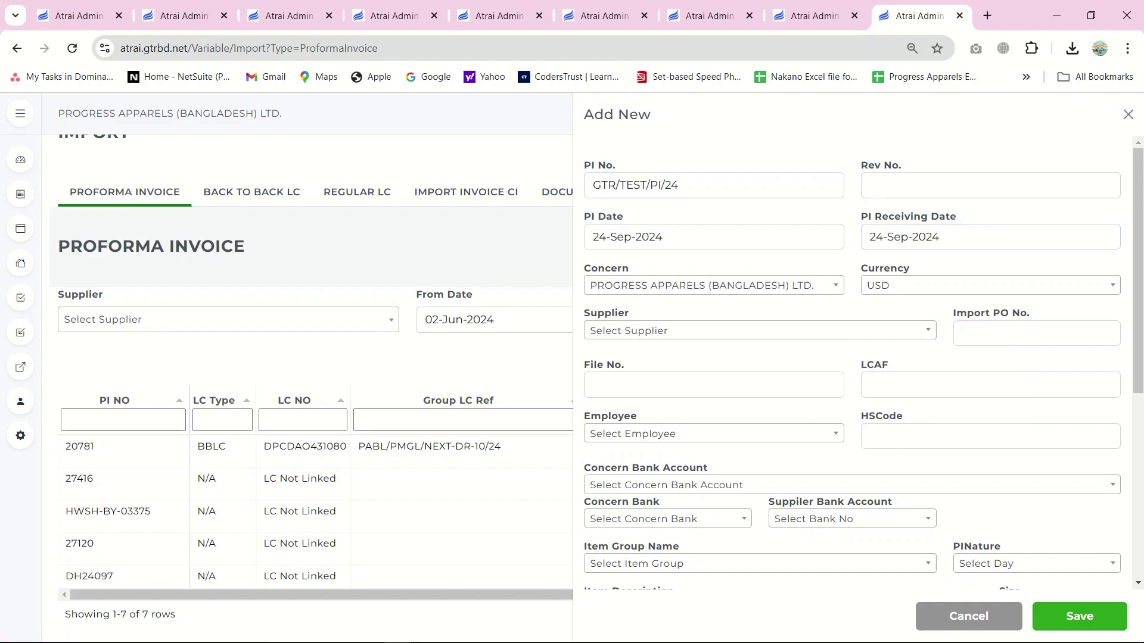
{"action": "left_click", "coordinate": [760, 331]}
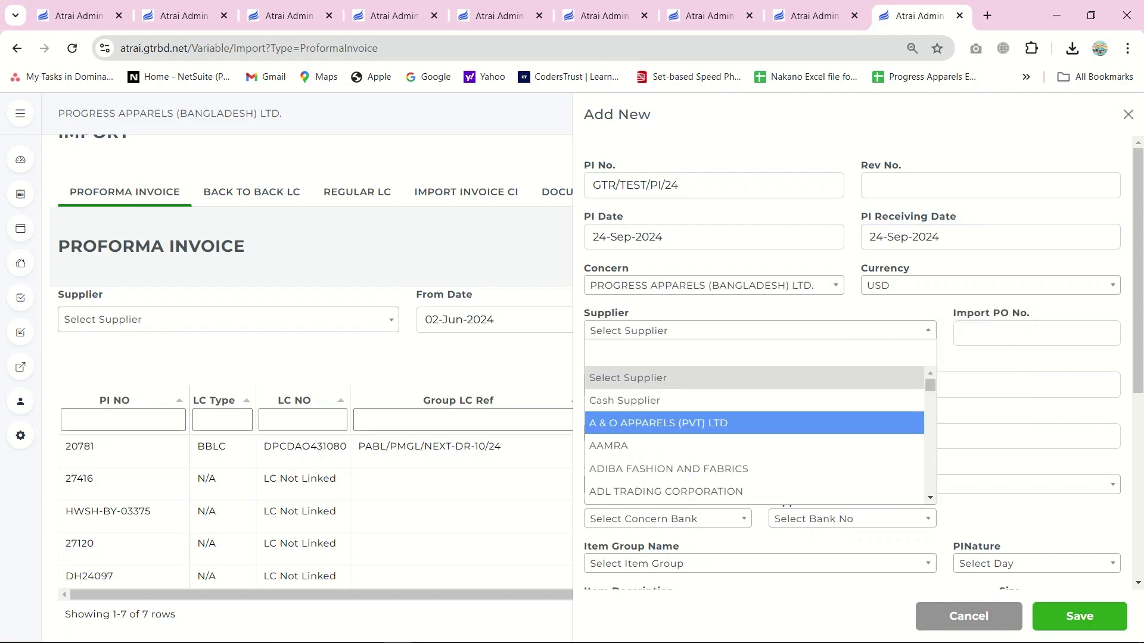
{"action": "key", "text": "Down"}
{"action": "key", "text": "Down"}
{"action": "key", "text": "Return"}
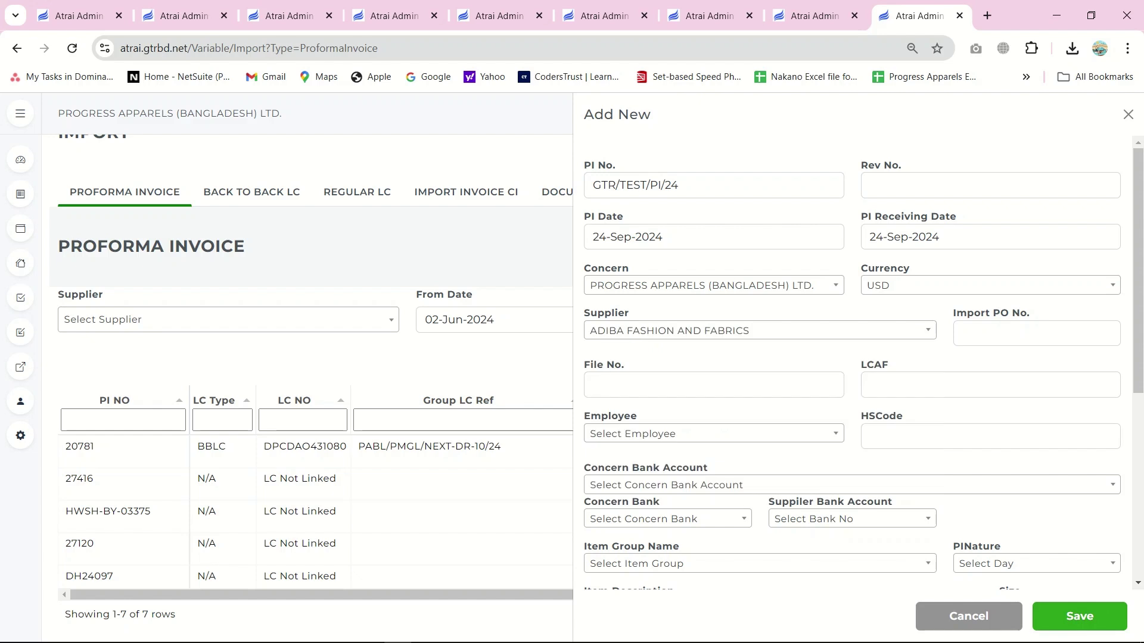
Step: Enter file number F/24 and assign the first listed employee
{"action": "type", "text": "F"}
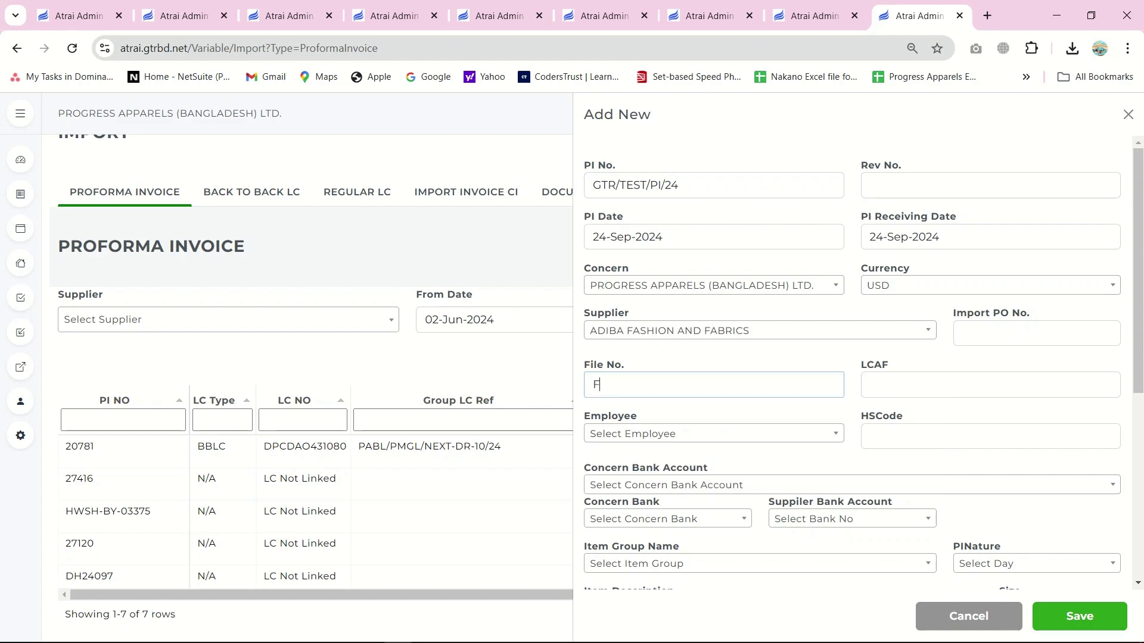
{"action": "type", "text": "/25"}
{"action": "key", "text": "BackSpace"}
{"action": "type", "text": "4"}
{"action": "key", "text": "Tab"}
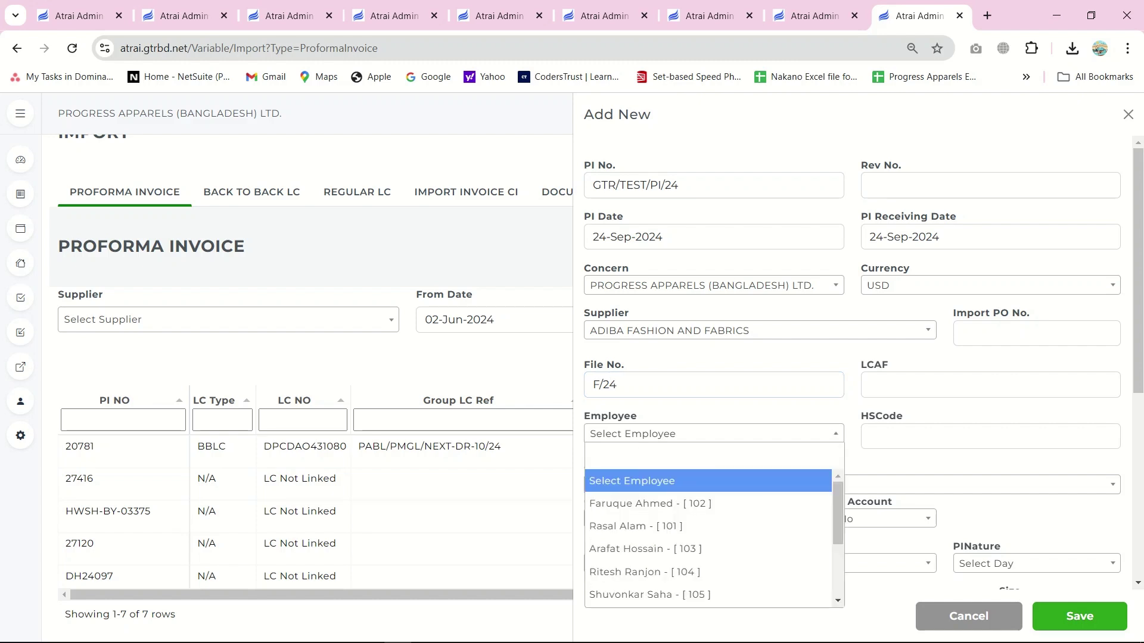
{"action": "key", "text": "Down"}
{"action": "key", "text": "Return"}
Step: Choose CITY BANK PLC as concern bank account and pick the supplier's bank account
{"action": "scroll", "coordinate": [852, 357], "scroll_direction": "down", "scroll_amount": 3}
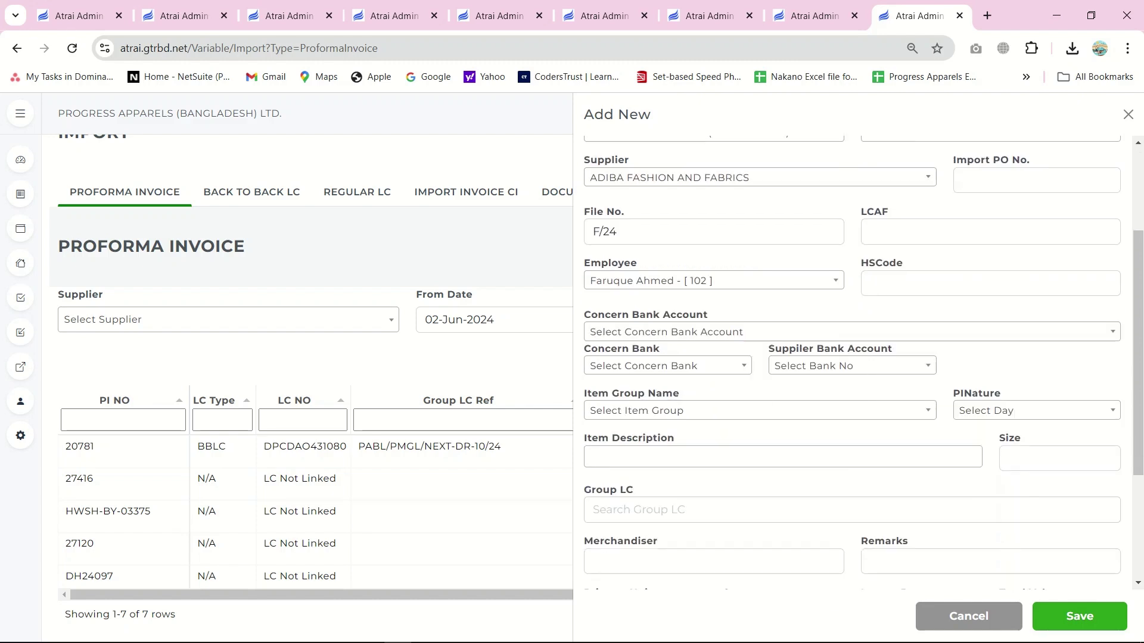
{"action": "left_click", "coordinate": [852, 332]}
{"action": "left_click", "coordinate": [852, 332]}
{"action": "left_click", "coordinate": [852, 331]}
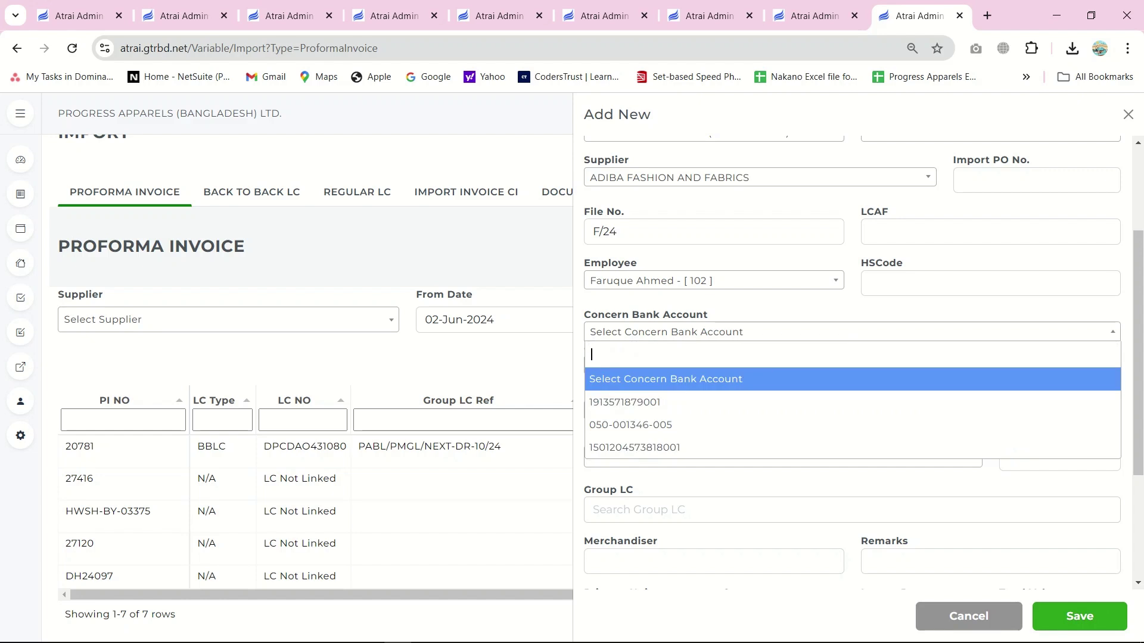
{"action": "key", "text": "Down"}
{"action": "key", "text": "Return"}
{"action": "key", "text": "Tab"}
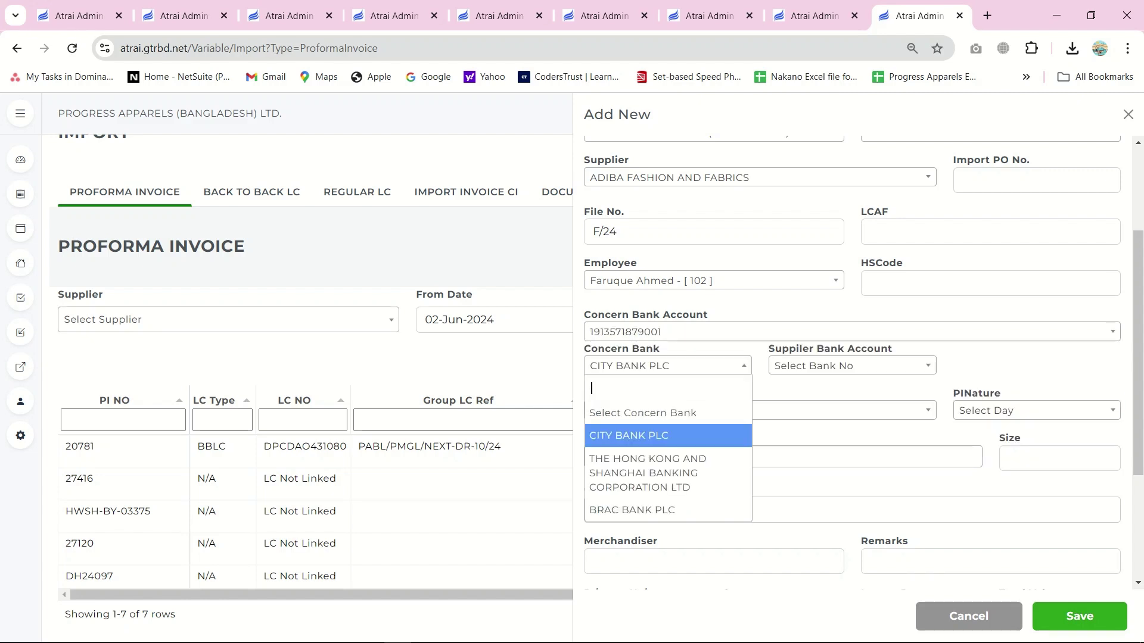
{"action": "key", "text": "Tab"}
{"action": "key", "text": "Down"}
{"action": "key", "text": "Return"}
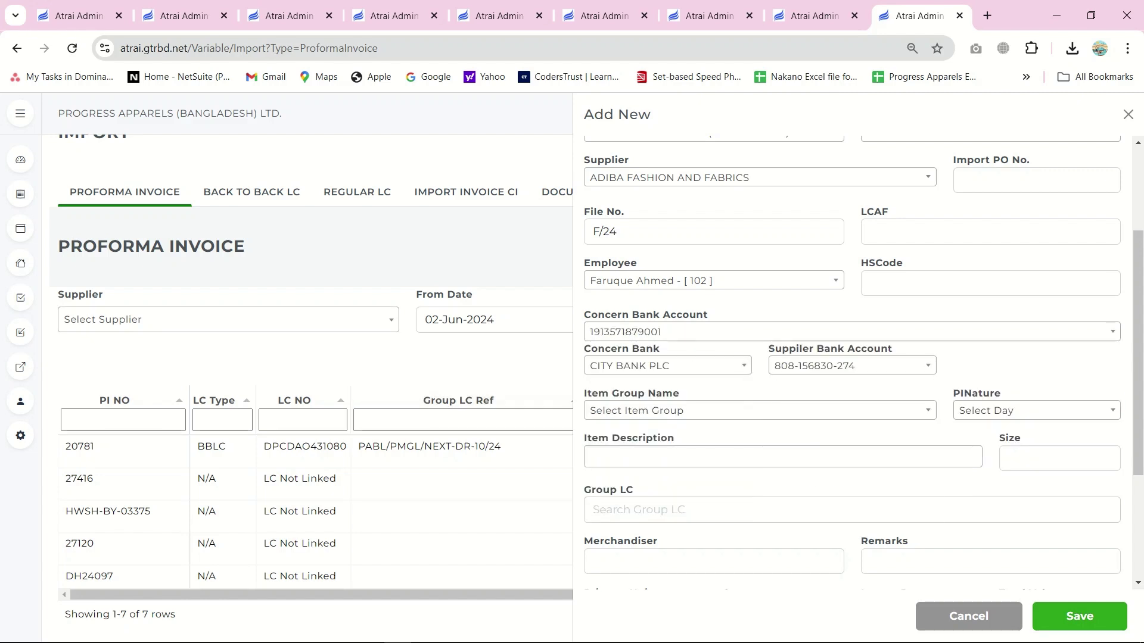
Step: Set item group FABRICS and add the 95% organic cotton spandex 60 inch and 96%COTTON 4% SPANDEX SINGLE JERSEY items
{"action": "key", "text": "Tab"}
{"action": "key", "text": "Down"}
{"action": "key", "text": "Return"}
{"action": "scroll", "coordinate": [782, 381], "scroll_direction": "down", "scroll_amount": 1}
{"action": "left_click", "coordinate": [782, 379]}
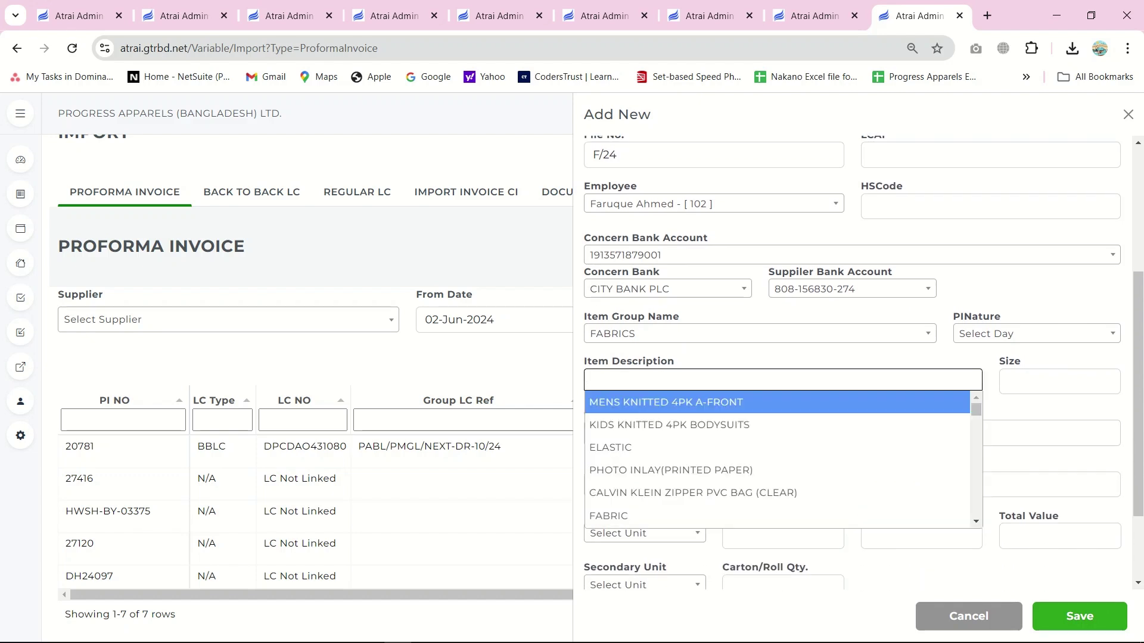
{"action": "type", "text": "60"}
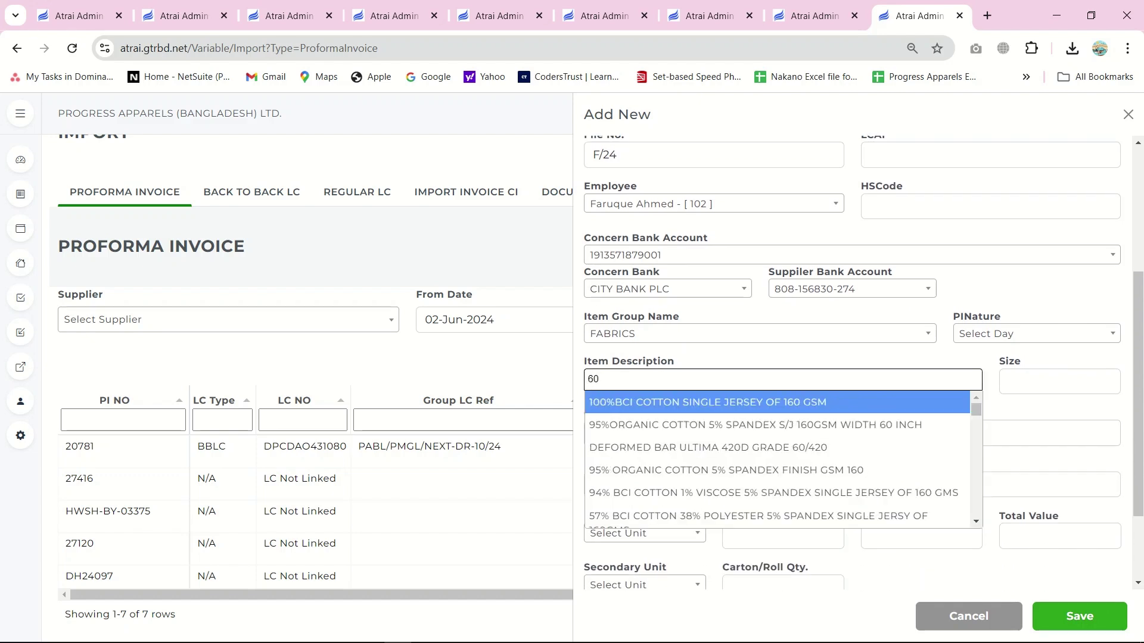
{"action": "key", "text": "Down"}
{"action": "key", "text": "Return"}
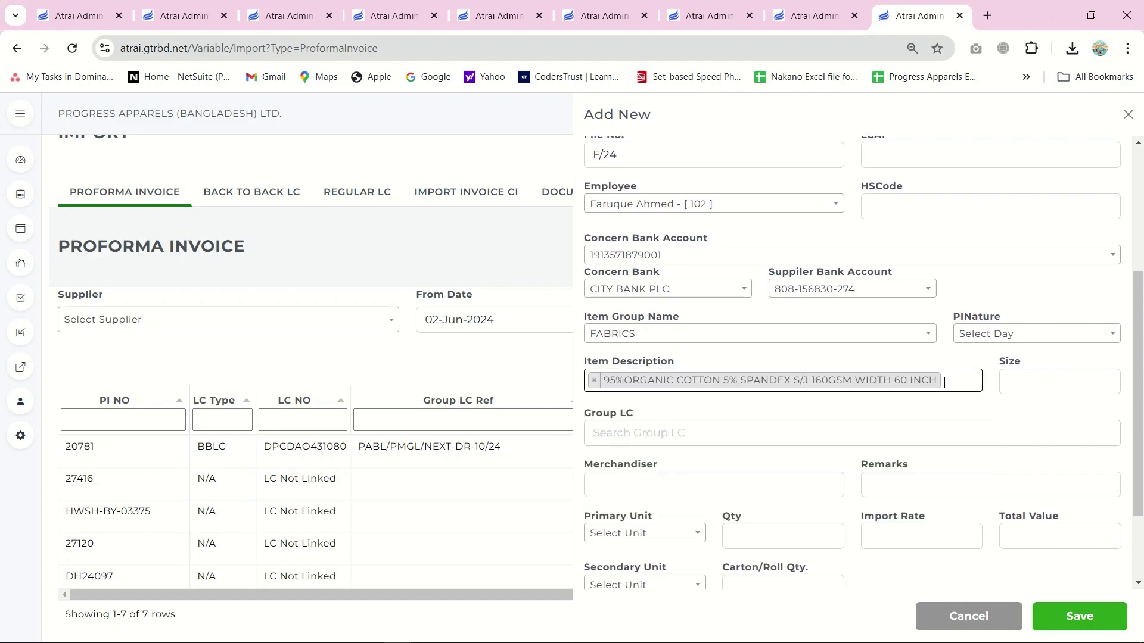
{"action": "key", "text": "Down"}
{"action": "key", "text": "Down"}
{"action": "key", "text": "Down"}
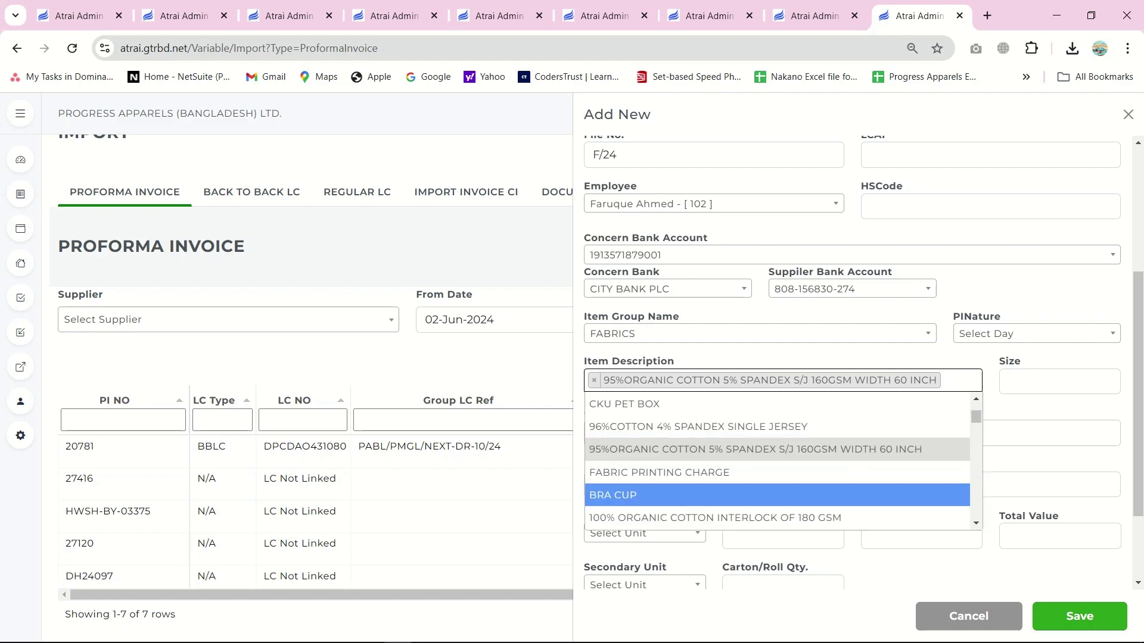
{"action": "key", "text": "Up"}
{"action": "key", "text": "Up"}
{"action": "key", "text": "Up"}
{"action": "key", "text": "Return"}
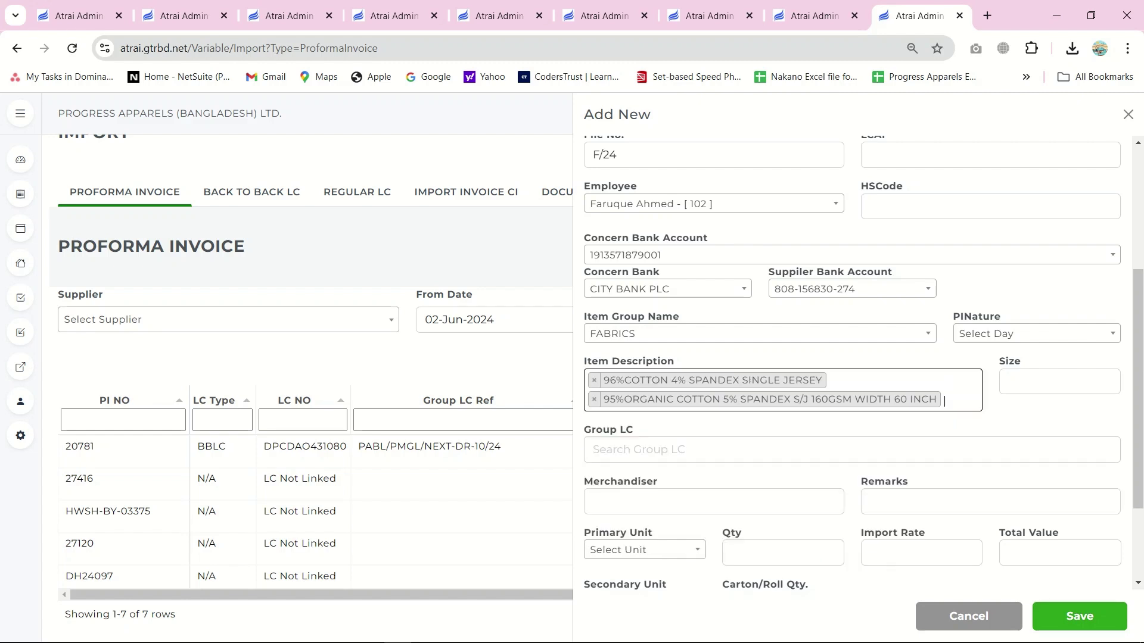
Step: Enter size 34 and Group LC GTR/TEST/23/24
{"action": "key", "text": "Tab"}
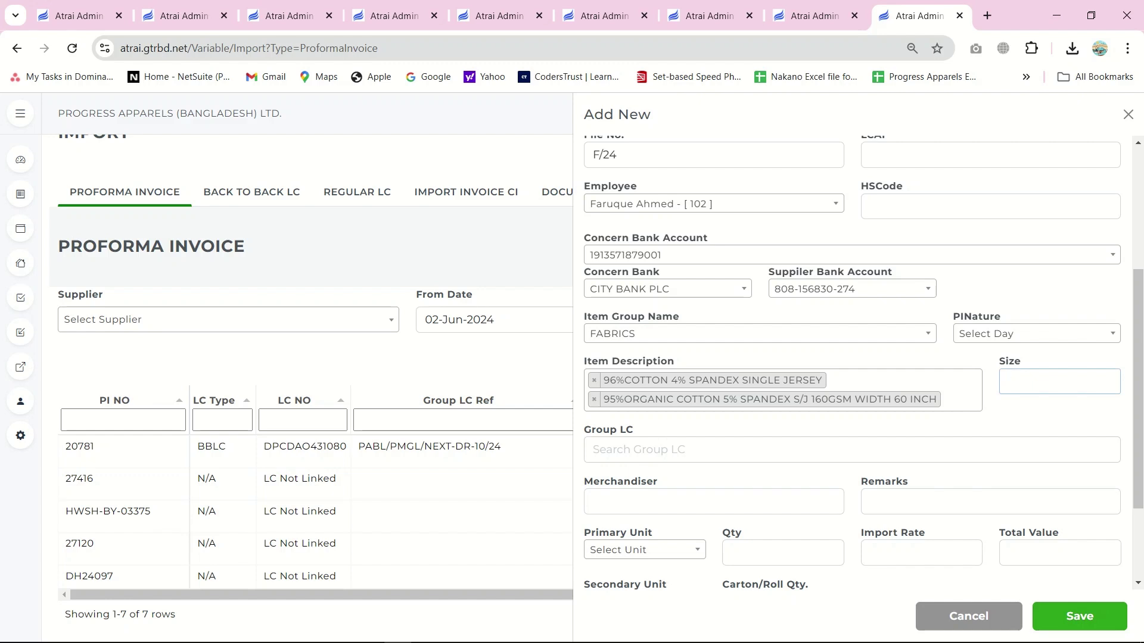
{"action": "type", "text": "34"}
{"action": "key", "text": "Tab"}
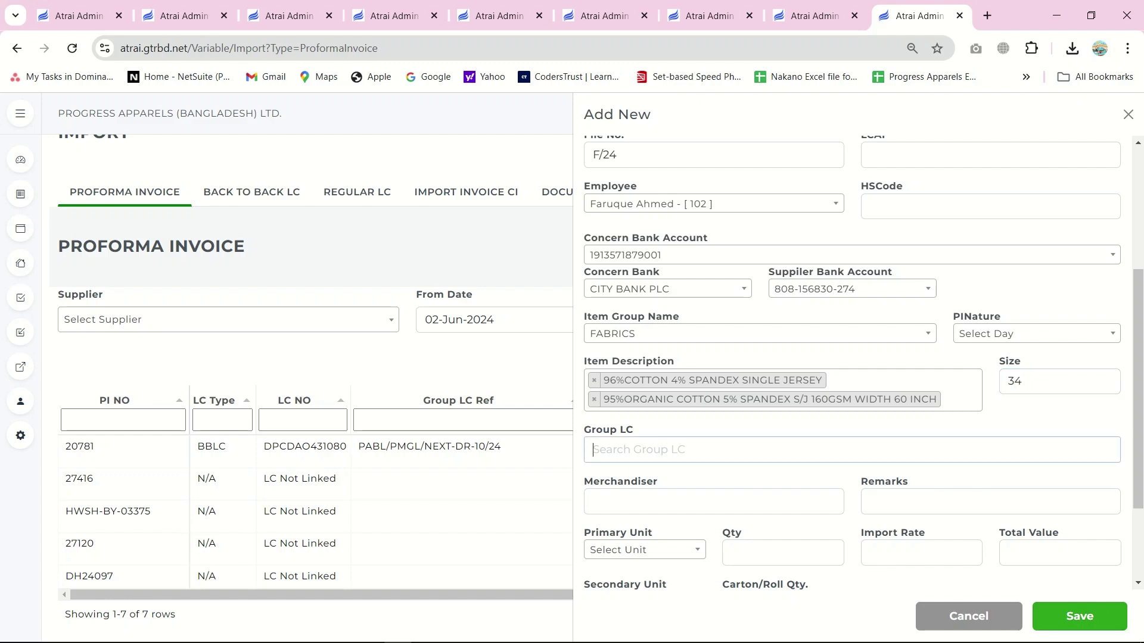
{"action": "type", "text": "GTR"}
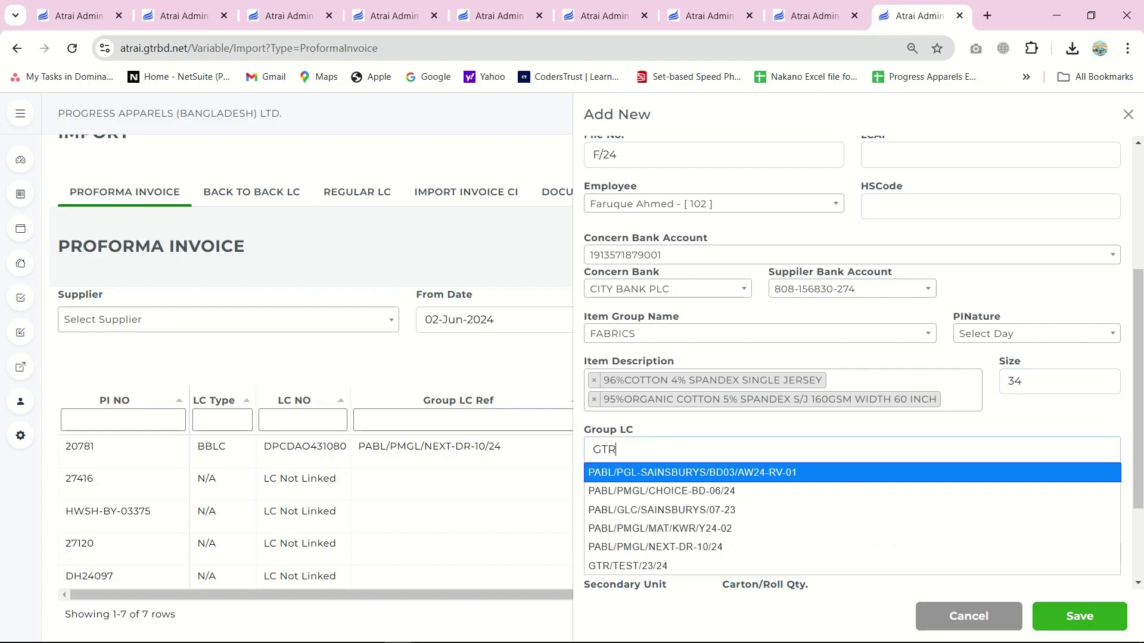
{"action": "key", "text": "Return"}
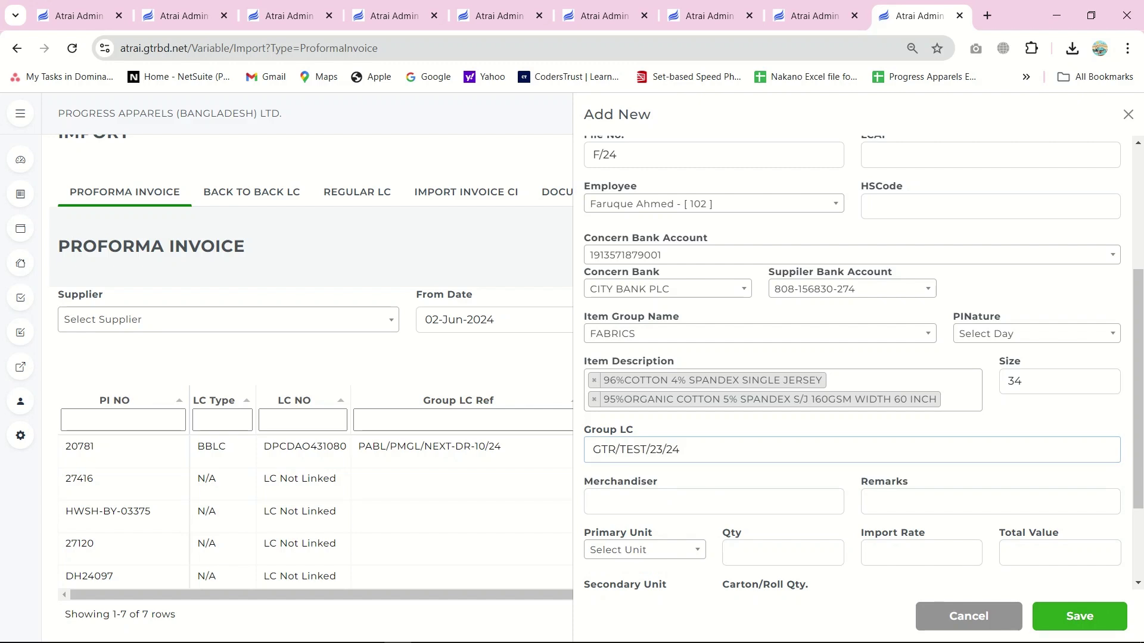
{"action": "key", "text": "Tab"}
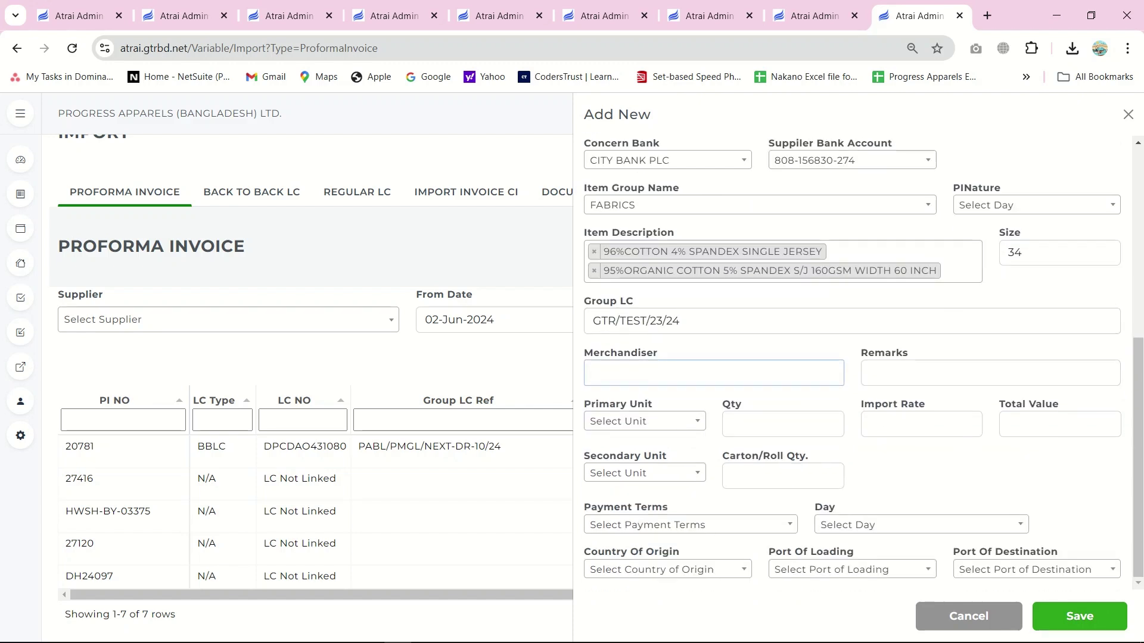
Step: Enter merchandiser FAHAD, primary unit ROLL and secondary unit MTR
{"action": "type", "text": "FAHAD"}
{"action": "key", "text": "Tab"}
{"action": "key", "text": "Down"}
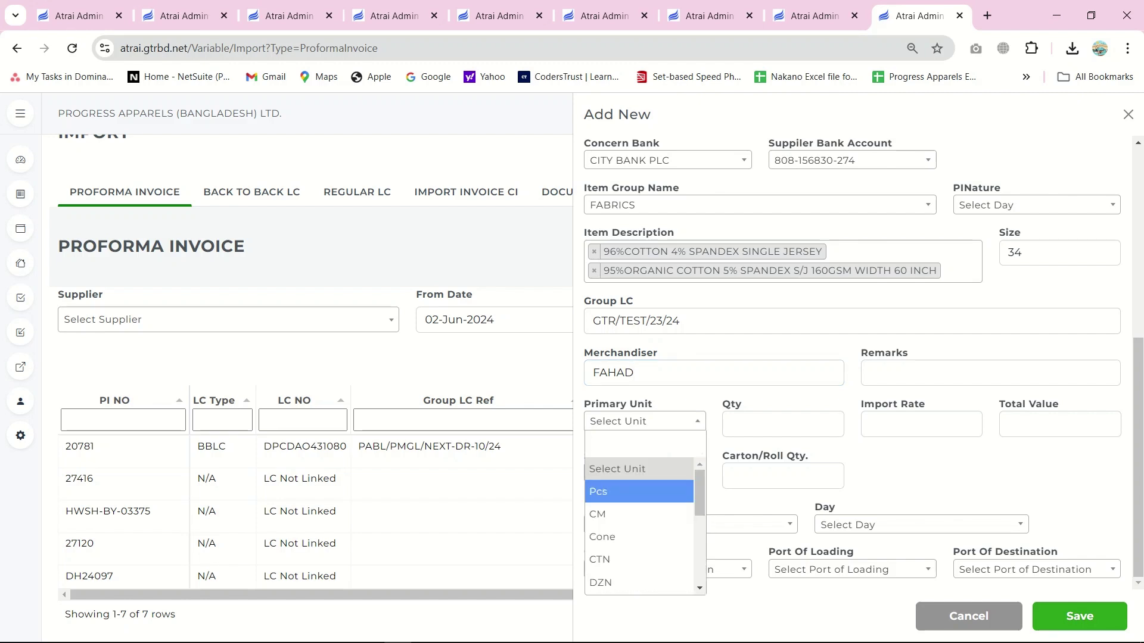
{"action": "type", "text": "ROL"}
{"action": "key", "text": "Return"}
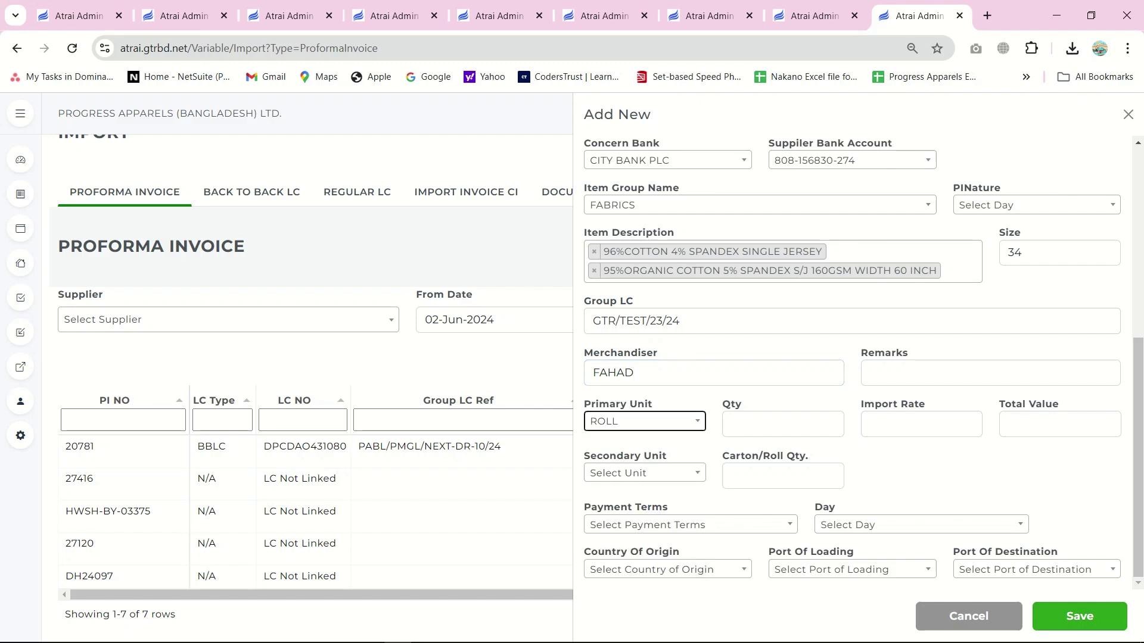
{"action": "key", "text": "Tab"}
{"action": "type", "text": "MTR"}
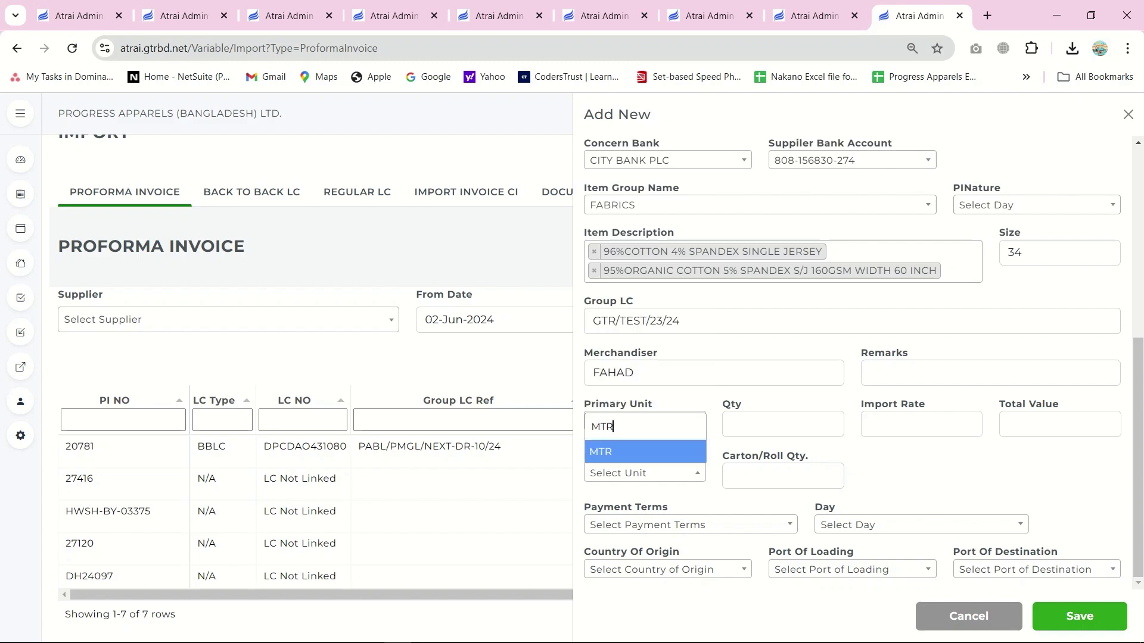
{"action": "key", "text": "Return"}
Step: Enter quantity 20, carton/roll quantity 1000, rate 100 and total value 2000
{"action": "key", "text": "Tab"}
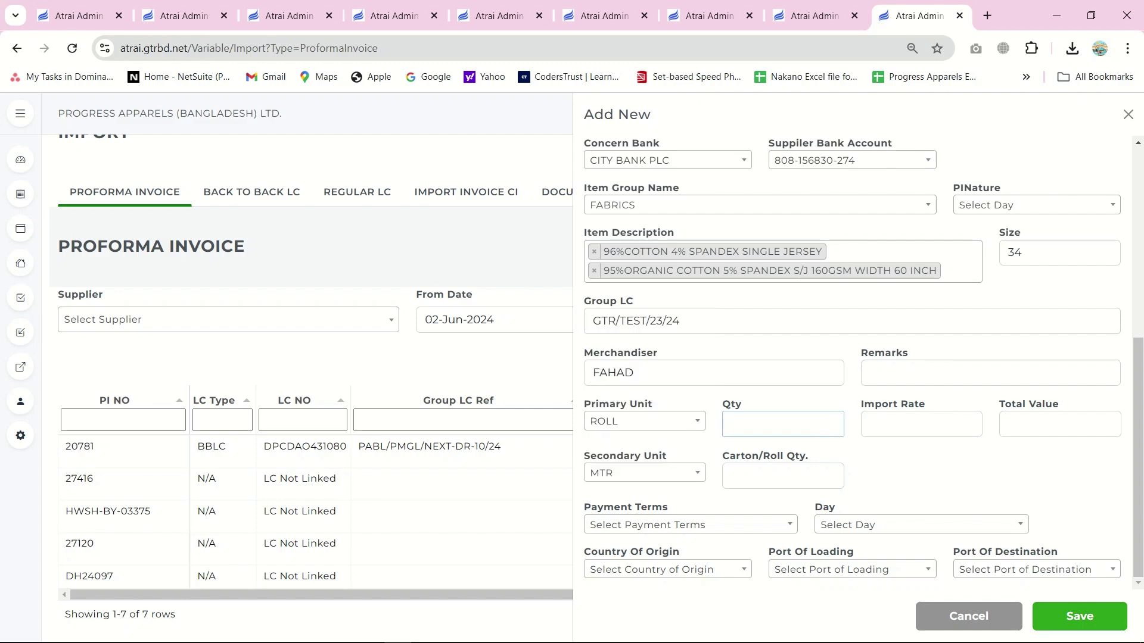
{"action": "type", "text": "20"}
{"action": "key", "text": "Tab"}
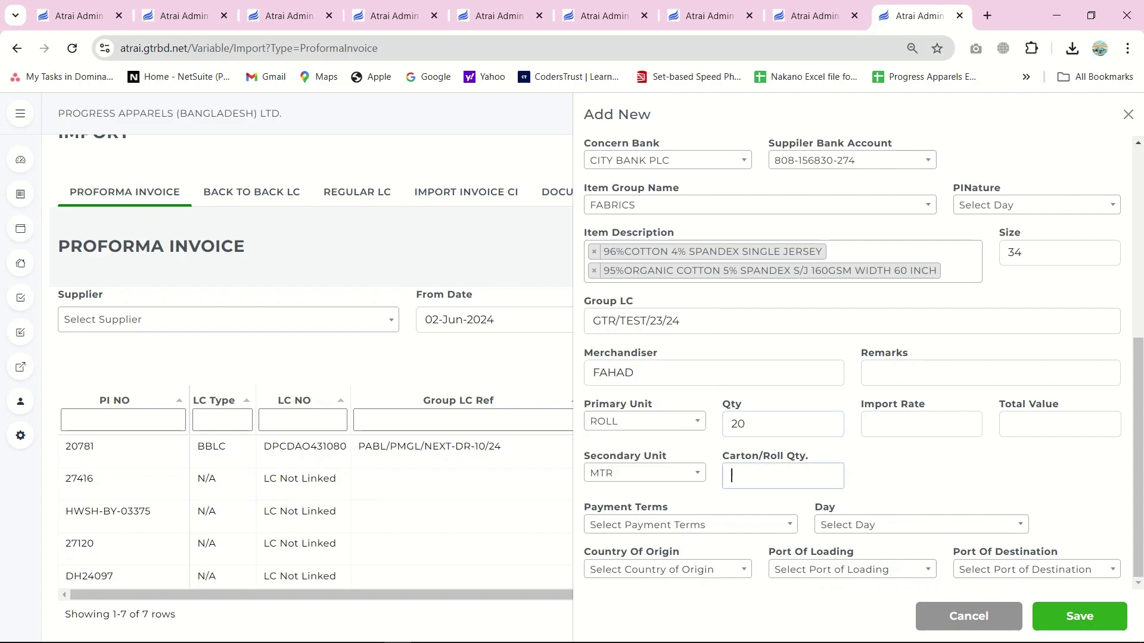
{"action": "type", "text": "1000"}
{"action": "key", "text": "Tab"}
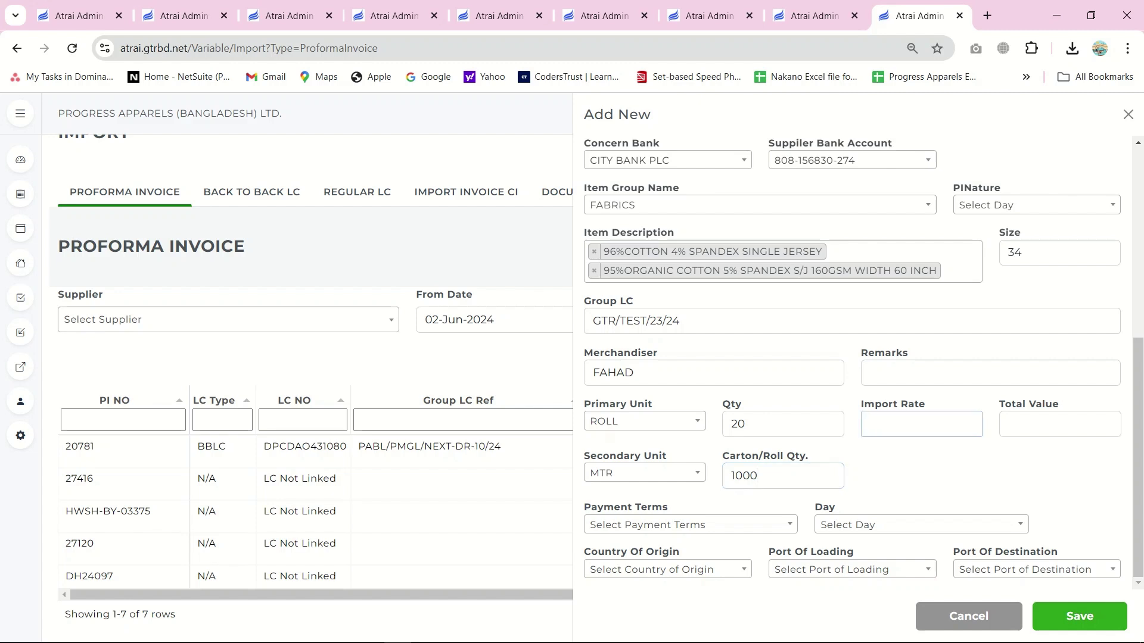
{"action": "type", "text": "100"}
{"action": "key", "text": "Tab"}
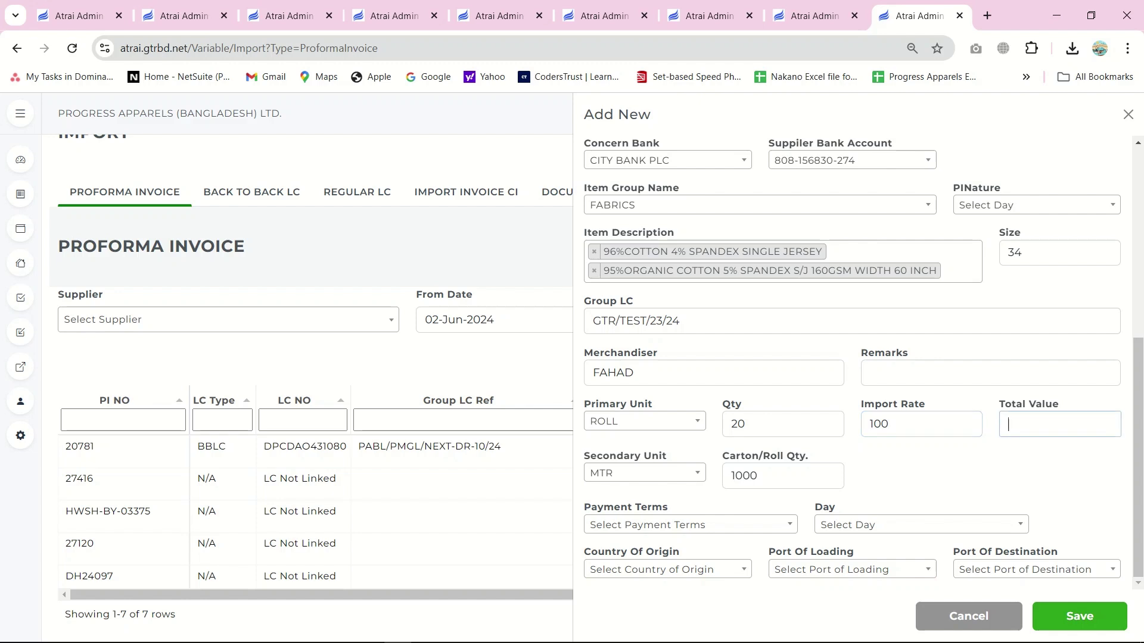
{"action": "type", "text": "2000"}
Step: Set payment terms to LC Deffered with a 10 Days period
{"action": "left_click", "coordinate": [691, 525]}
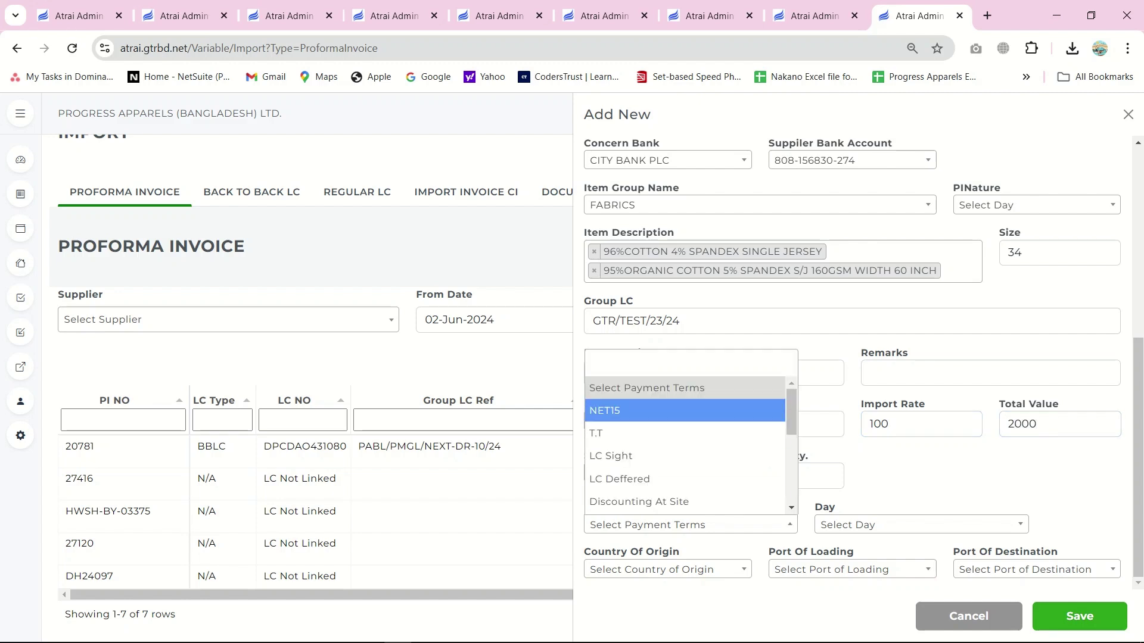
{"action": "left_click", "coordinate": [683, 479]}
{"action": "left_click", "coordinate": [921, 525]}
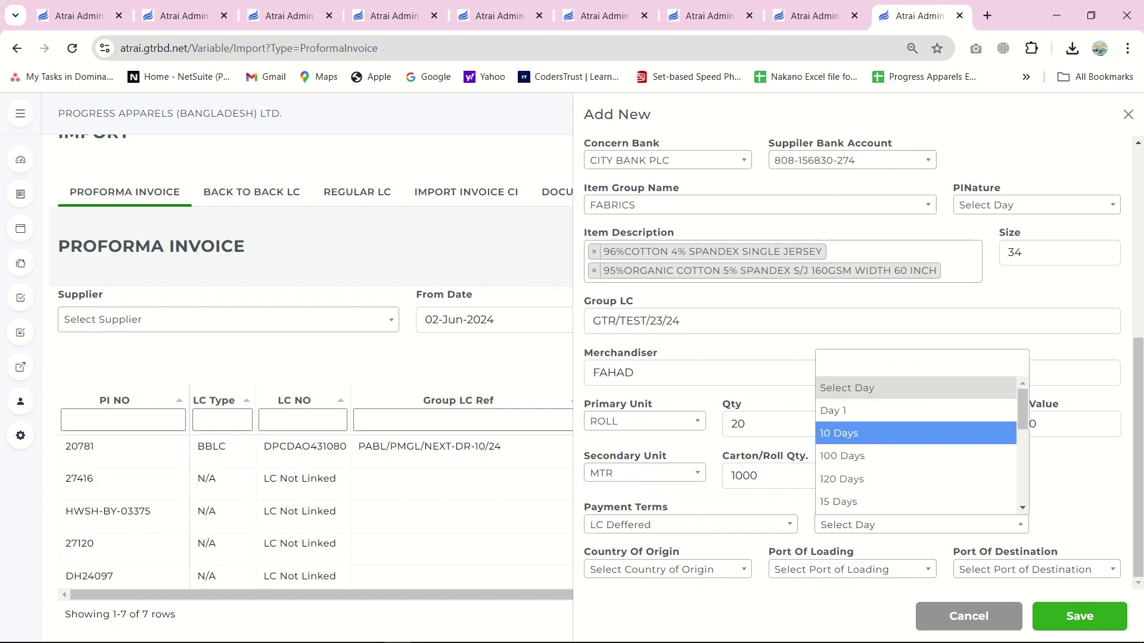
{"action": "left_click", "coordinate": [916, 433]}
Step: Set origin and loading port to Chittagong, destination MEXICO CITY, and save the invoice
{"action": "left_click", "coordinate": [667, 569]}
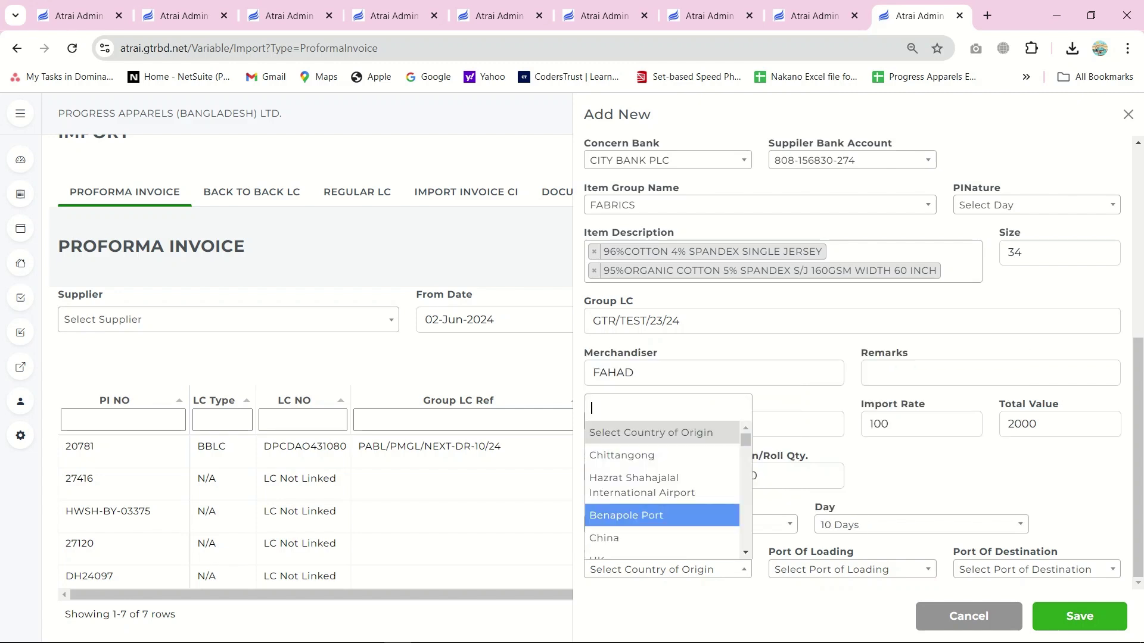
{"action": "left_click", "coordinate": [631, 455]}
{"action": "left_click", "coordinate": [852, 569]}
{"action": "left_click", "coordinate": [805, 455]}
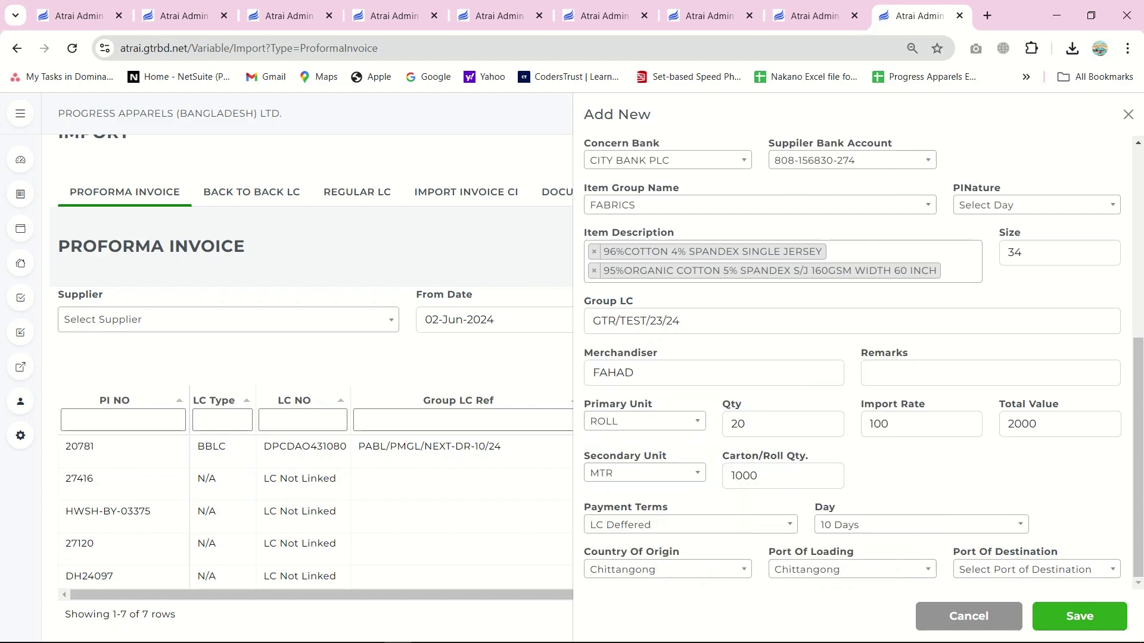
{"action": "left_click", "coordinate": [1036, 570]}
{"action": "left_click", "coordinate": [992, 455]}
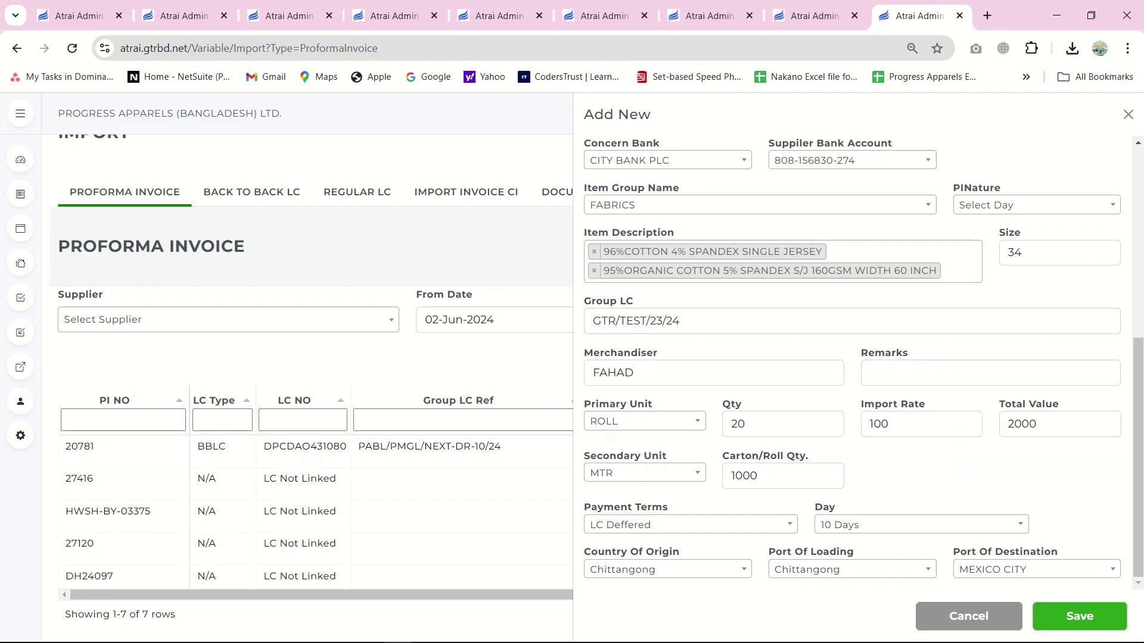
{"action": "left_click", "coordinate": [1079, 616]}
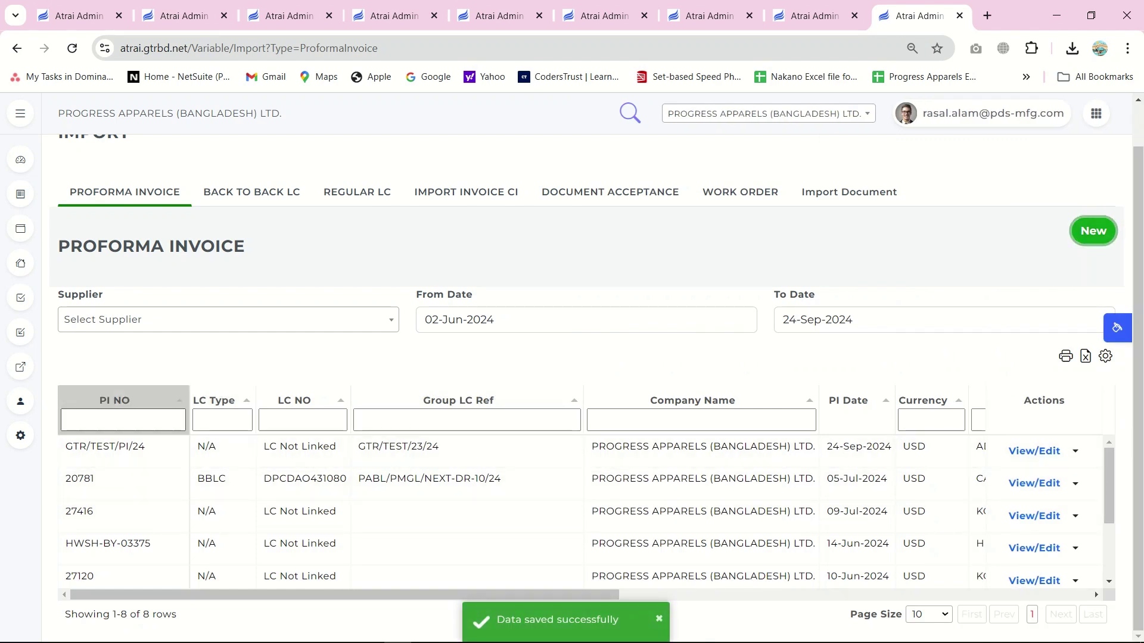
Step: Filter the PI NO column by 'GTR' to show only GTR/TEST/PI/24, checking its row actions
{"action": "left_click", "coordinate": [124, 420]}
{"action": "type", "text": "GTR"}
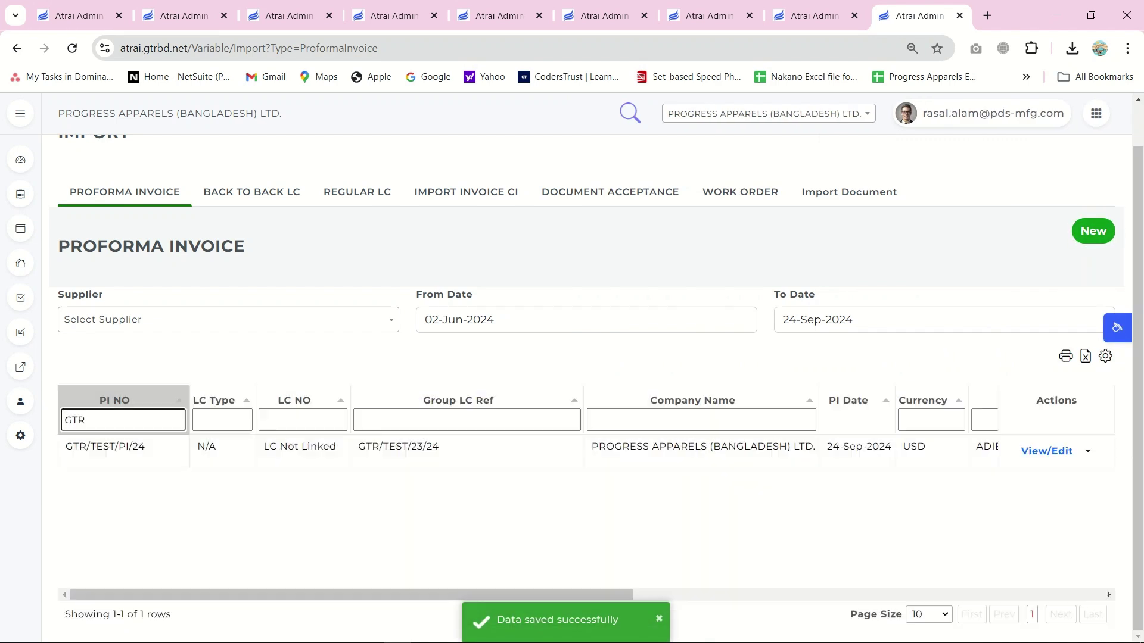
{"action": "left_click", "coordinate": [1088, 451]}
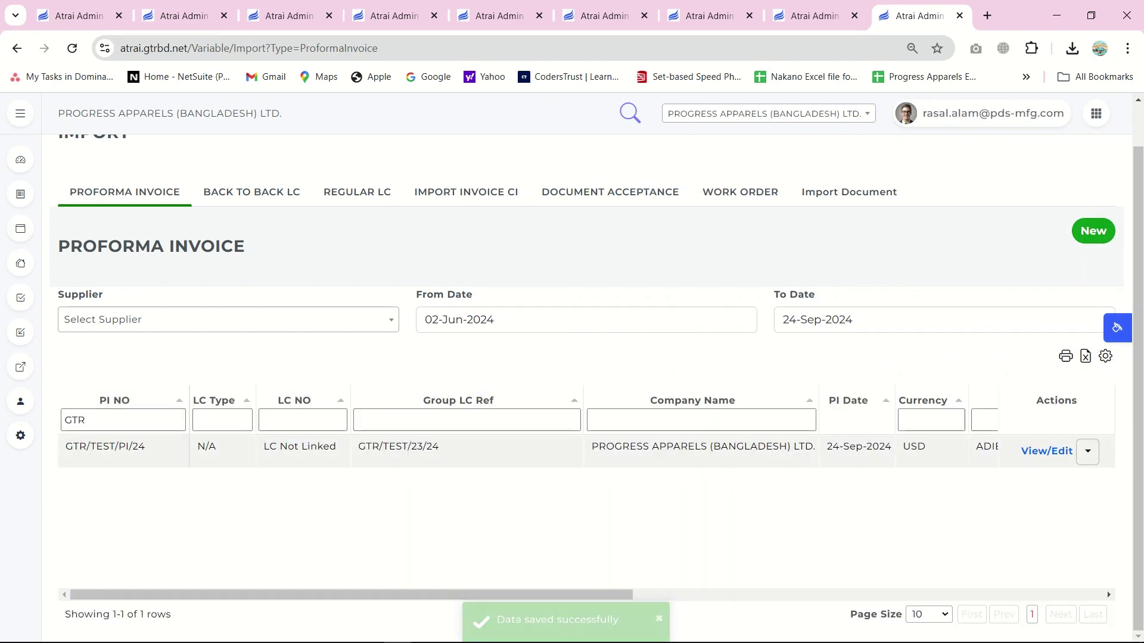
{"action": "left_click", "coordinate": [953, 518]}
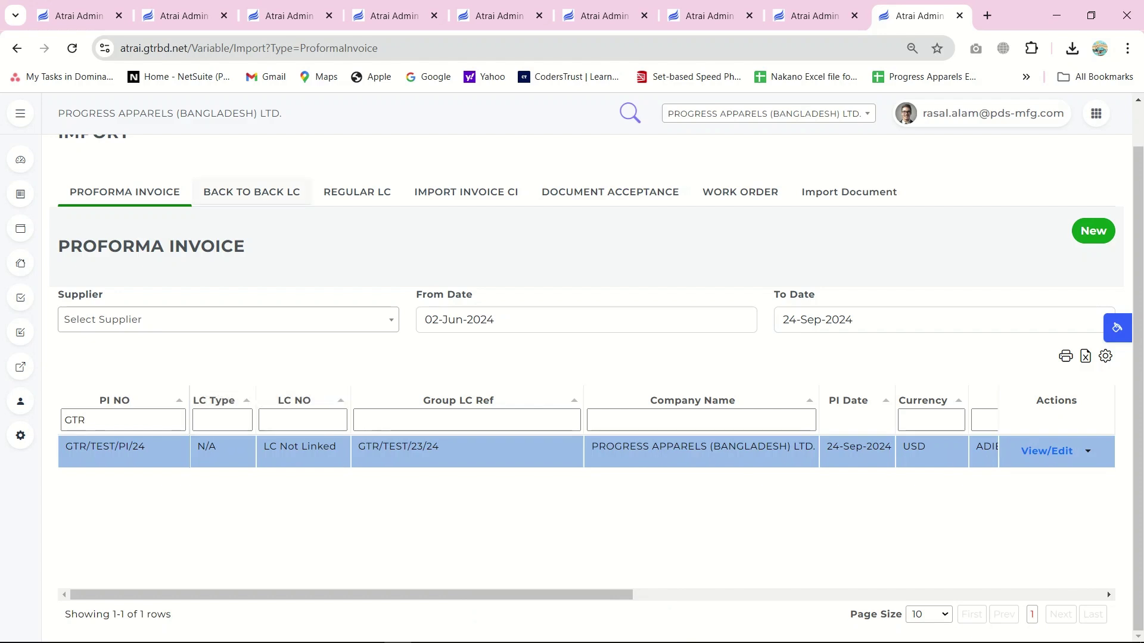
Step: List Back to Back LCs from 01-Mar-2024 and start a new BBLC entry
{"action": "left_click", "coordinate": [251, 192]}
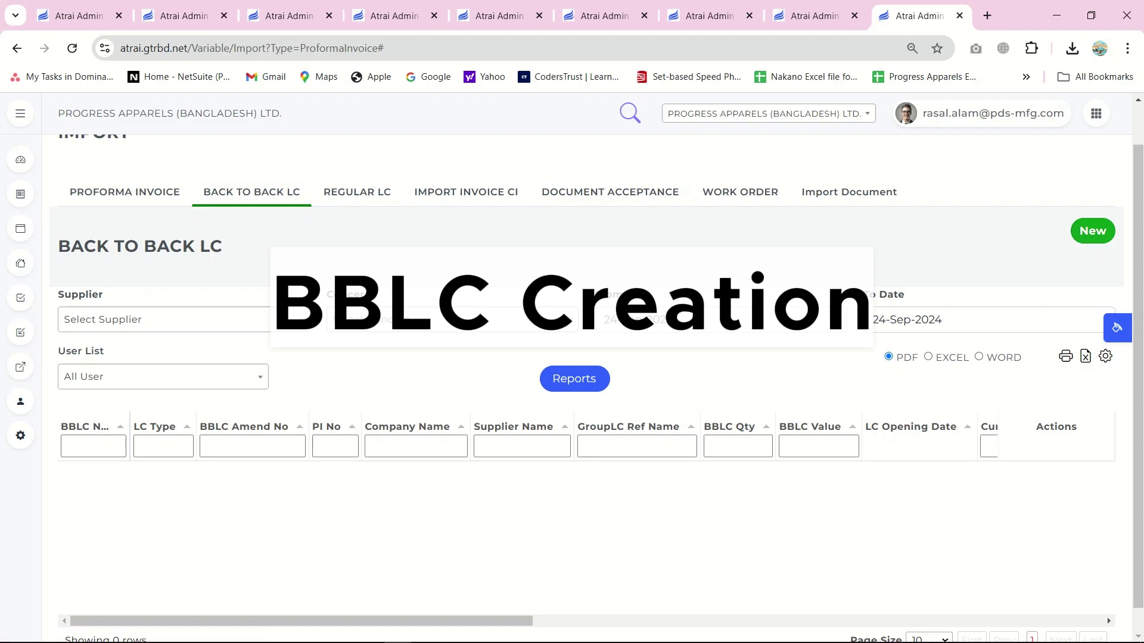
{"action": "left_click", "coordinate": [652, 320]}
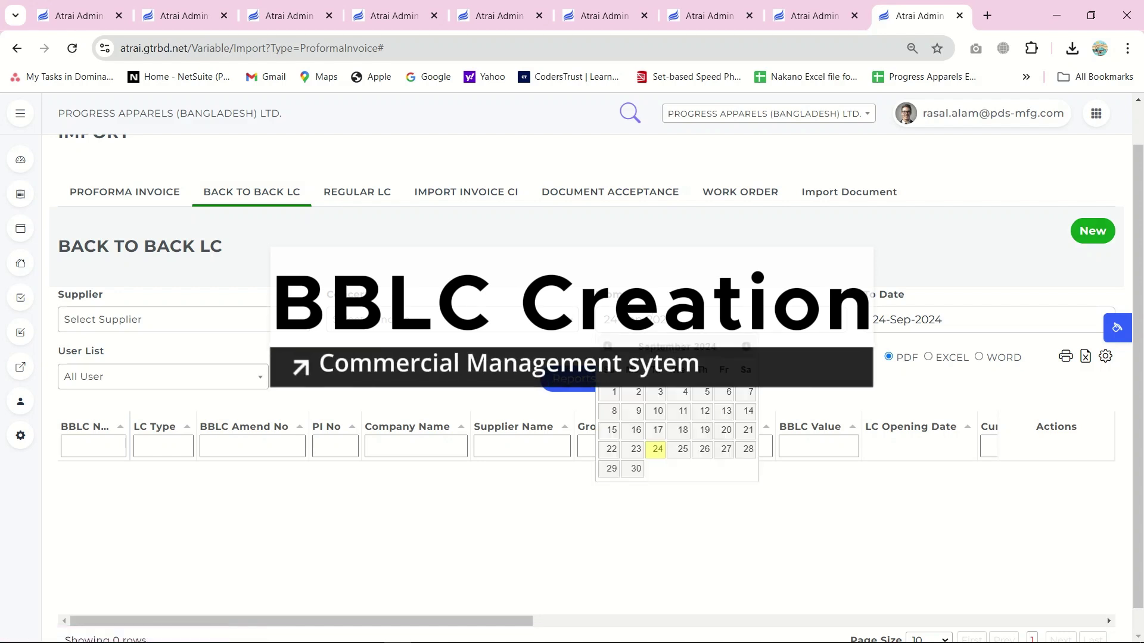
{"action": "double_click", "coordinate": [608, 346]}
{"action": "left_click", "coordinate": [633, 393]}
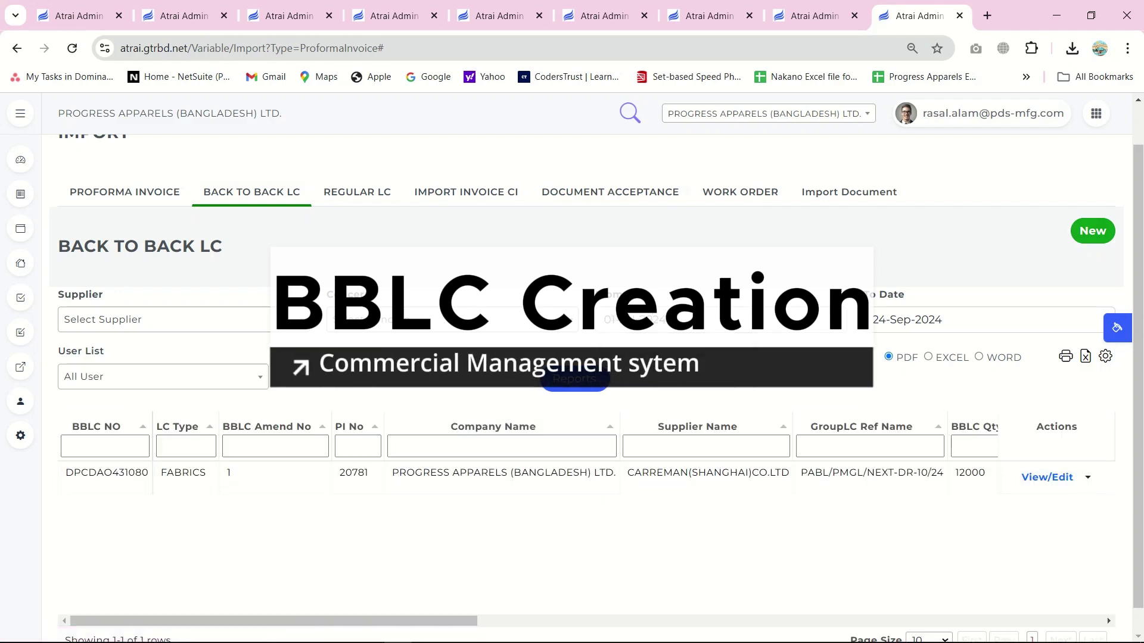
{"action": "left_click", "coordinate": [659, 320]}
{"action": "double_click", "coordinate": [607, 346]}
{"action": "double_click", "coordinate": [607, 346]}
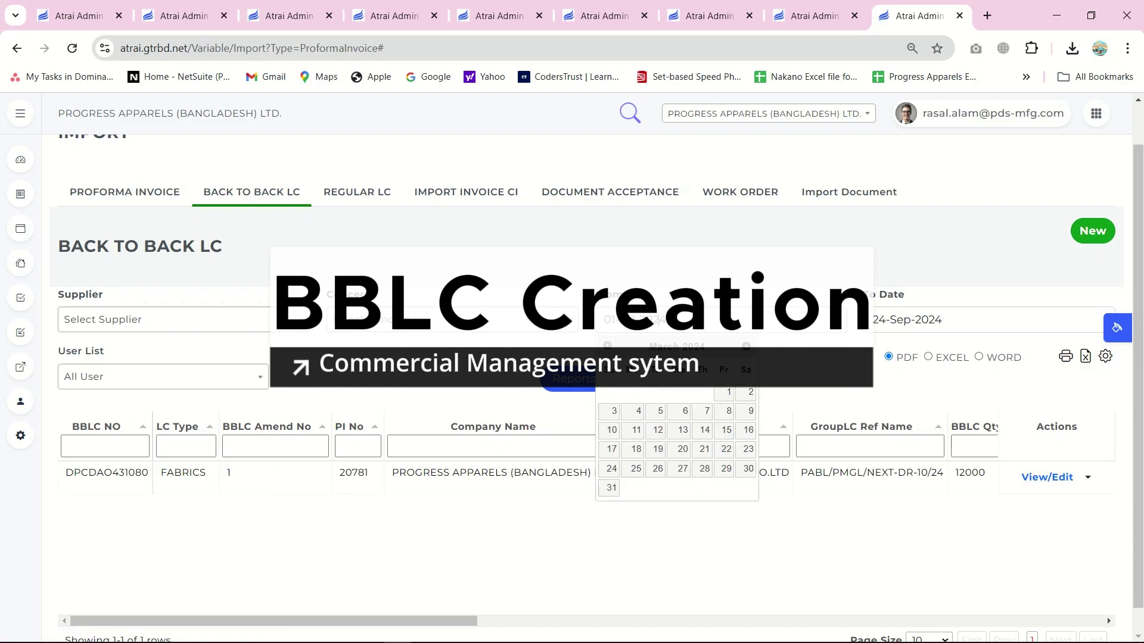
{"action": "left_click", "coordinate": [725, 392]}
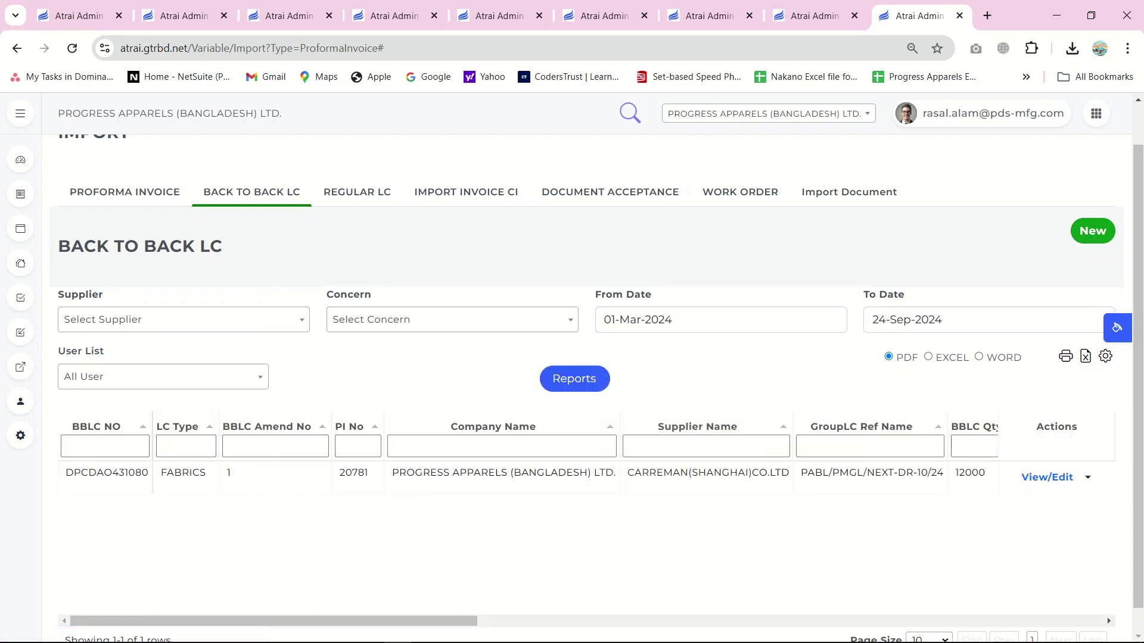
{"action": "left_click", "coordinate": [1092, 231]}
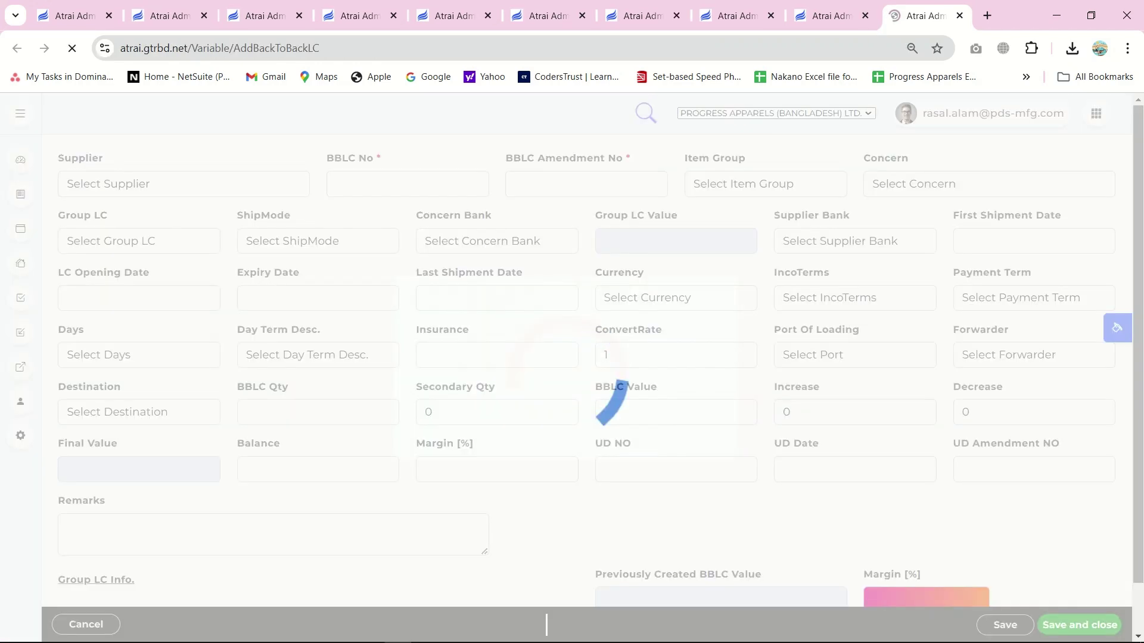
Step: Choose supplier ADIBA FASHION AND FABRICS and group LC GTR/TEST/23/24, and attach related PI GTR/TEST/PI/24
{"action": "left_click", "coordinate": [179, 184]}
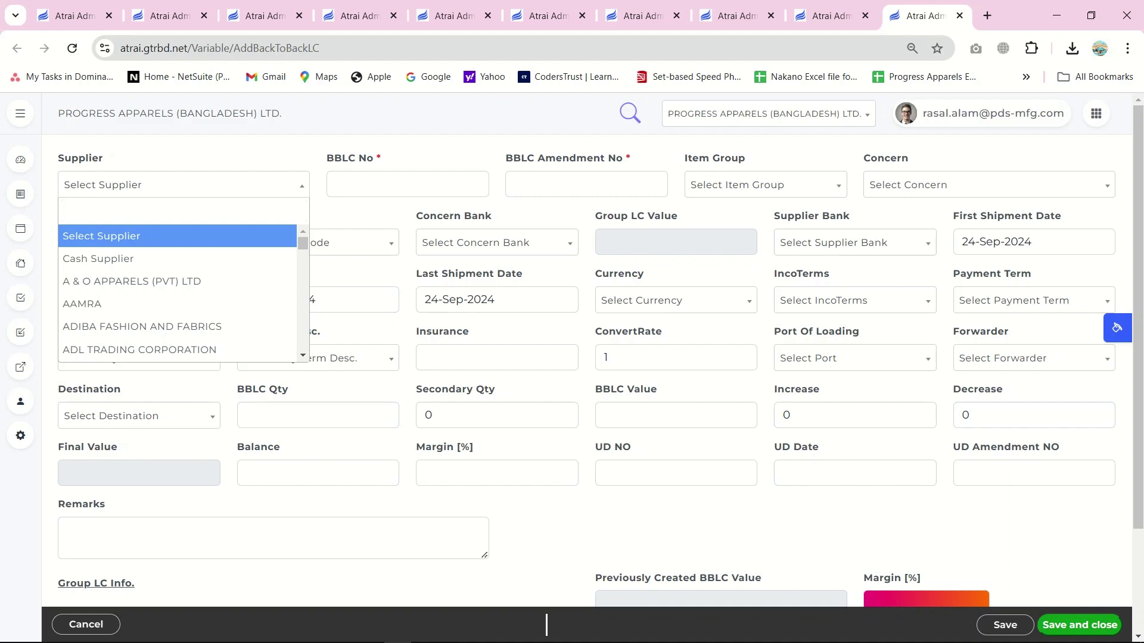
{"action": "type", "text": "ADB"}
{"action": "key", "text": "BackSpace"}
{"action": "key", "text": "Return"}
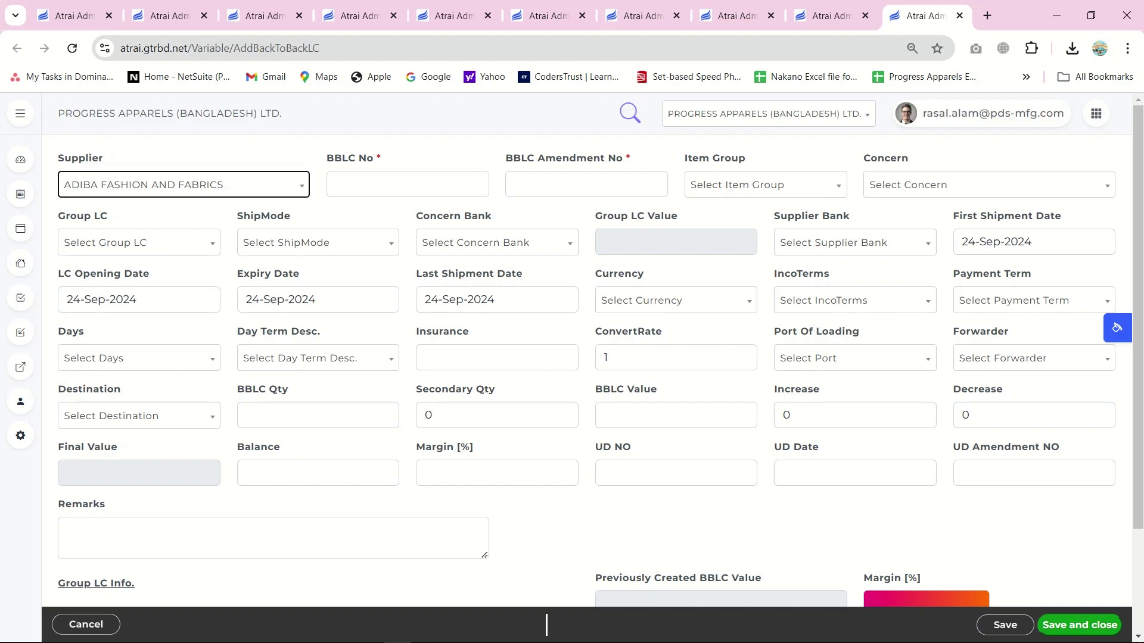
{"action": "left_click", "coordinate": [139, 243]}
{"action": "type", "text": "GTR"}
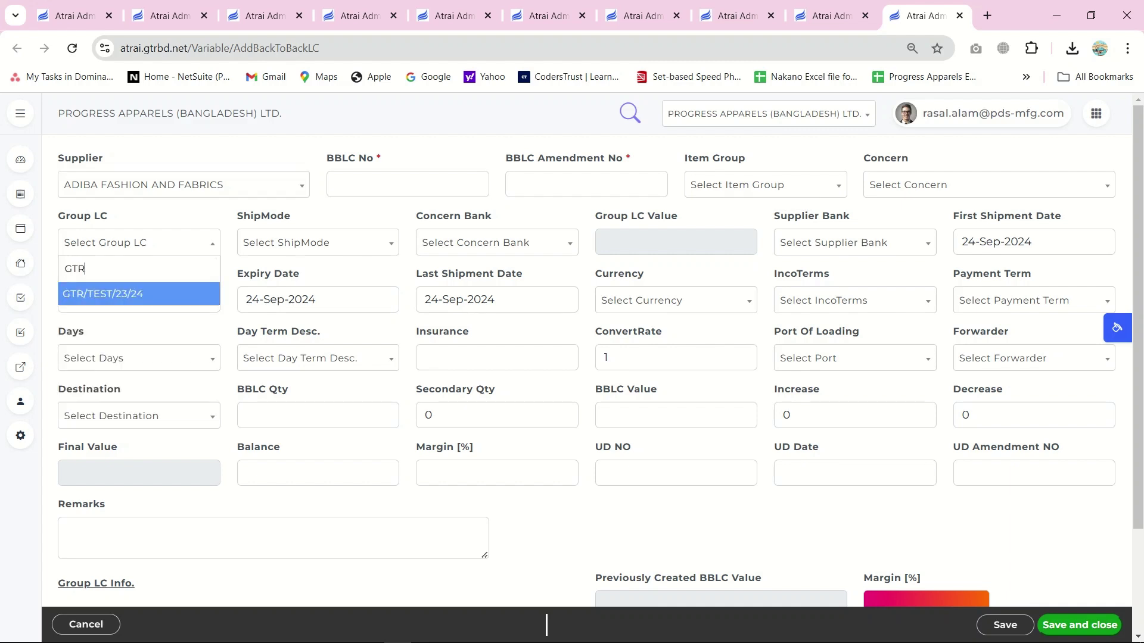
{"action": "key", "text": "Return"}
{"action": "scroll", "coordinate": [570, 563], "scroll_direction": "down", "scroll_amount": 3}
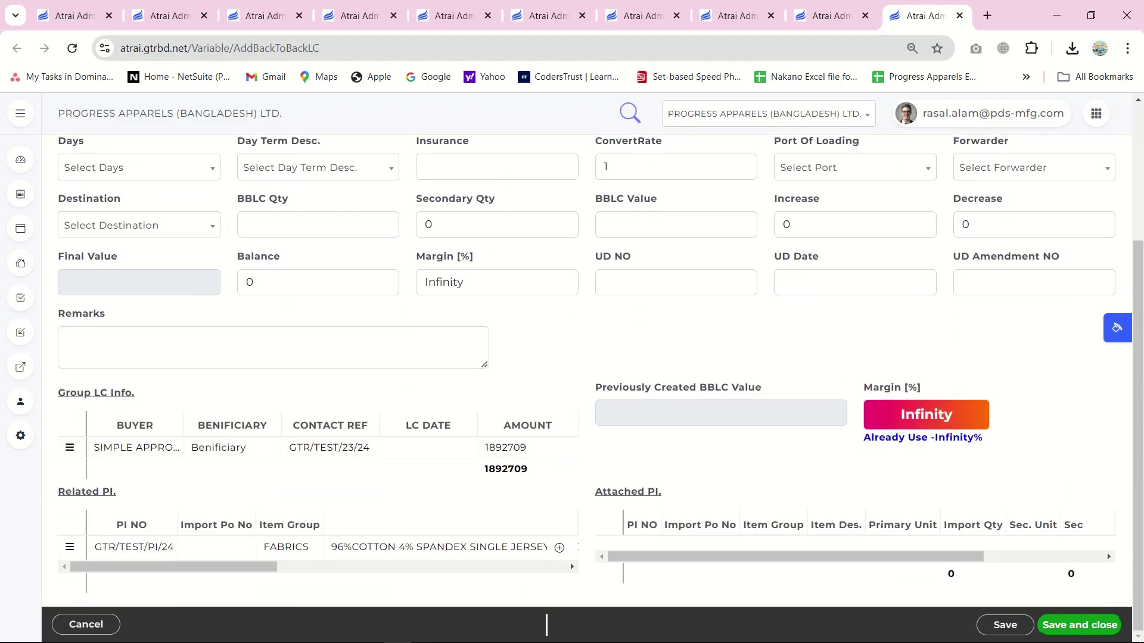
{"action": "scroll", "coordinate": [570, 563], "scroll_direction": "right", "scroll_amount": 5}
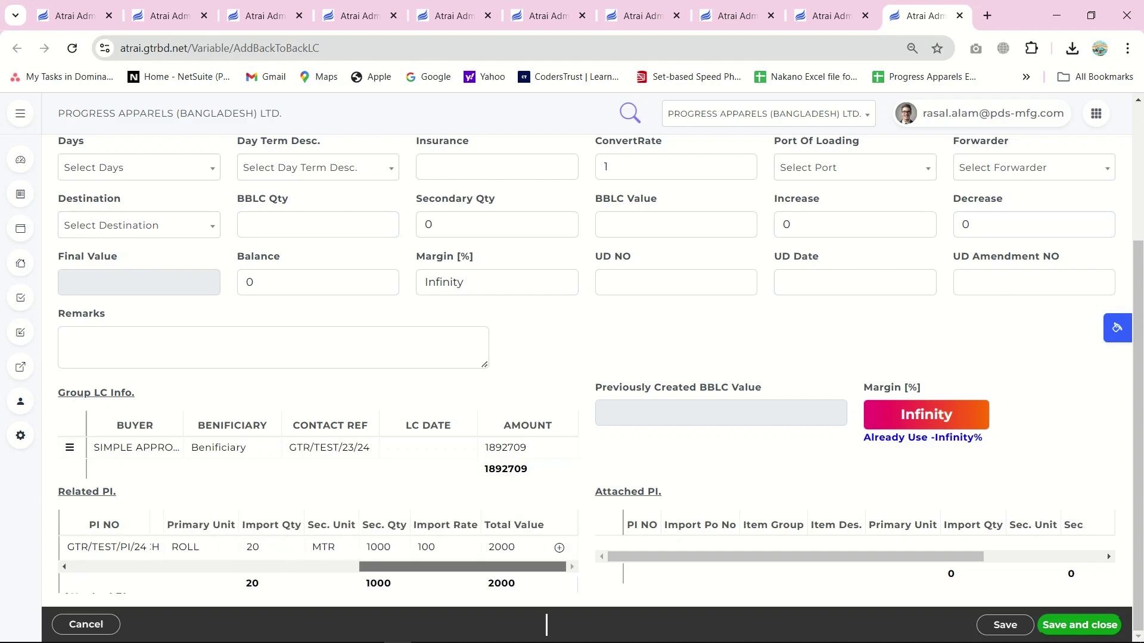
{"action": "left_click", "coordinate": [559, 547]}
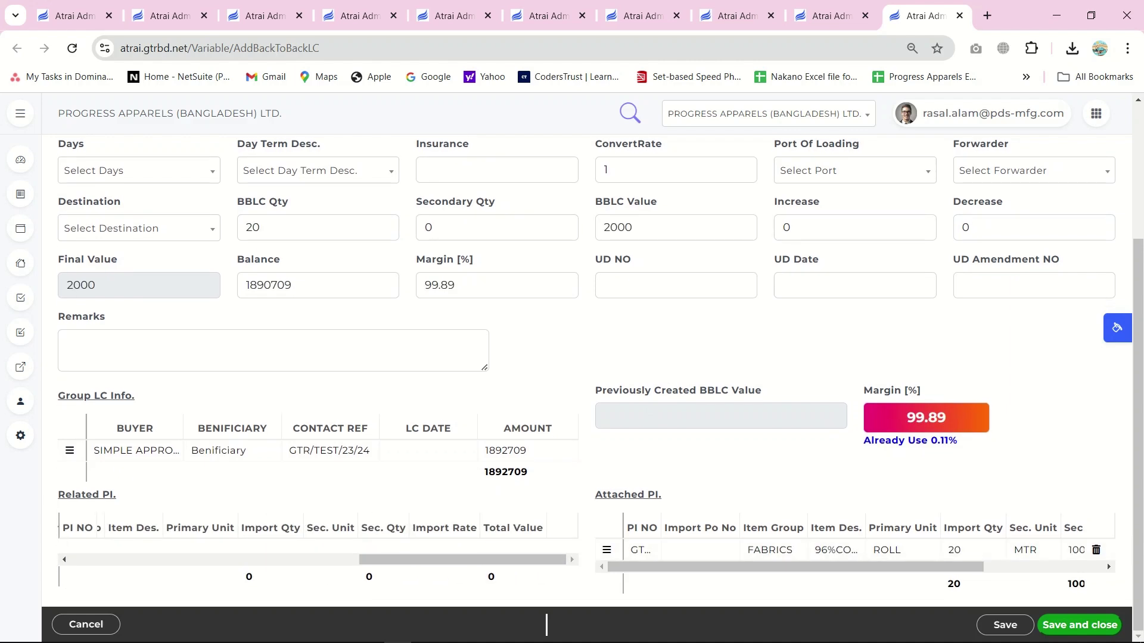
{"action": "scroll", "coordinate": [546, 625], "scroll_direction": "up", "scroll_amount": 3}
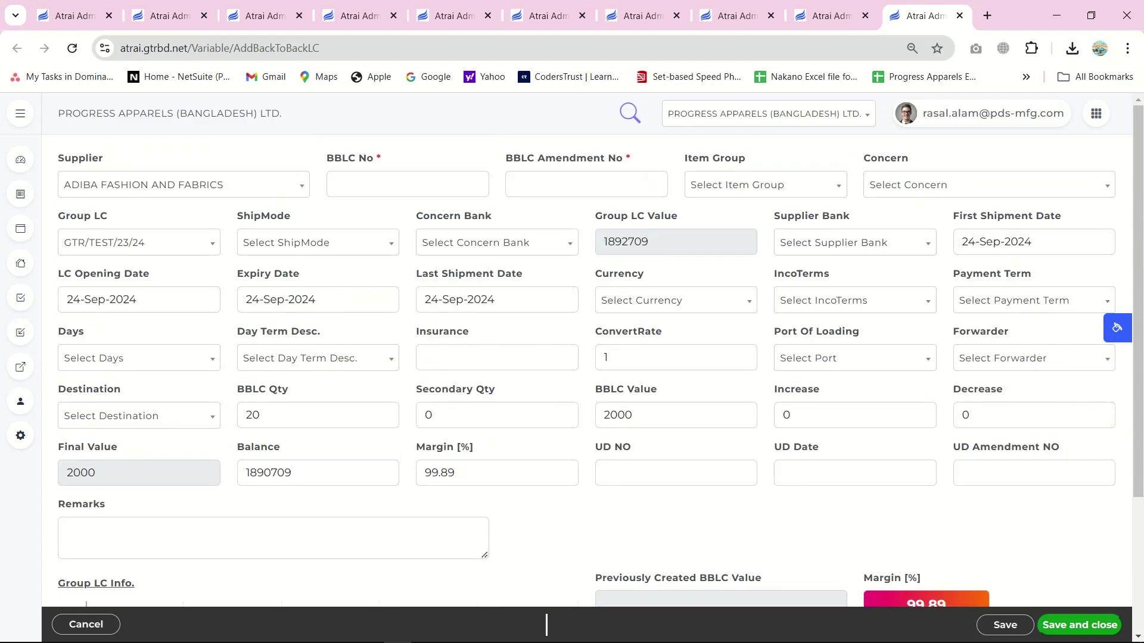
Step: Set currency USD, incoterm FOB and payment term LC Deffered
{"action": "left_click", "coordinate": [676, 300]}
{"action": "type", "text": "USD"}
{"action": "key", "text": "Return"}
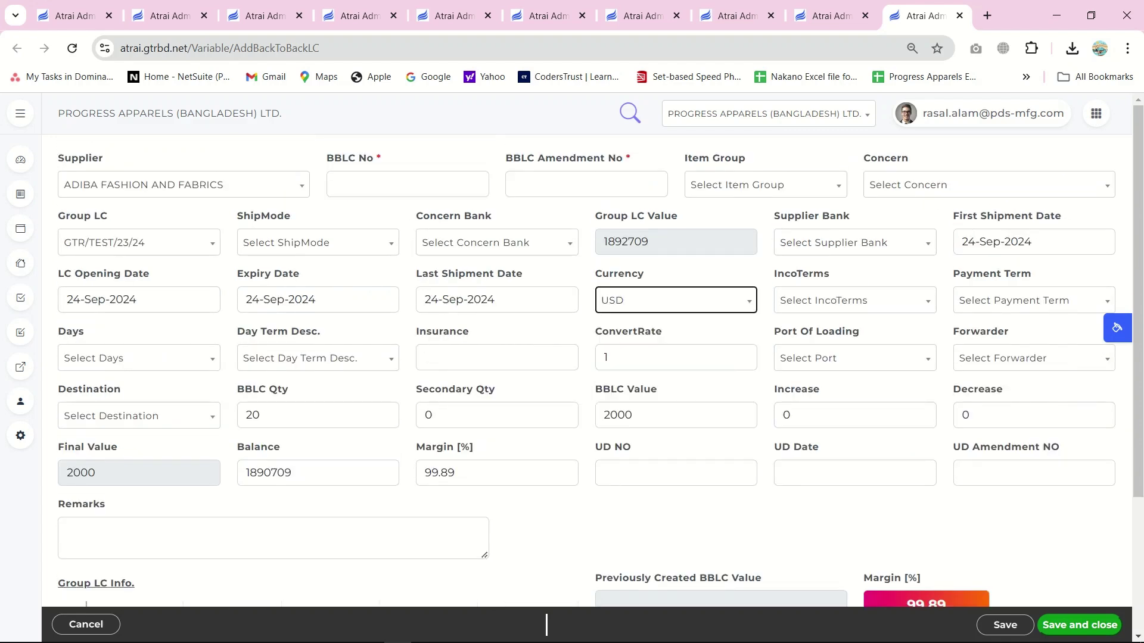
{"action": "left_click", "coordinate": [876, 299]}
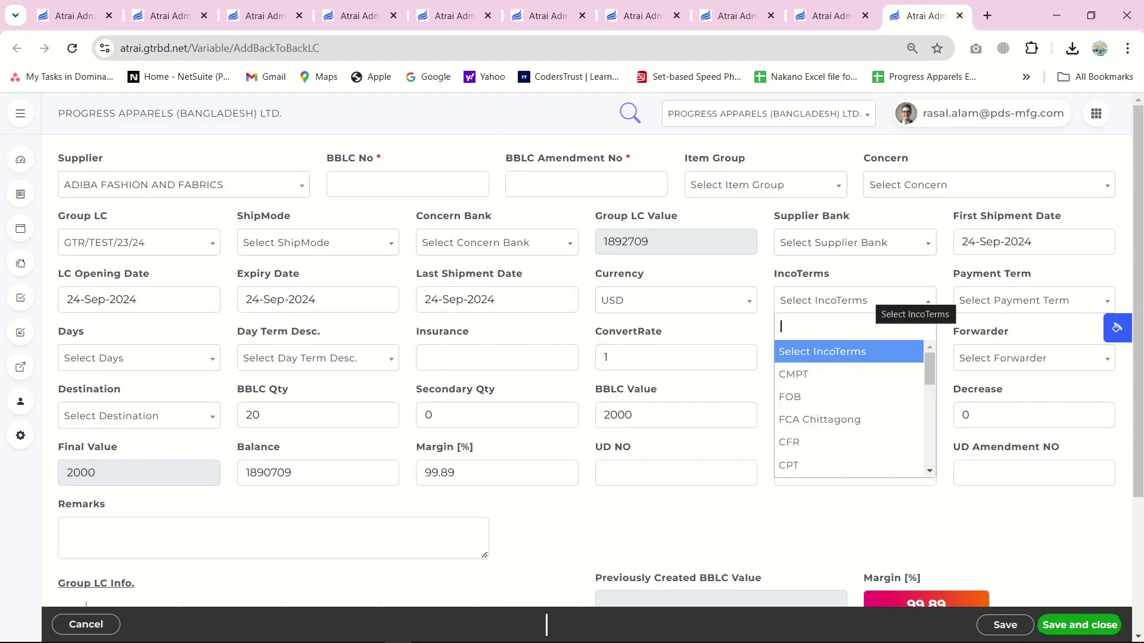
{"action": "type", "text": "FOB"}
{"action": "key", "text": "Return"}
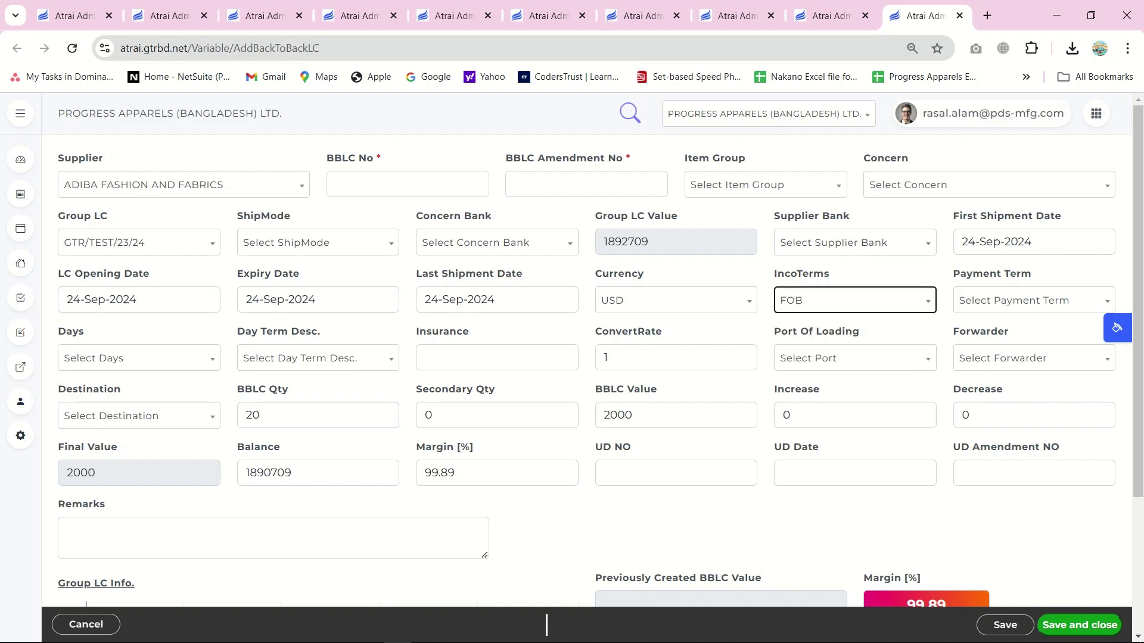
{"action": "left_click", "coordinate": [1033, 300]}
{"action": "type", "text": "LC"}
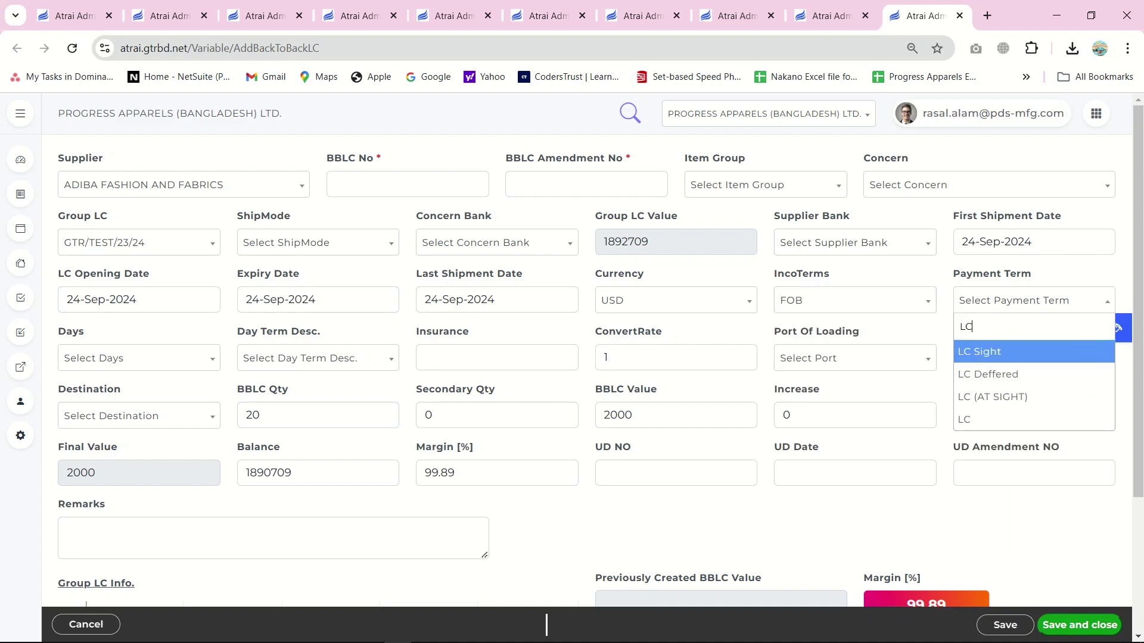
{"action": "key", "text": "Down"}
{"action": "key", "text": "Return"}
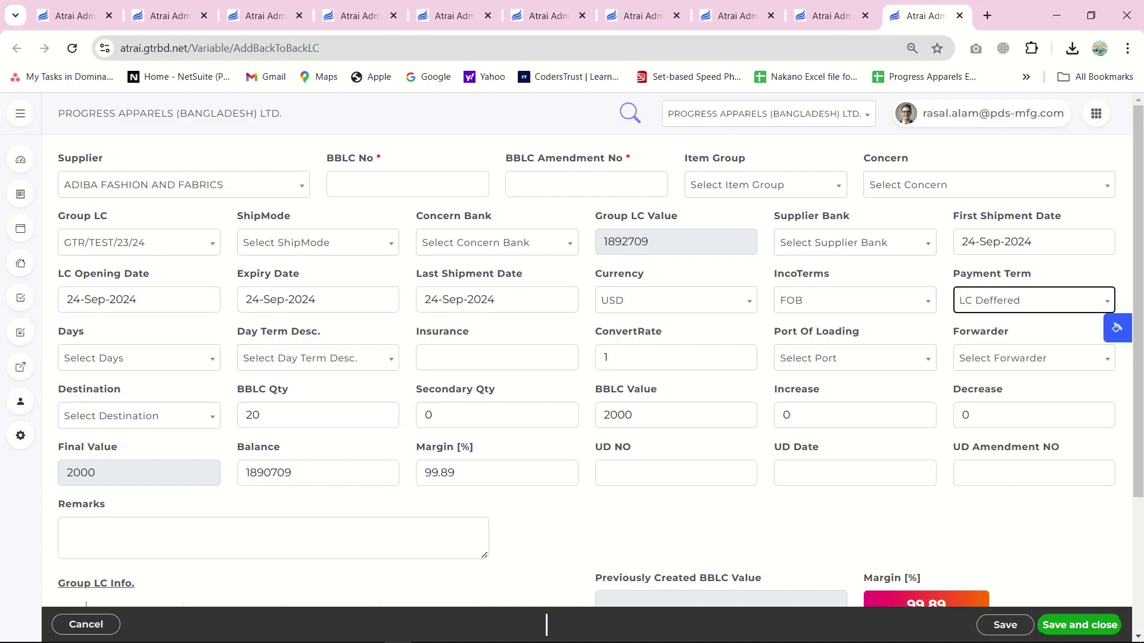
Step: Set concern PROGRESS APPARELS (BANGLADESH) LTD., item group FABRICS and BBLC No. GTR/TEST/BBLC/01
{"action": "left_click", "coordinate": [988, 185]}
{"action": "left_click", "coordinate": [952, 259]}
{"action": "left_click", "coordinate": [765, 185]}
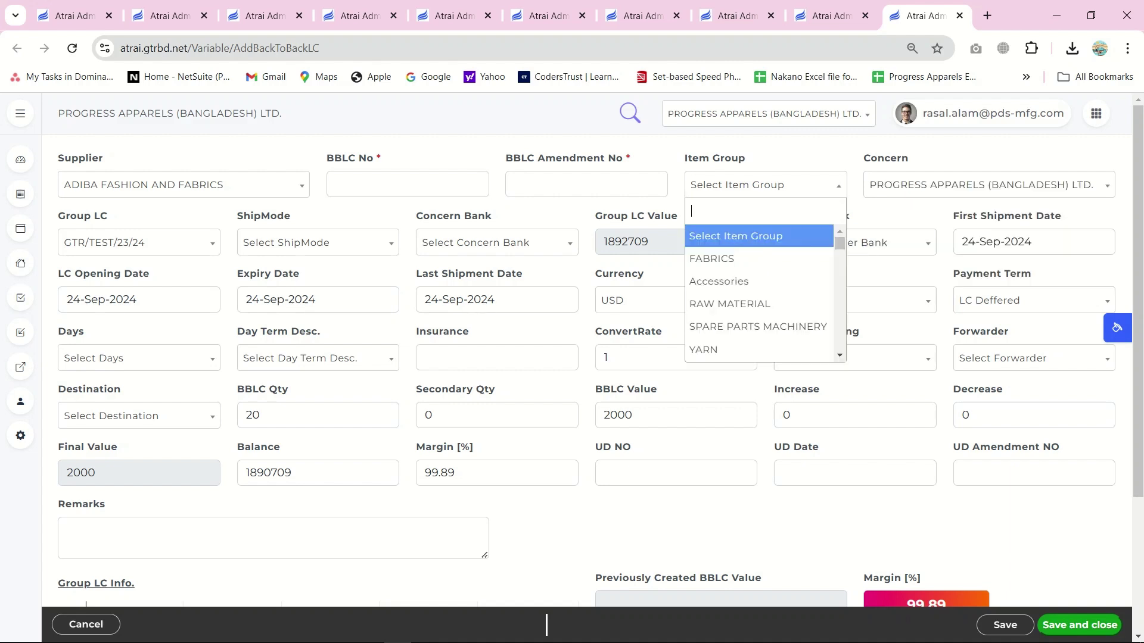
{"action": "key", "text": "Down"}
{"action": "key", "text": "Return"}
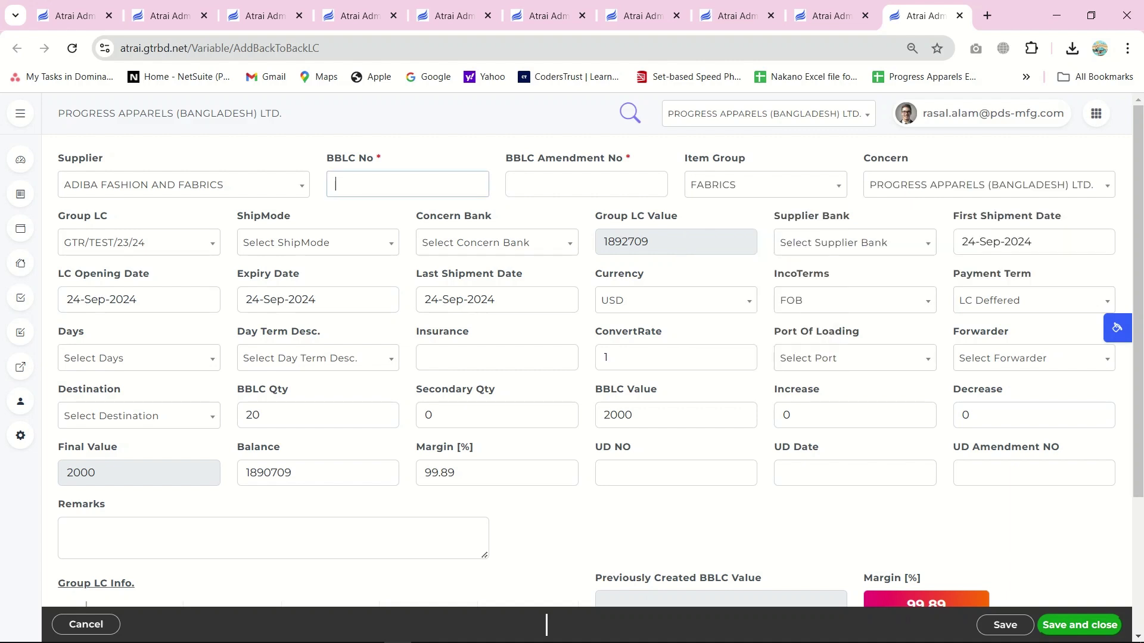
{"action": "type", "text": "GTR/TEST/BBLC/01"}
Step: Set 10 Days, port of loading Chittangong, forwarder A & O APPARELS (PVT) LTD and destination MEXICO CITY
{"action": "left_click", "coordinate": [139, 357]}
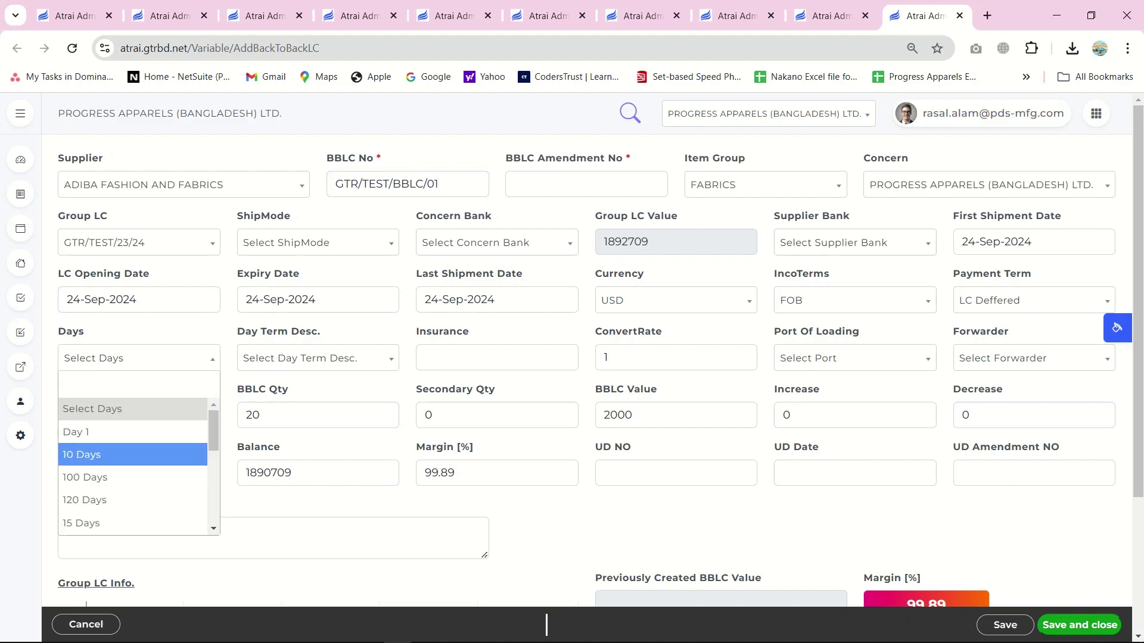
{"action": "left_click", "coordinate": [89, 454]}
{"action": "left_click", "coordinate": [318, 357]}
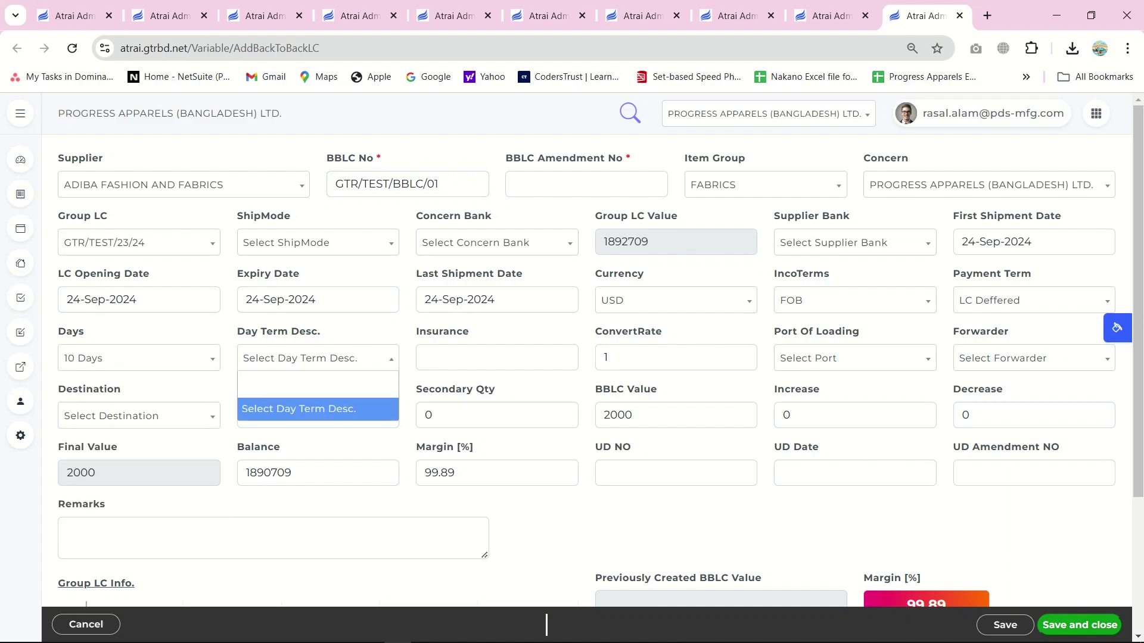
{"action": "left_click", "coordinate": [497, 357]}
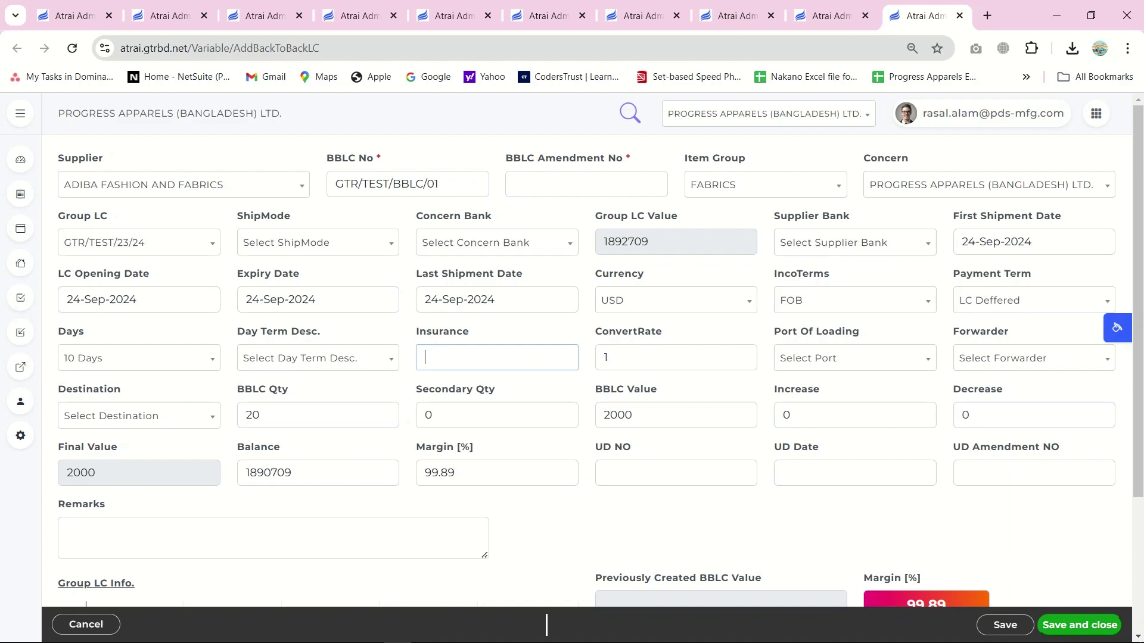
{"action": "left_click", "coordinate": [855, 358]}
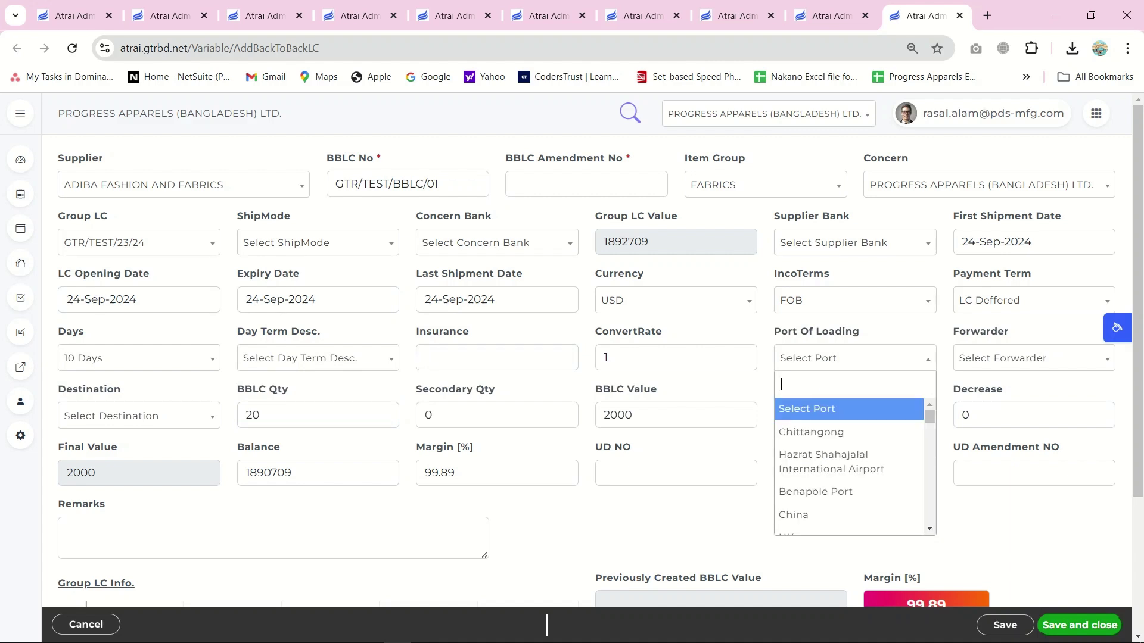
{"action": "left_click", "coordinate": [812, 428]}
{"action": "left_click", "coordinate": [1034, 358]}
{"action": "left_click", "coordinate": [993, 432]}
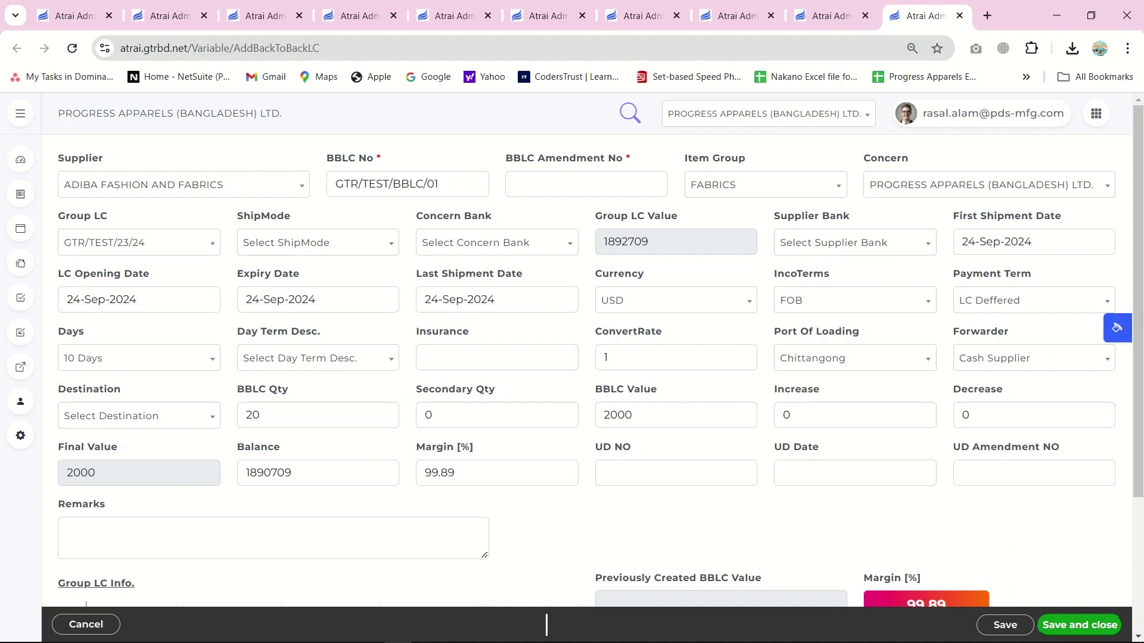
{"action": "left_click", "coordinate": [1034, 358]}
{"action": "left_click", "coordinate": [1025, 454]}
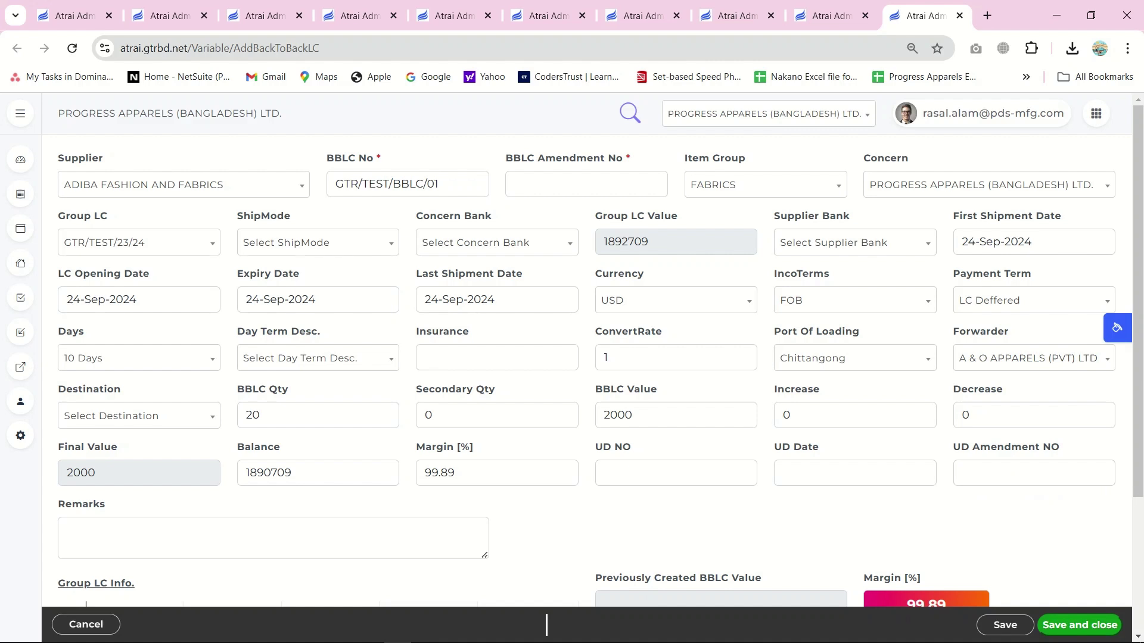
{"action": "left_click", "coordinate": [138, 415]}
{"action": "left_click", "coordinate": [98, 488]}
Step: Enter the remark 'GTR TEST BBLC.' on the back-to-back LC
{"action": "scroll", "coordinate": [546, 624], "scroll_direction": "down", "scroll_amount": 1}
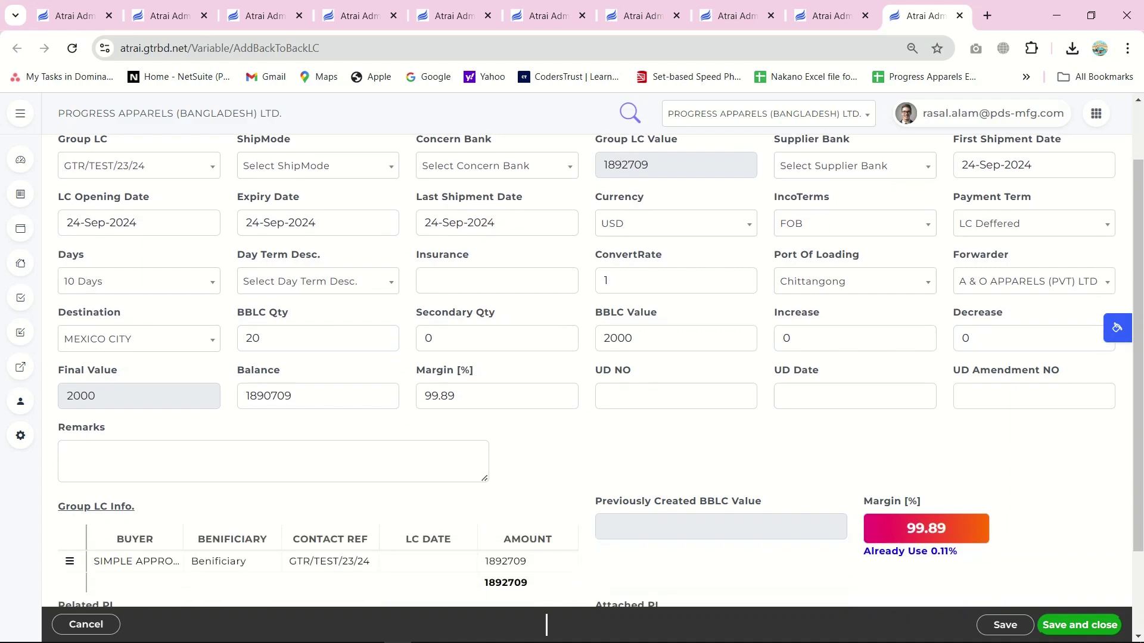
{"action": "scroll", "coordinate": [547, 624], "scroll_direction": "down", "scroll_amount": 2}
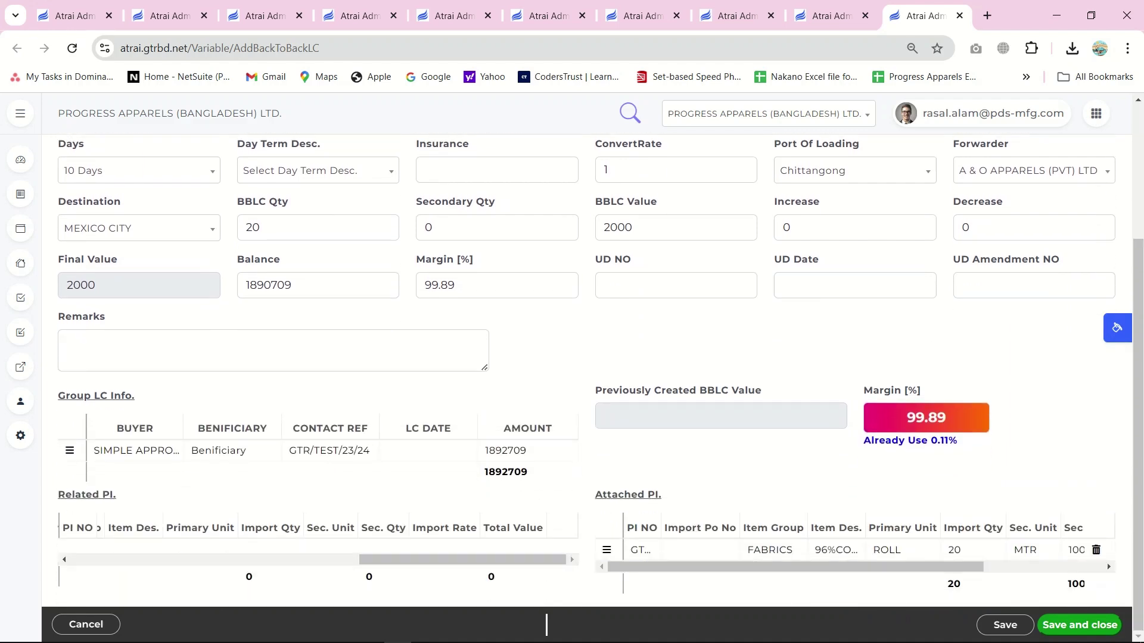
{"action": "left_click", "coordinate": [67, 343]}
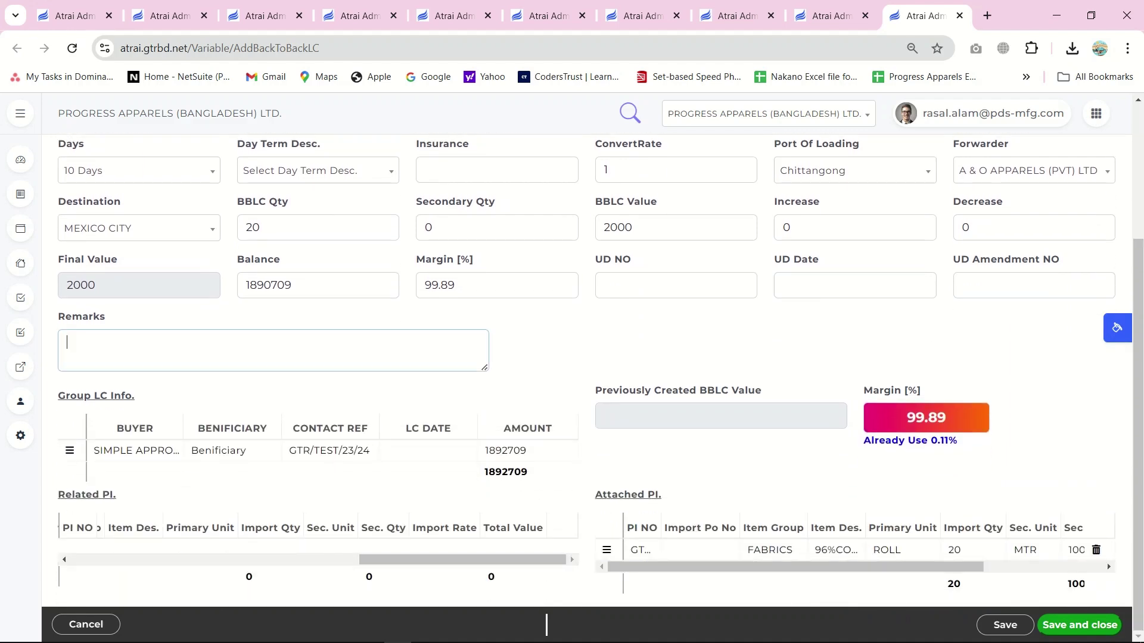
{"action": "type", "text": "GTR TEST BBLC."}
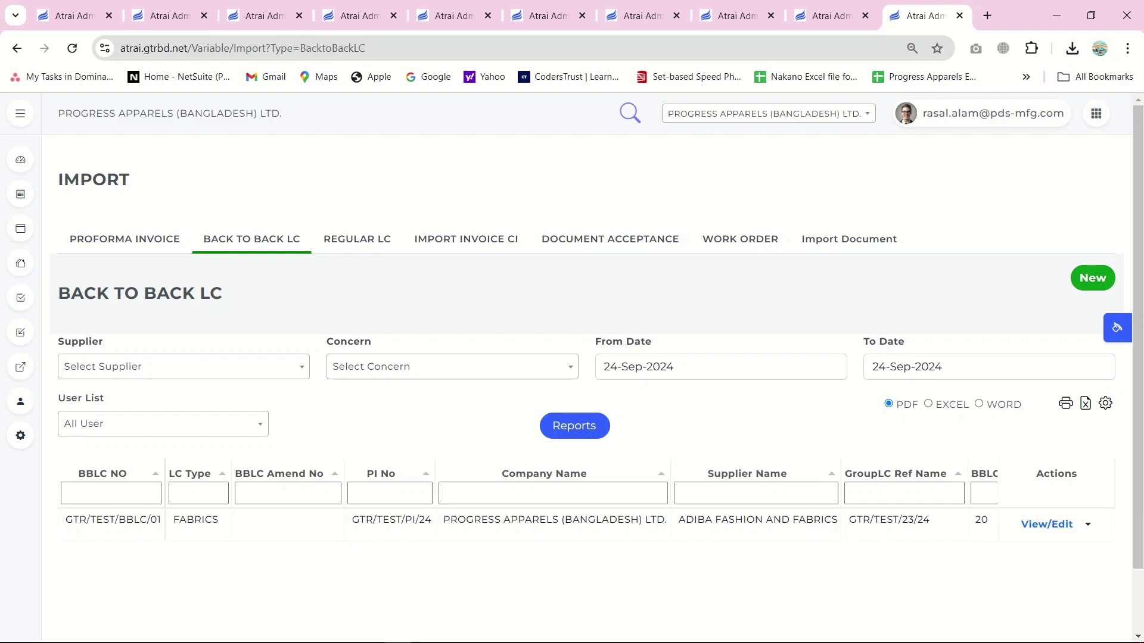
Step: Check the proforma invoice list, then filter the back-to-back LC list by GTR and clear it
{"action": "left_click", "coordinate": [124, 240]}
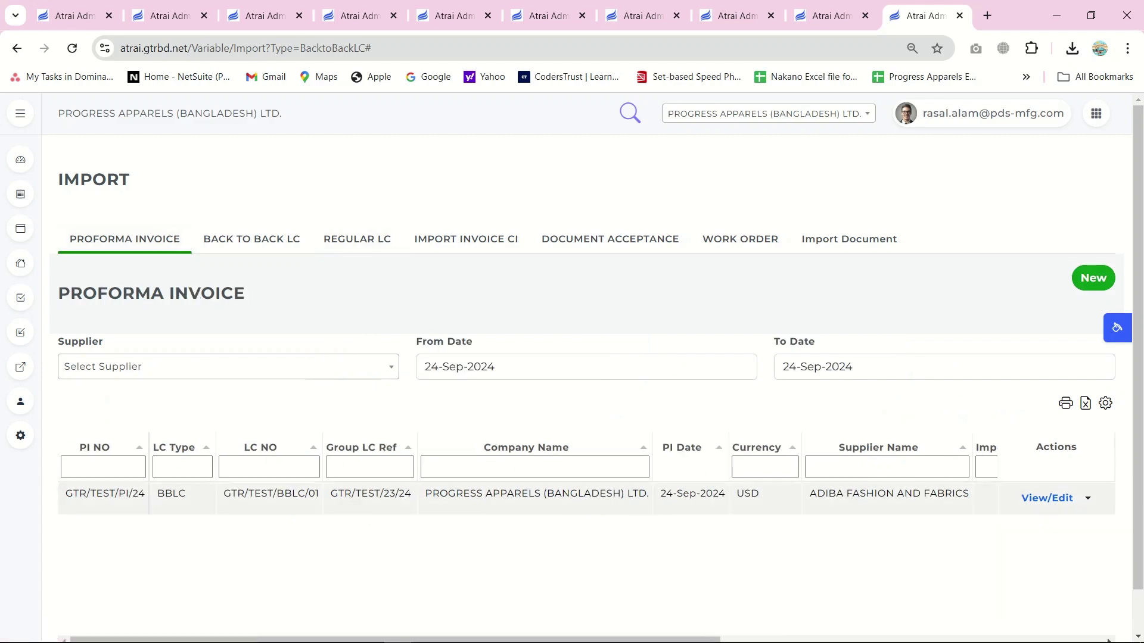
{"action": "left_click_drag", "start_coordinate": [156, 494], "coordinate": [320, 493]}
{"action": "left_click", "coordinate": [252, 240]}
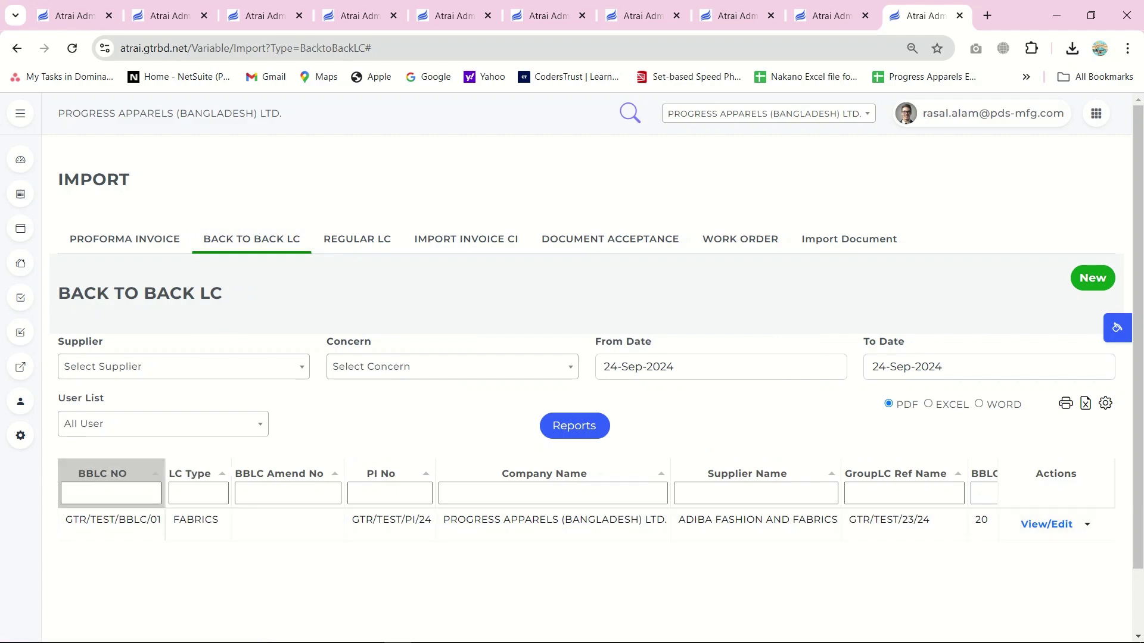
{"action": "left_click", "coordinate": [111, 493]}
{"action": "type", "text": "GTR"}
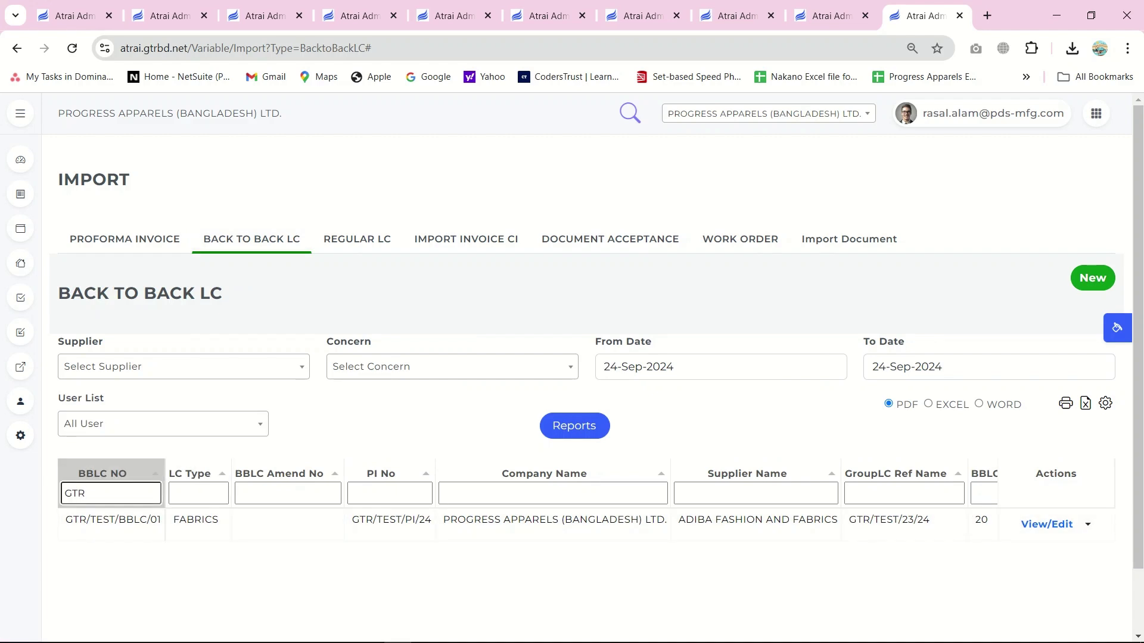
{"action": "key", "text": "ctrl+a"}
{"action": "key", "text": "BackSpace"}
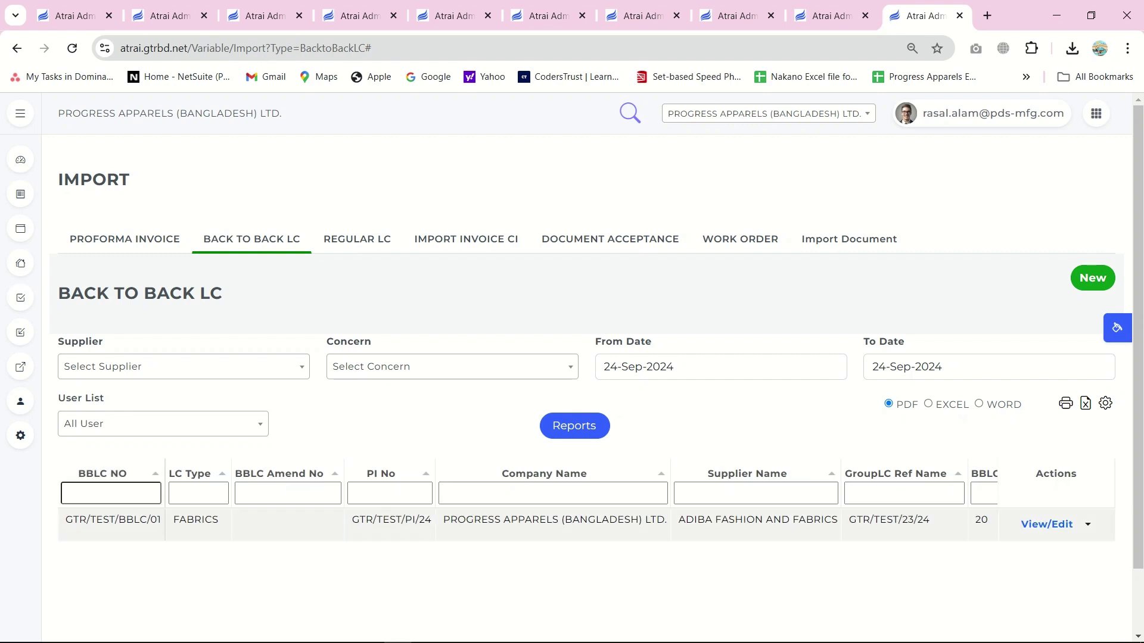
Step: Move through the regular LC list to the commercial invoice list and start a new invoice
{"action": "left_click", "coordinate": [356, 239]}
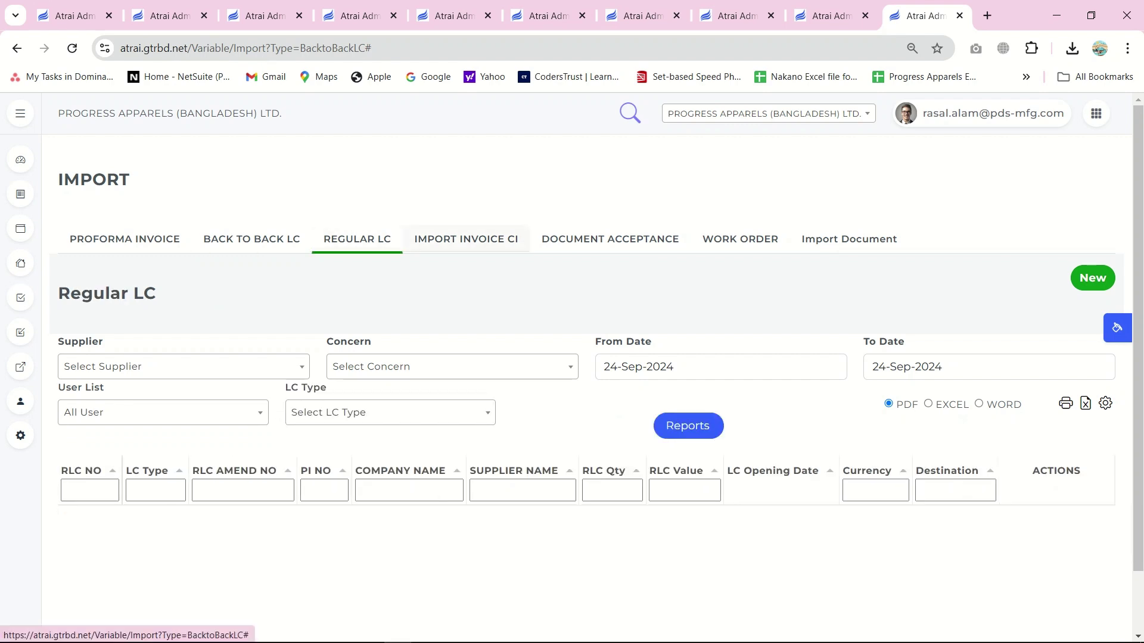
{"action": "left_click", "coordinate": [466, 239]}
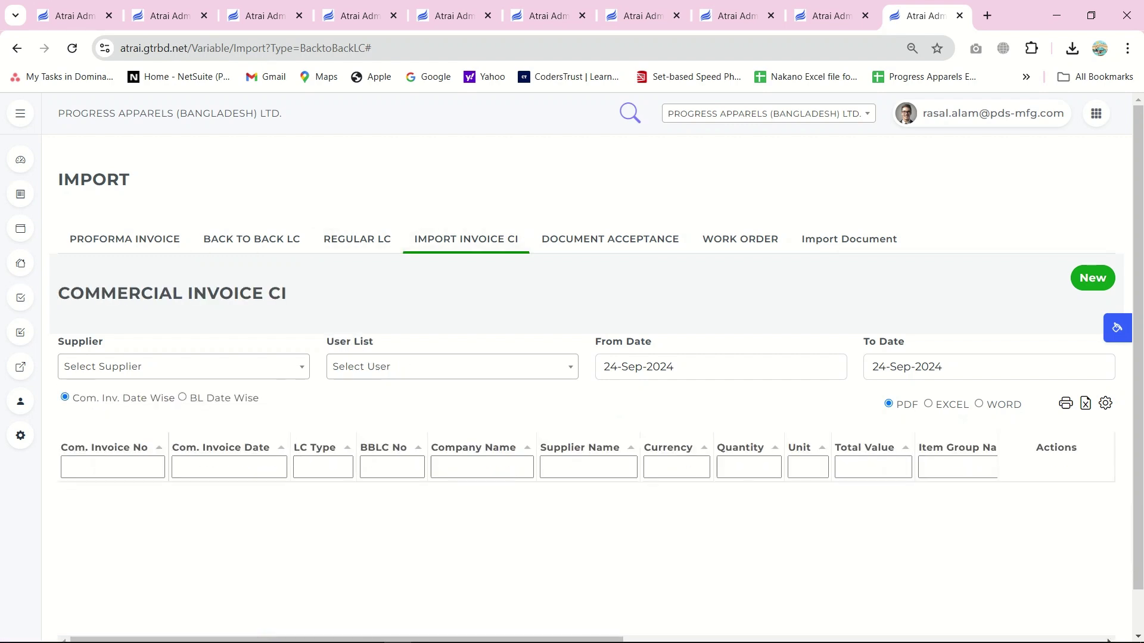
{"action": "left_click", "coordinate": [1092, 277]}
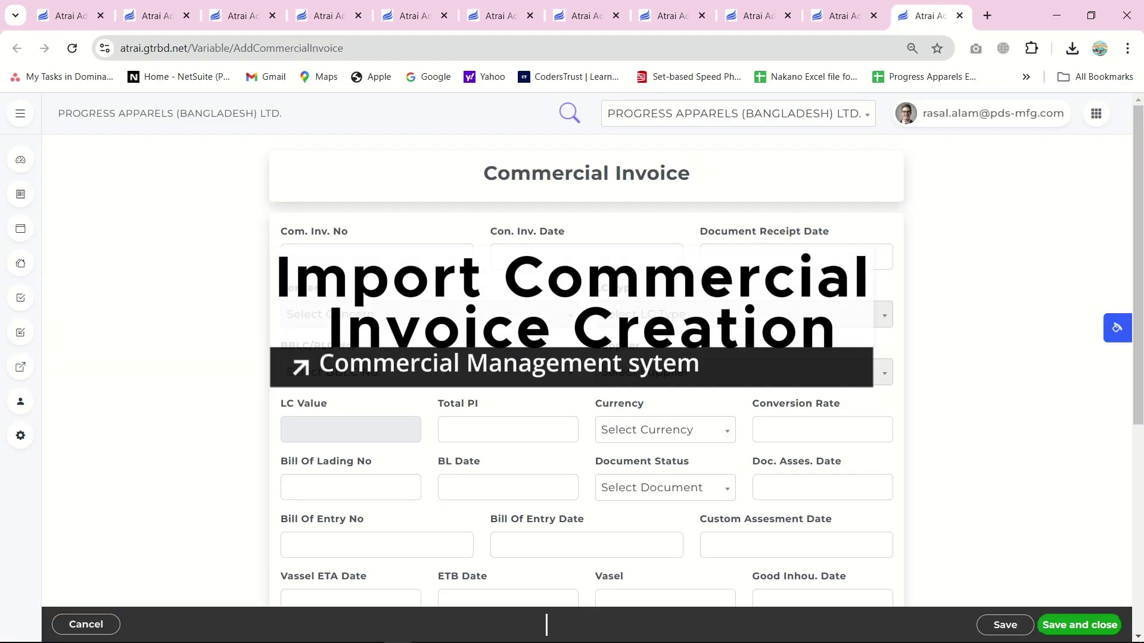
Step: Link the invoice to BBLC GTR/TEST/BBLC/01, number it GTR/COM/TEST/01 and enlarge the Item Description box
{"action": "left_click", "coordinate": [429, 373]}
{"action": "left_click", "coordinate": [340, 501]}
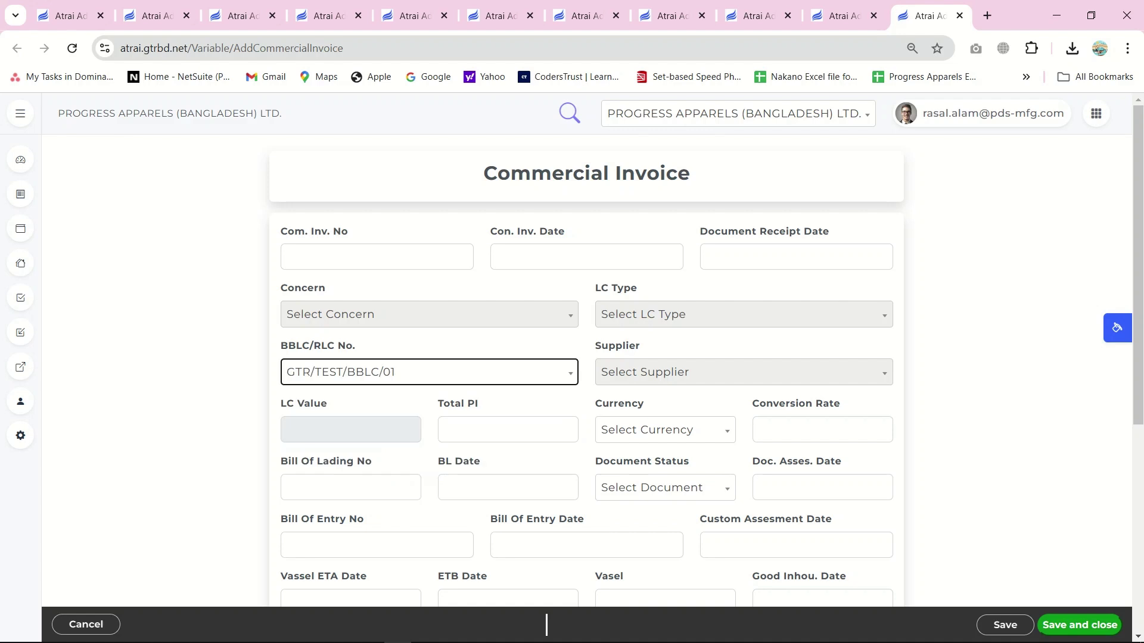
{"action": "left_click", "coordinate": [376, 257]}
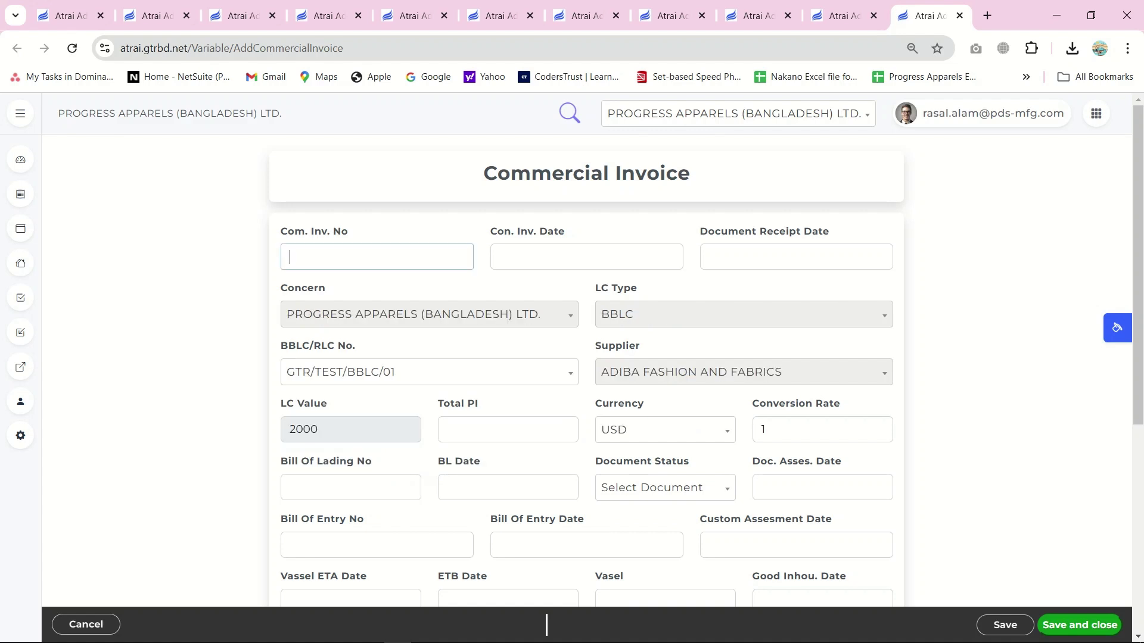
{"action": "type", "text": "GTR/COM/01"}
{"action": "key", "text": "BackSpace"}
{"action": "key", "text": "BackSpace"}
{"action": "type", "text": "TEST/01"}
{"action": "scroll", "coordinate": [546, 624], "scroll_direction": "down", "scroll_amount": 4}
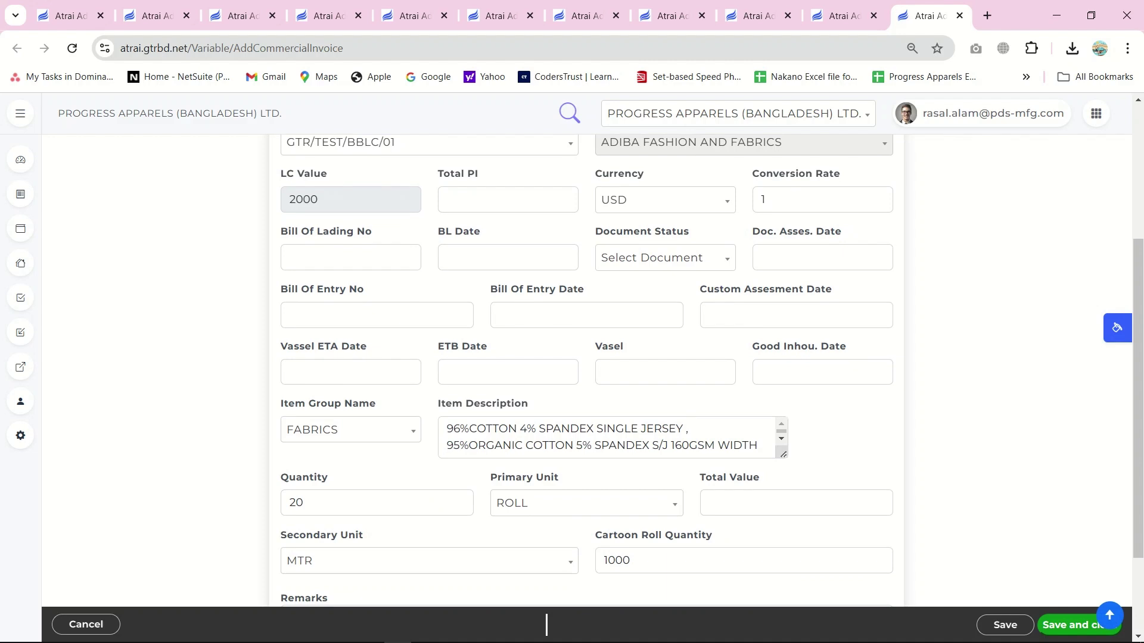
{"action": "left_click", "coordinate": [606, 437]}
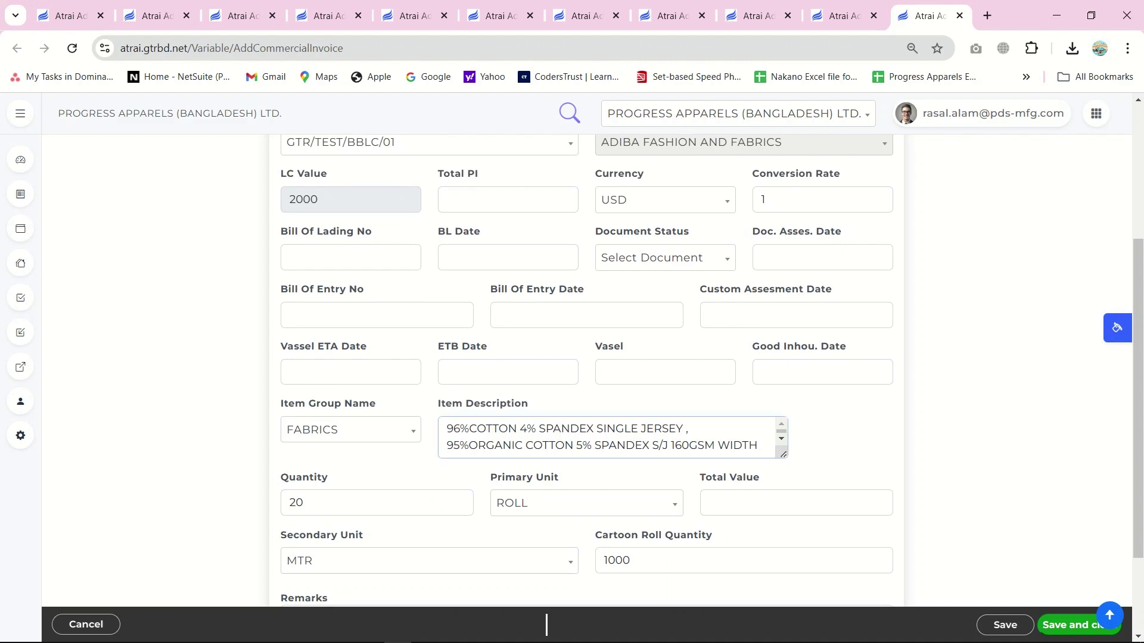
{"action": "left_click_drag", "start_coordinate": [784, 454], "coordinate": [784, 484]}
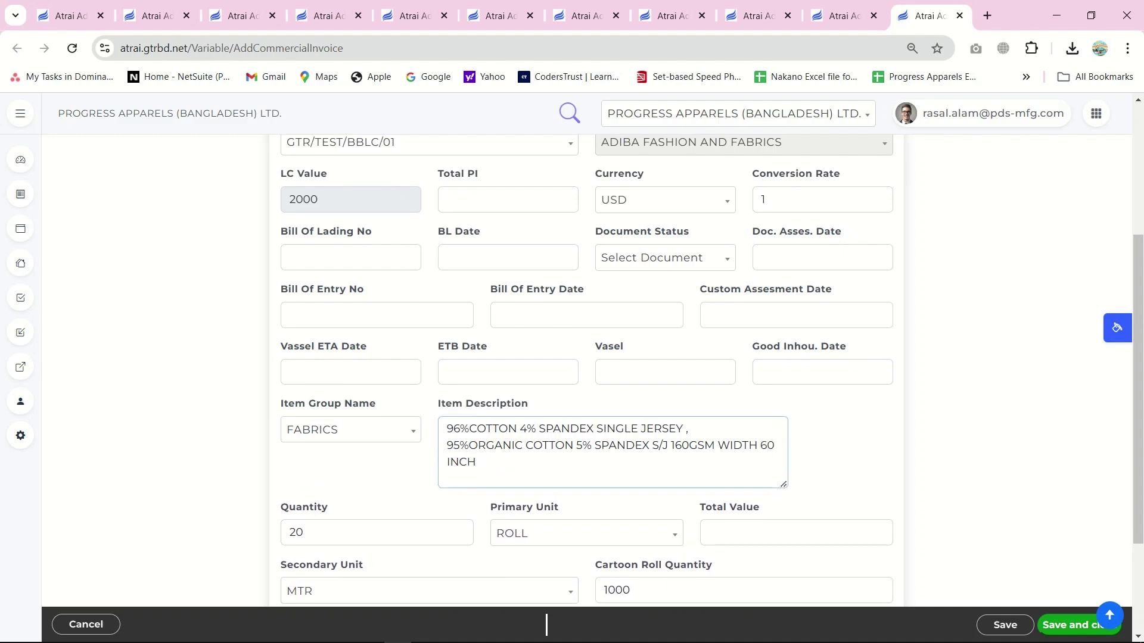
Step: Set document status Active, assessment and BL dates to 24-Sep-2024, and enter LD/001
{"action": "left_click", "coordinate": [664, 258]}
{"action": "left_click", "coordinate": [631, 337]}
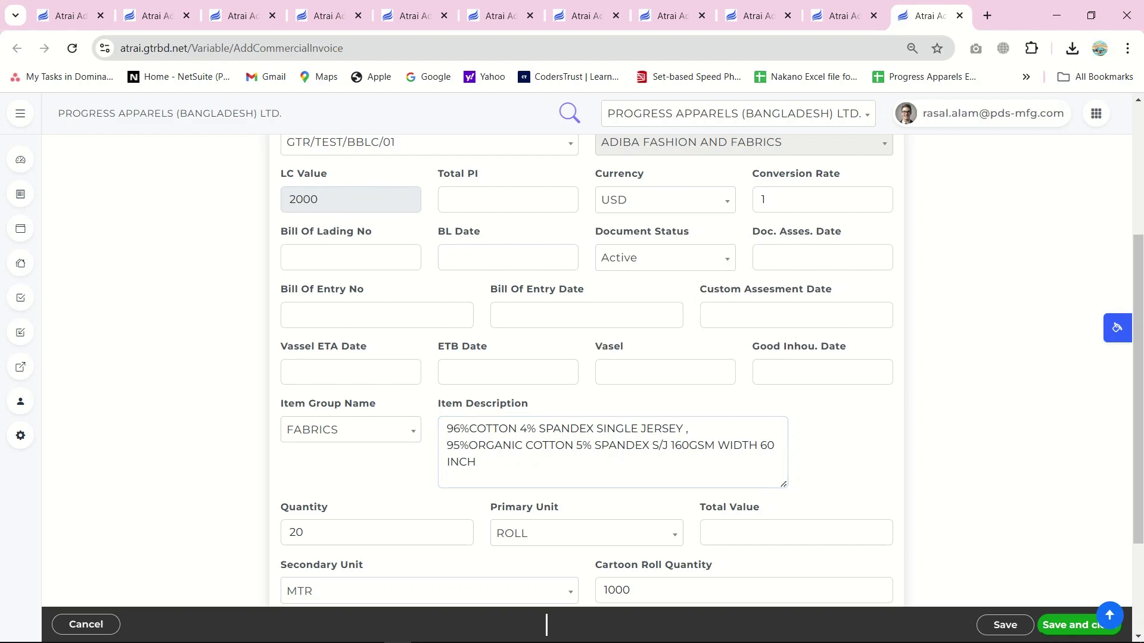
{"action": "left_click", "coordinate": [815, 258]}
{"action": "left_click", "coordinate": [814, 387]}
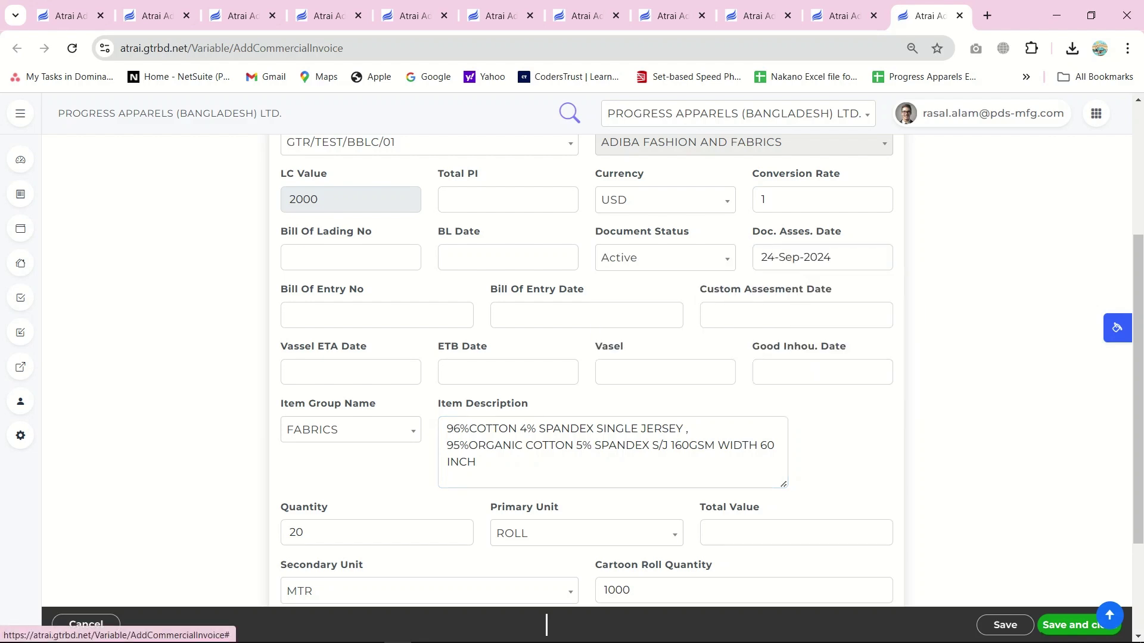
{"action": "left_click", "coordinate": [508, 258]}
{"action": "left_click", "coordinate": [499, 387]}
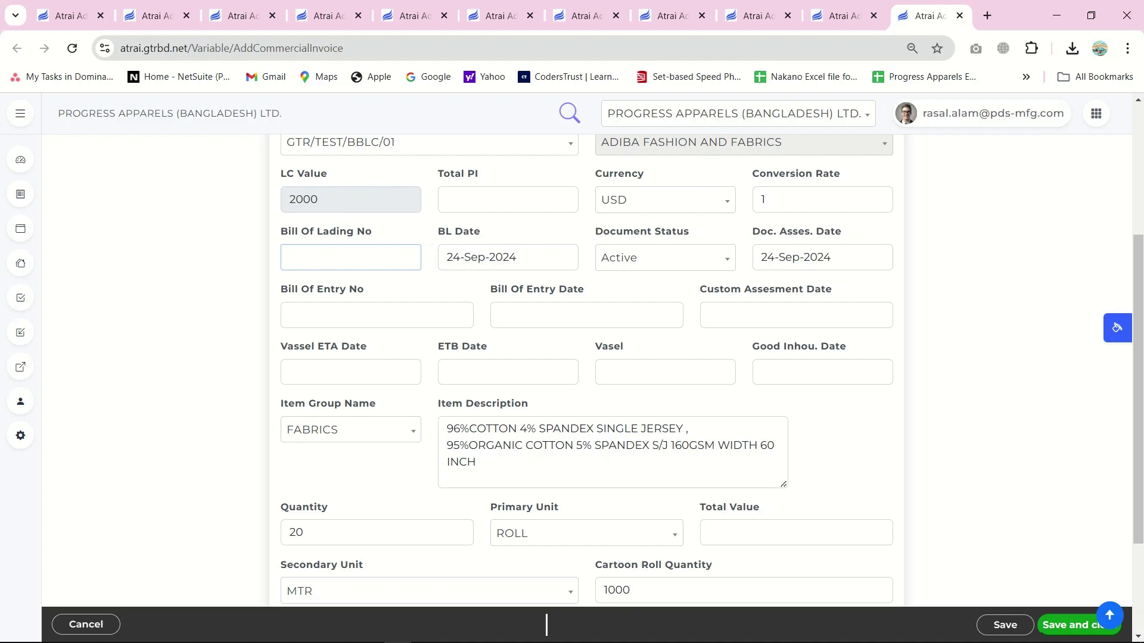
{"action": "type", "text": "LD/001"}
Step: Enter Bill Of Entry BL/004 and set vessel ETA and ETB dates to 24-Sep-2024
{"action": "left_click", "coordinate": [345, 315]}
{"action": "type", "text": "B"}
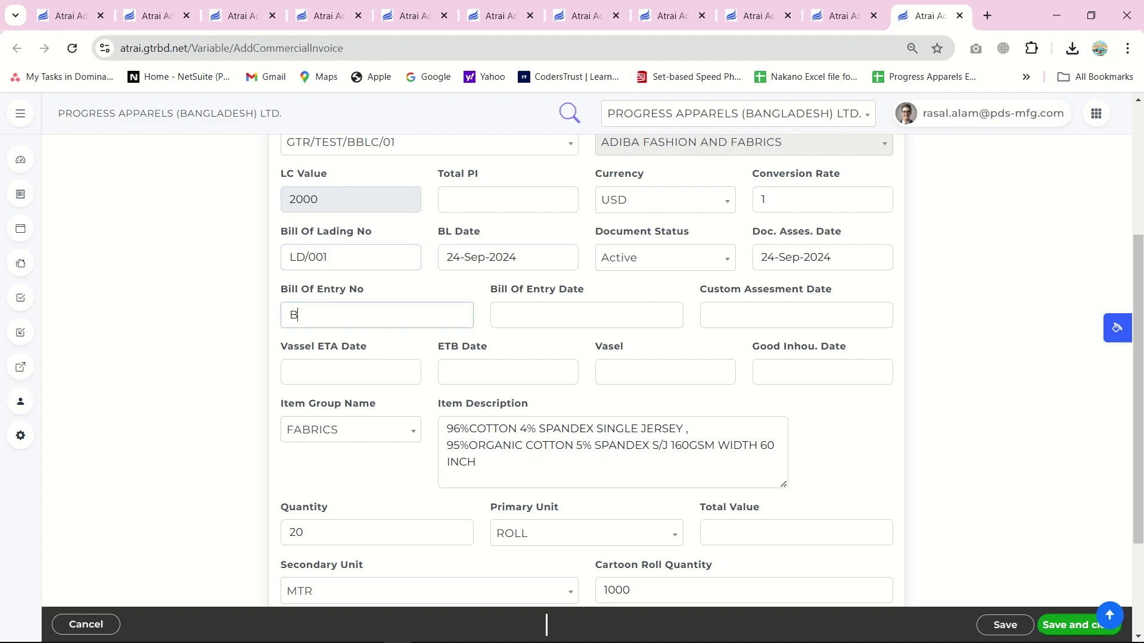
{"action": "type", "text": "L/004"}
{"action": "left_click", "coordinate": [350, 371]}
{"action": "left_click", "coordinate": [340, 498]}
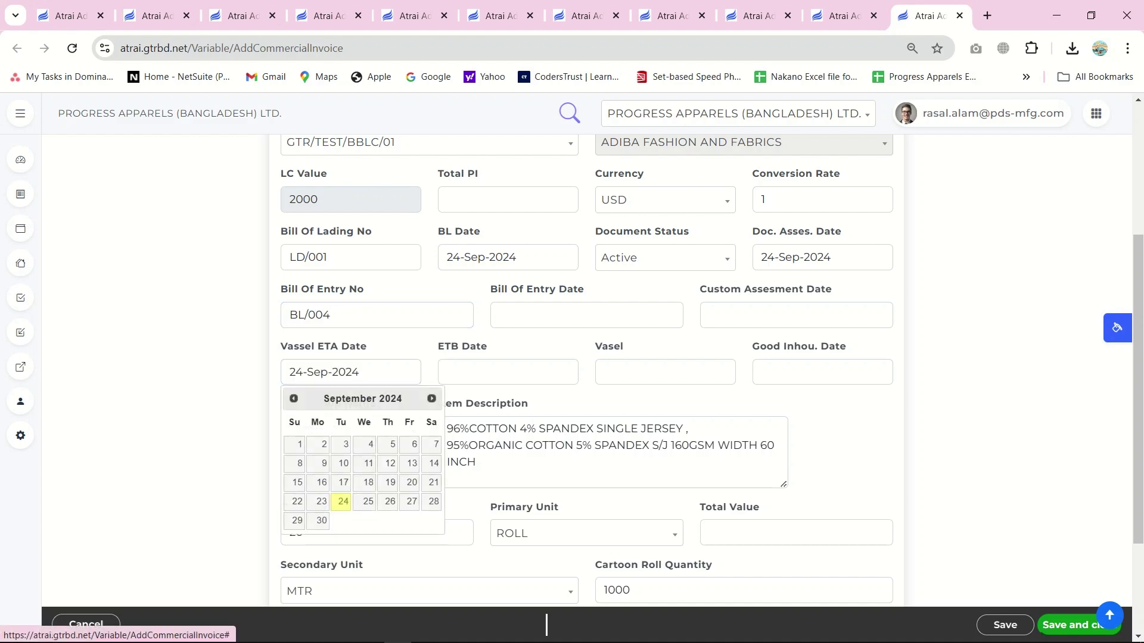
{"action": "left_click", "coordinate": [508, 371]}
{"action": "left_click", "coordinate": [499, 500]}
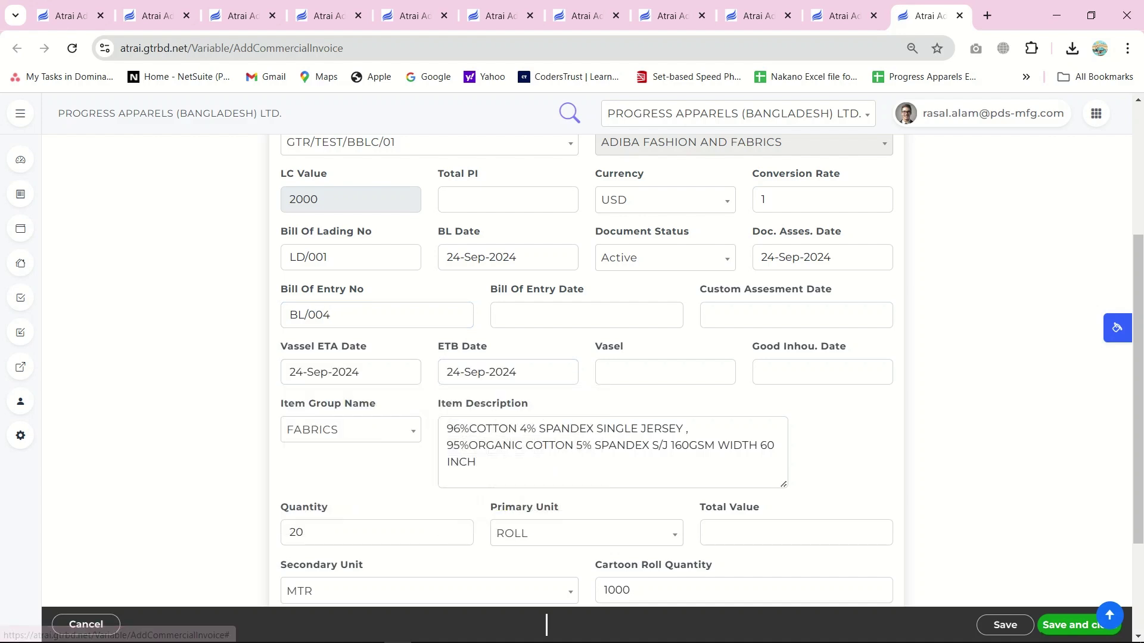
Step: Set the goods in-house date to 24-Sep-2024 and add the remark 'GTR TST COM INV.'
{"action": "scroll", "coordinate": [499, 500], "scroll_direction": "down", "scroll_amount": 3}
{"action": "left_click", "coordinate": [822, 217]}
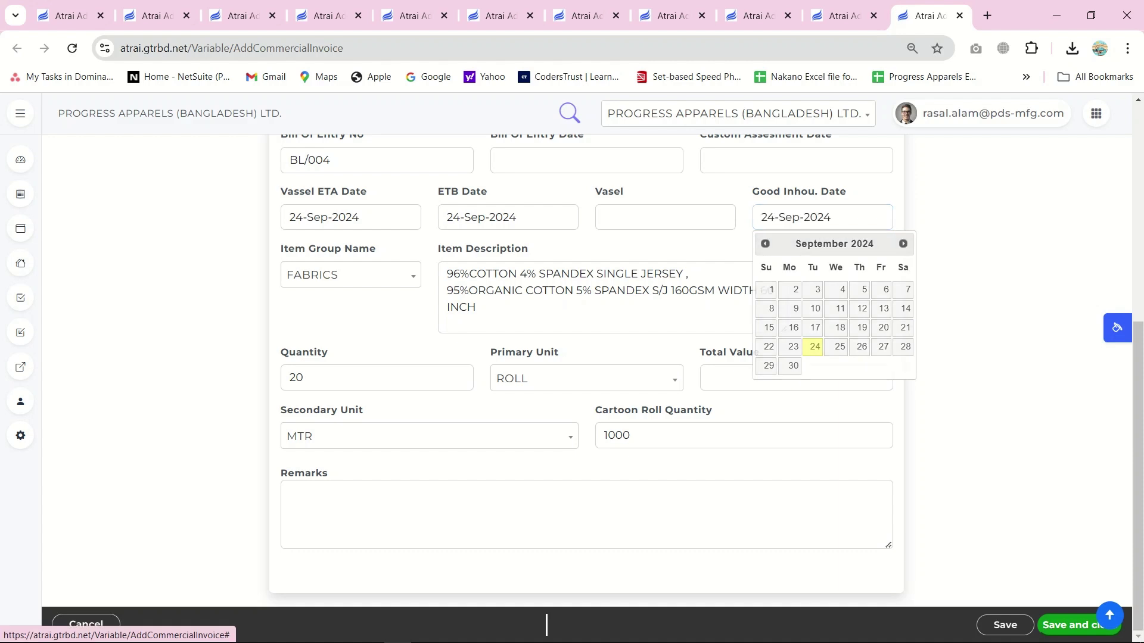
{"action": "left_click", "coordinate": [811, 345]}
{"action": "left_click", "coordinate": [290, 506]}
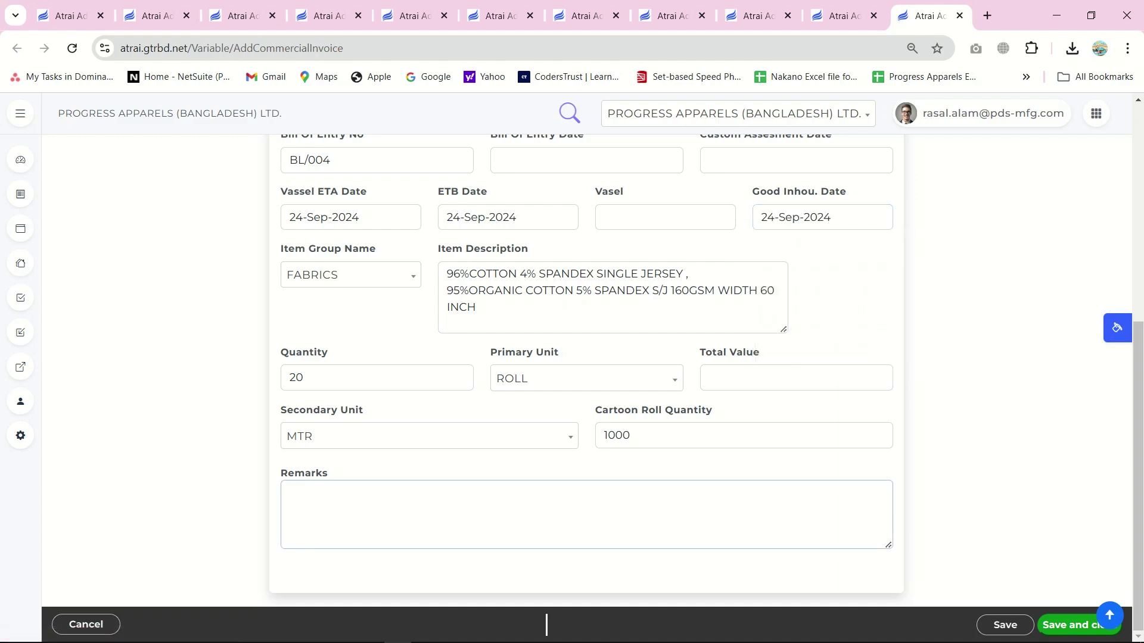
{"action": "type", "text": "GTR TST B"}
{"action": "key", "text": "BackSpace"}
{"action": "type", "text": "COM INV."}
{"action": "scroll", "coordinate": [586, 369], "scroll_direction": "up", "scroll_amount": 7}
{"action": "scroll", "coordinate": [586, 370], "scroll_direction": "down", "scroll_amount": 7}
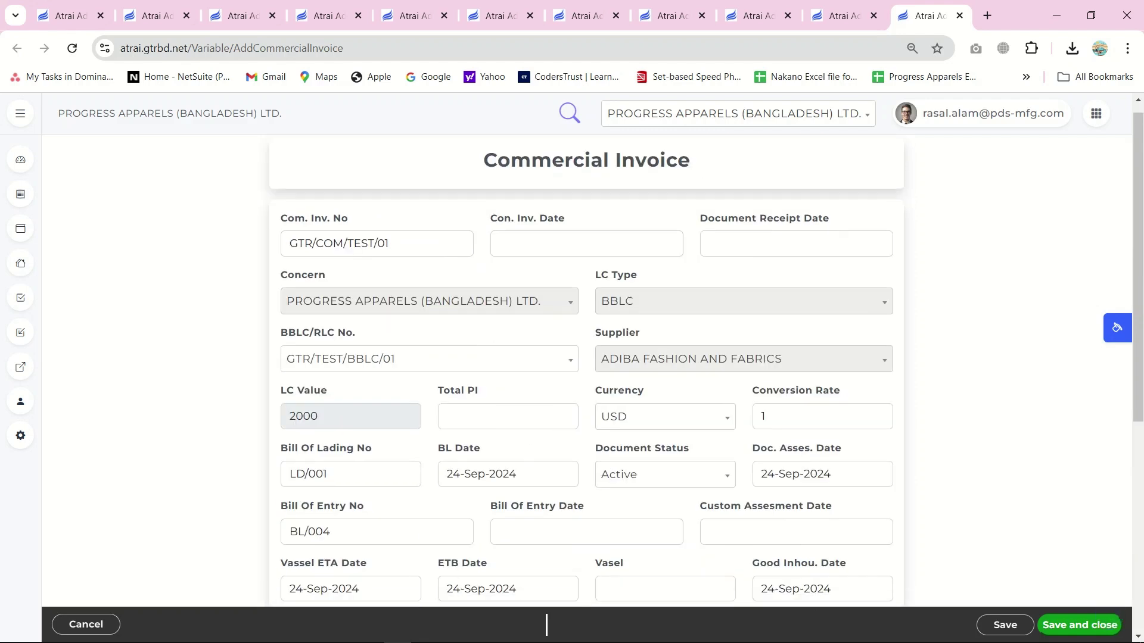
{"action": "scroll", "coordinate": [586, 370], "scroll_direction": "up", "scroll_amount": 1}
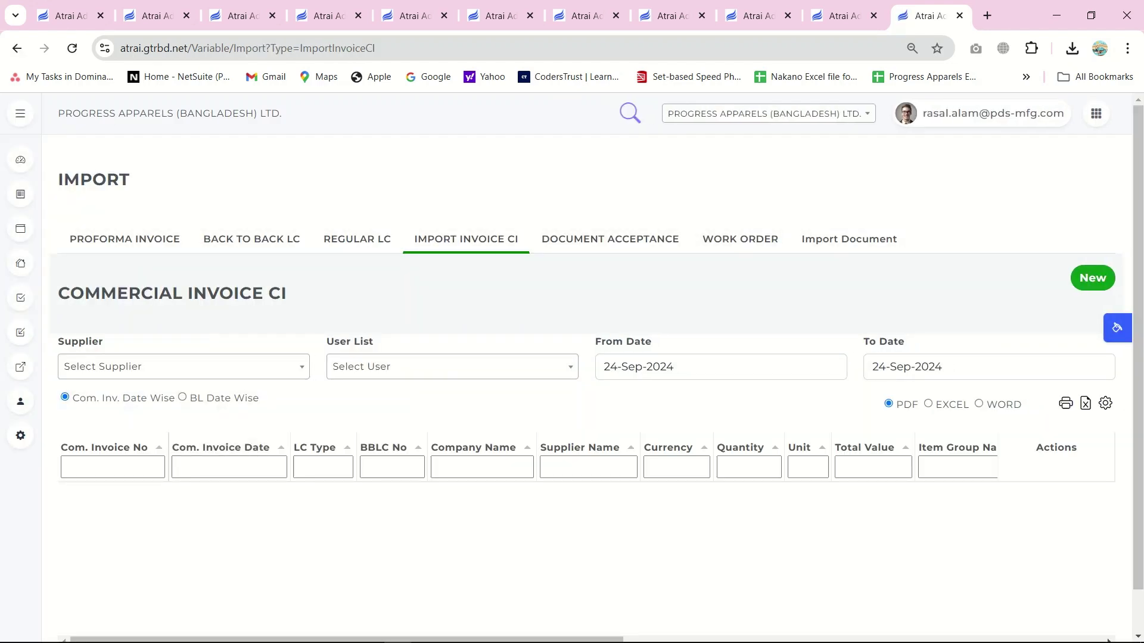
Step: Reopen invoice GTR/COM/TEST/01 via a GTR filter and set invoice and receipt dates to 24-Sep-2024
{"action": "left_click", "coordinate": [113, 467]}
{"action": "type", "text": "GTR"}
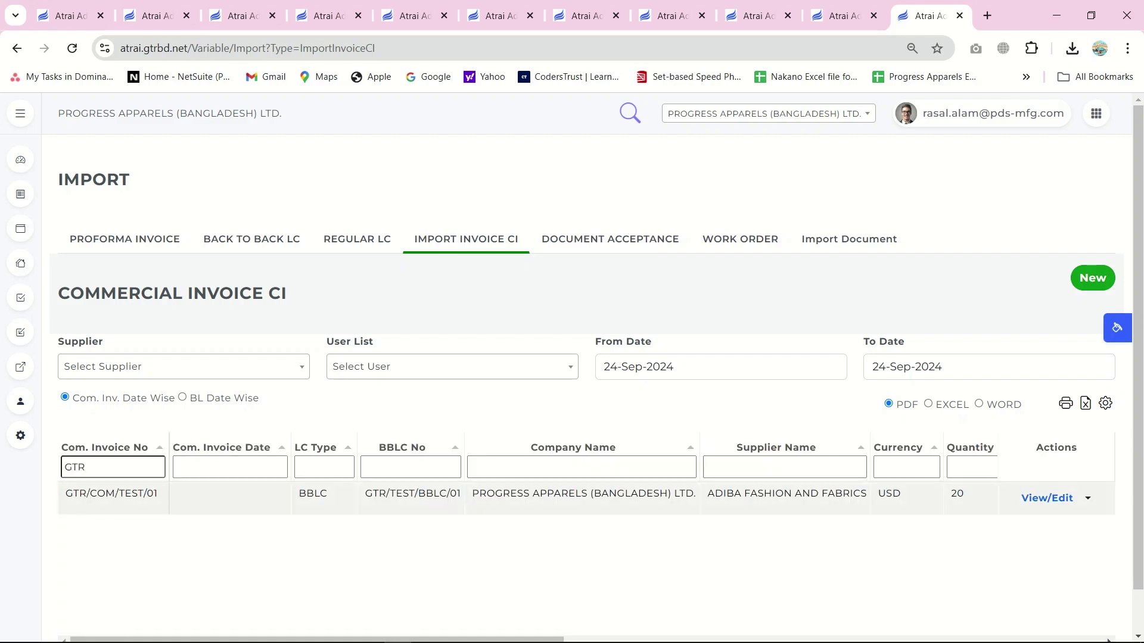
{"action": "left_click", "coordinate": [1046, 499]}
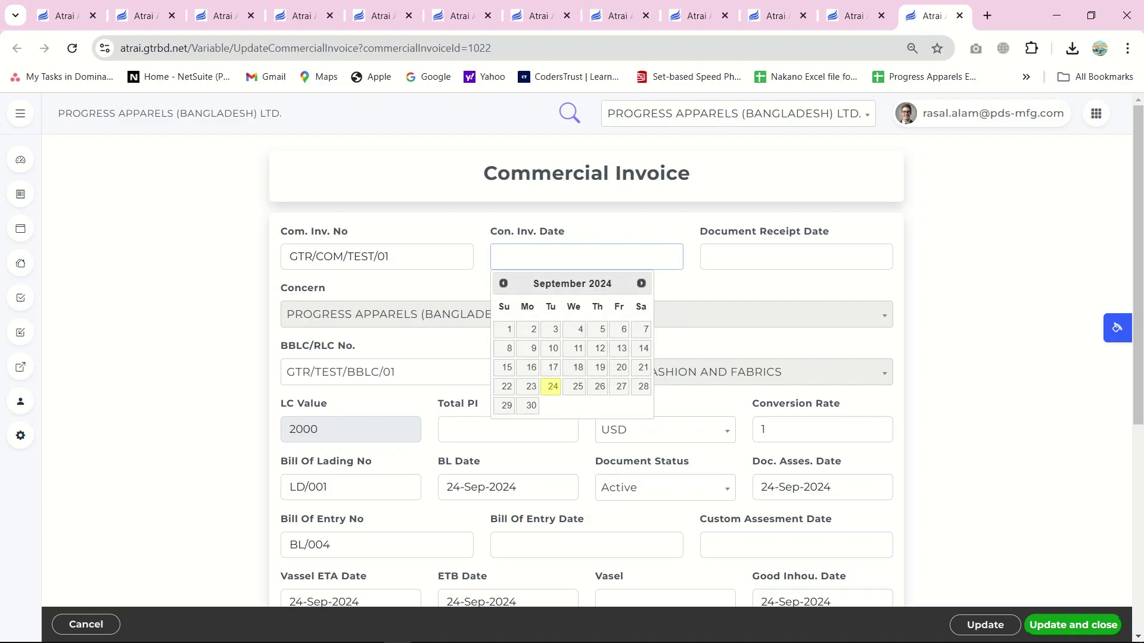
{"action": "left_click", "coordinate": [762, 256]}
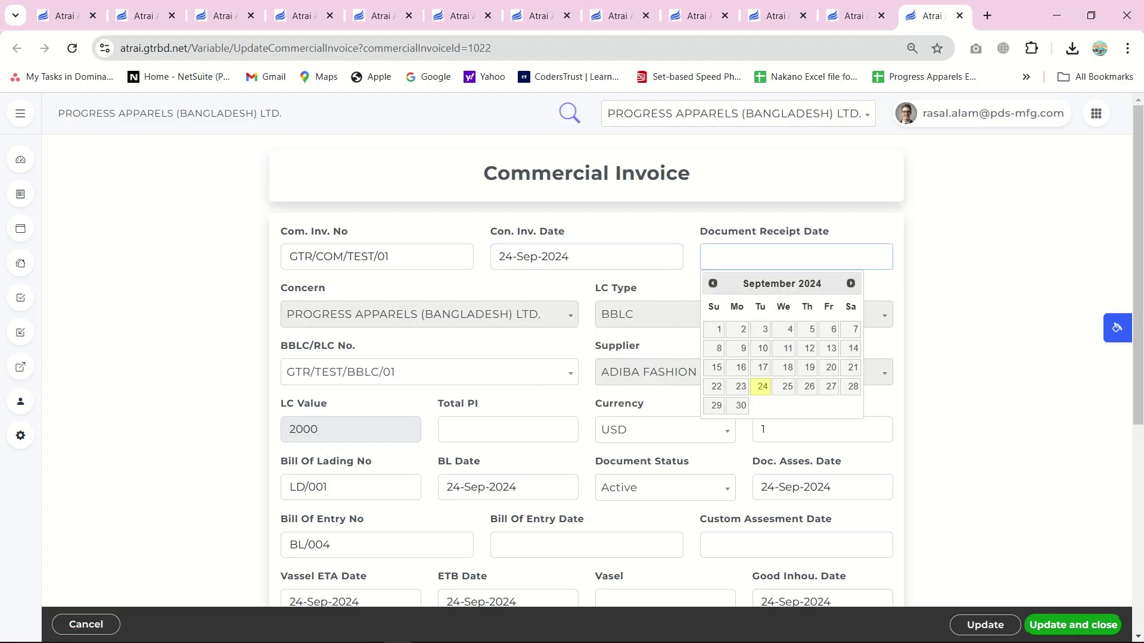
{"action": "left_click", "coordinate": [761, 386]}
{"action": "scroll", "coordinate": [761, 386], "scroll_direction": "down", "scroll_amount": 6}
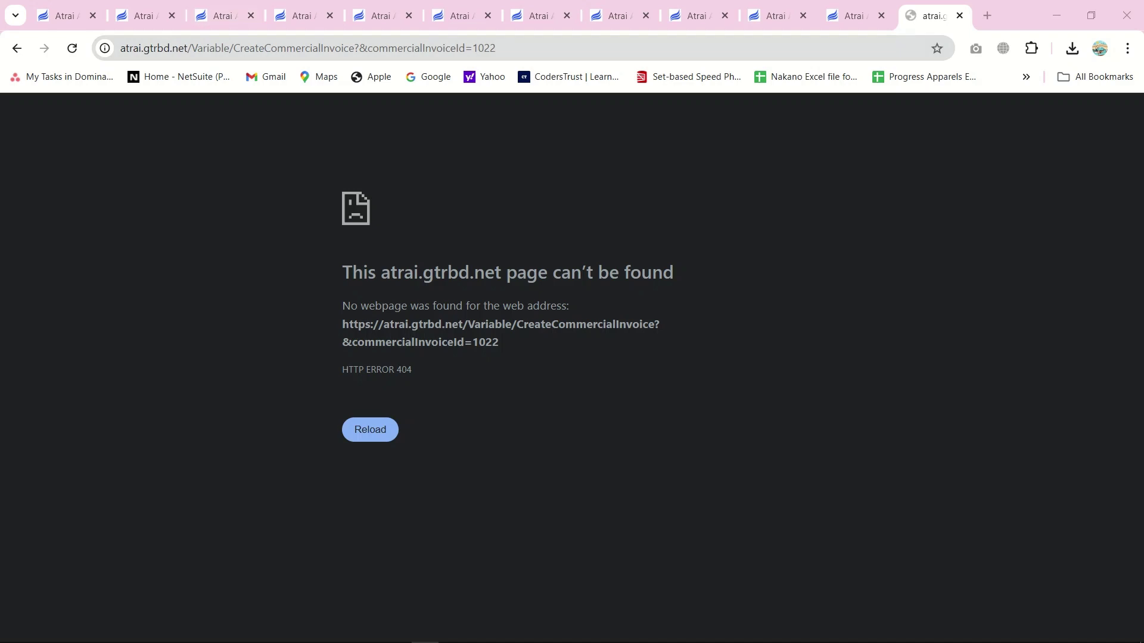
{"action": "left_click", "coordinate": [959, 16]}
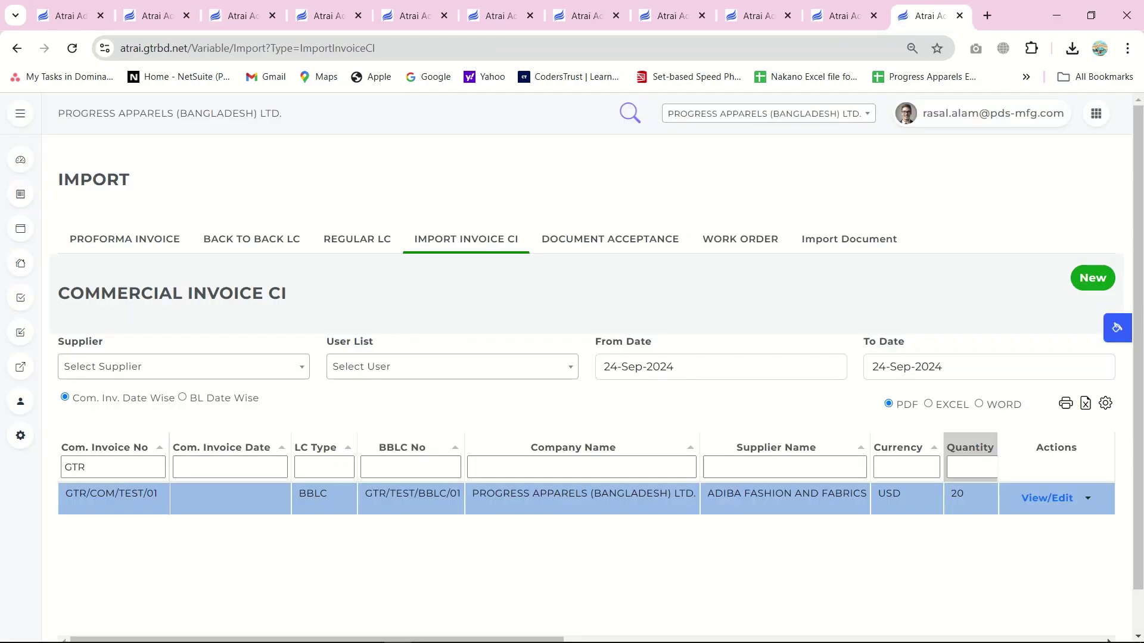
{"action": "left_click", "coordinate": [1047, 498]}
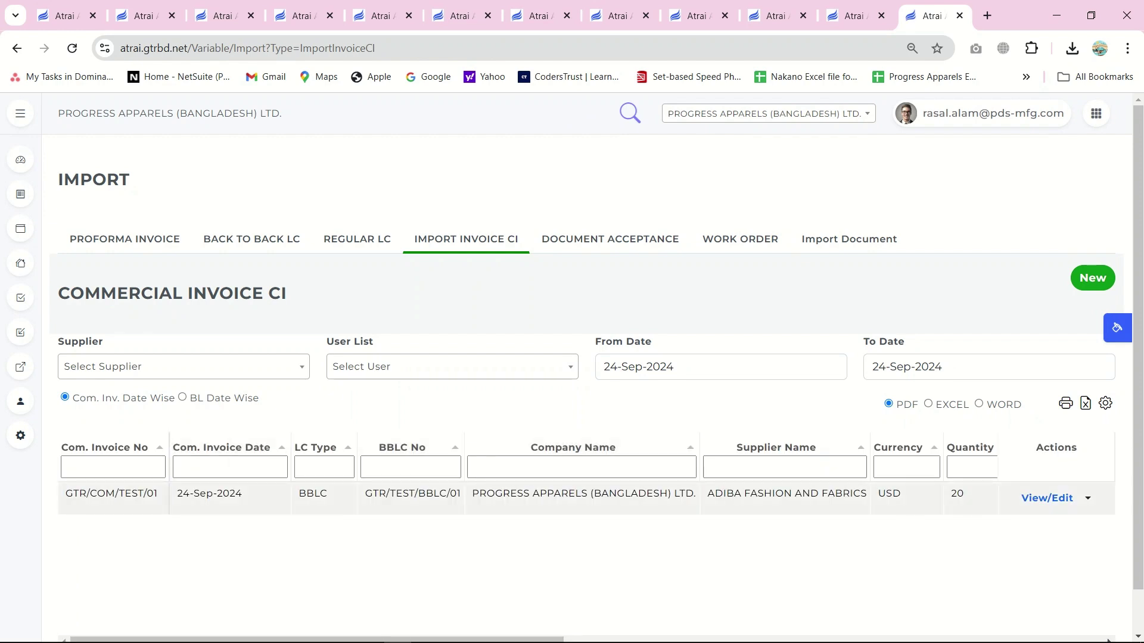
Step: Create document acceptance GTR/DA/001 for BBLC GTR/TEST/BBLC/01, accepting invoice GTR/COM/TEST/01
{"action": "left_click", "coordinate": [610, 239]}
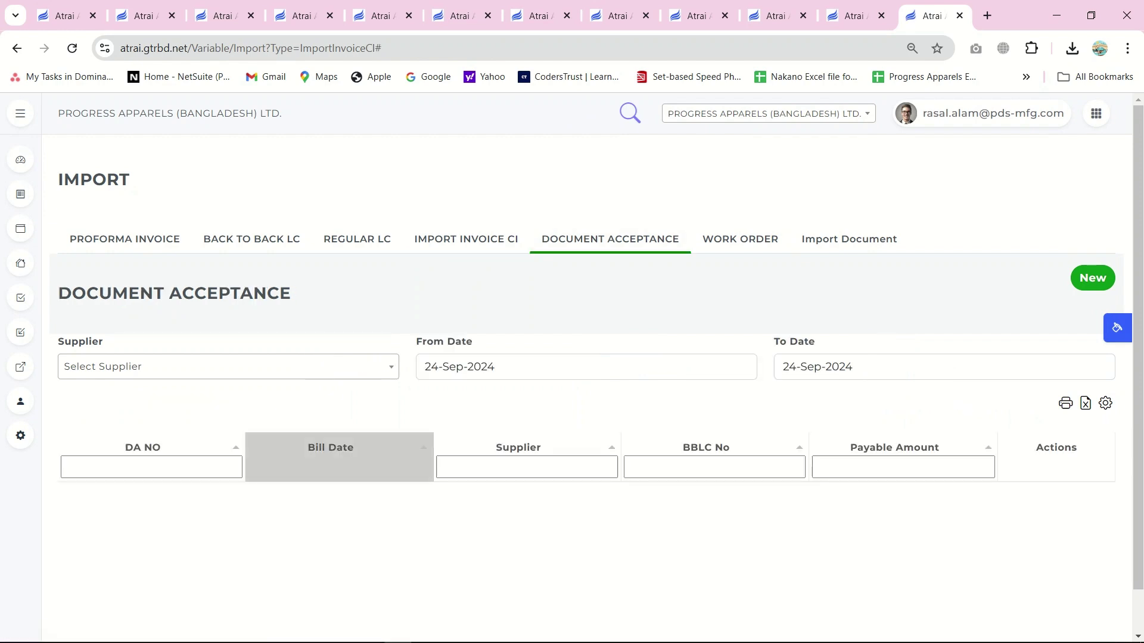
{"action": "left_click", "coordinate": [1092, 277]}
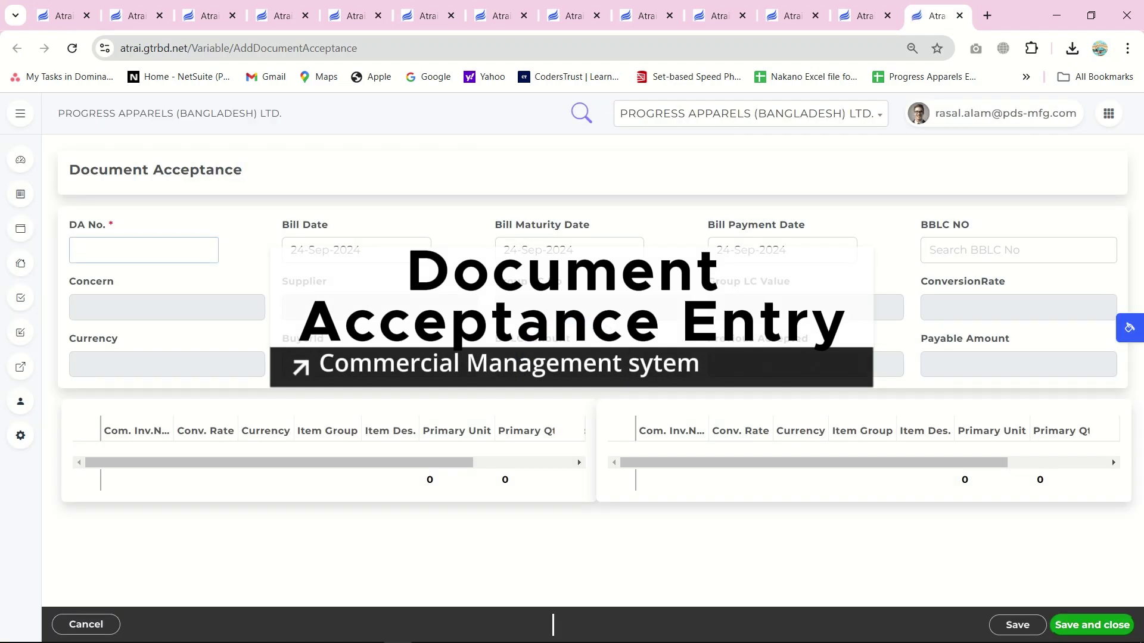
{"action": "type", "text": "GTR/DA/001"}
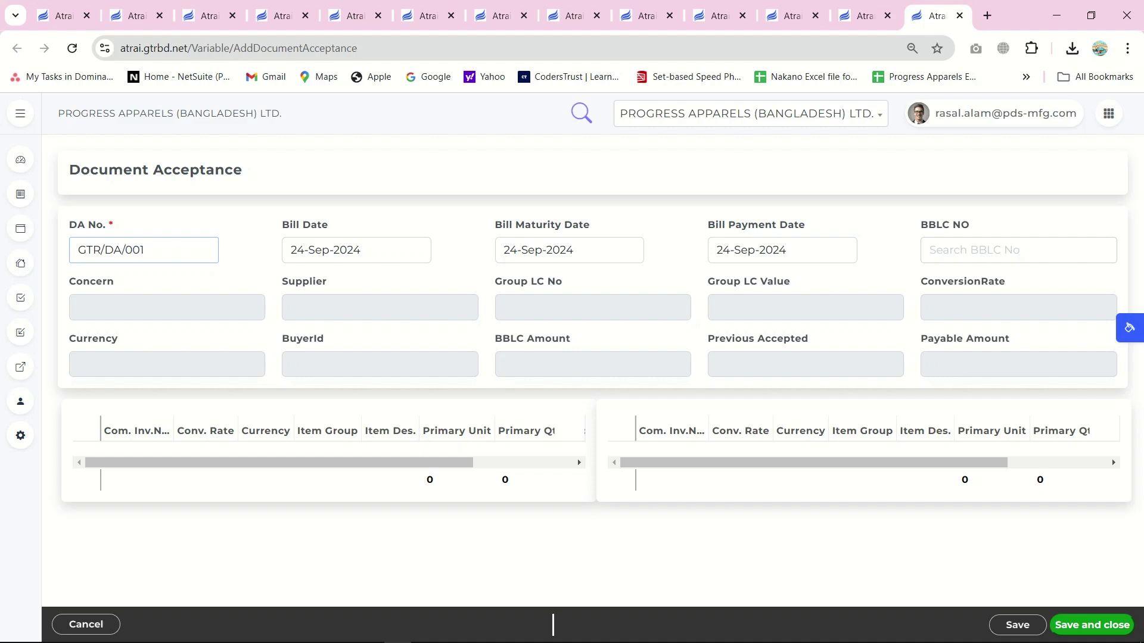
{"action": "key", "text": "Tab"}
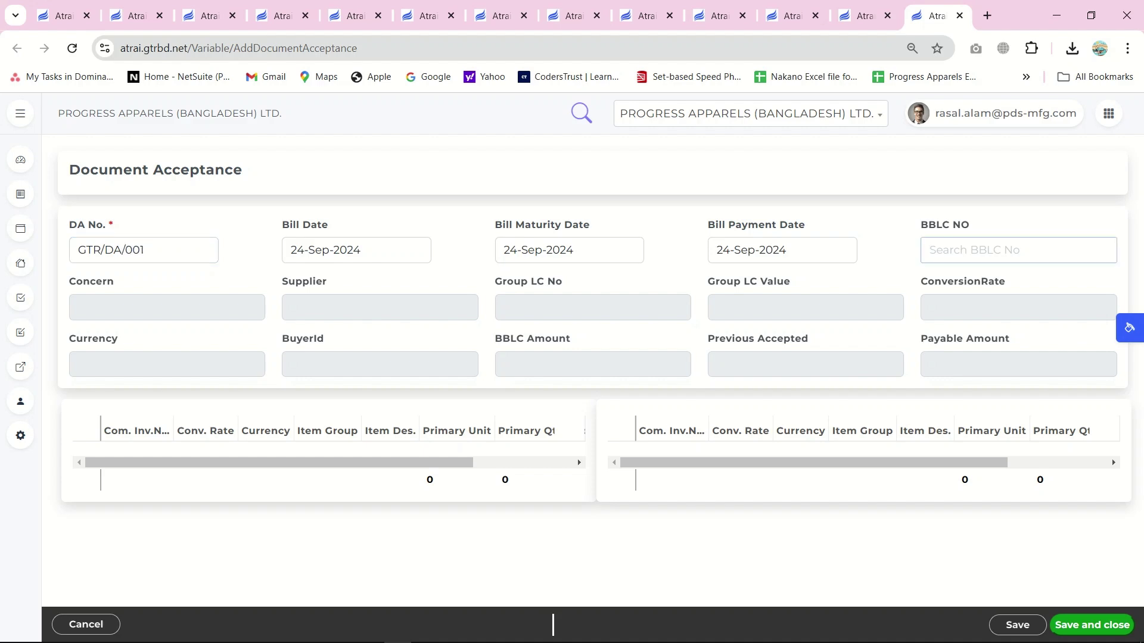
{"action": "type", "text": "GTR"}
{"action": "key", "text": "Return"}
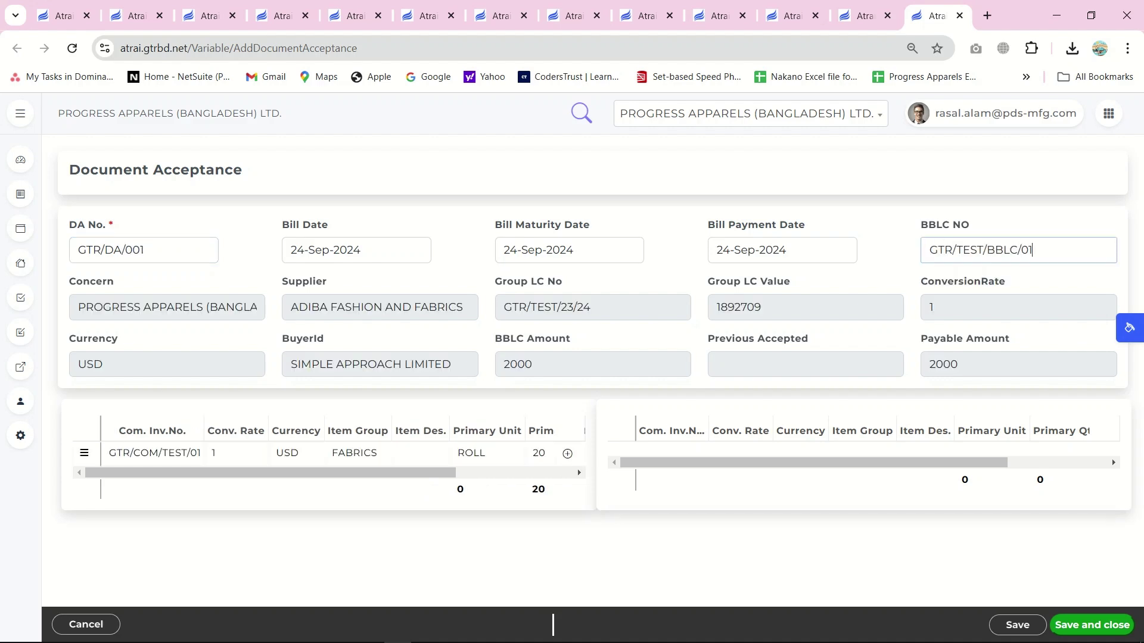
{"action": "left_click", "coordinate": [567, 453]}
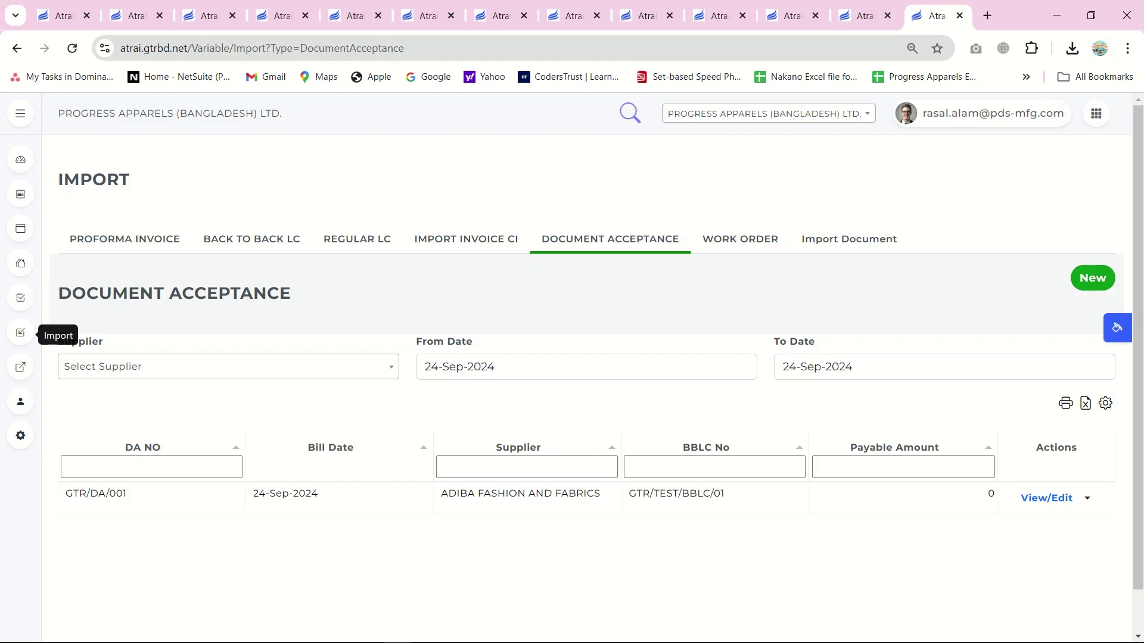
Step: Open the BBLC Margin report for group LC GTR/TEST/23/24 from Export > Group LC, then close it
{"action": "left_click", "coordinate": [20, 367]}
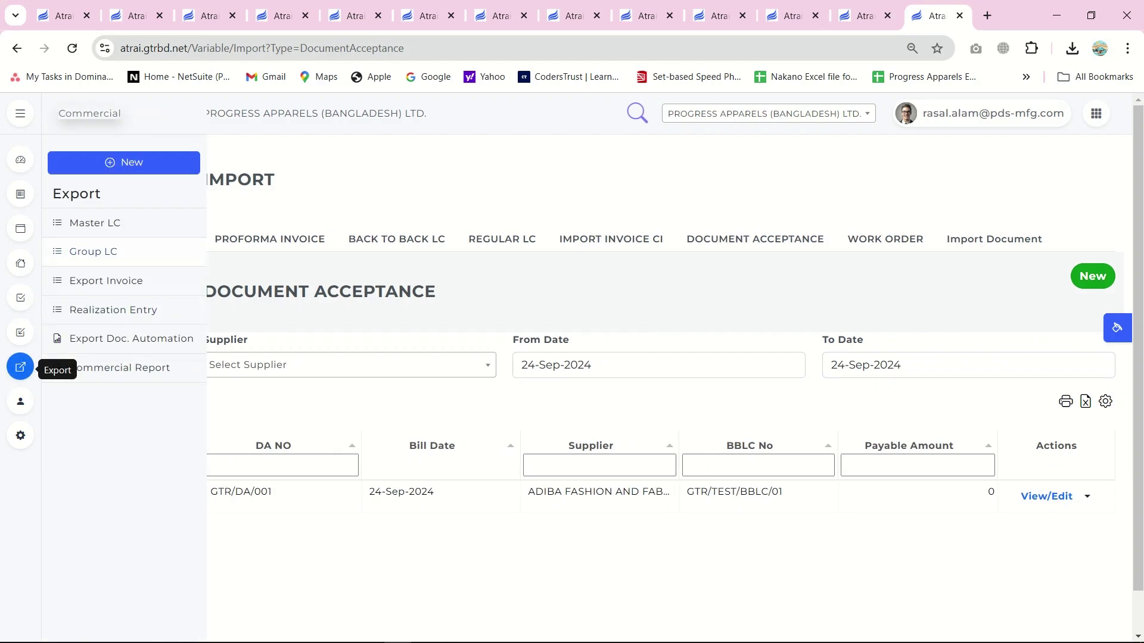
{"action": "left_click", "coordinate": [93, 252]}
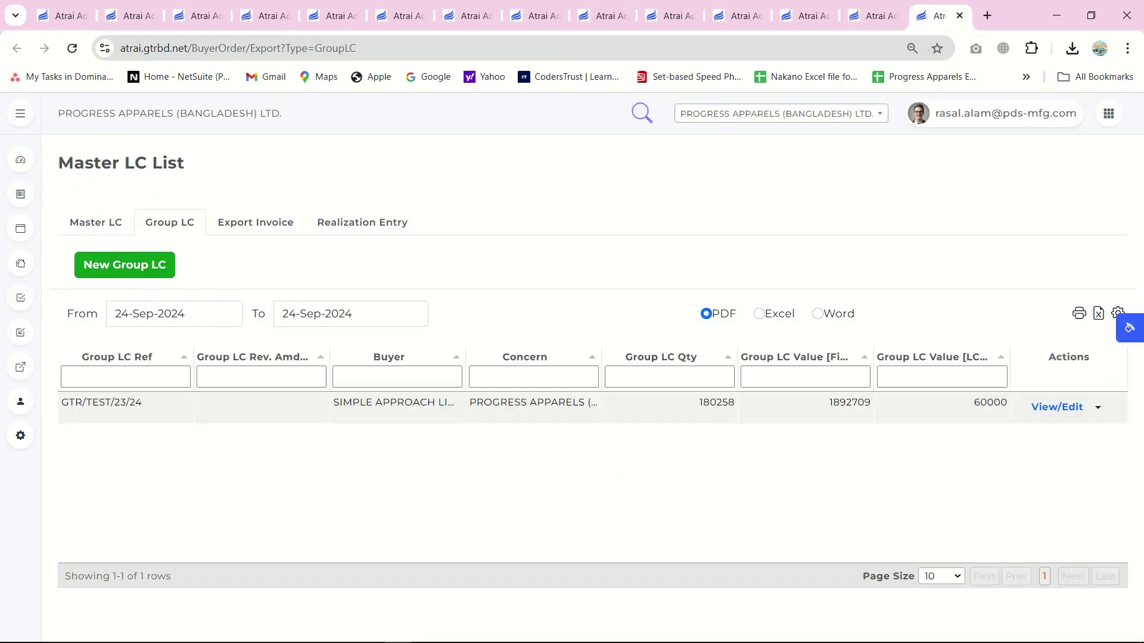
{"action": "left_click", "coordinate": [1097, 408]}
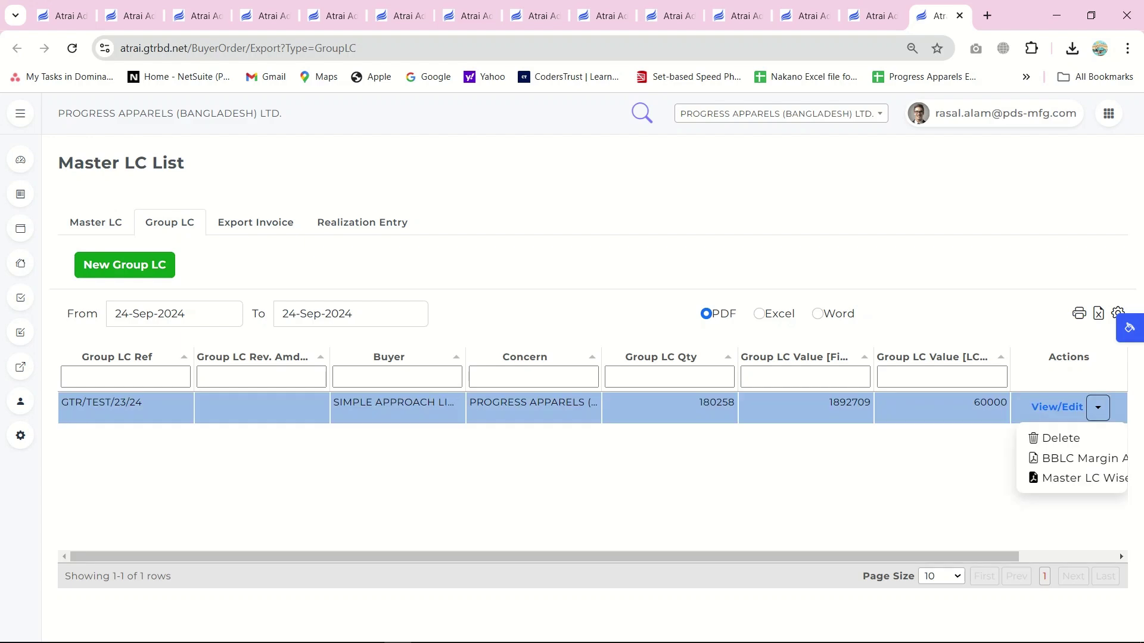
{"action": "left_click", "coordinate": [1079, 458]}
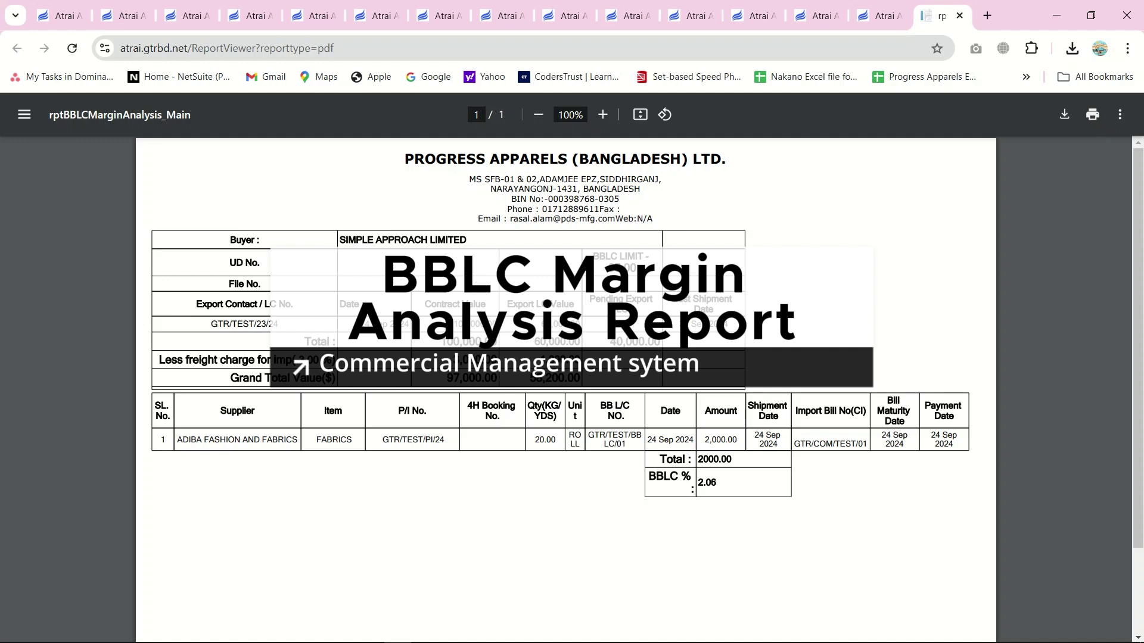
{"action": "key", "text": "ctrl+w"}
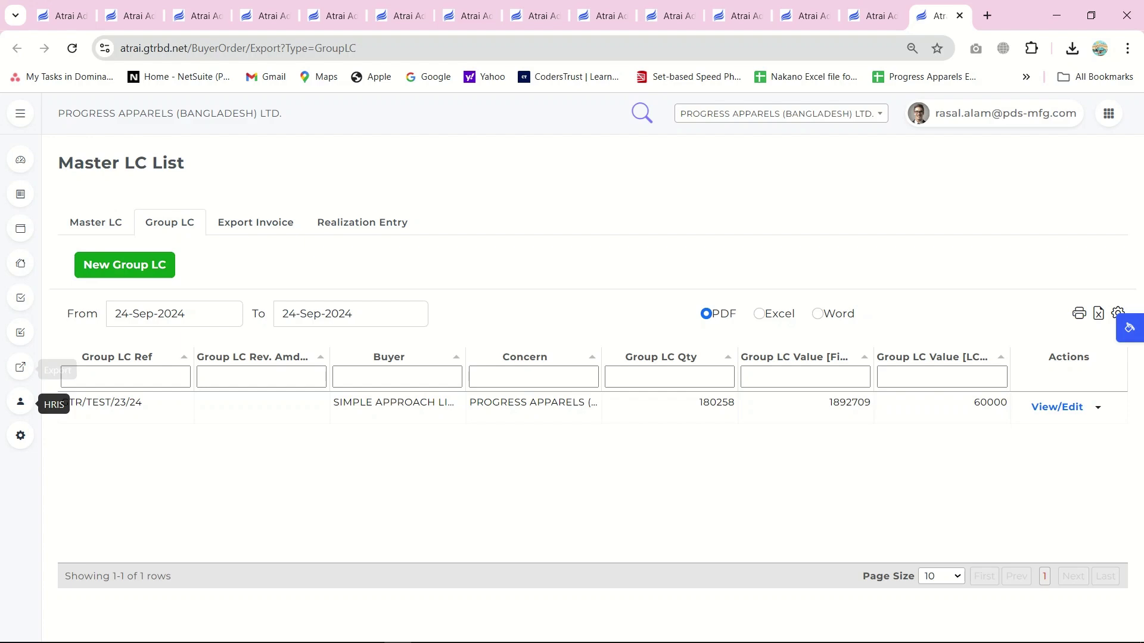
Step: Open the commercial report and import document report pages in new tabs, switching to the import one
{"action": "left_click", "coordinate": [20, 367]}
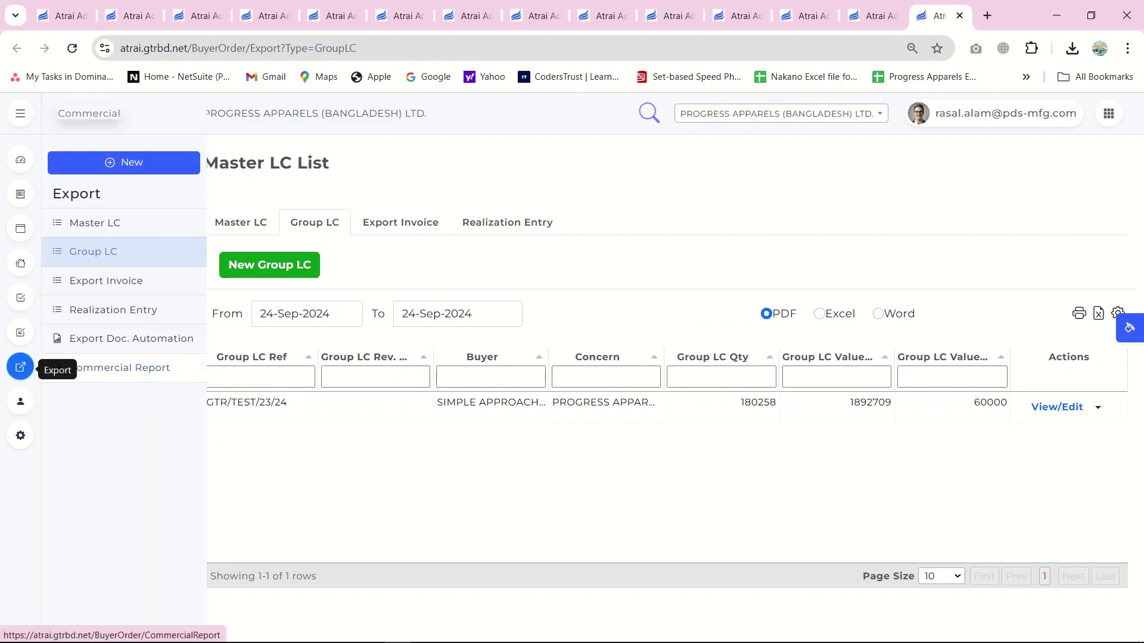
{"action": "middle_click", "coordinate": [60, 368]}
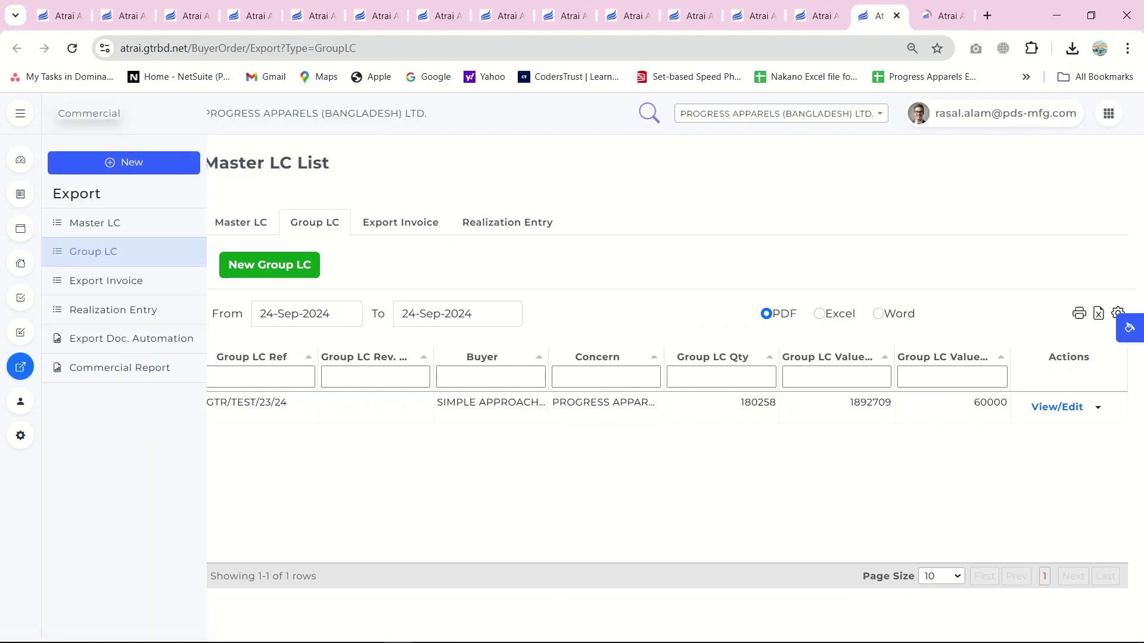
{"action": "left_click", "coordinate": [20, 333]}
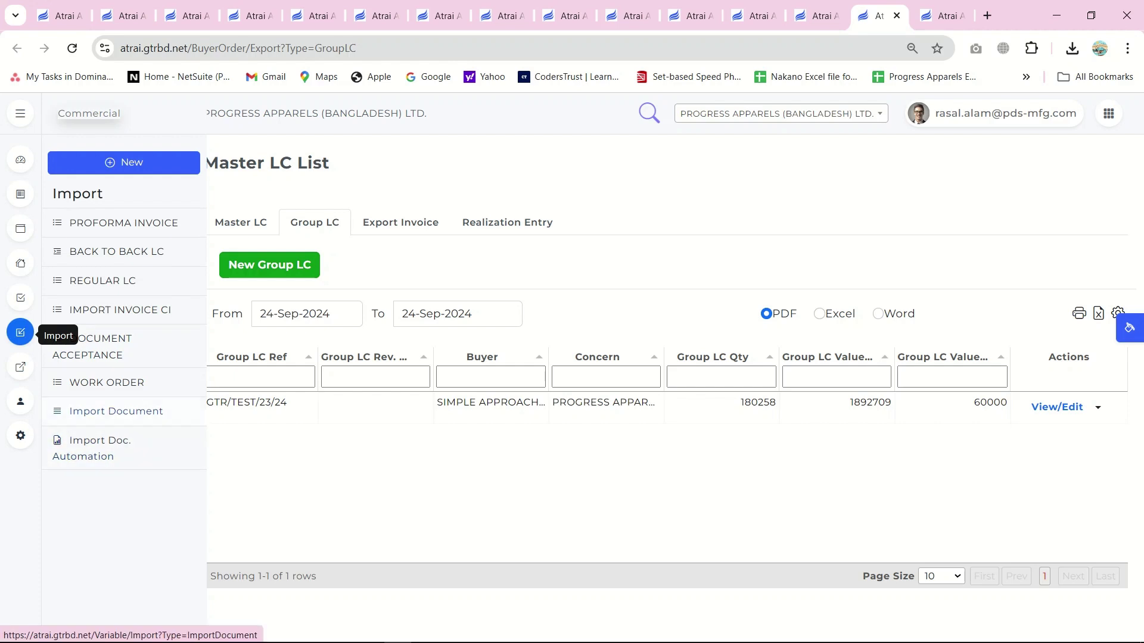
{"action": "middle_click", "coordinate": [92, 448]}
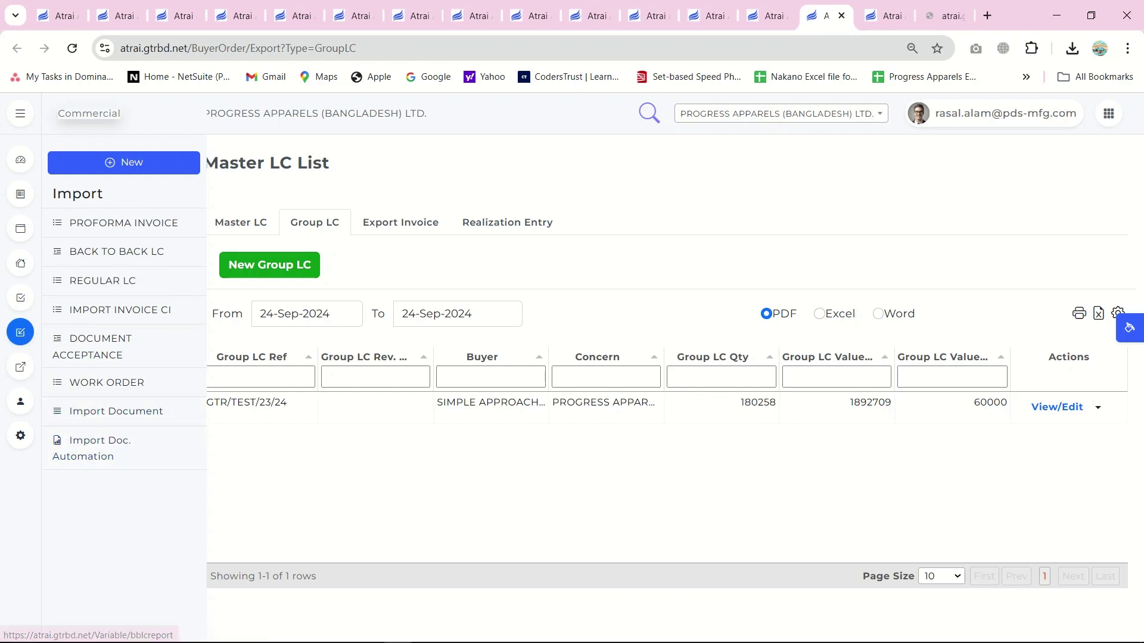
{"action": "left_click", "coordinate": [945, 16]}
{"action": "scroll", "coordinate": [586, 387], "scroll_direction": "down", "scroll_amount": 2}
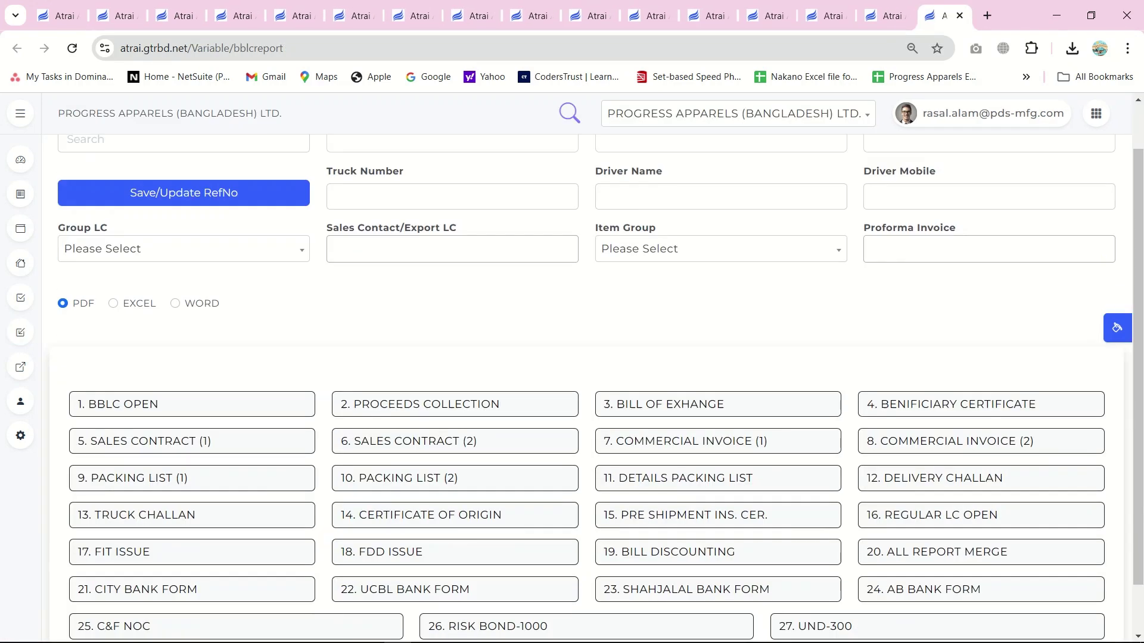
{"action": "scroll", "coordinate": [587, 387], "scroll_direction": "up", "scroll_amount": 2}
Step: Fill BBLC GTR/TEST/BBLC/01, percentage 65, print date 24-Sep-2024 and REF No TSTGTR001
{"action": "left_click", "coordinate": [184, 195]}
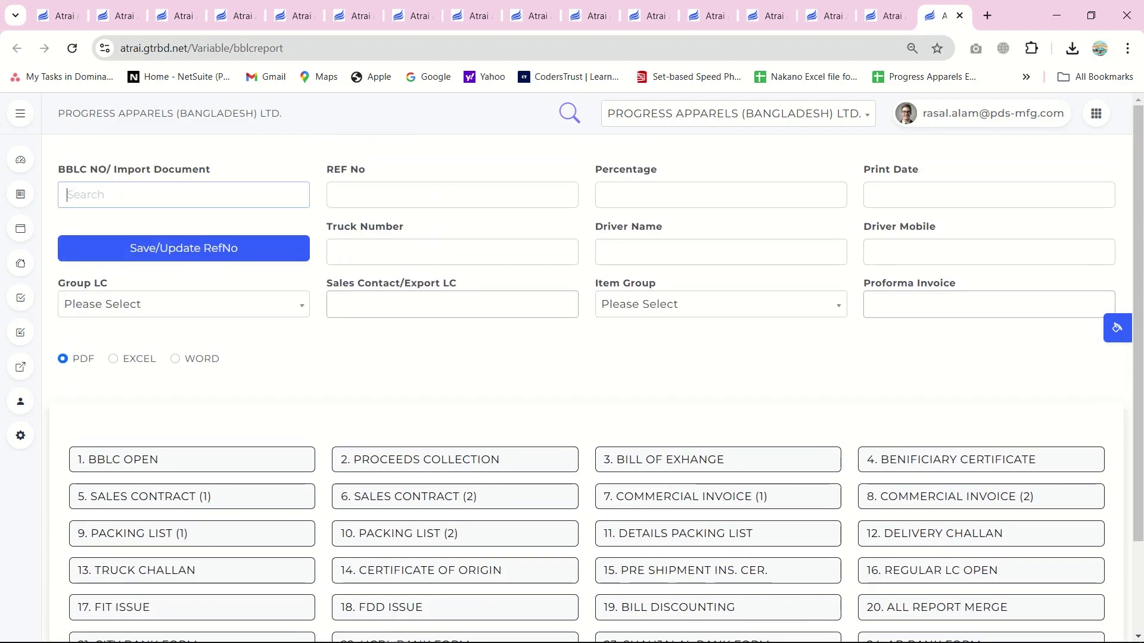
{"action": "type", "text": "GTR"}
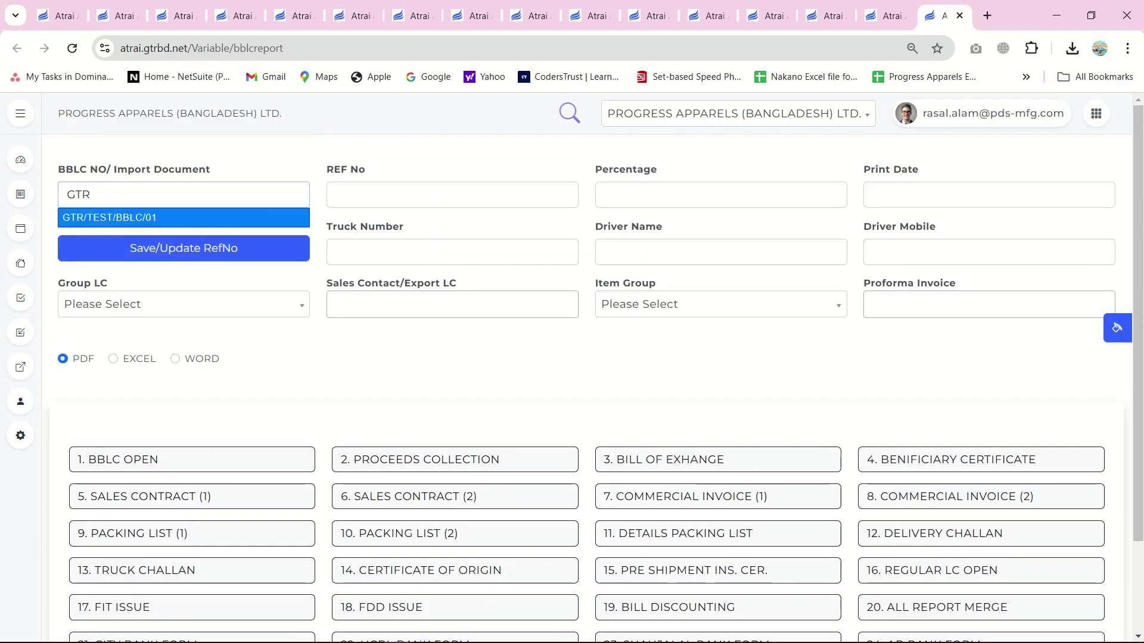
{"action": "key", "text": "Return"}
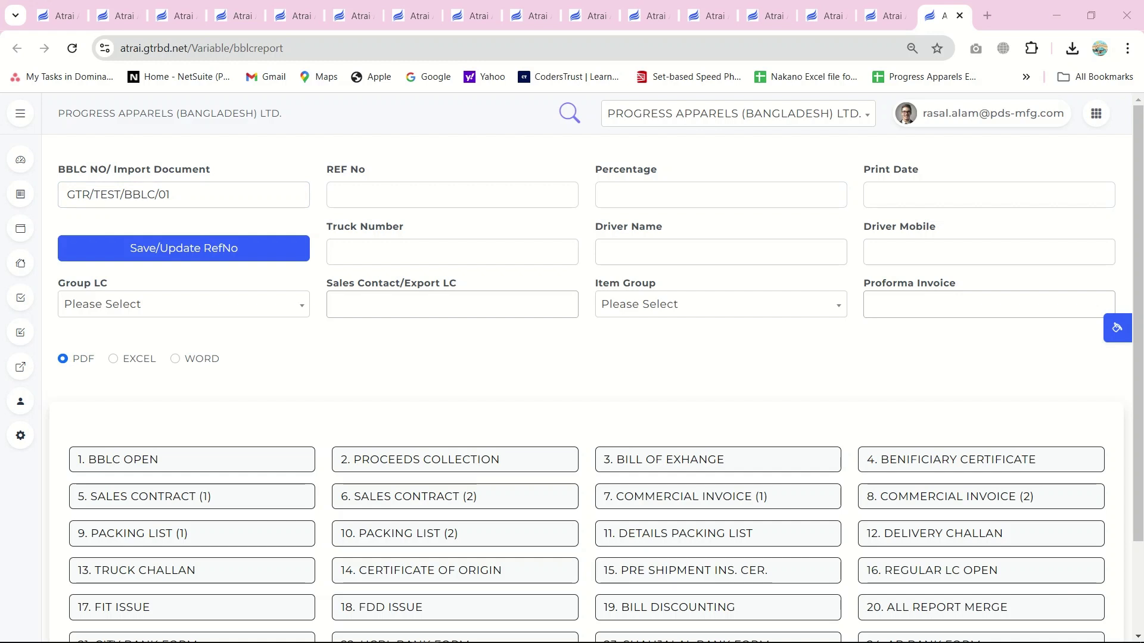
{"action": "left_click", "coordinate": [721, 195]}
{"action": "type", "text": "65"}
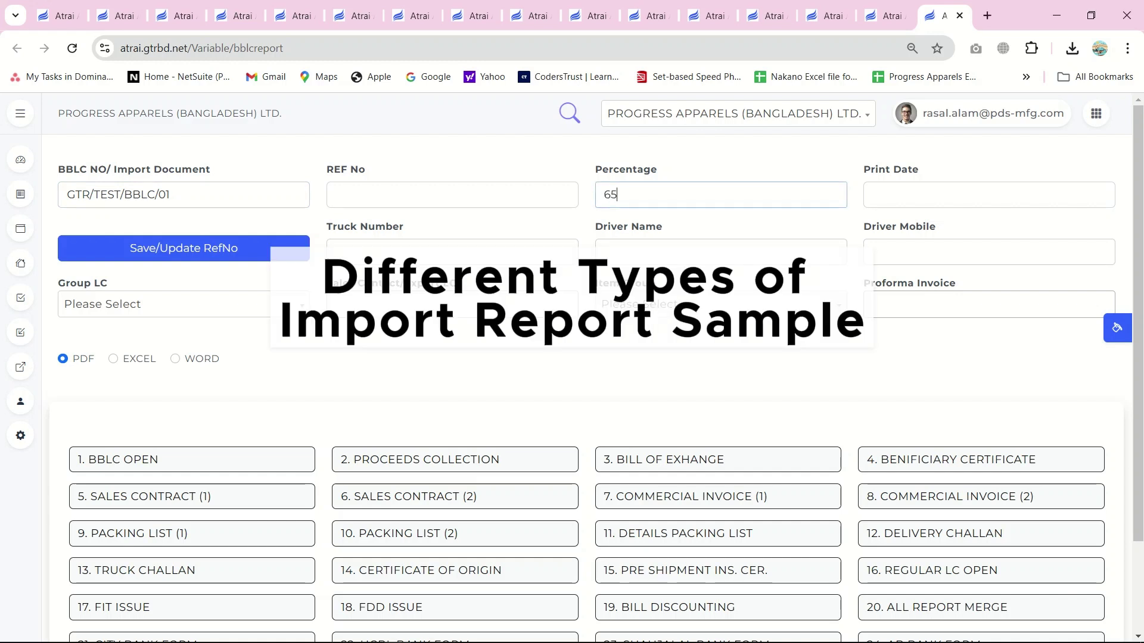
{"action": "left_click", "coordinate": [989, 195]}
{"action": "left_click", "coordinate": [925, 325]}
{"action": "left_click", "coordinate": [452, 195]}
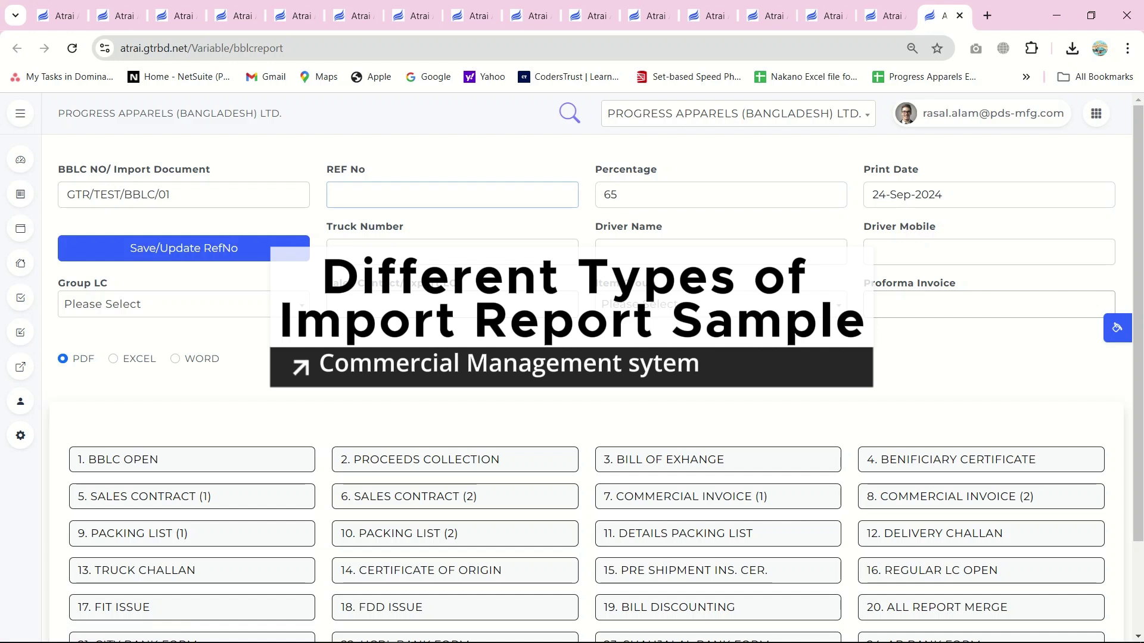
{"action": "type", "text": "TSTGTR001"}
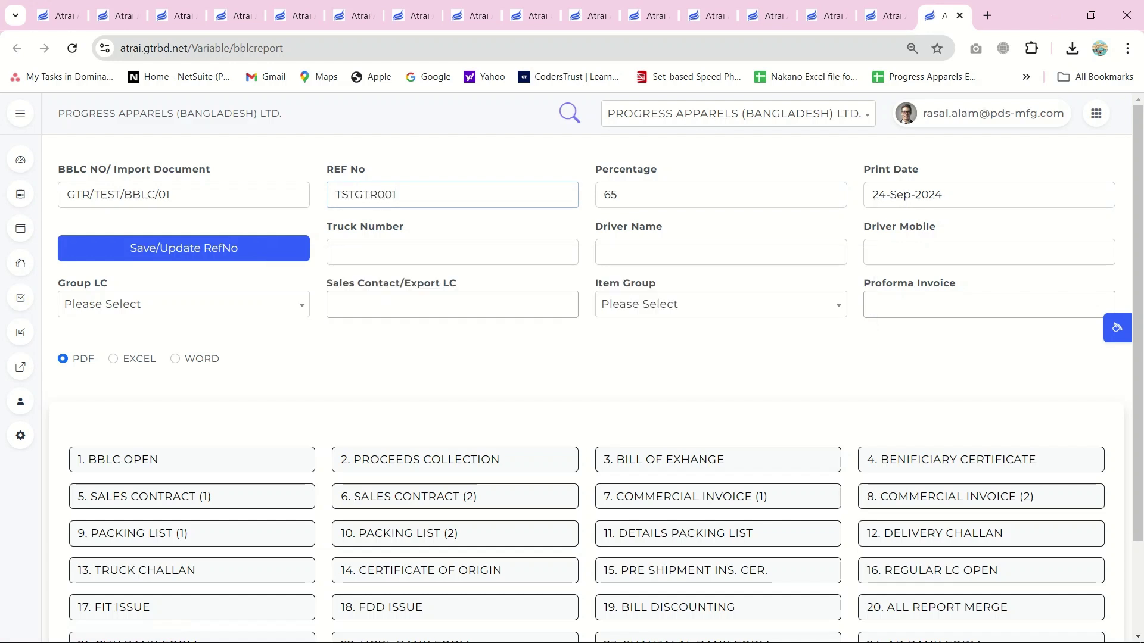
{"action": "left_click", "coordinate": [452, 252]}
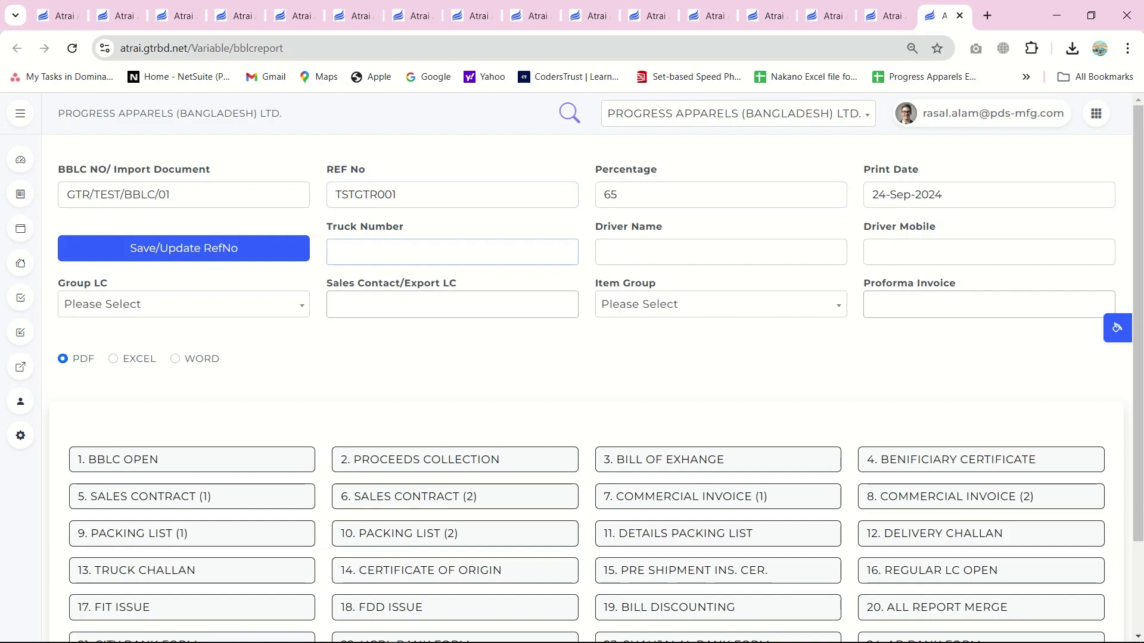
{"action": "left_click", "coordinate": [192, 459]}
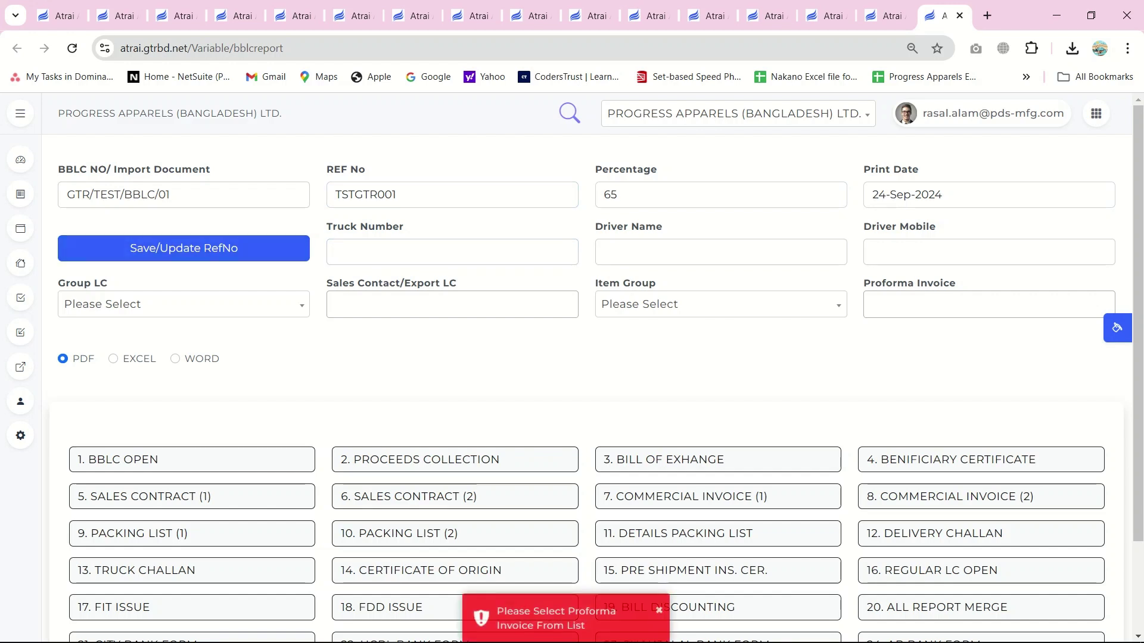
Step: Add group LC GTR/TEST/23/24 and proforma GTR/TEST/PI/24, then generate the BBLC Open PDF
{"action": "left_click", "coordinate": [183, 305]}
{"action": "type", "text": "GTR"}
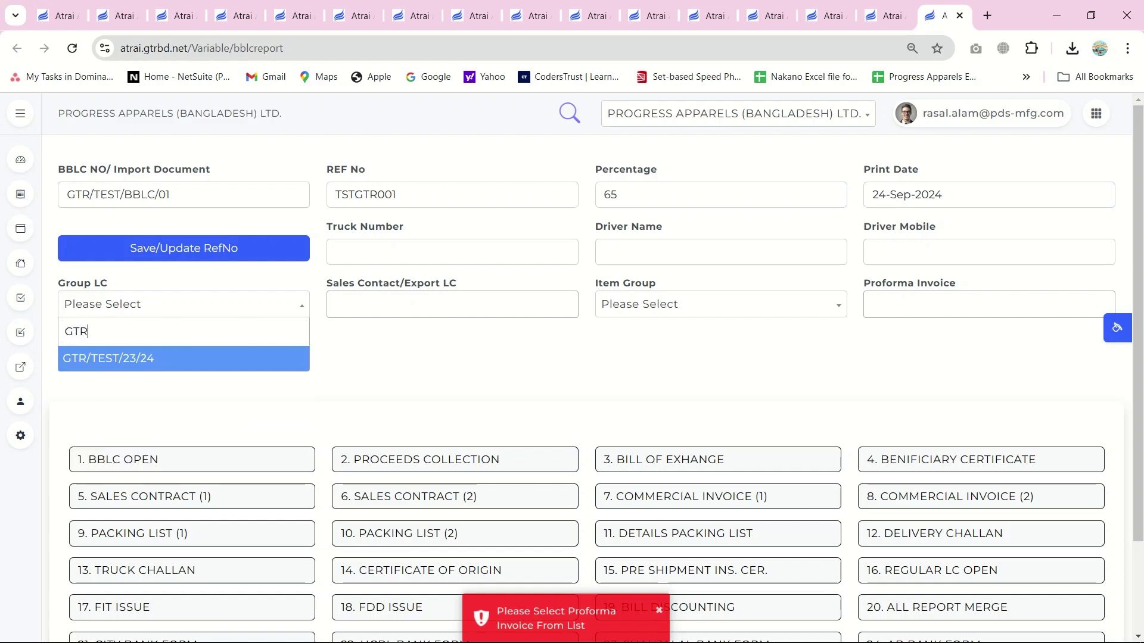
{"action": "key", "text": "Return"}
{"action": "left_click", "coordinate": [192, 459]}
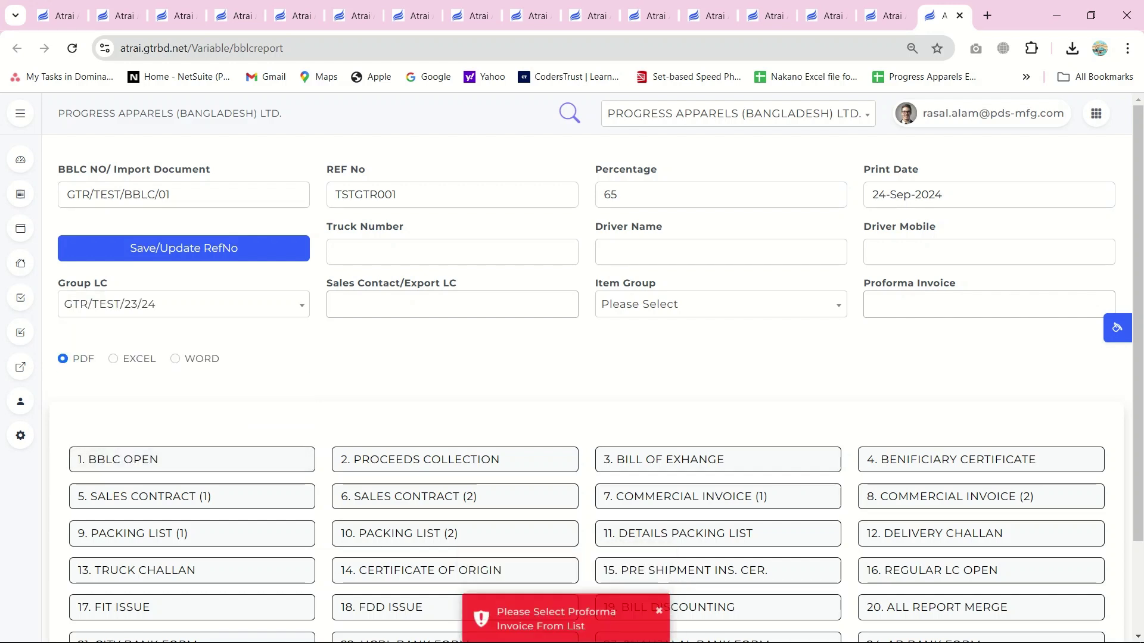
{"action": "left_click", "coordinate": [988, 304]}
{"action": "left_click", "coordinate": [989, 304]}
{"action": "left_click", "coordinate": [988, 305]}
{"action": "left_click", "coordinate": [977, 330]}
{"action": "left_click", "coordinate": [191, 460]}
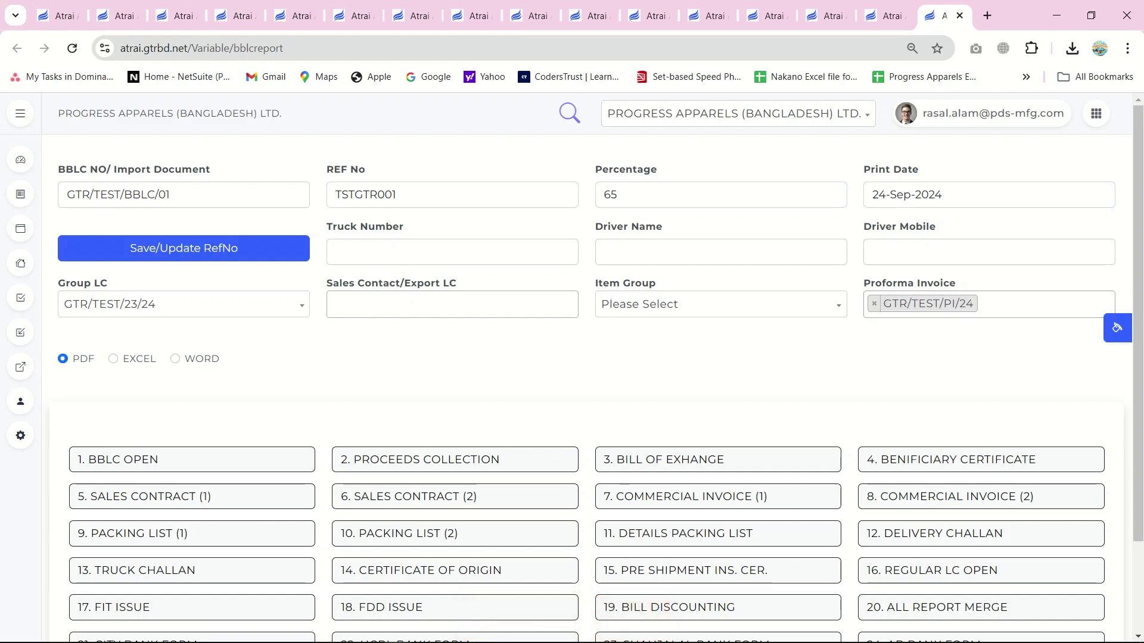
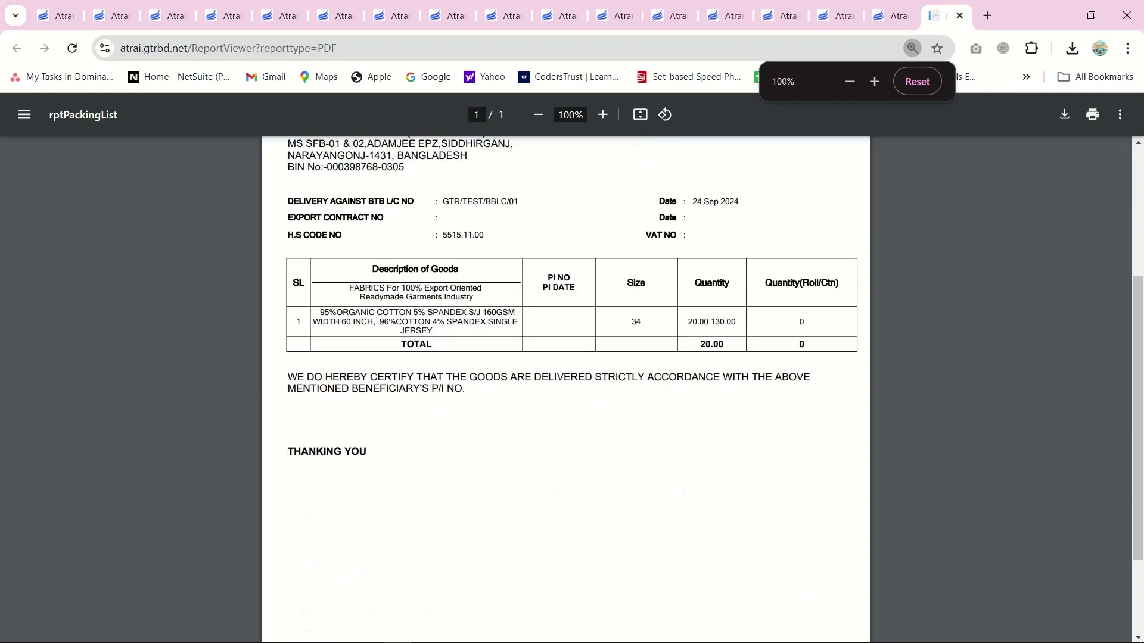
Step: Generate the Delivery Challan, Truck Challan and Certificate of Origin PDFs, closing each one
{"action": "scroll", "coordinate": [566, 387], "scroll_direction": "up", "scroll_amount": 4}
{"action": "key", "text": "ctrl+w"}
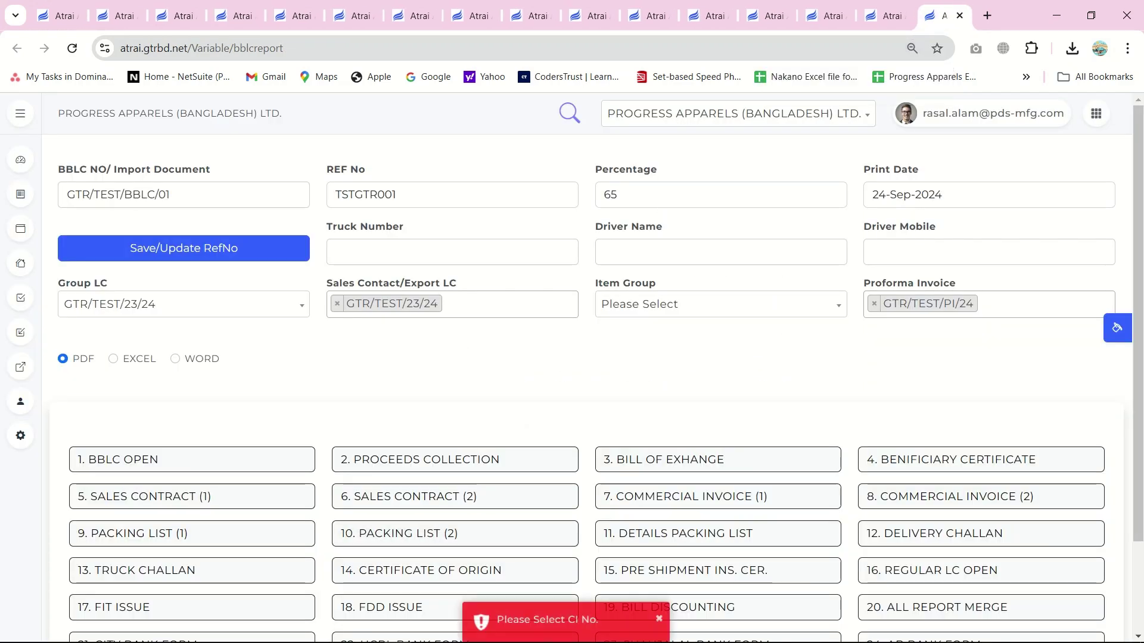
{"action": "left_click", "coordinate": [718, 534]}
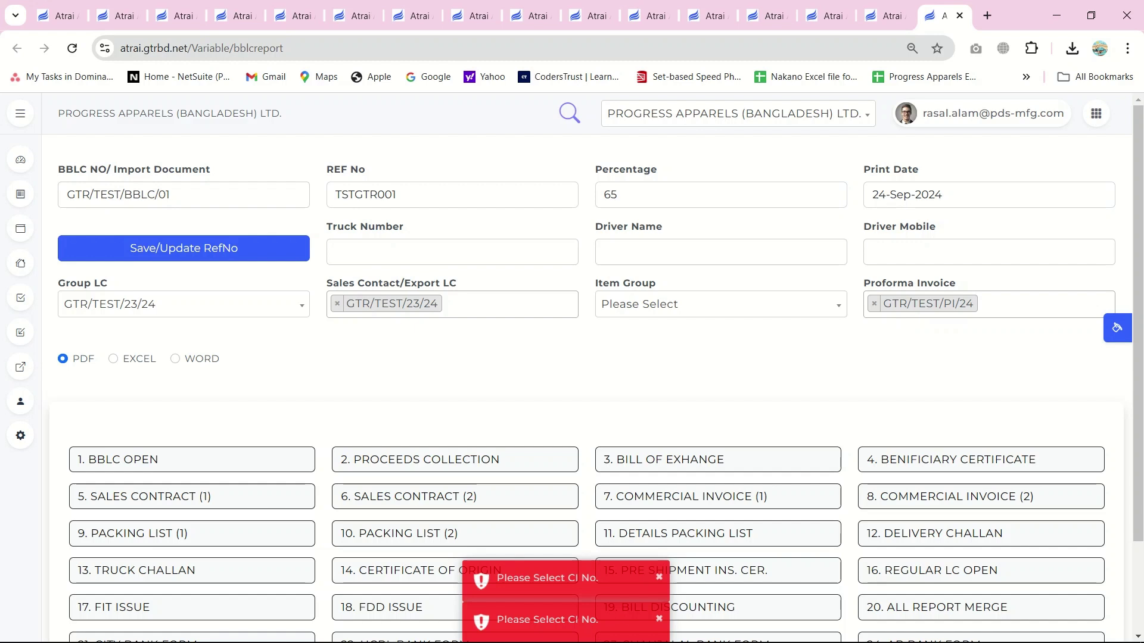
{"action": "scroll", "coordinate": [572, 417], "scroll_direction": "down", "scroll_amount": 2}
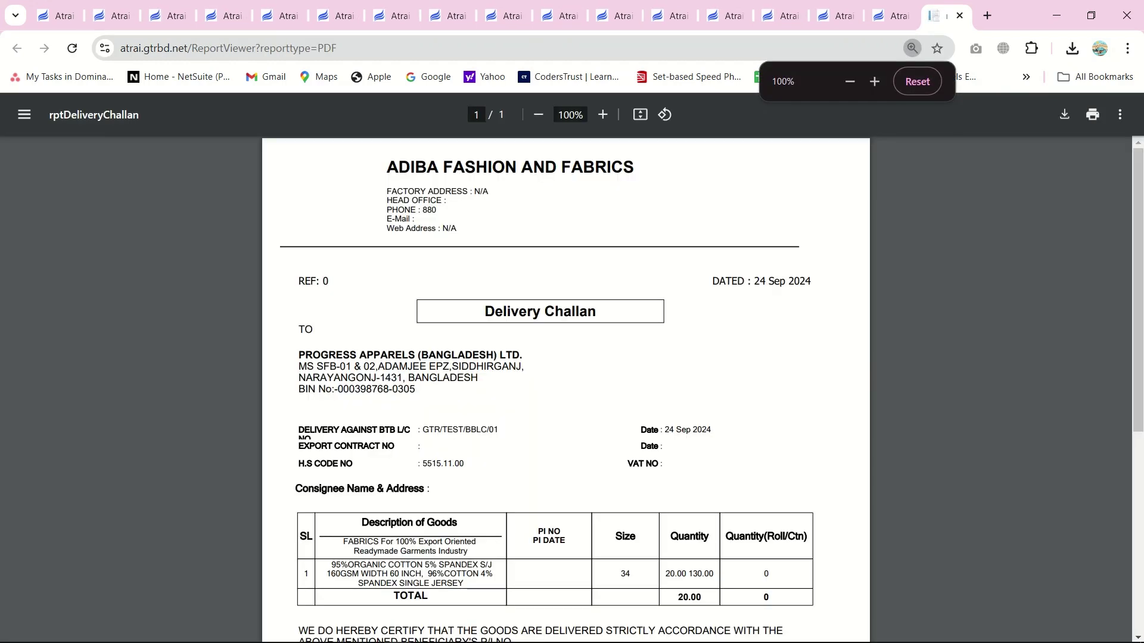
{"action": "left_click", "coordinate": [959, 15]}
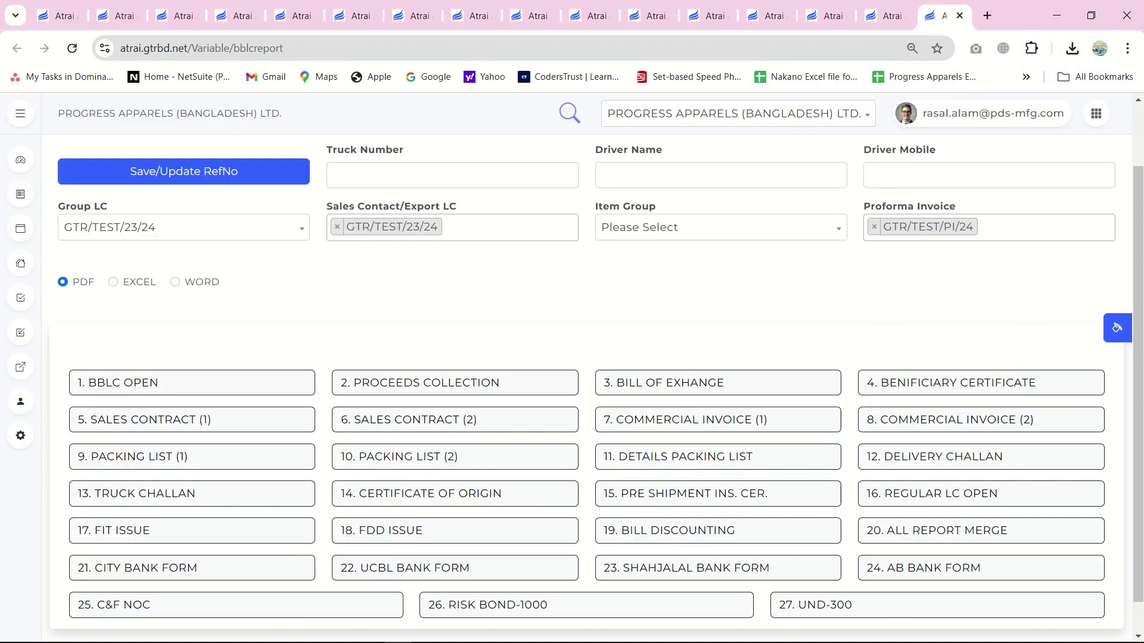
{"action": "left_click", "coordinate": [192, 493]}
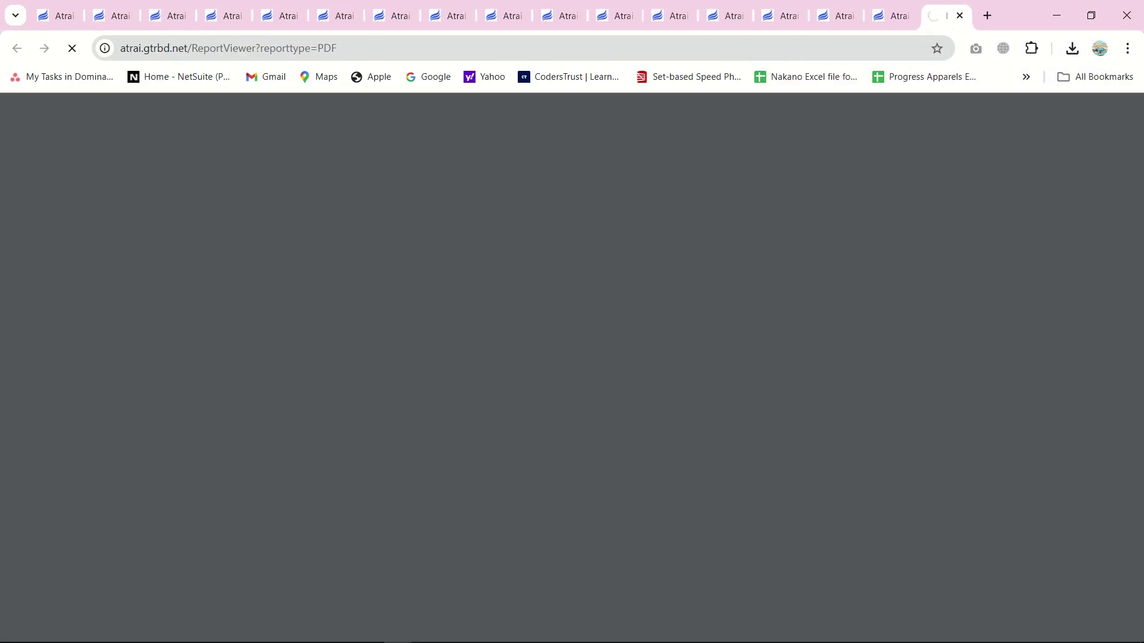
{"action": "scroll", "coordinate": [566, 388], "scroll_direction": "down", "scroll_amount": 3}
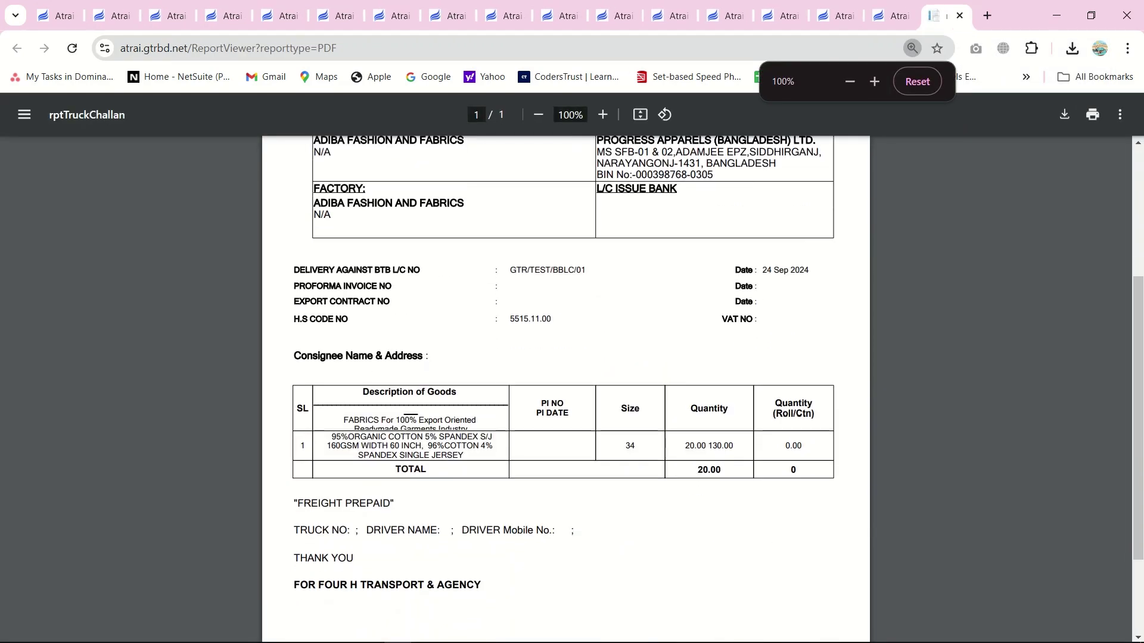
{"action": "left_click", "coordinate": [958, 16]}
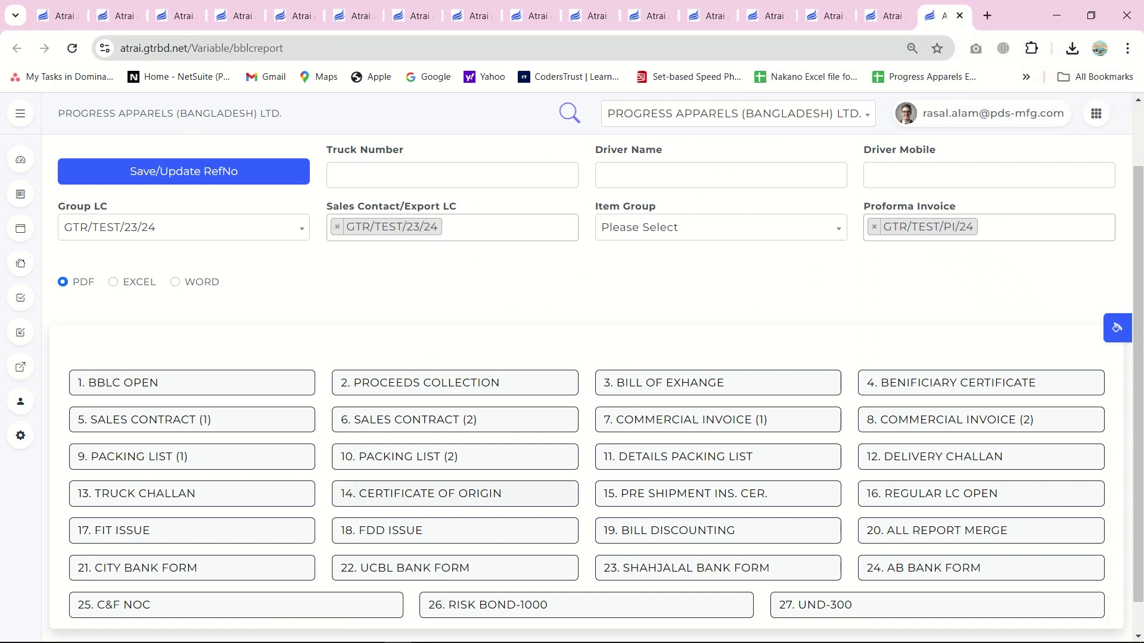
{"action": "left_click", "coordinate": [454, 493]}
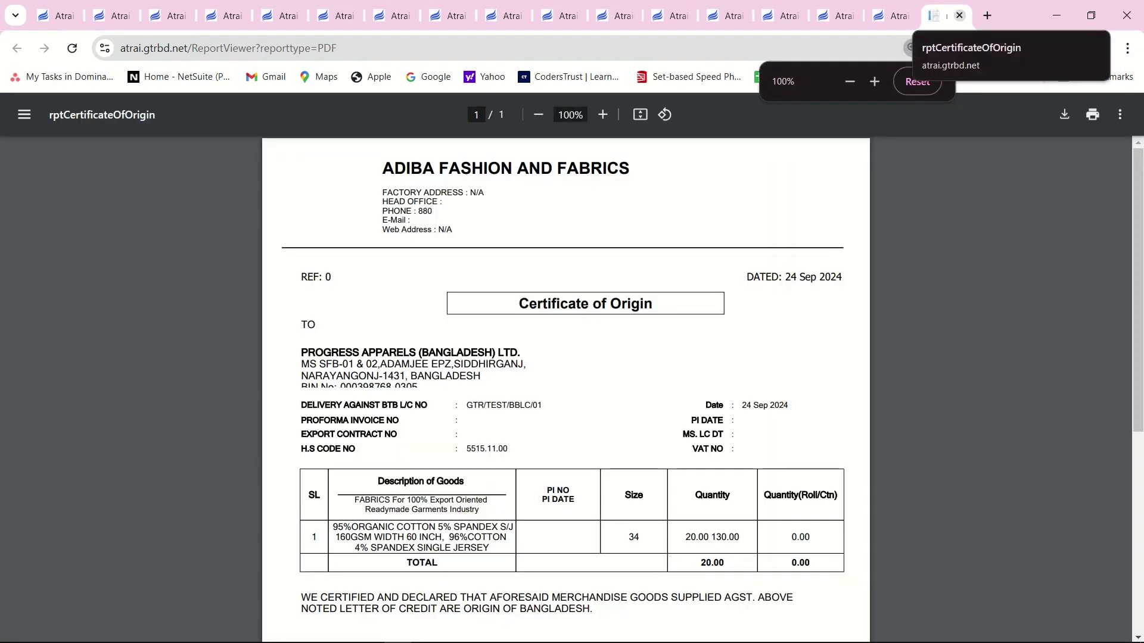
{"action": "left_click", "coordinate": [959, 15]}
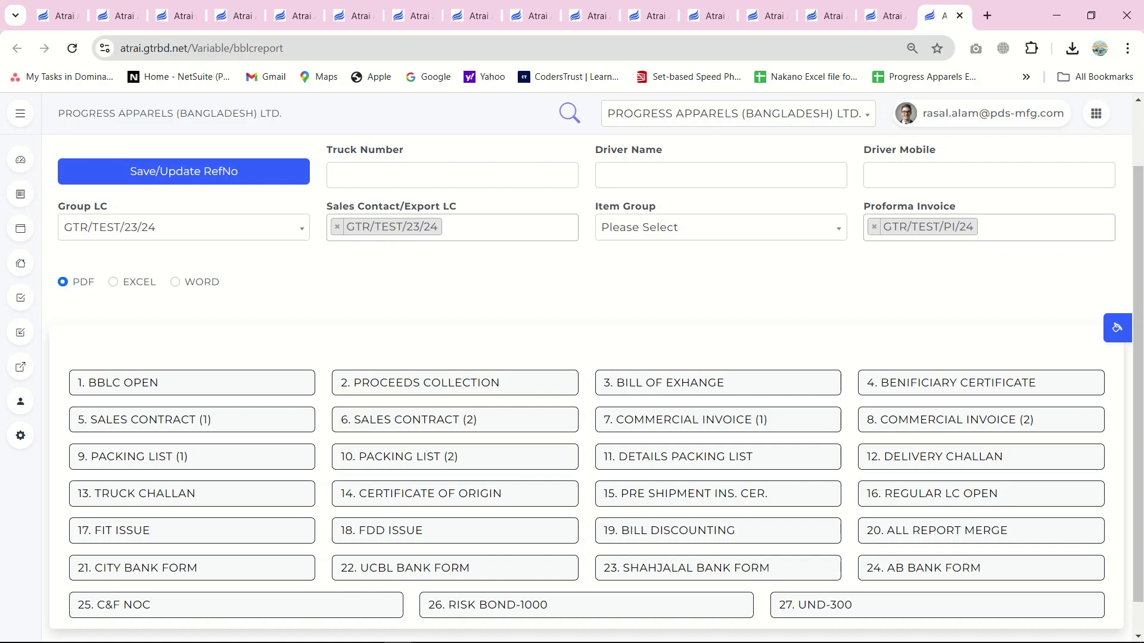
Step: Generate the Pre Shipment, FIT, FDD and Bill Discounting PDFs, then the All Report Merge PDF
{"action": "left_click", "coordinate": [718, 494]}
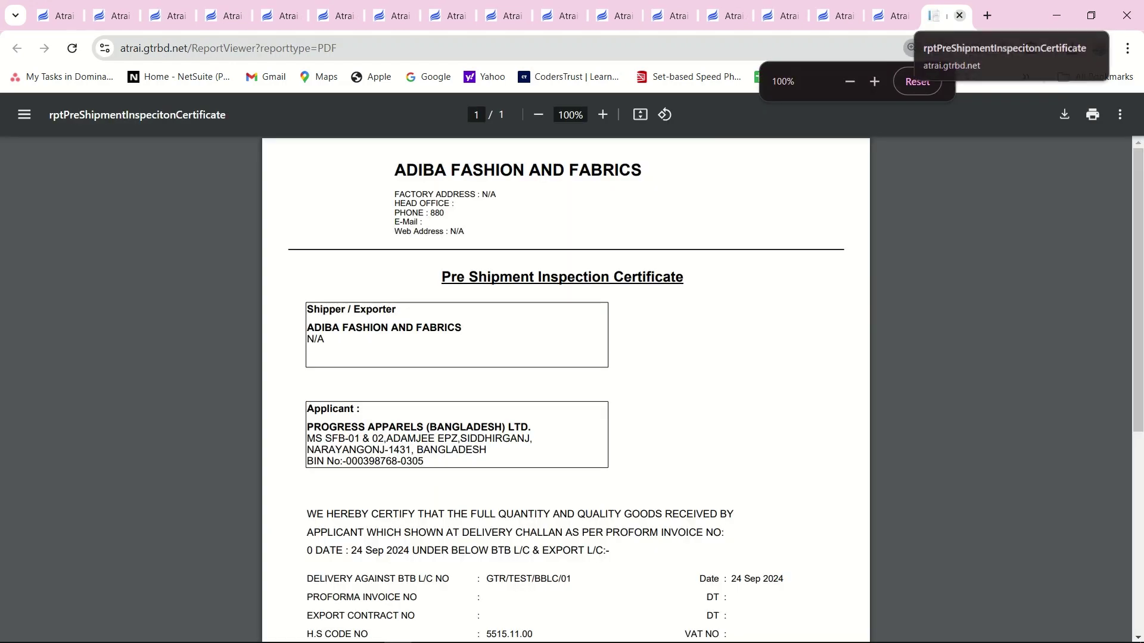
{"action": "left_click", "coordinate": [959, 15]}
{"action": "left_click", "coordinate": [980, 493]}
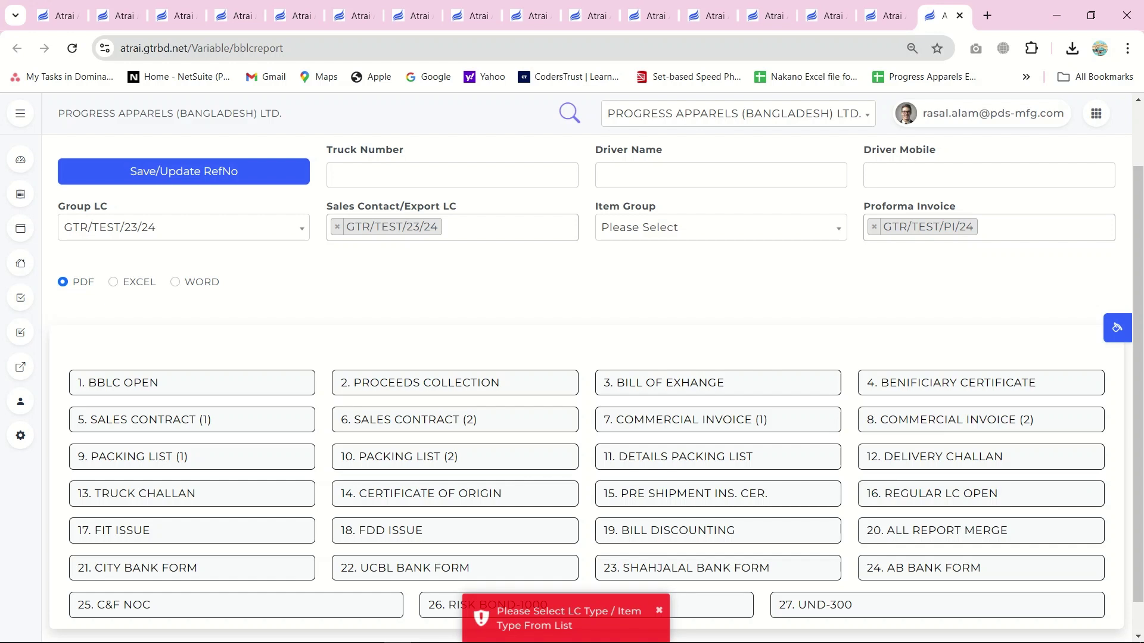
{"action": "left_click", "coordinate": [191, 530]}
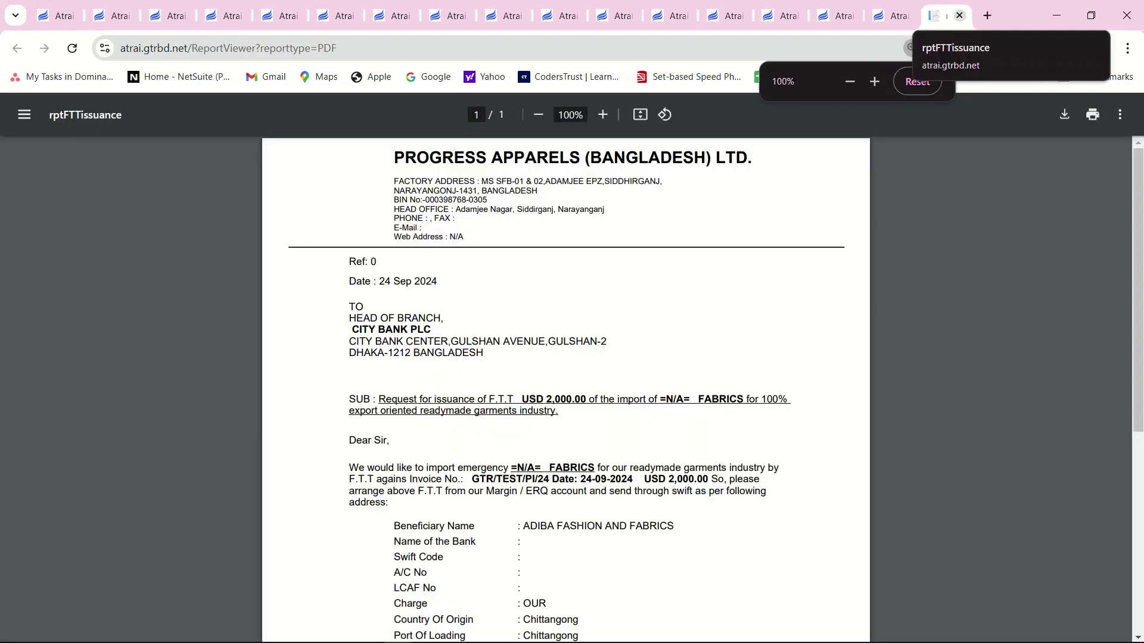
{"action": "left_click", "coordinate": [959, 15]}
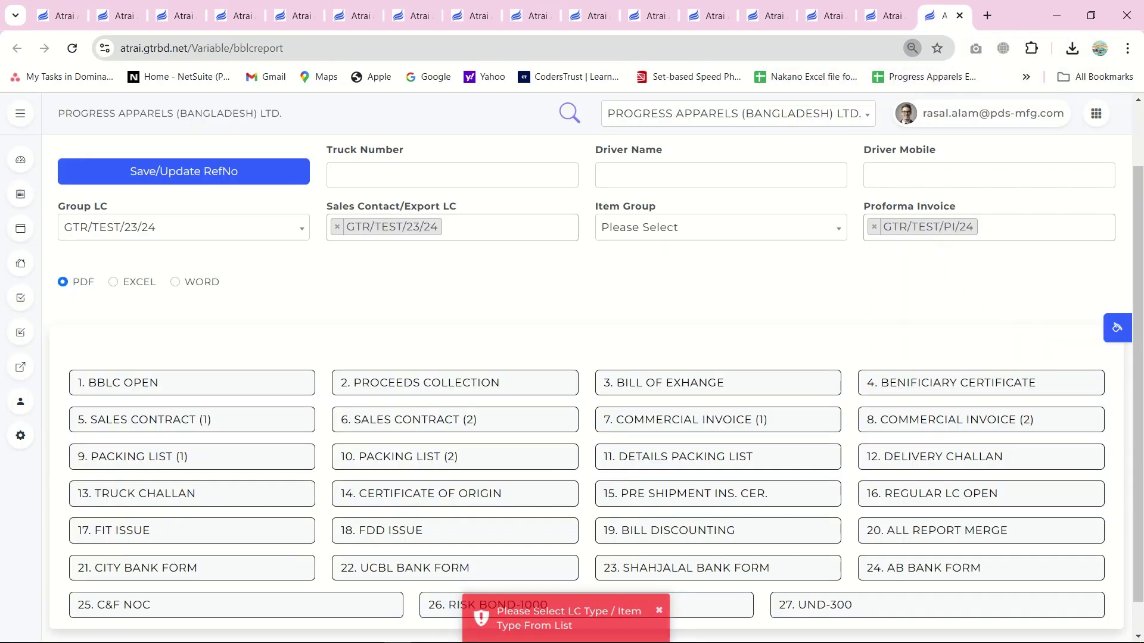
{"action": "left_click", "coordinate": [455, 531]}
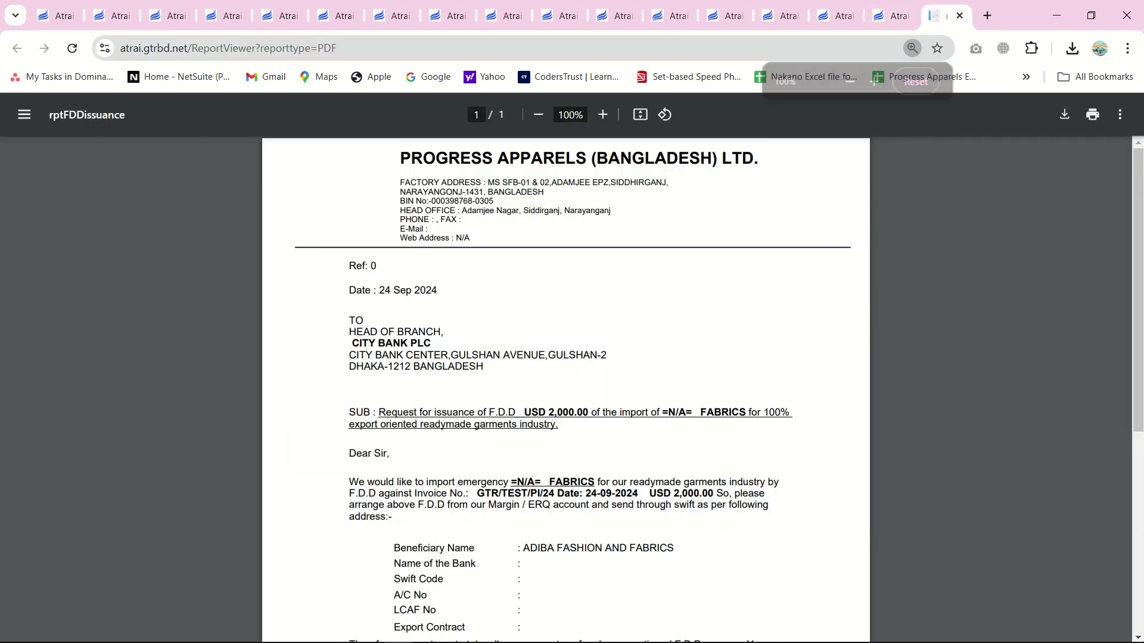
{"action": "left_click", "coordinate": [891, 16]}
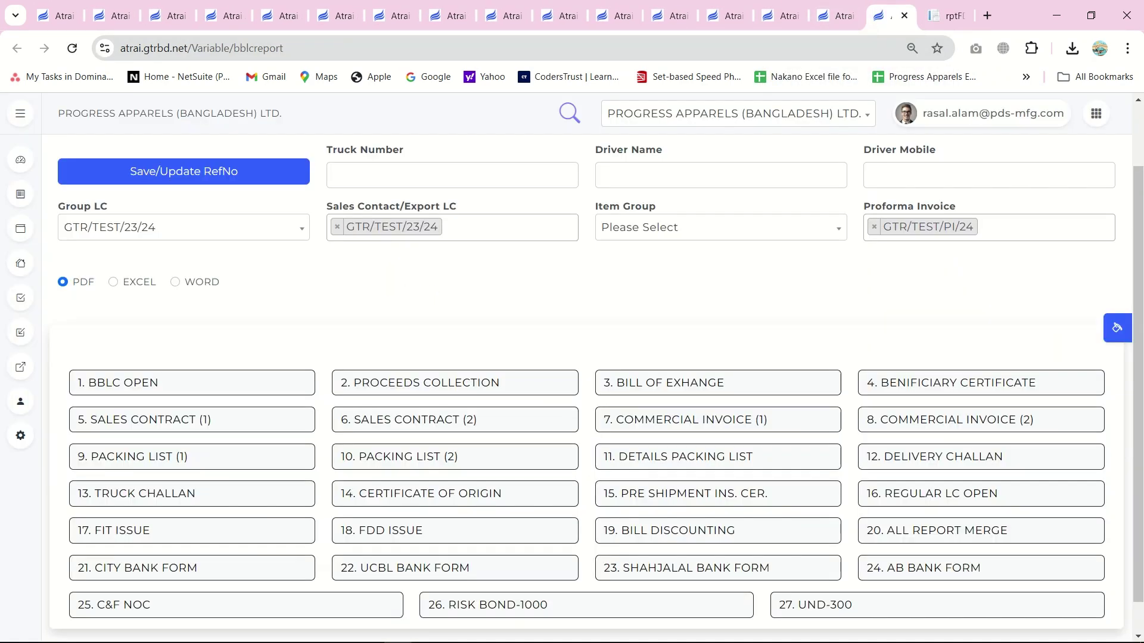
{"action": "left_click", "coordinate": [669, 530]}
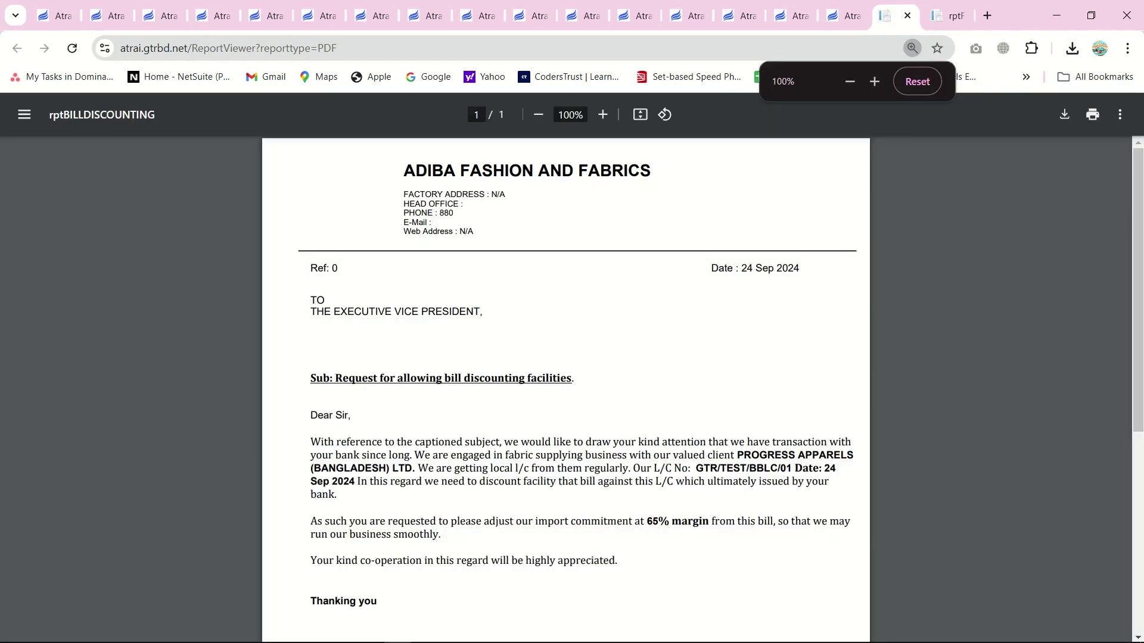
{"action": "left_click", "coordinate": [907, 16]}
{"action": "left_click", "coordinate": [980, 531]}
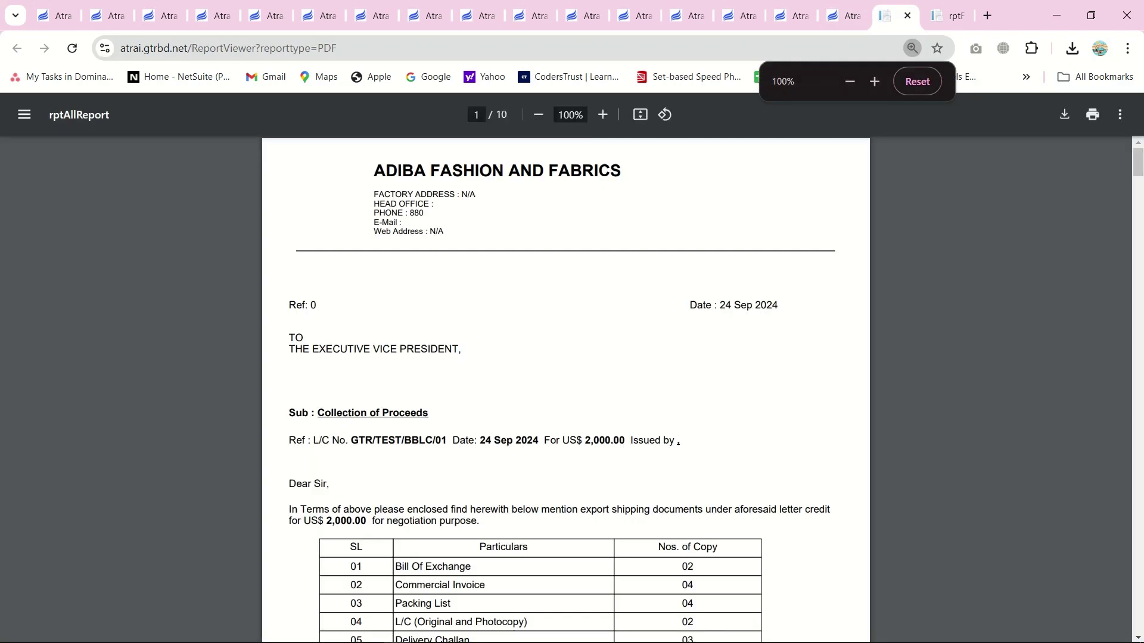
Step: Switch output to EXCEL, export 20. ALL REPORT MERGE and open the downloaded .xls workbook
{"action": "scroll", "coordinate": [566, 389], "scroll_direction": "down", "scroll_amount": 6}
{"action": "scroll", "coordinate": [566, 388], "scroll_direction": "down", "scroll_amount": 20}
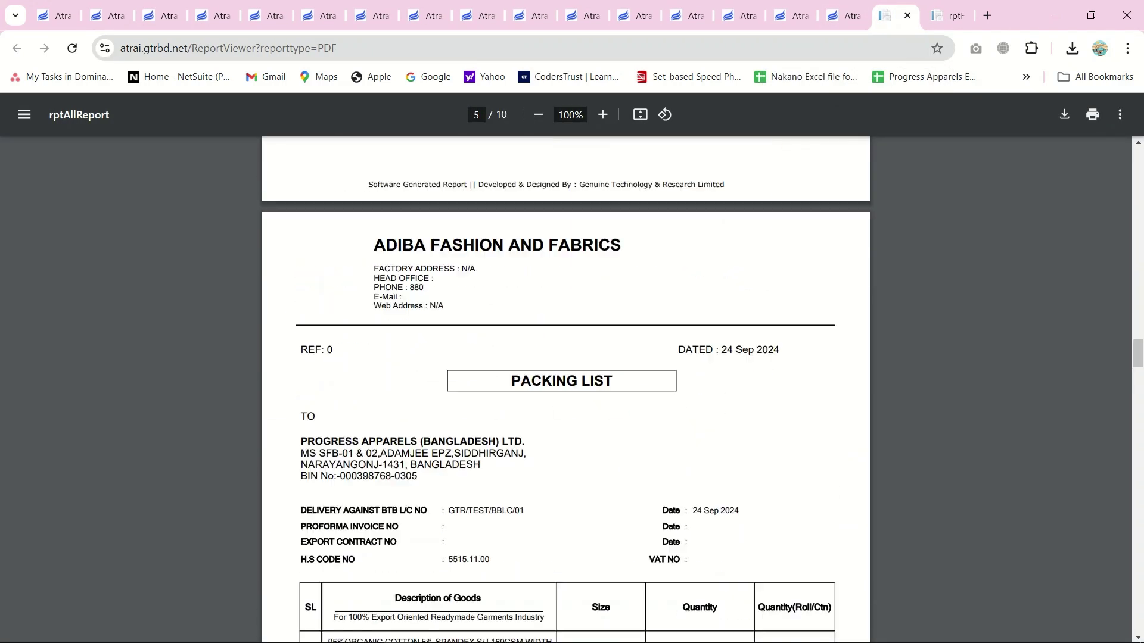
{"action": "left_click", "coordinate": [844, 16]}
{"action": "scroll", "coordinate": [571, 357], "scroll_direction": "up", "scroll_amount": 1}
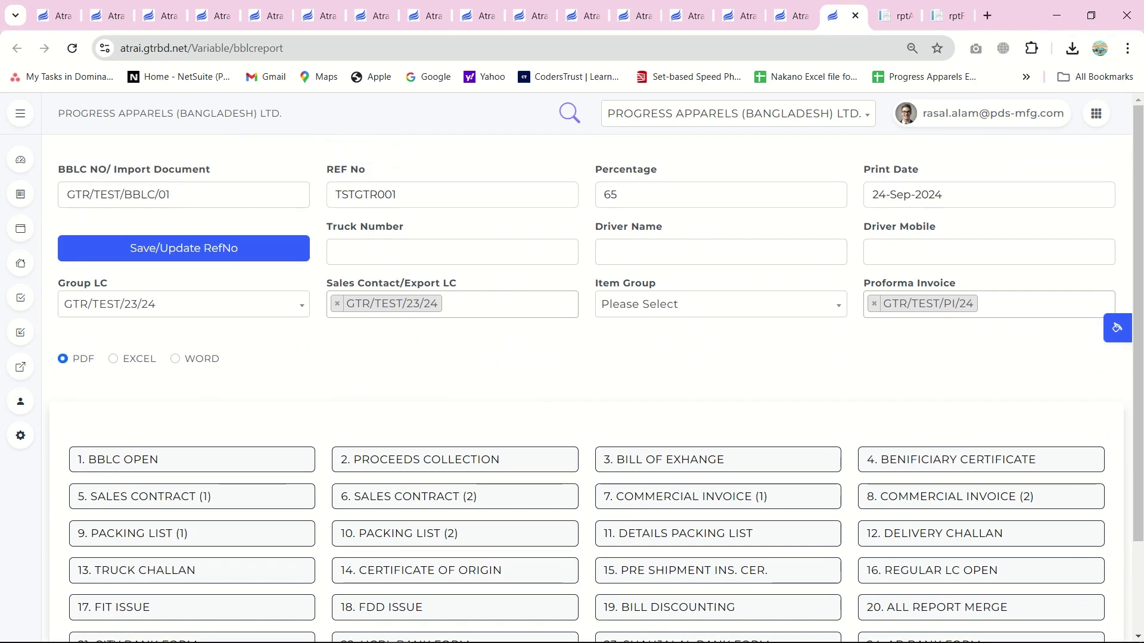
{"action": "left_click", "coordinate": [113, 359]}
{"action": "scroll", "coordinate": [572, 381], "scroll_direction": "down", "scroll_amount": 1}
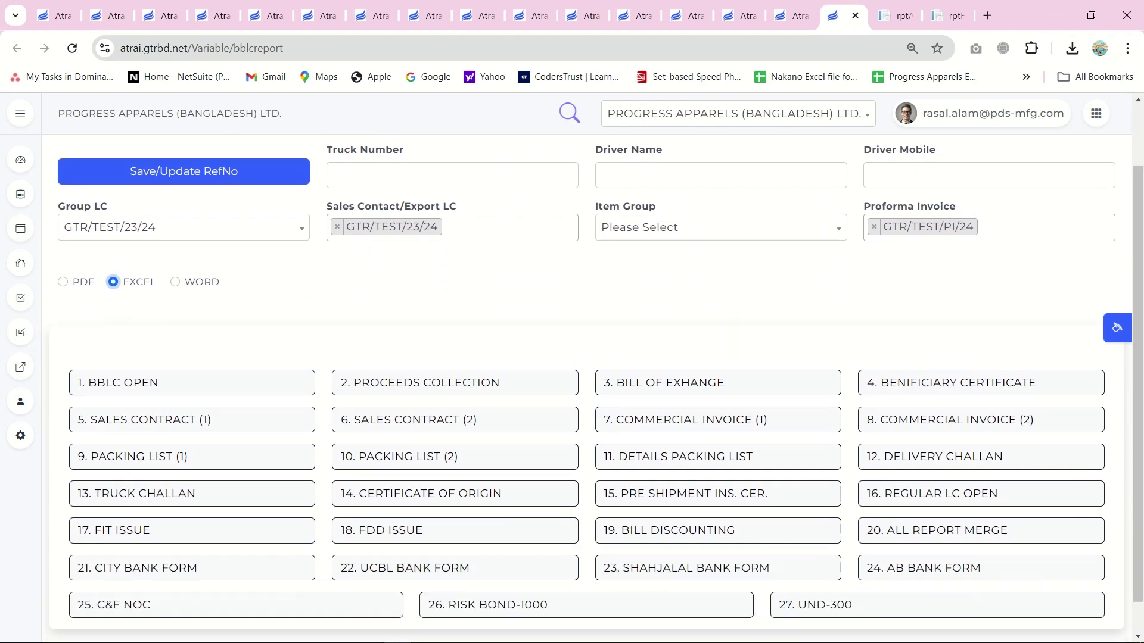
{"action": "left_click", "coordinate": [936, 530]}
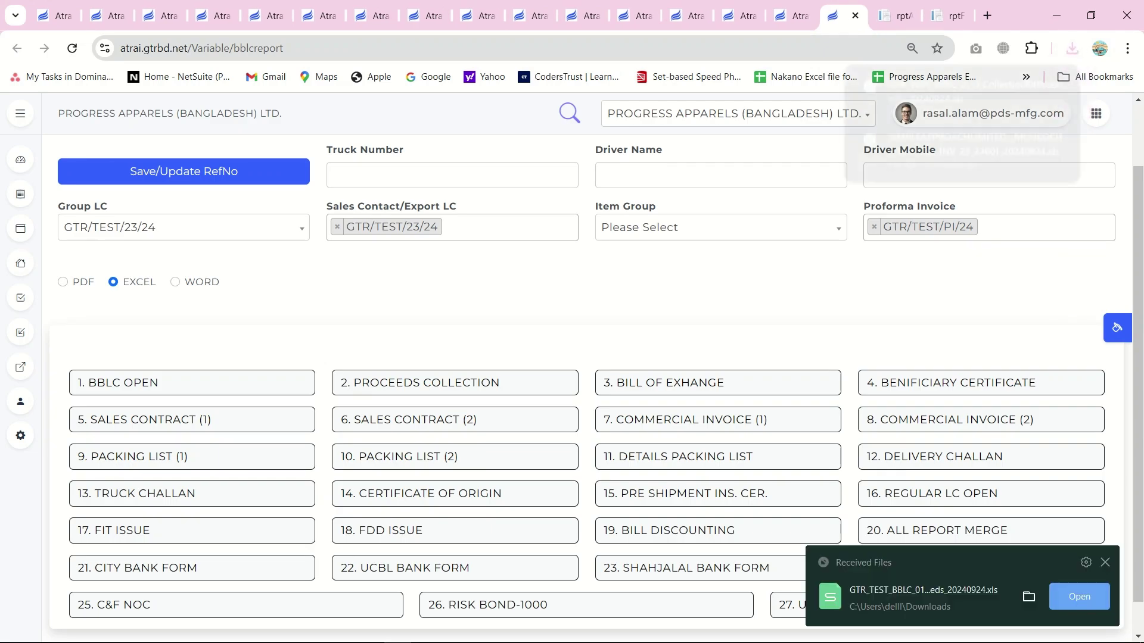
{"action": "left_click", "coordinate": [949, 90]}
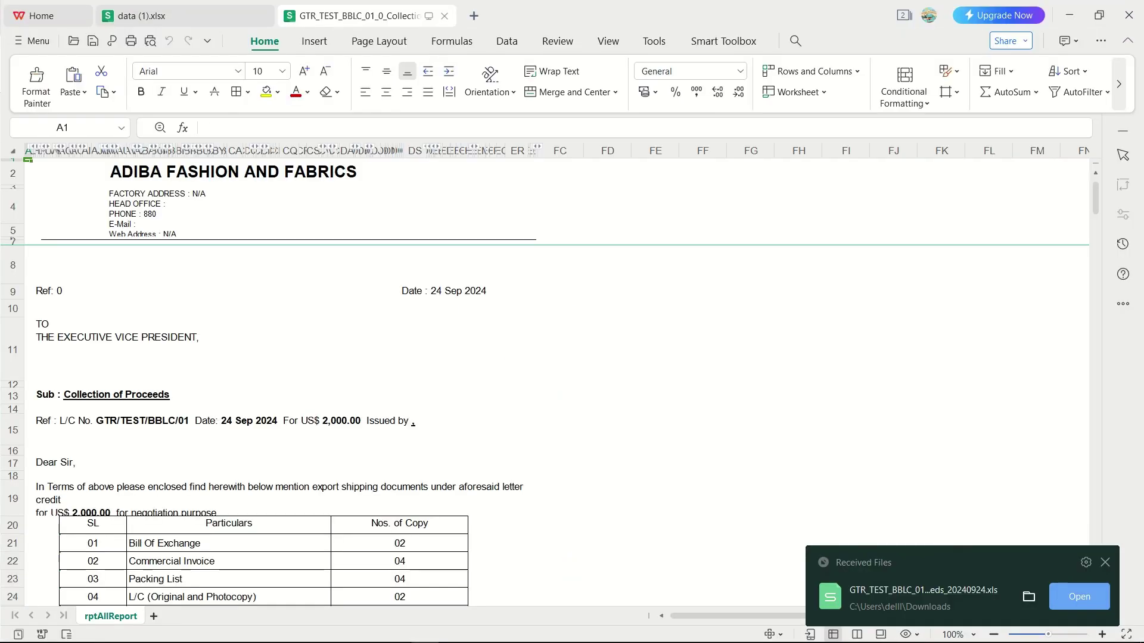
Step: Scroll through the rptAllReport sheet, then export the City Bank form as CityBankApplication_20240924.xls
{"action": "scroll", "coordinate": [560, 388], "scroll_direction": "down", "scroll_amount": 20}
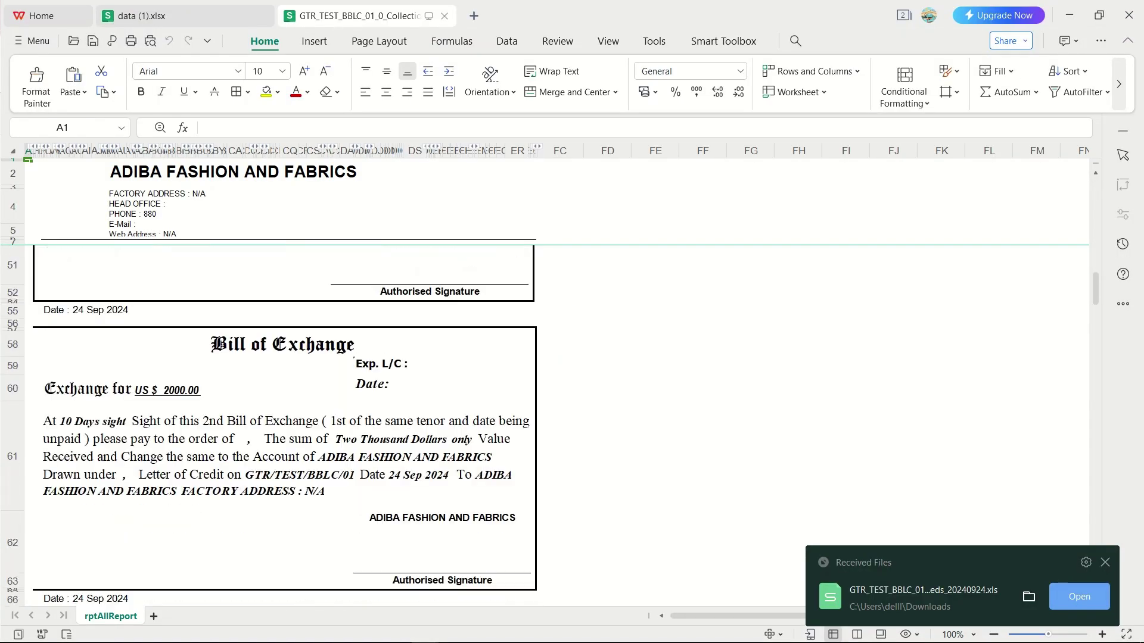
{"action": "scroll", "coordinate": [560, 387], "scroll_direction": "down", "scroll_amount": 10}
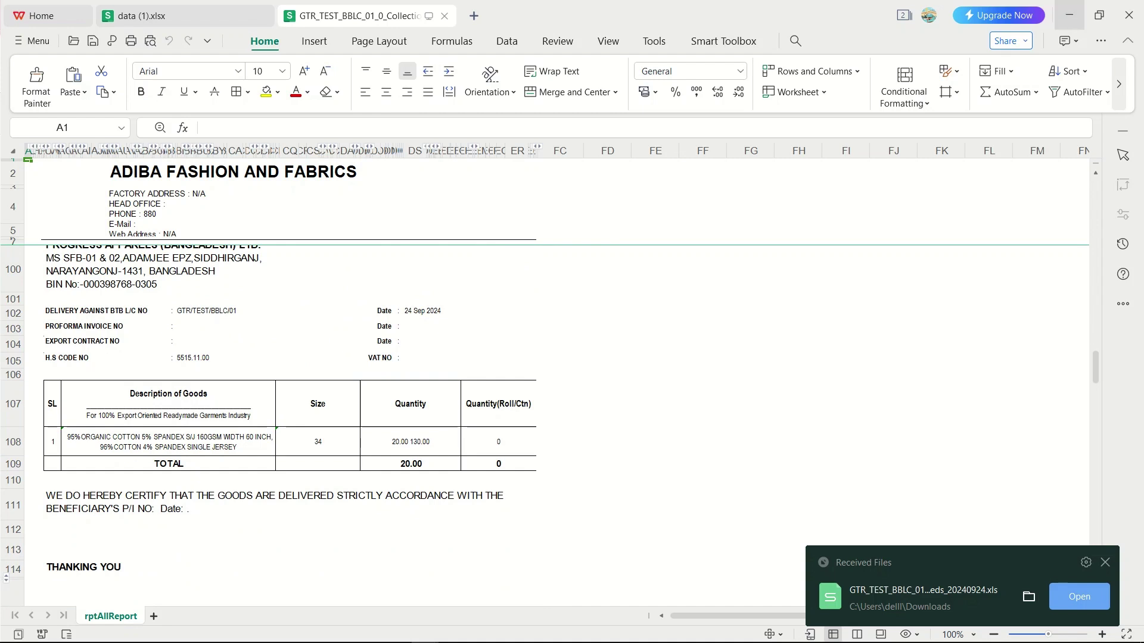
{"action": "left_click", "coordinate": [1068, 15]}
{"action": "left_click", "coordinate": [192, 569]}
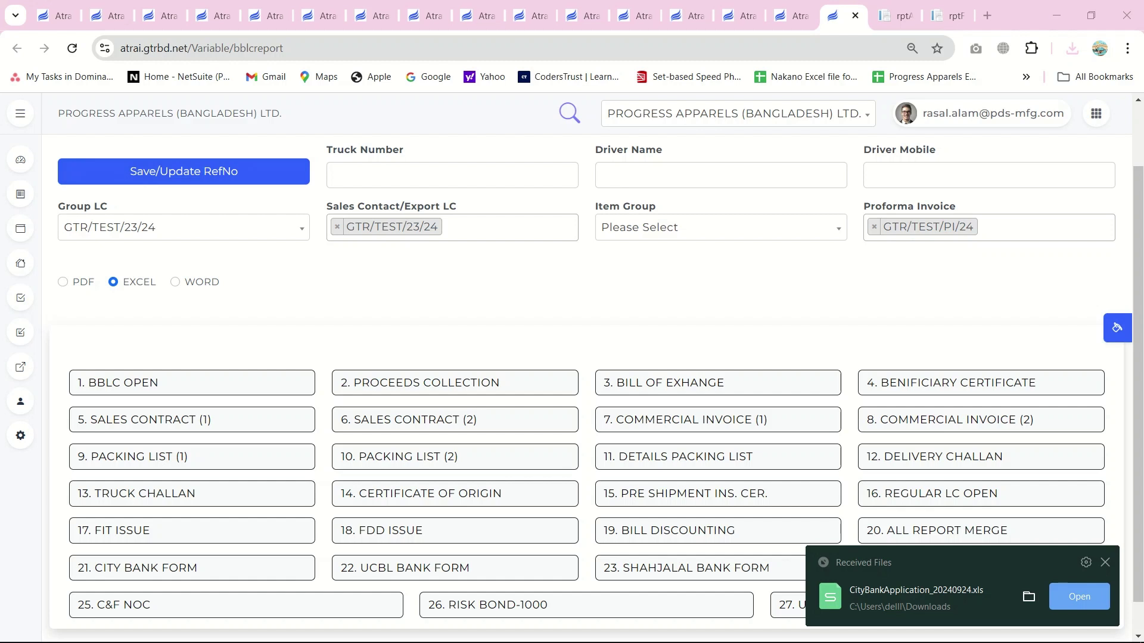
Step: Switch output to PDF, generate the City Bank form PDF and close the older report tabs
{"action": "scroll", "coordinate": [572, 358], "scroll_direction": "up", "scroll_amount": 2}
{"action": "left_click", "coordinate": [62, 358]}
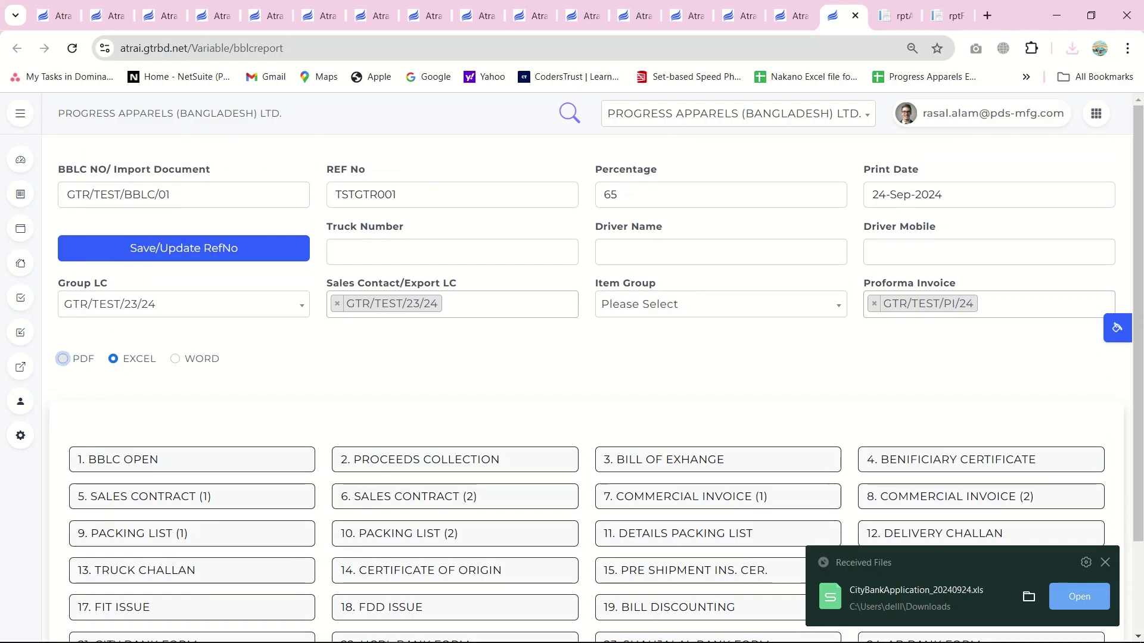
{"action": "scroll", "coordinate": [63, 358], "scroll_direction": "down", "scroll_amount": 2}
{"action": "left_click", "coordinate": [192, 532]}
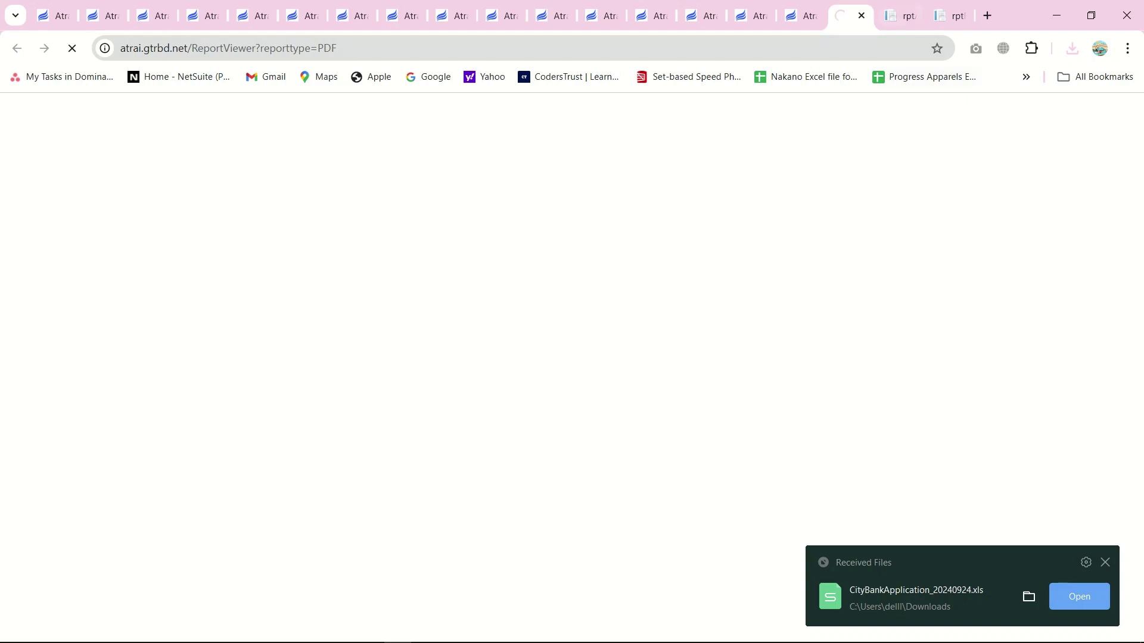
{"action": "left_click", "coordinate": [906, 16]}
{"action": "left_click", "coordinate": [910, 16]}
{"action": "left_click", "coordinate": [911, 16]}
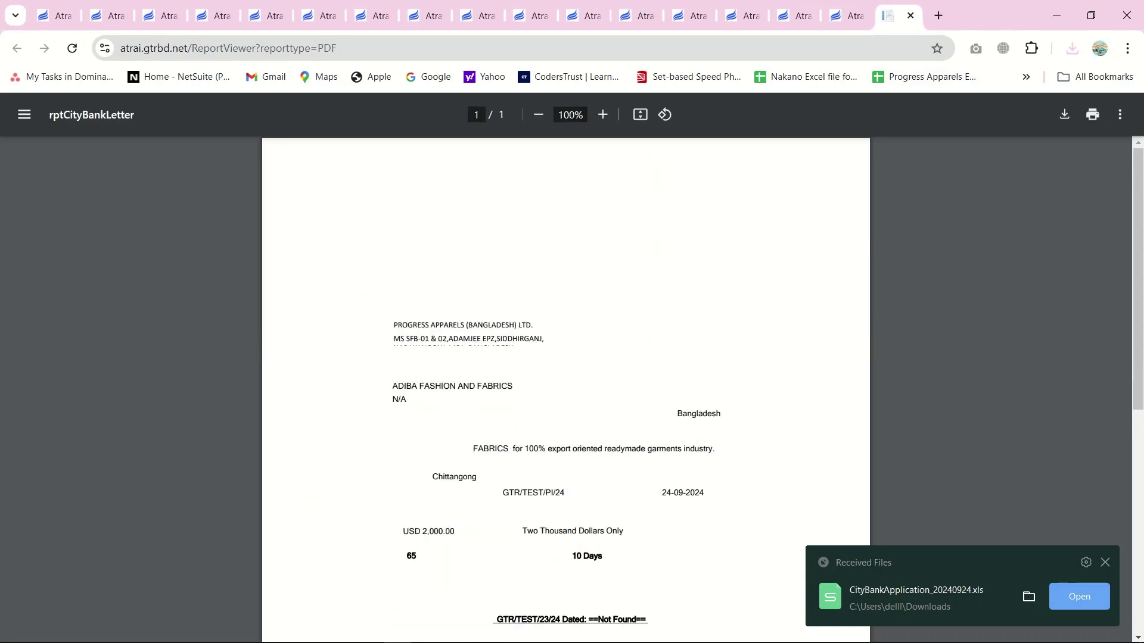
{"action": "scroll", "coordinate": [566, 382], "scroll_direction": "down", "scroll_amount": 5}
{"action": "scroll", "coordinate": [565, 381], "scroll_direction": "up", "scroll_amount": 5}
{"action": "left_click", "coordinate": [891, 16]}
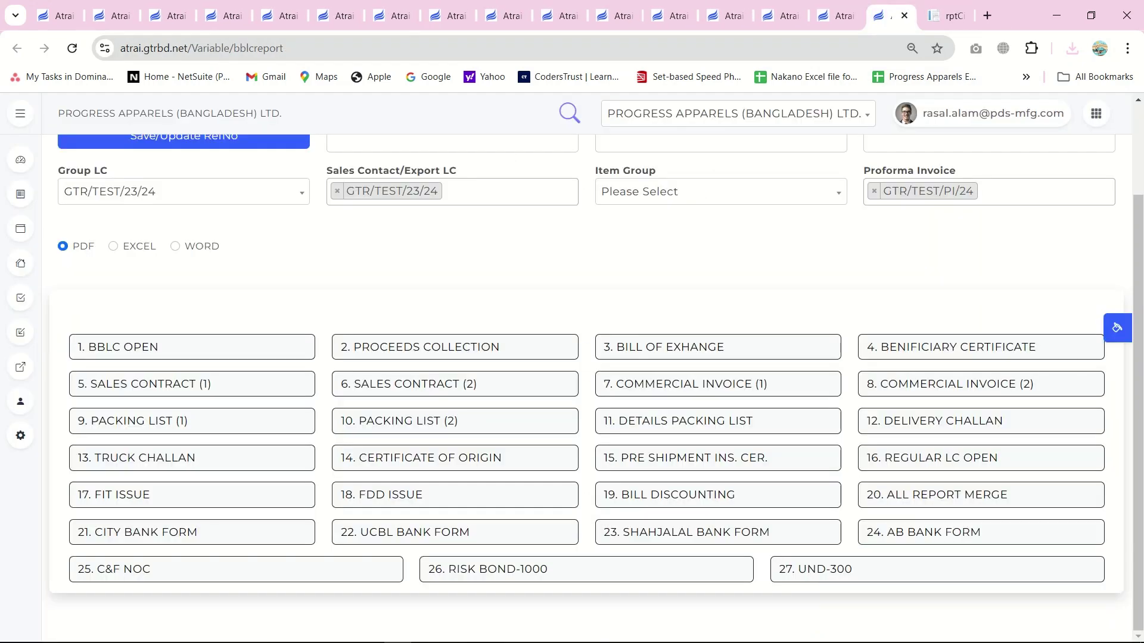
Step: Generate the UCBL and Shahjalal bank form PDFs
{"action": "left_click", "coordinate": [454, 532]}
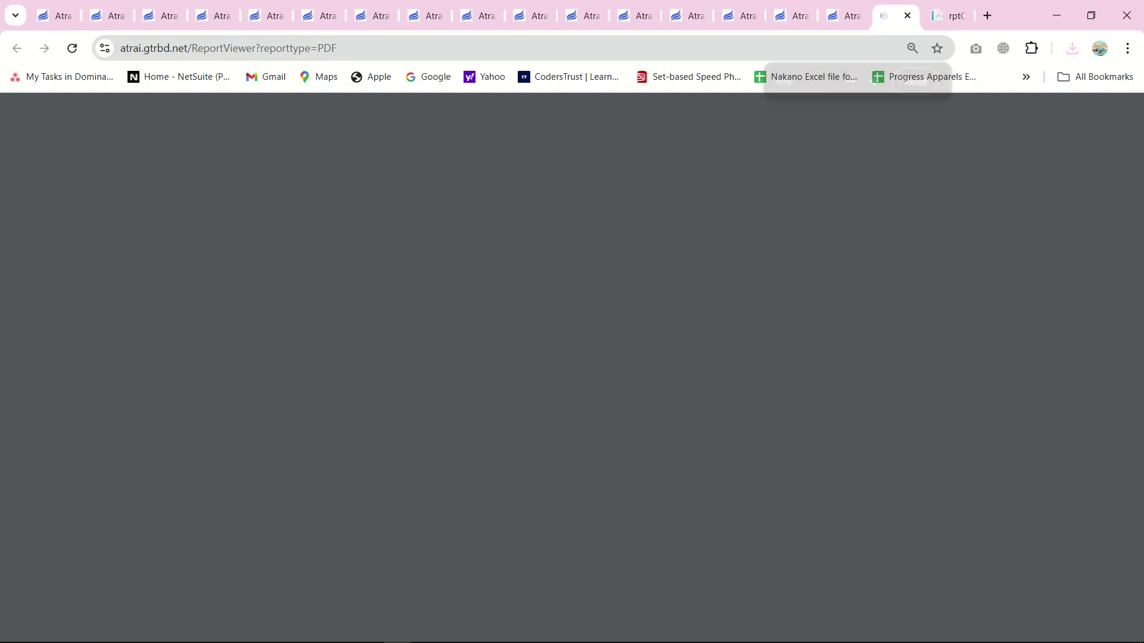
{"action": "scroll", "coordinate": [566, 381], "scroll_direction": "down", "scroll_amount": 3}
{"action": "scroll", "coordinate": [566, 381], "scroll_direction": "down", "scroll_amount": 2}
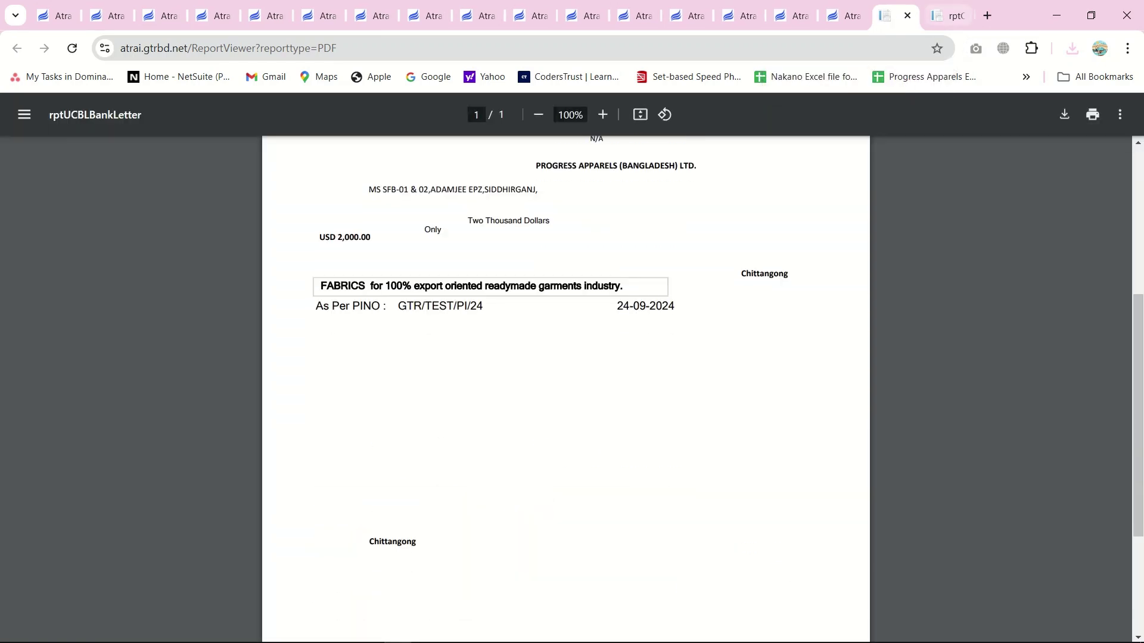
{"action": "left_click", "coordinate": [841, 16]}
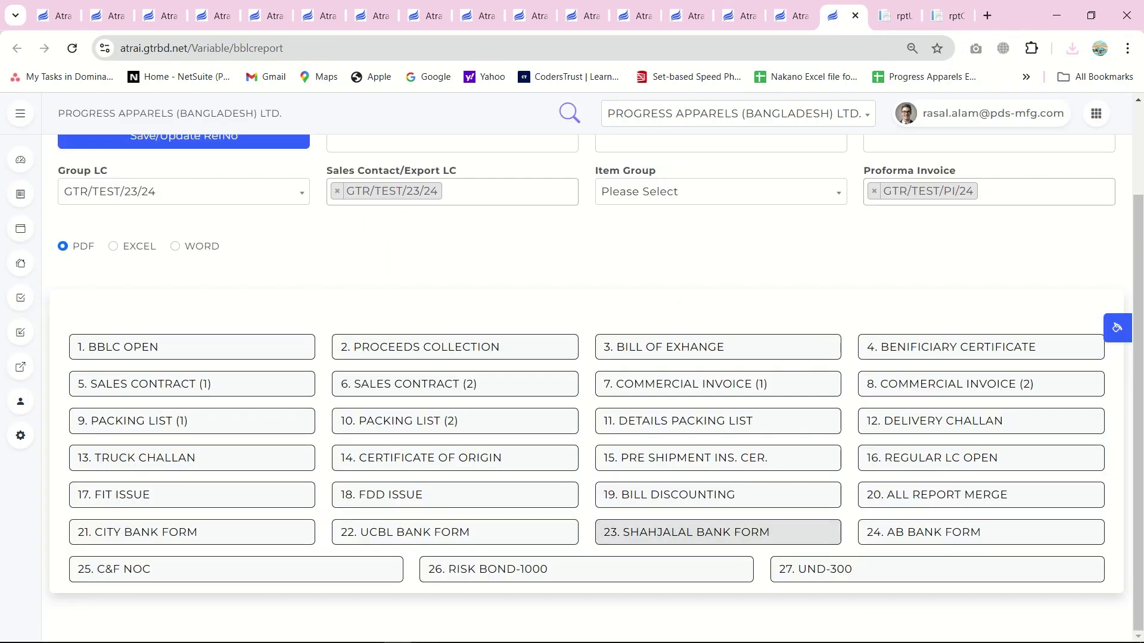
{"action": "left_click", "coordinate": [686, 532]}
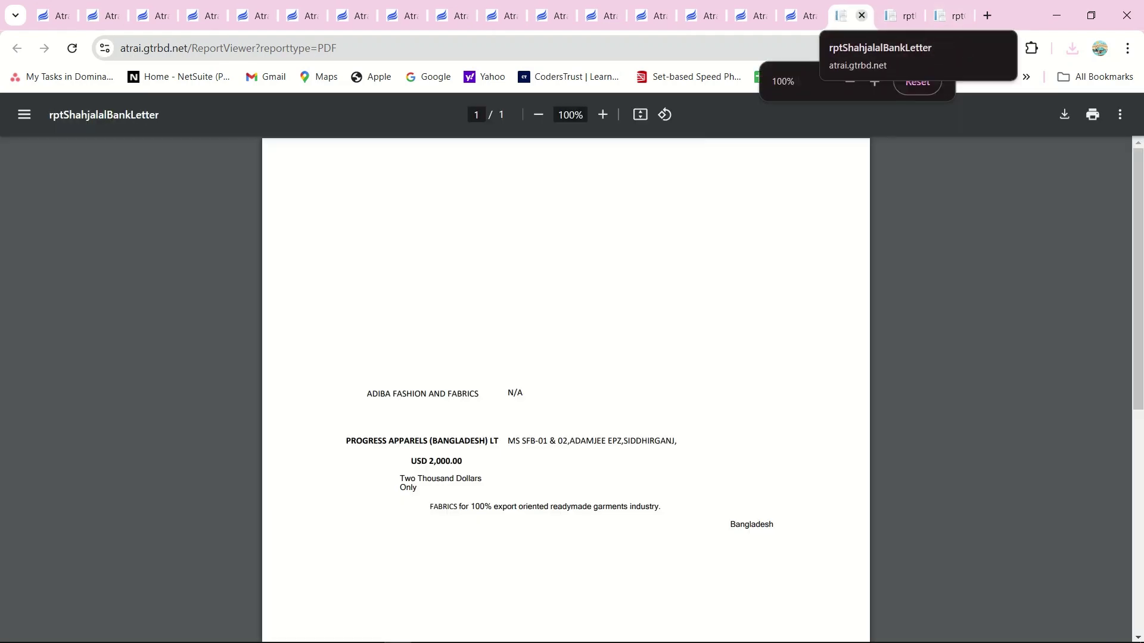
{"action": "left_click", "coordinate": [861, 16]}
Step: Try the AB Bank, RISK BOND-1000 and UND-300 reports, then close the BBLC report page
{"action": "left_click", "coordinate": [953, 531]}
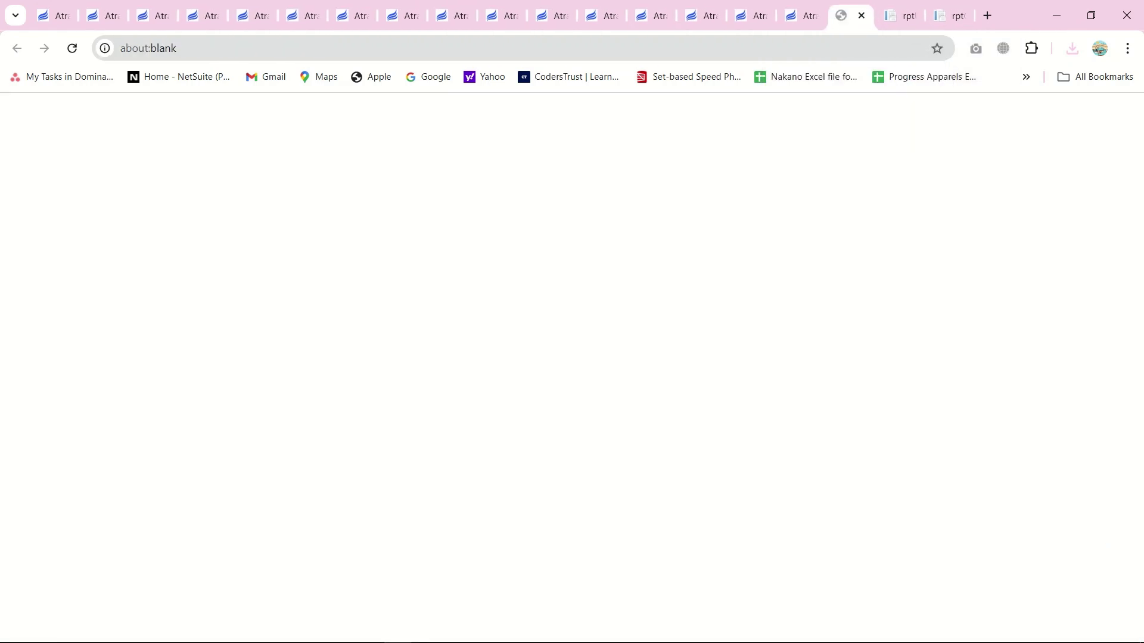
{"action": "left_click", "coordinate": [861, 16]}
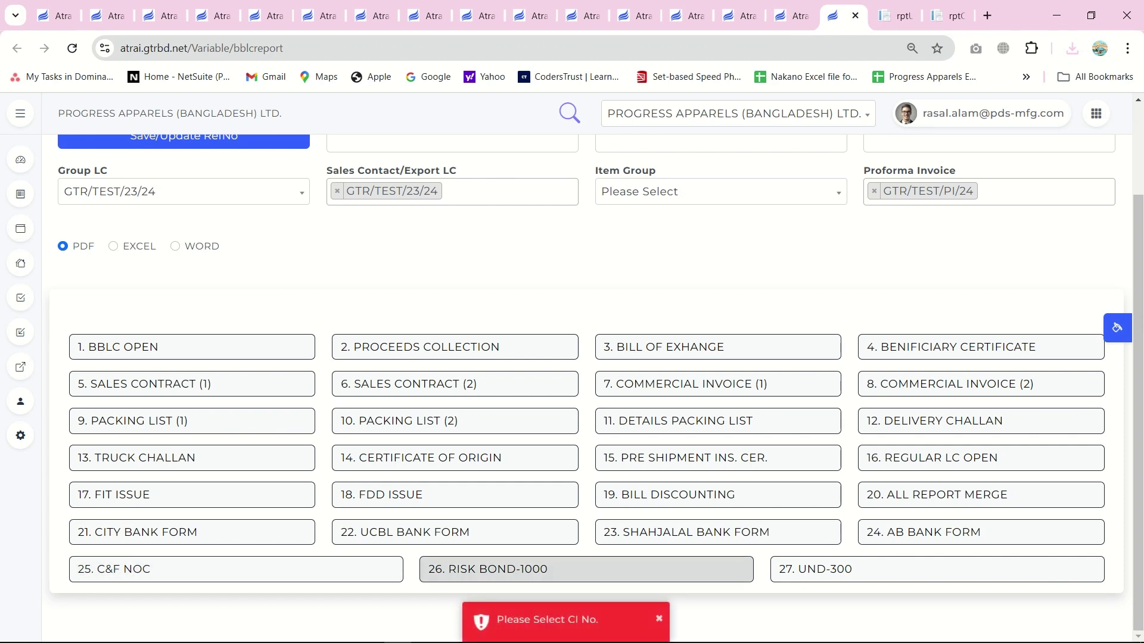
{"action": "left_click", "coordinate": [551, 570]}
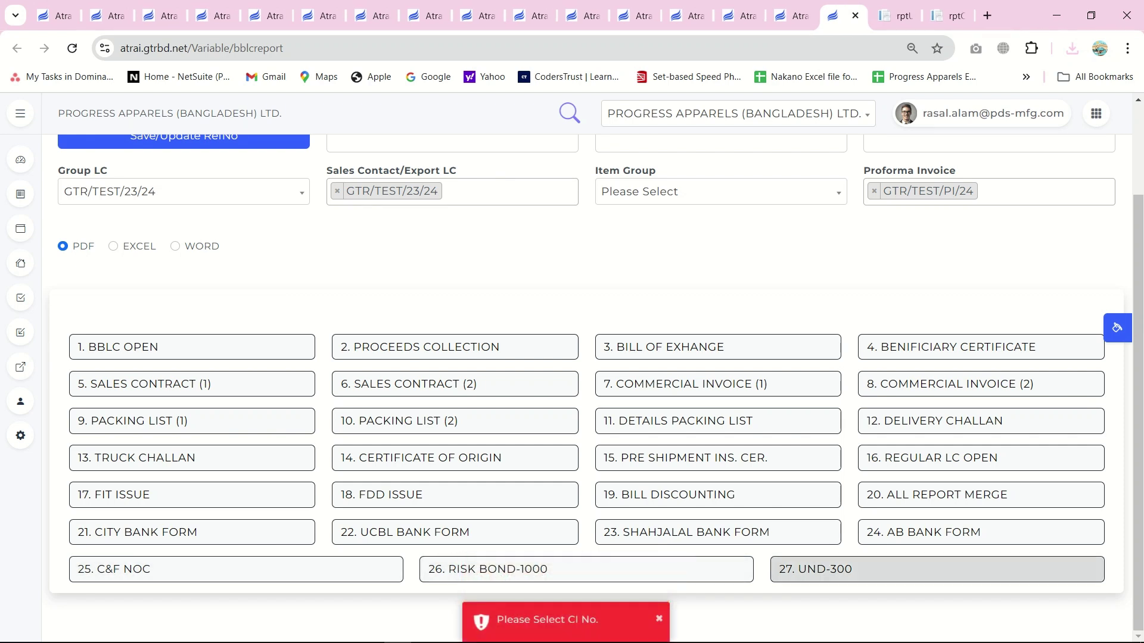
{"action": "left_click", "coordinate": [936, 570]}
{"action": "scroll", "coordinate": [834, 417], "scroll_direction": "up", "scroll_amount": 3}
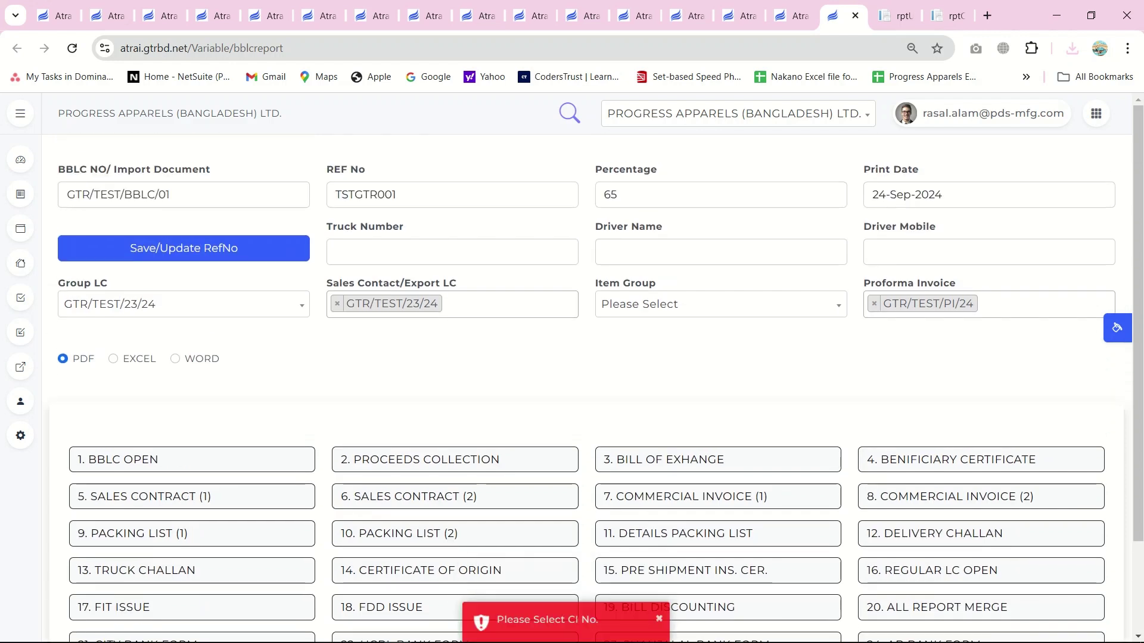
{"action": "left_click", "coordinate": [854, 16]}
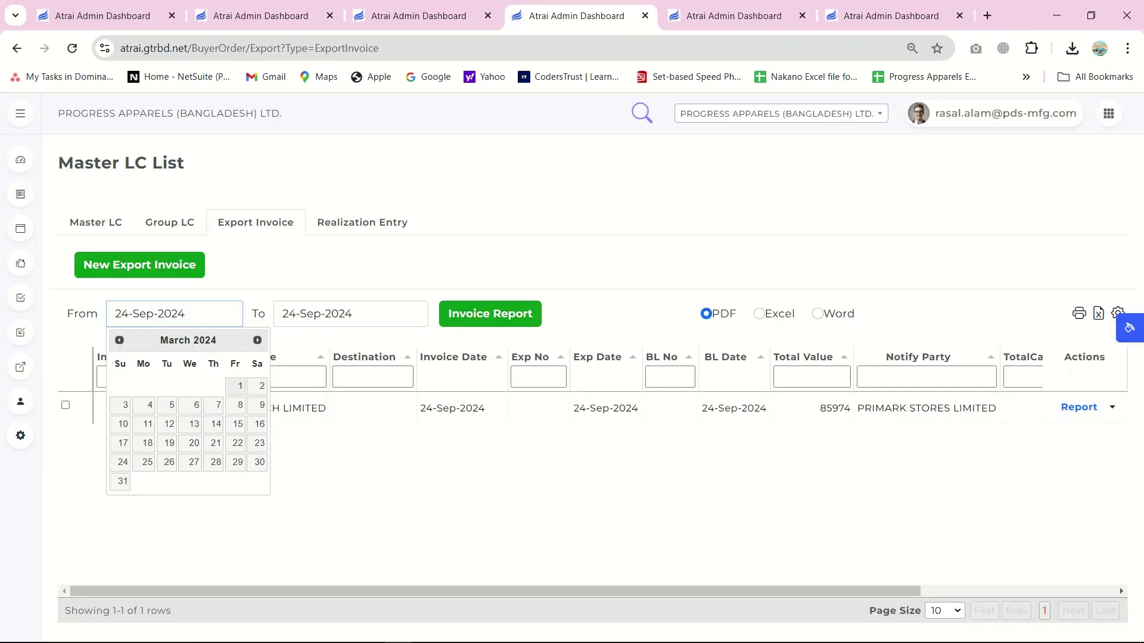
Step: Set start date 01-Mar-2024, hide Destination, Invoice Date and Exp No columns, save, and reload
{"action": "left_click", "coordinate": [236, 386]}
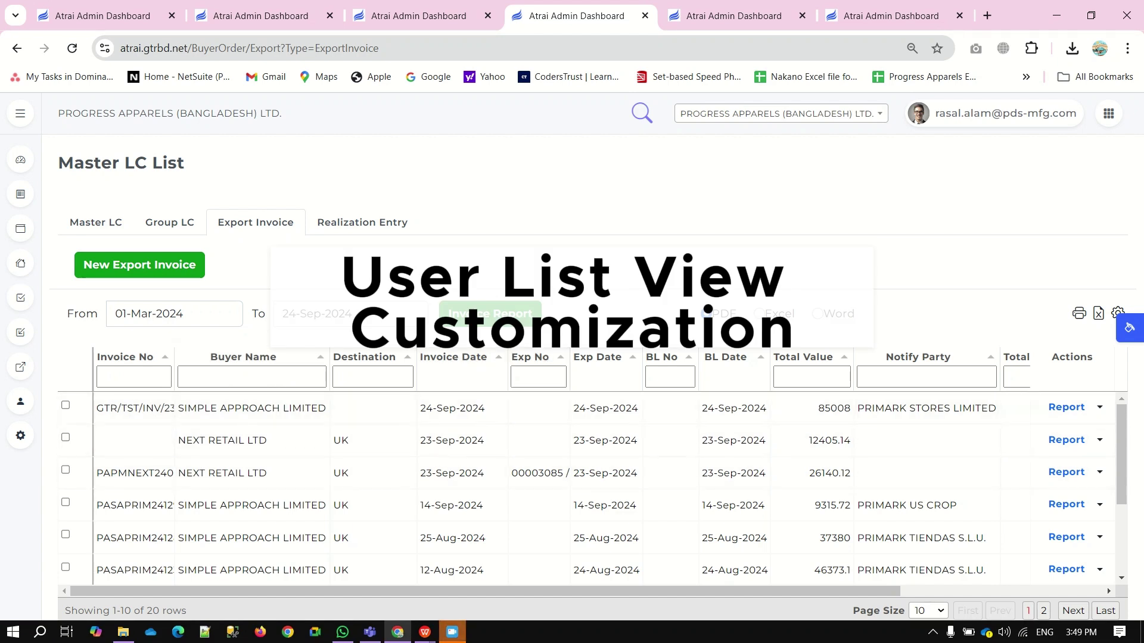
{"action": "scroll", "coordinate": [589, 488], "scroll_direction": "down", "scroll_amount": 1}
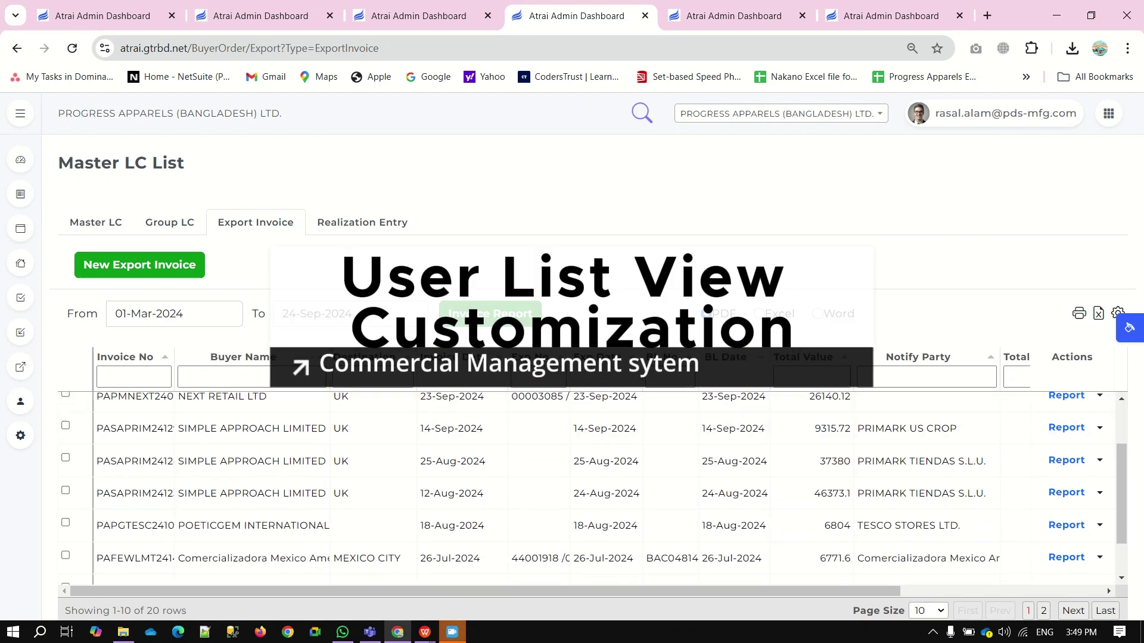
{"action": "left_click", "coordinate": [1117, 312]}
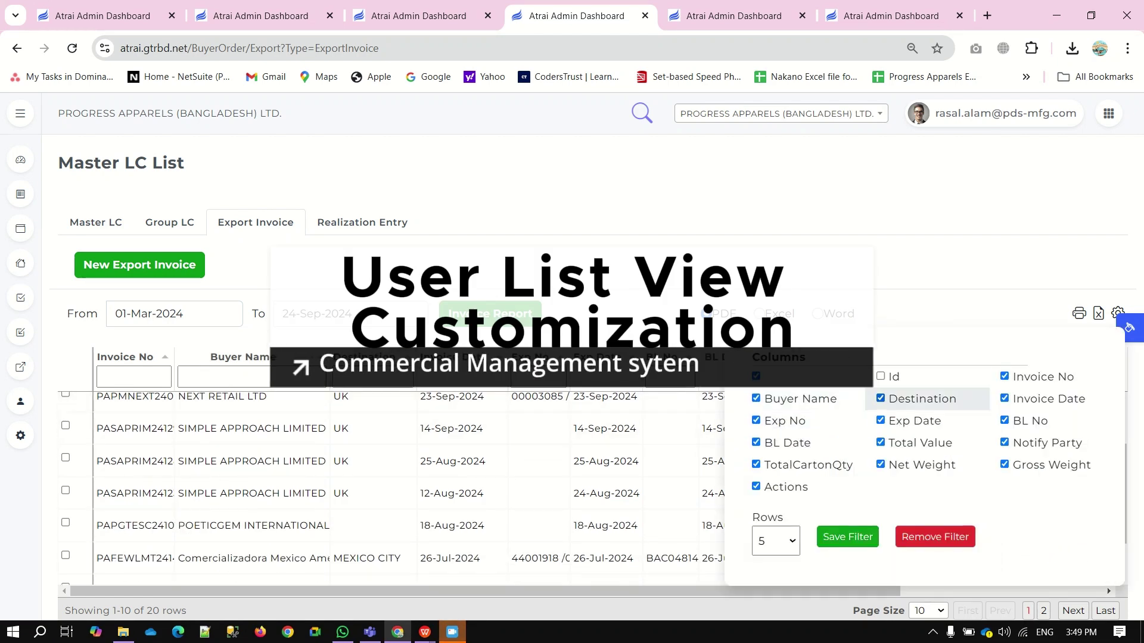
{"action": "left_click", "coordinate": [880, 399]}
{"action": "left_click", "coordinate": [1004, 398]}
{"action": "left_click", "coordinate": [756, 421]}
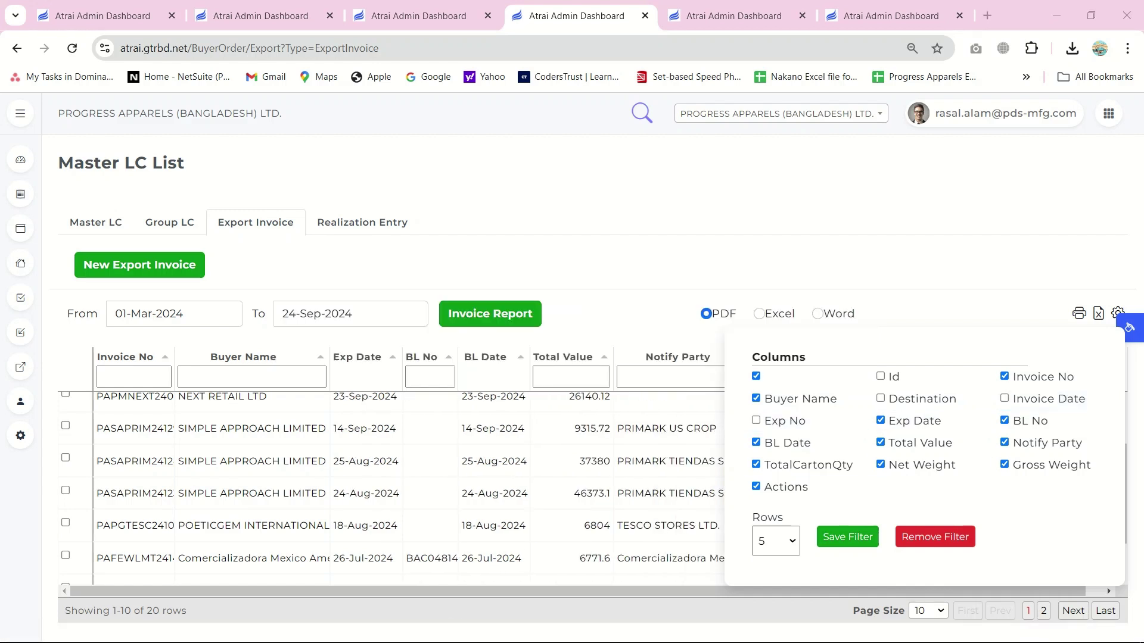
{"action": "left_click", "coordinate": [847, 536]}
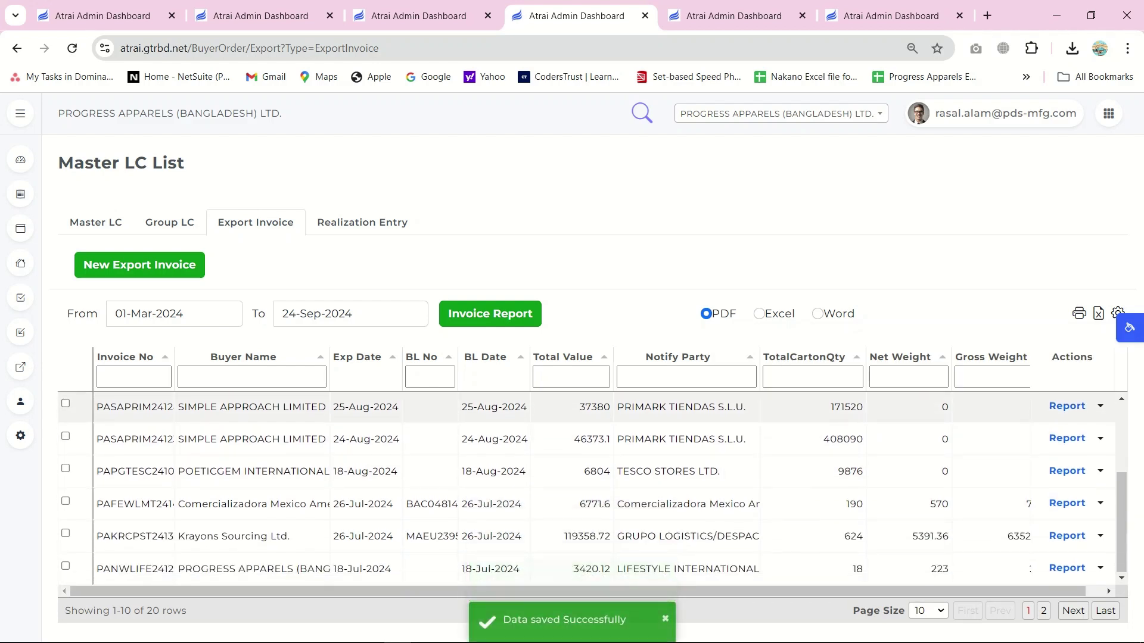
{"action": "key", "text": "ctrl+l"}
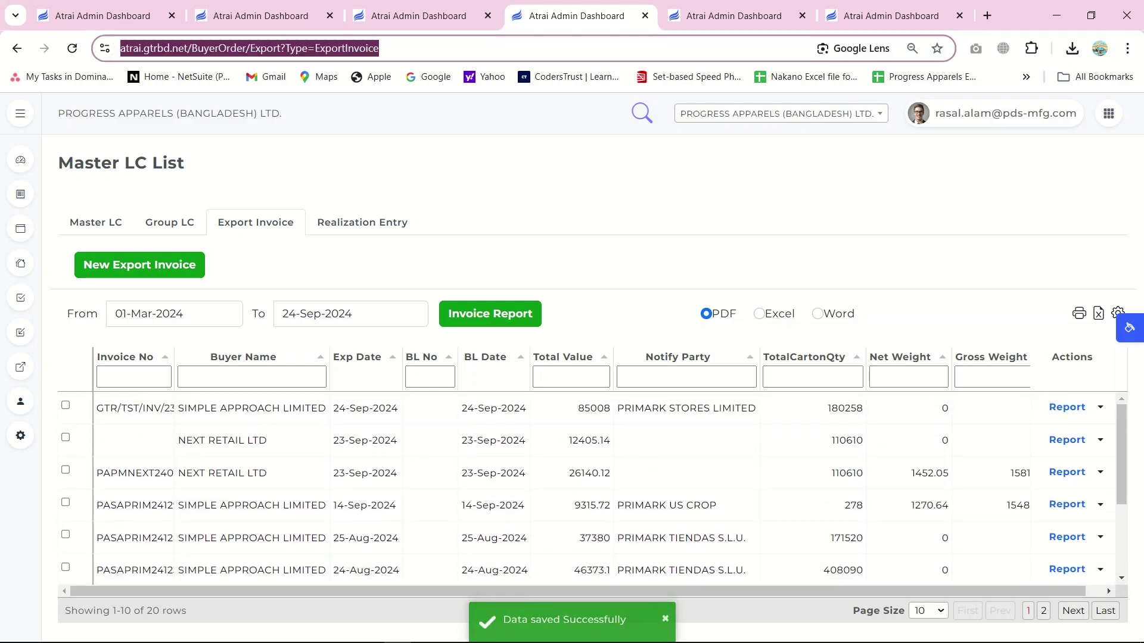
{"action": "key", "text": "Return"}
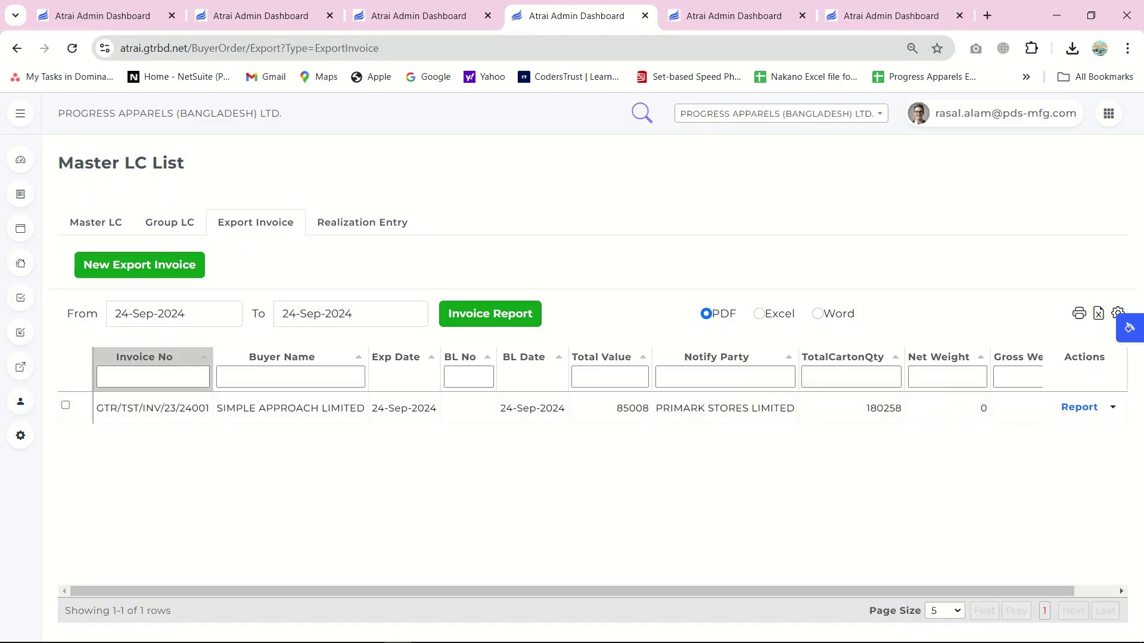
Step: Set the Export Invoice From date to 01-Jun-2024
{"action": "left_click", "coordinate": [179, 313]}
{"action": "left_click", "coordinate": [119, 340]}
{"action": "left_click", "coordinate": [120, 340]}
{"action": "left_click", "coordinate": [120, 340]}
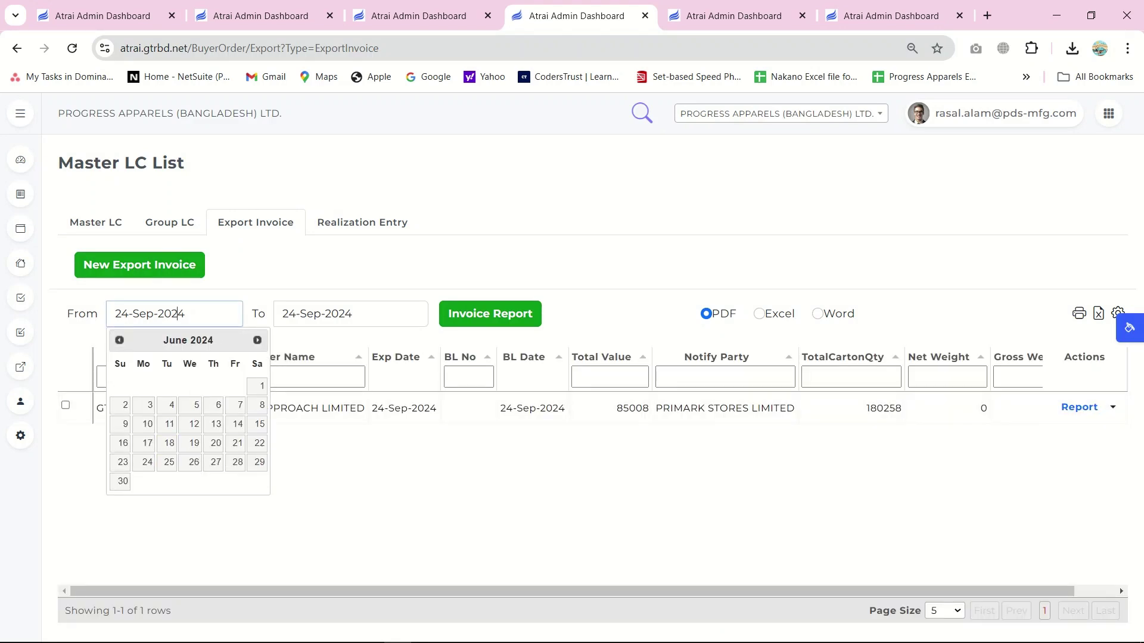
{"action": "left_click", "coordinate": [257, 386]}
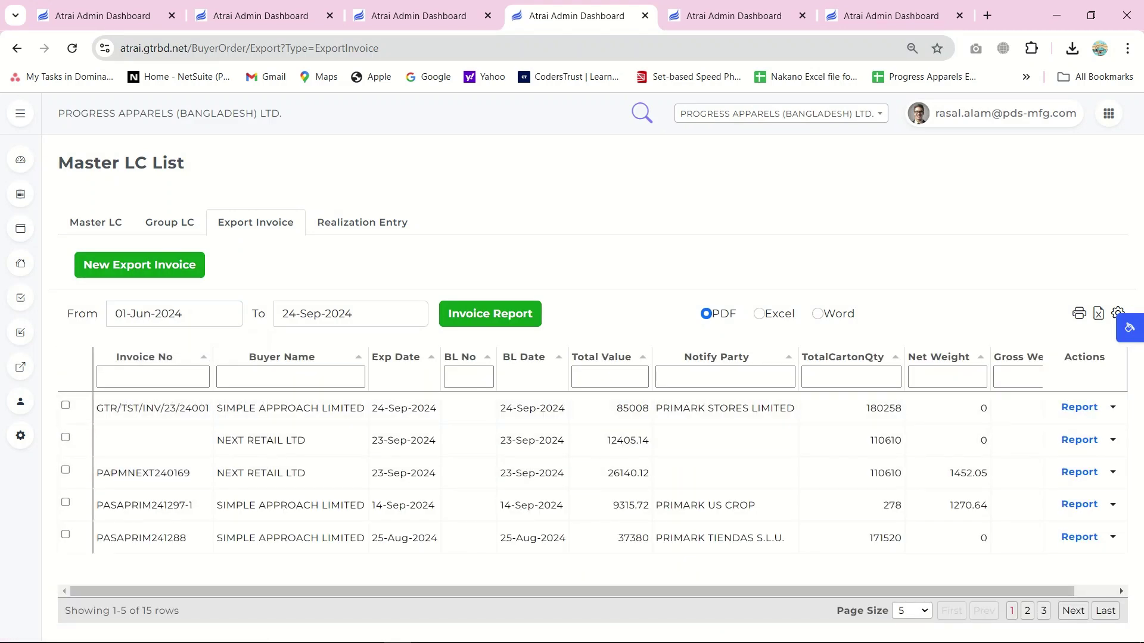
Step: Re-add the Invoice Date and Destination columns, save the filter, and reload the page
{"action": "left_click", "coordinate": [1117, 312]}
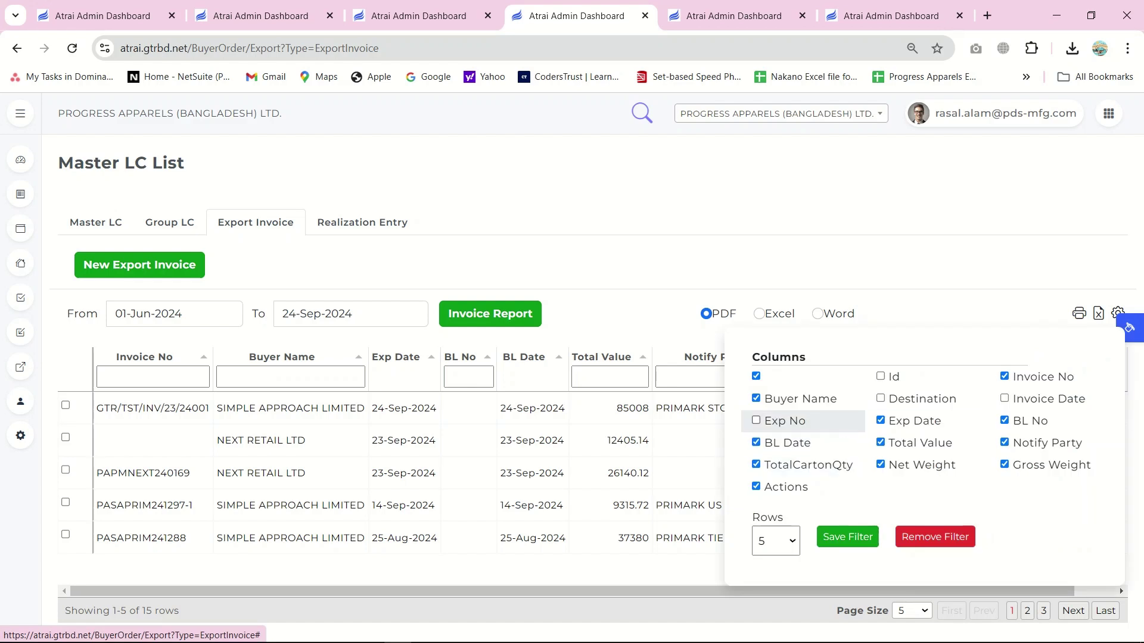
{"action": "left_click", "coordinate": [1013, 398]}
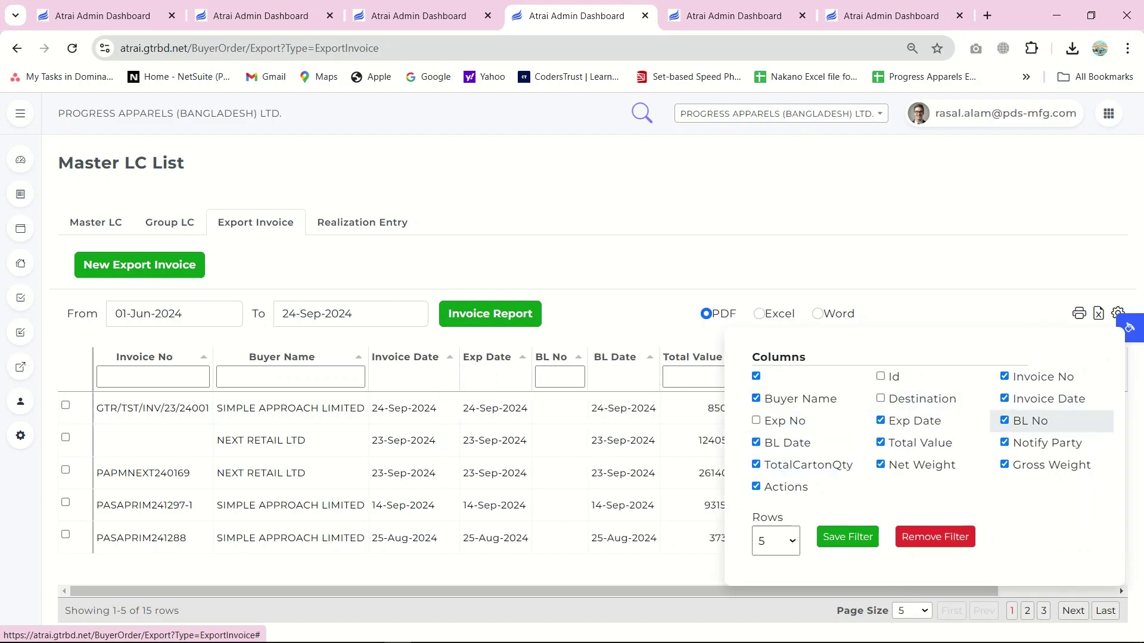
{"action": "left_click", "coordinate": [894, 399]}
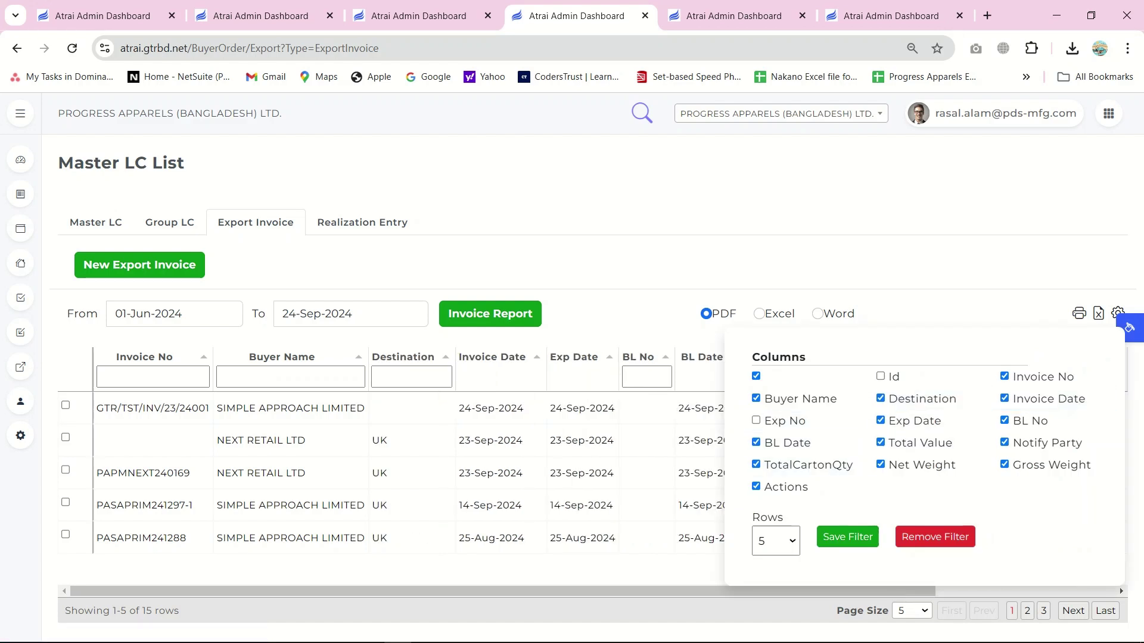
{"action": "left_click", "coordinate": [847, 536]}
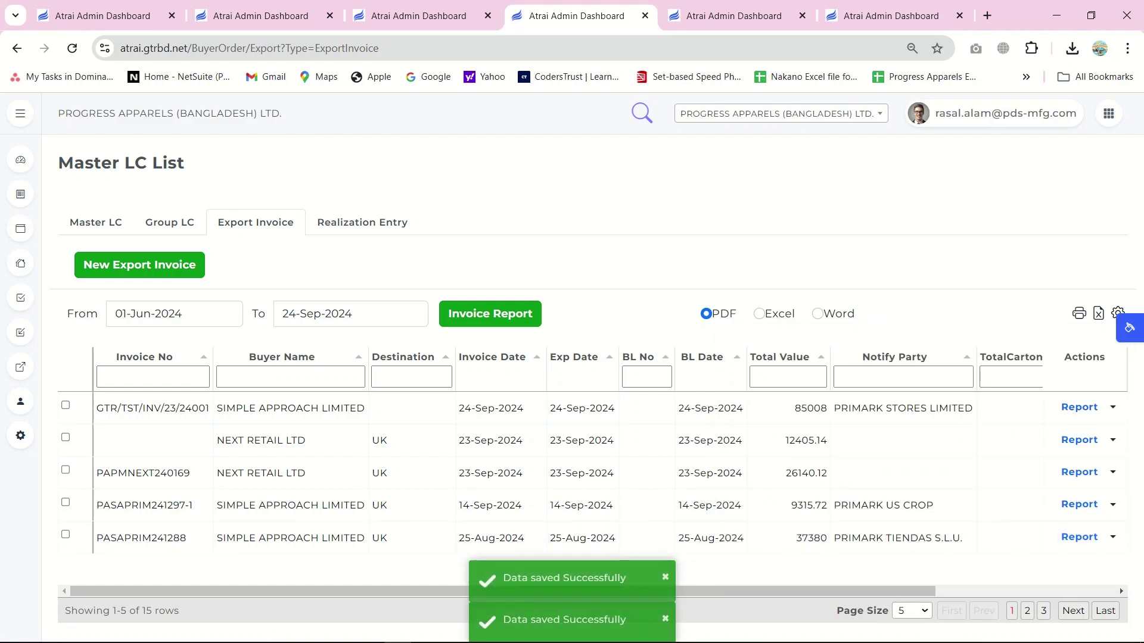
{"action": "left_click", "coordinate": [417, 48]}
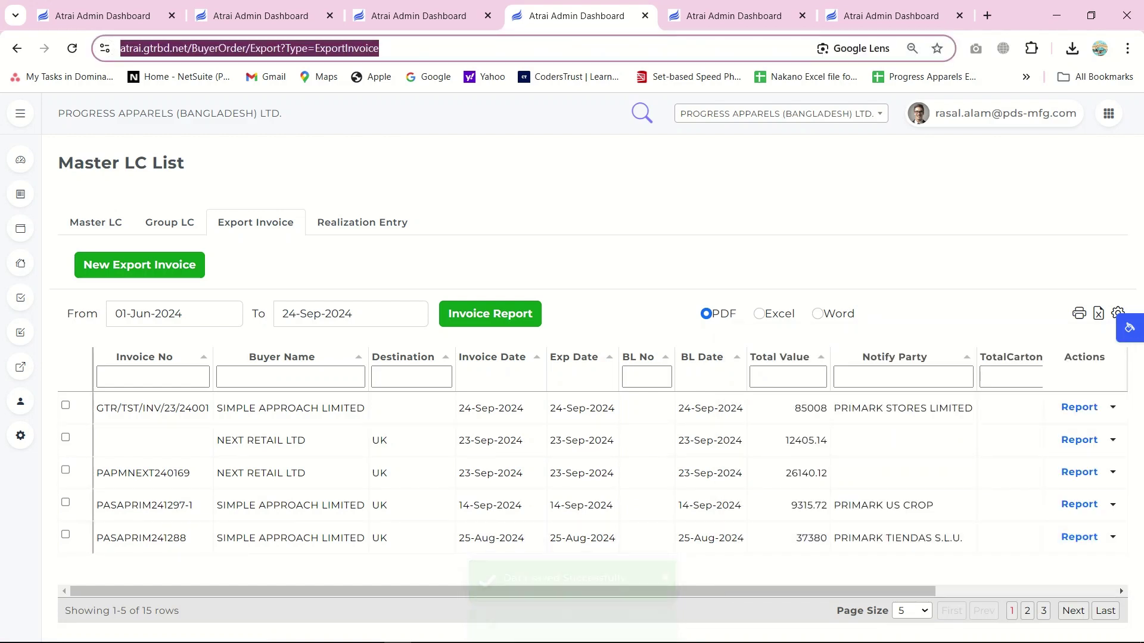
{"action": "key", "text": "Return"}
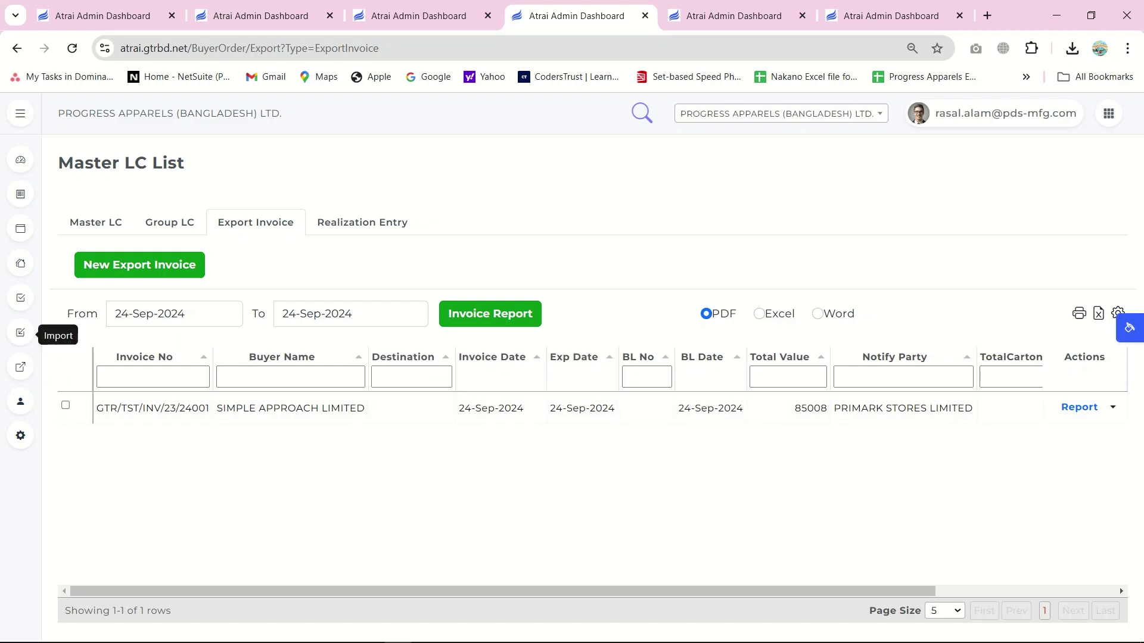
Step: Load the Contact Wise Summary Details commercial report from 01-Jun-2024
{"action": "left_click", "coordinate": [21, 367]}
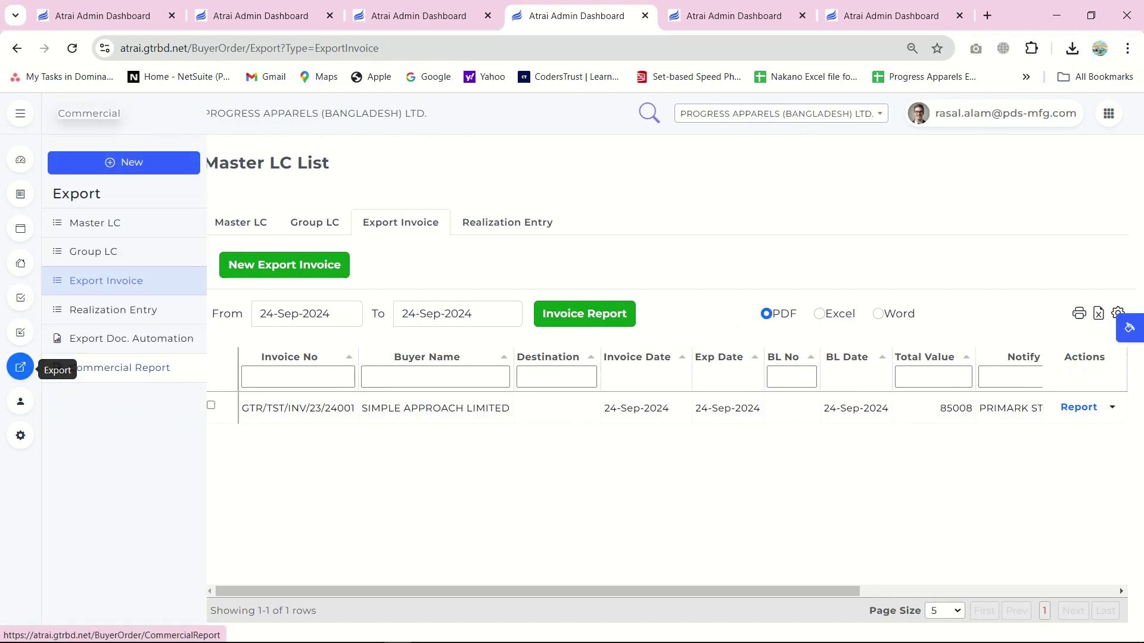
{"action": "left_click", "coordinate": [120, 367]}
{"action": "left_click", "coordinate": [185, 198]}
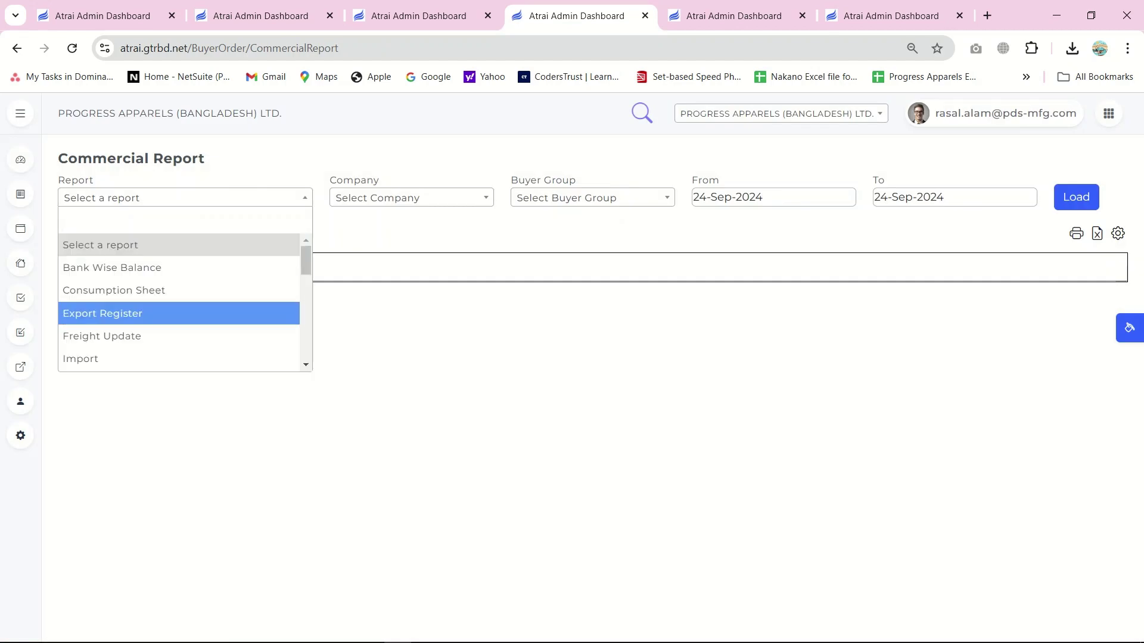
{"action": "scroll", "coordinate": [185, 314], "scroll_direction": "down", "scroll_amount": 6}
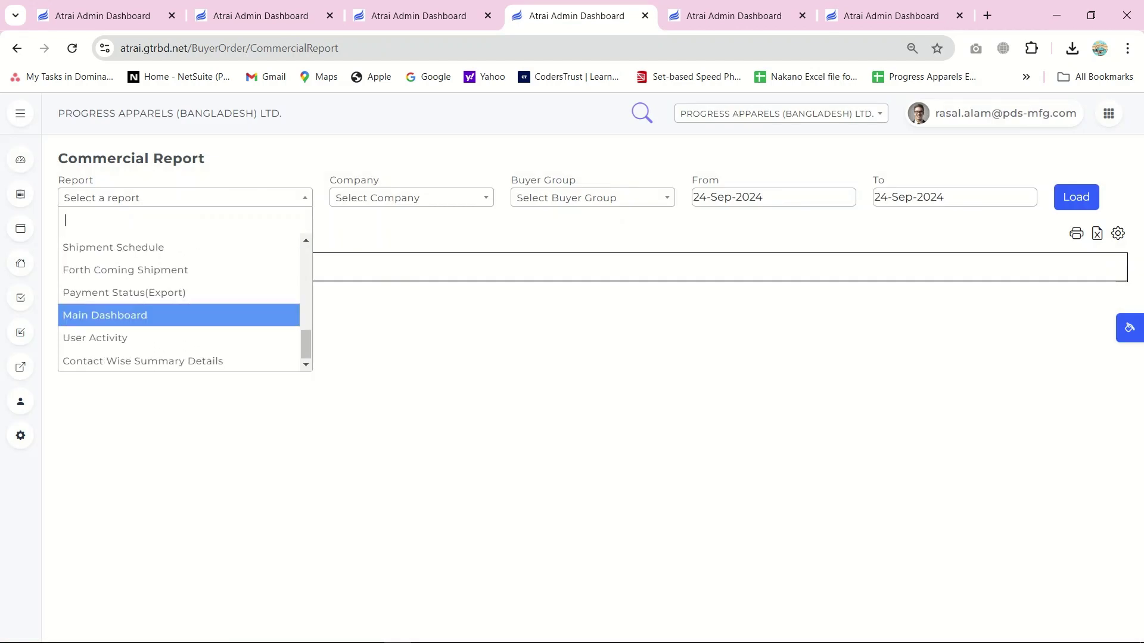
{"action": "left_click", "coordinate": [143, 361]}
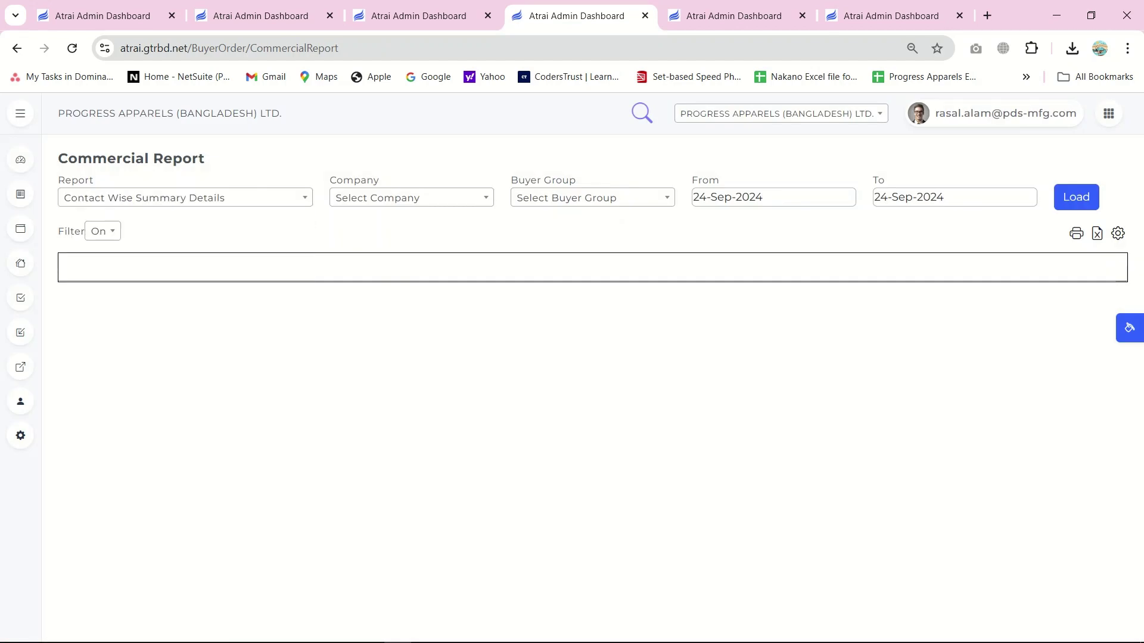
{"action": "left_click", "coordinate": [727, 198]}
{"action": "left_click", "coordinate": [704, 220]}
{"action": "left_click", "coordinate": [704, 220]}
{"action": "left_click", "coordinate": [704, 221]}
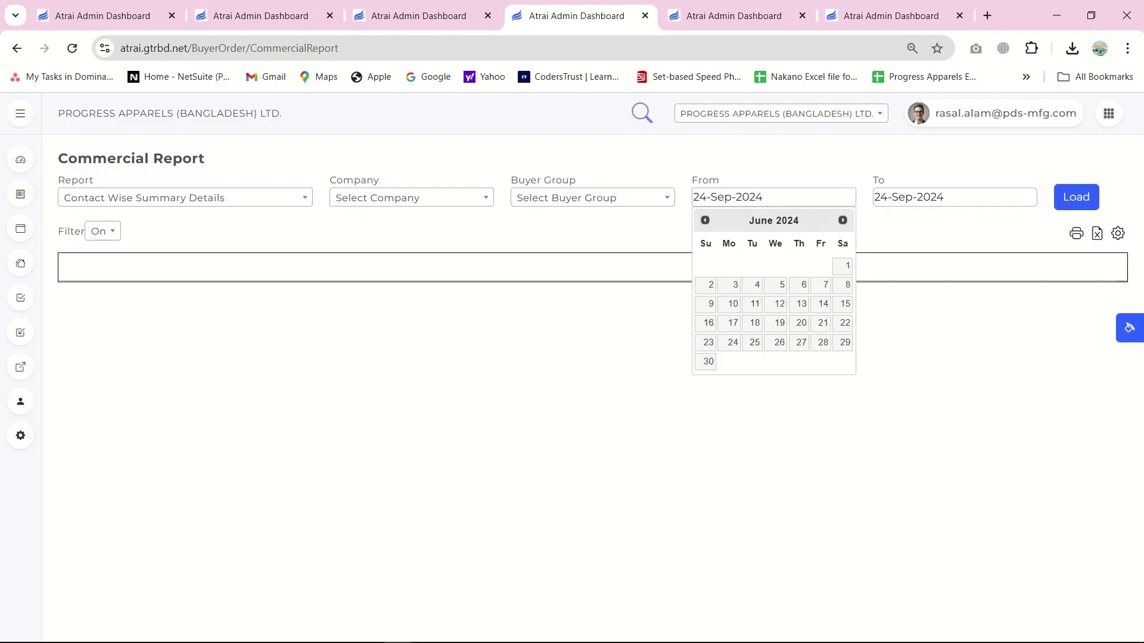
{"action": "left_click", "coordinate": [842, 266]}
{"action": "left_click", "coordinate": [1076, 197]}
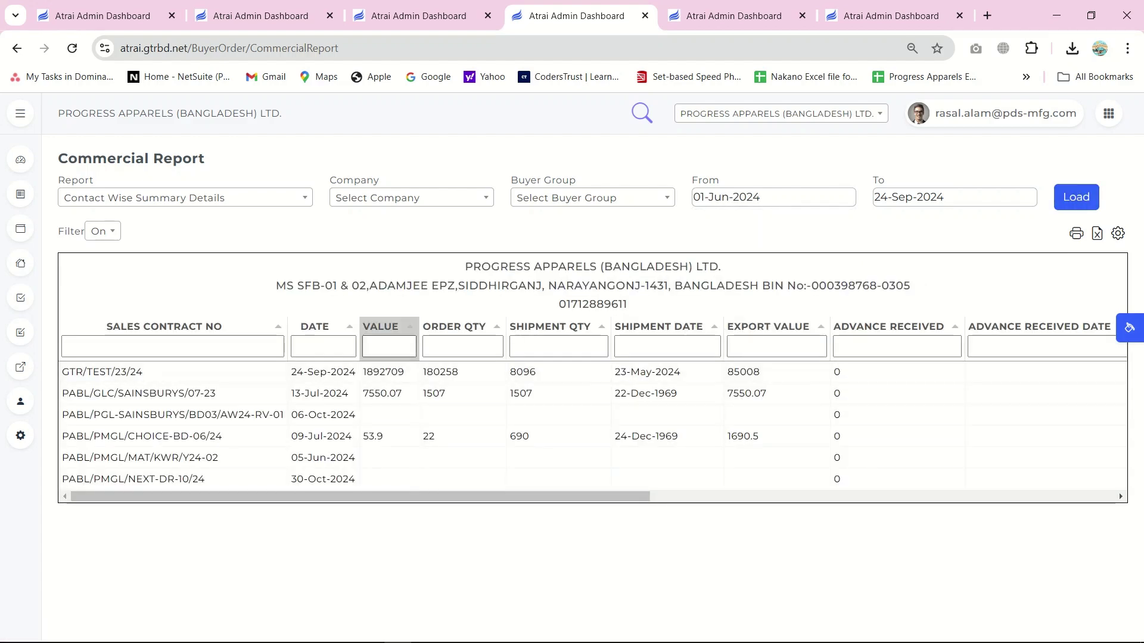
Step: Move EXPORT VALUE and DATE after SALES CONTRACT NO, then export to Excel as data (2).xlsx
{"action": "mouse_move", "coordinate": [465, 496]}
{"action": "left_mouse_down"}
{"action": "mouse_move", "coordinate": [929, 497]}
{"action": "mouse_move", "coordinate": [464, 496]}
{"action": "left_mouse_up"}
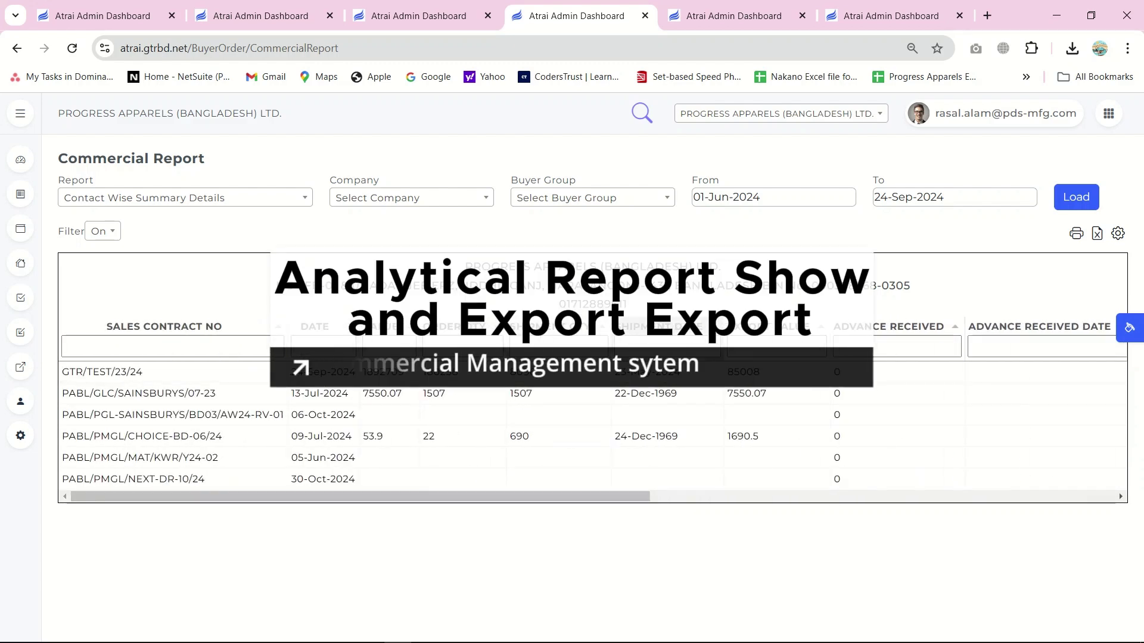
{"action": "left_click_drag", "start_coordinate": [768, 327], "coordinate": [285, 327]}
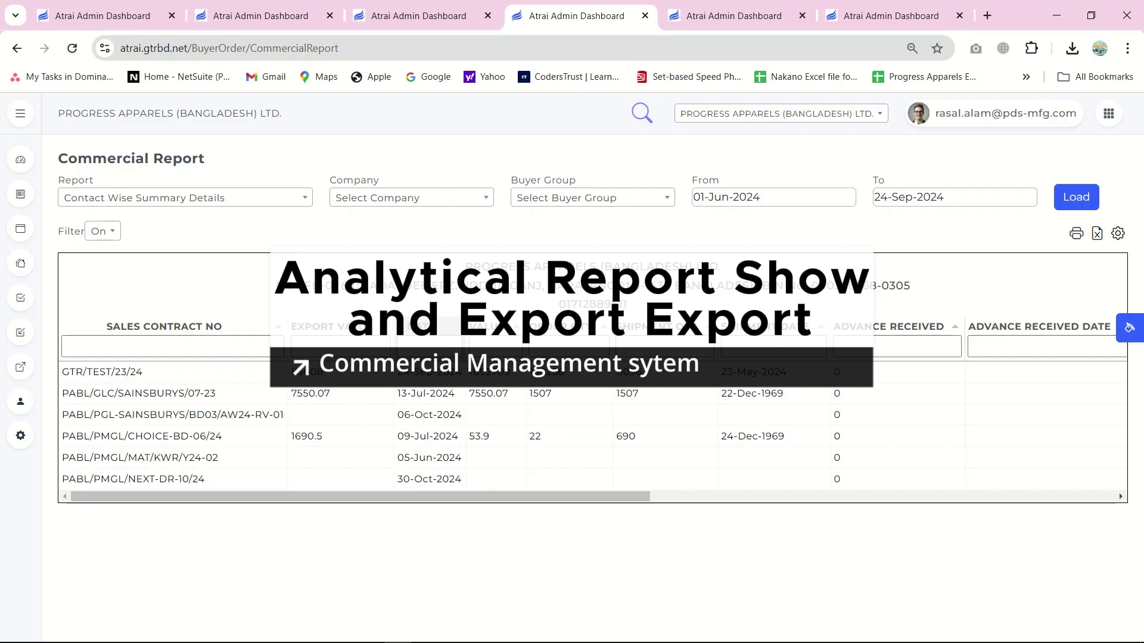
{"action": "left_click_drag", "start_coordinate": [428, 327], "coordinate": [316, 327]}
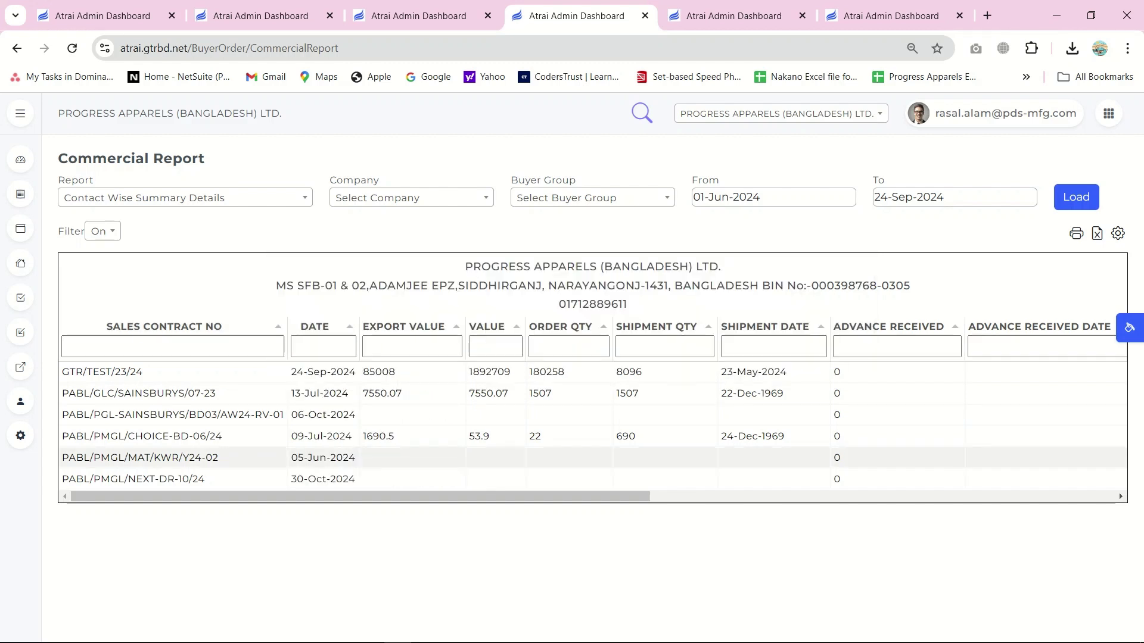
{"action": "mouse_move", "coordinate": [357, 496]}
{"action": "left_mouse_down"}
{"action": "mouse_move", "coordinate": [820, 496]}
{"action": "mouse_move", "coordinate": [358, 496]}
{"action": "left_mouse_up"}
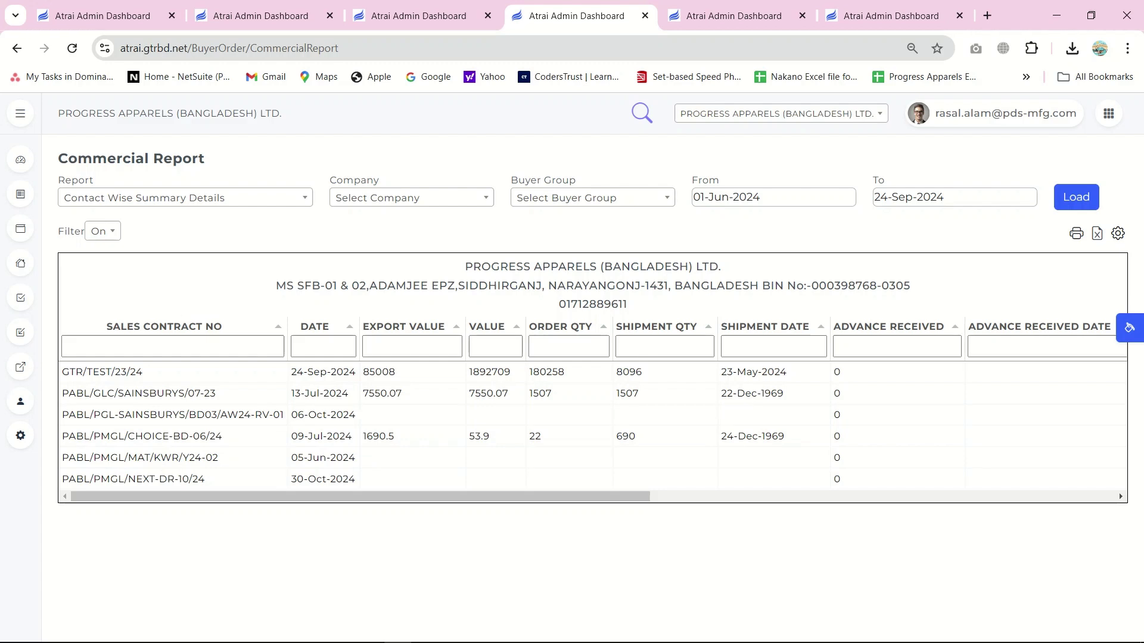
{"action": "left_click", "coordinate": [1097, 234]}
{"action": "left_click", "coordinate": [918, 85]}
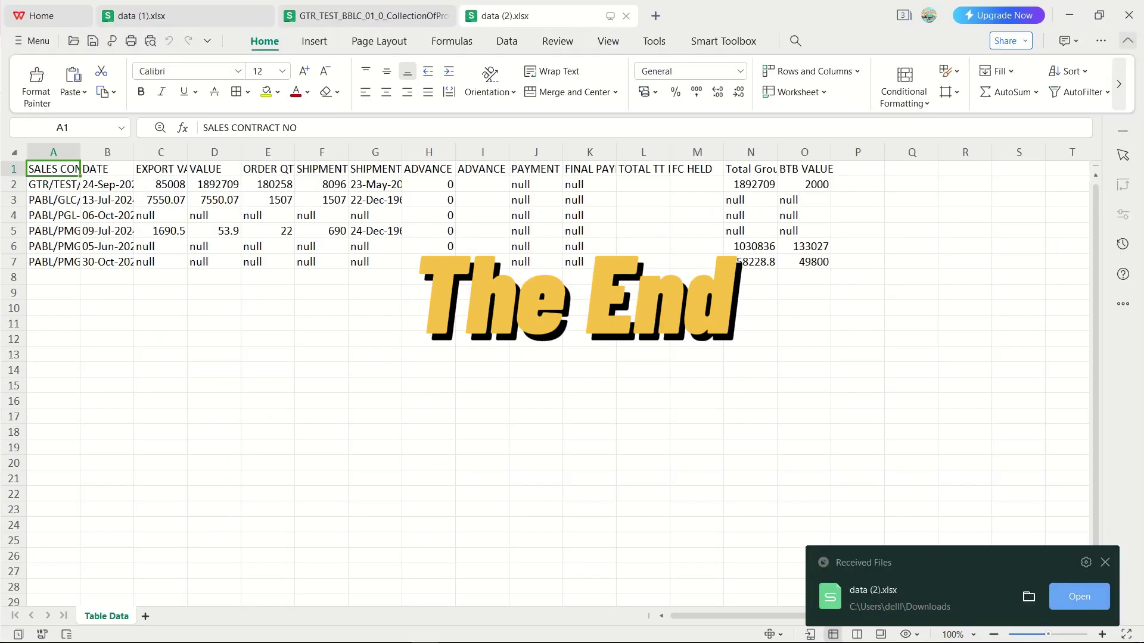
{"action": "left_click", "coordinate": [1069, 15]}
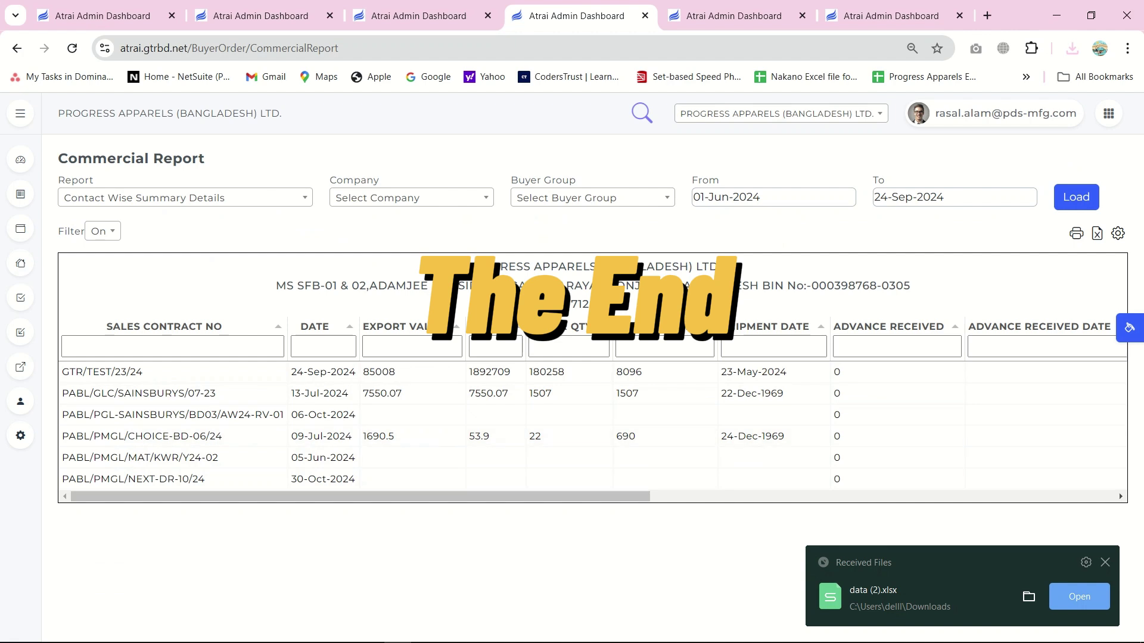